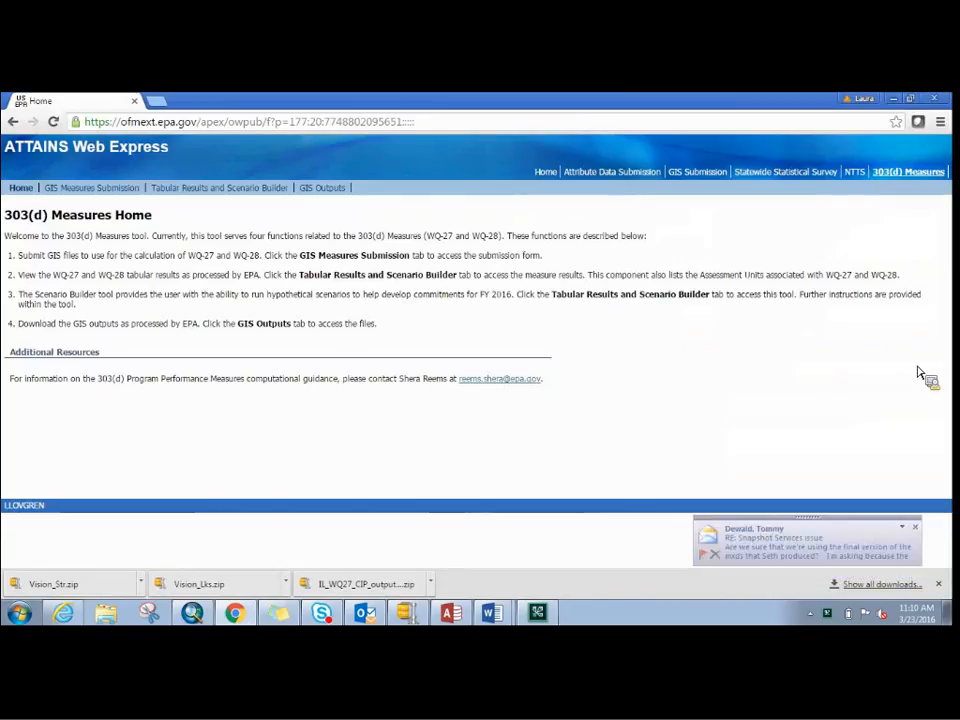
{"action": "left_click", "coordinate": [904, 529]}
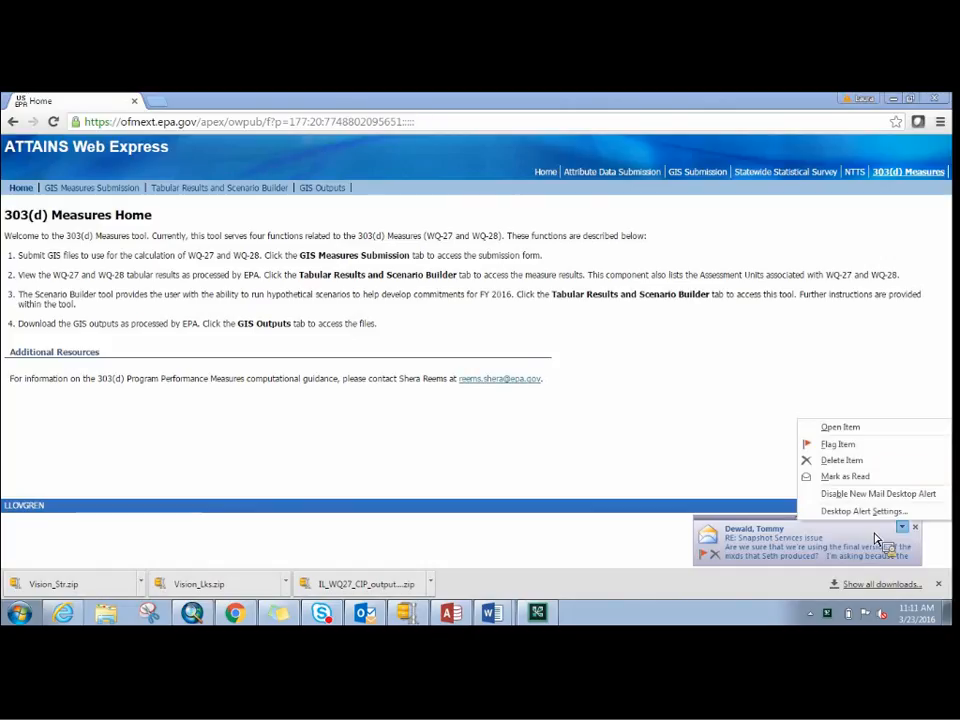
{"action": "left_click", "coordinate": [708, 485]}
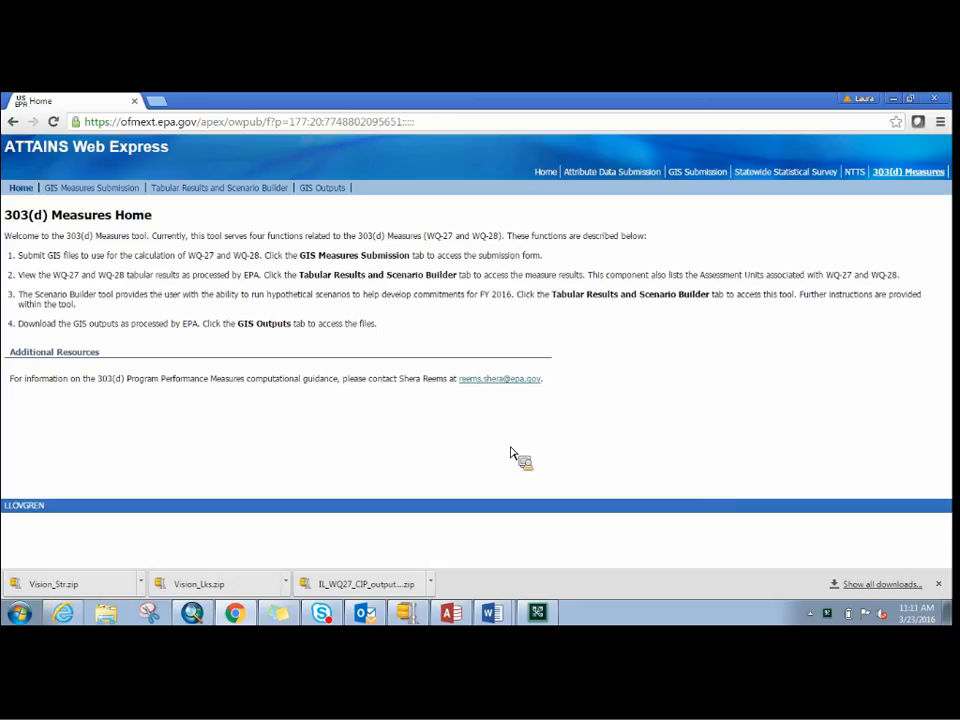
- Open the Tabular Results and Scenario Builder and look over the WQ-27 results for Illinois
{"action": "left_click", "coordinate": [240, 198]}
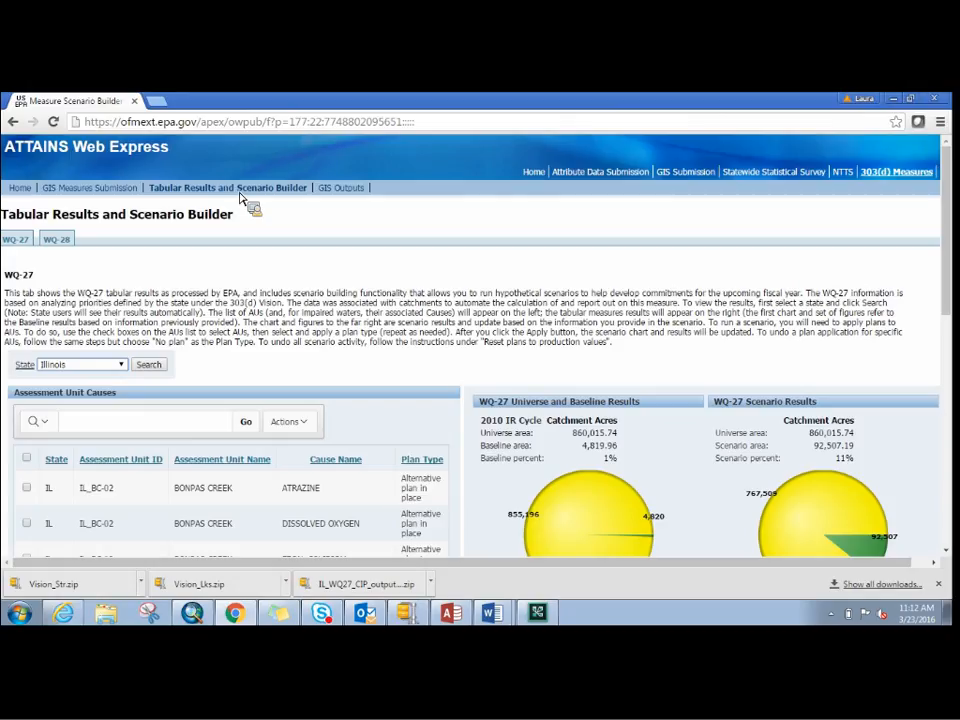
{"action": "left_click_drag", "start_coordinate": [955, 231], "coordinate": [956, 267]}
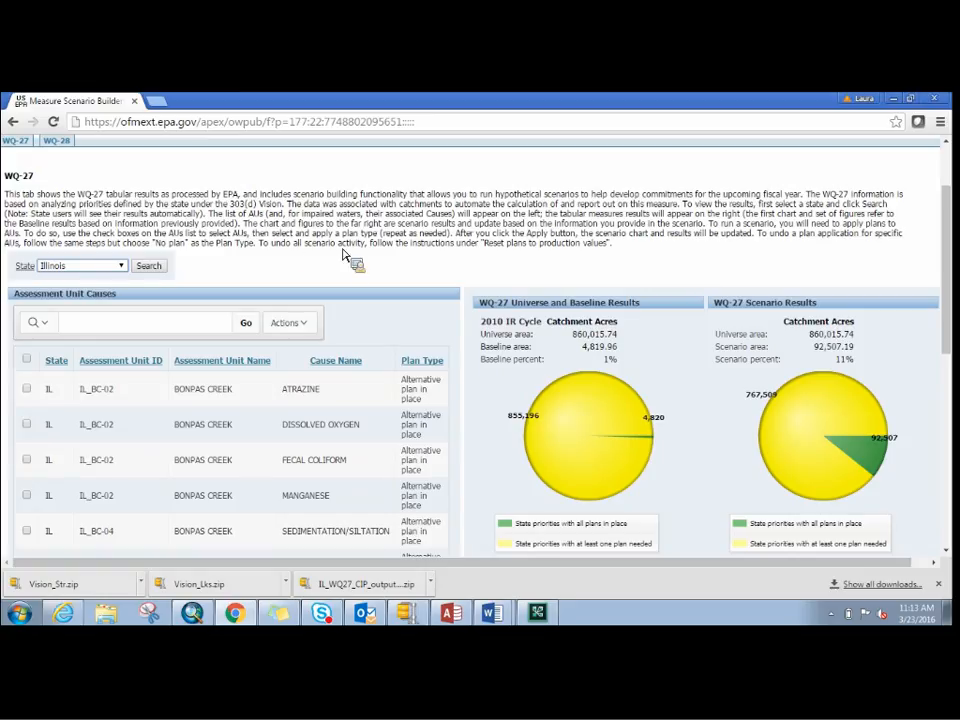
{"action": "scroll", "coordinate": [950, 245], "scroll_direction": "up", "scroll_amount": 2}
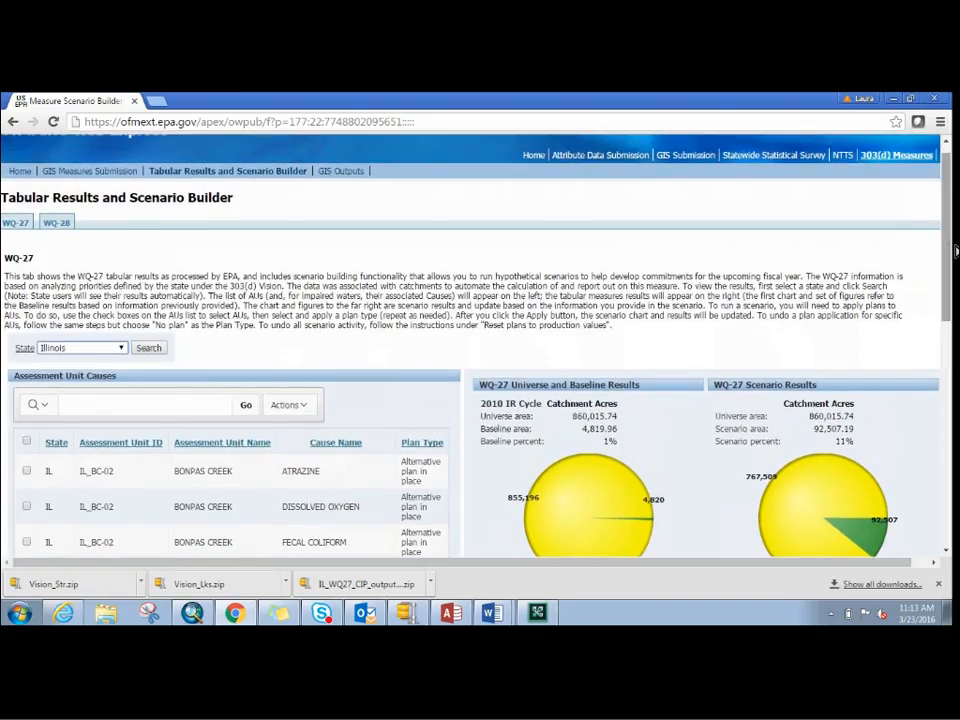
- Return to the ATTAINS Web Express home page, logging in with the prefilled account credentials
{"action": "left_click", "coordinate": [550, 156]}
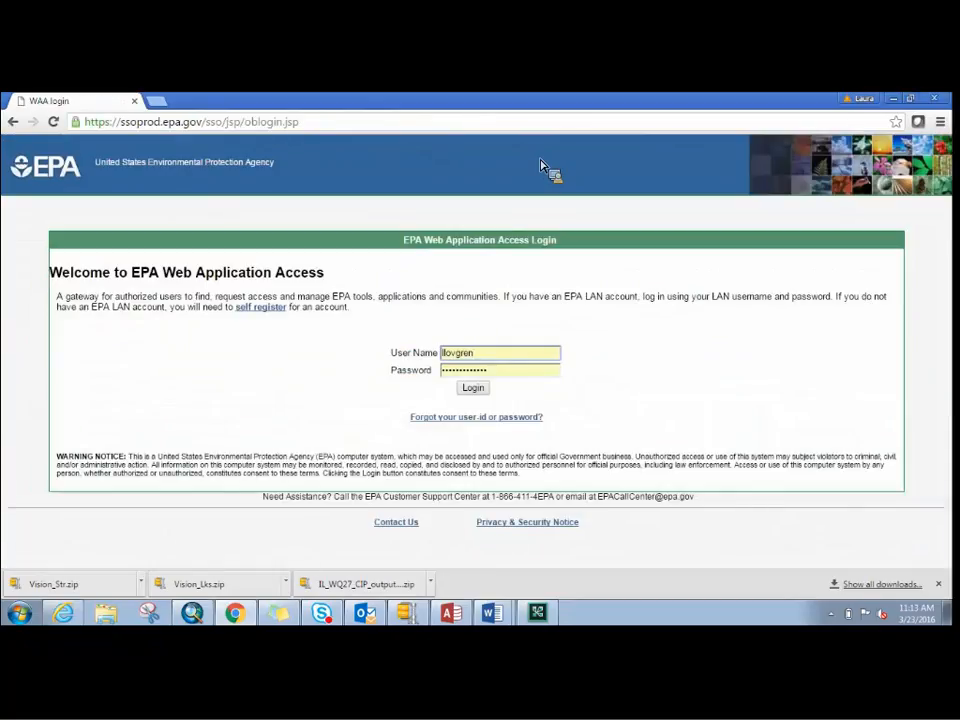
{"action": "left_click", "coordinate": [474, 393]}
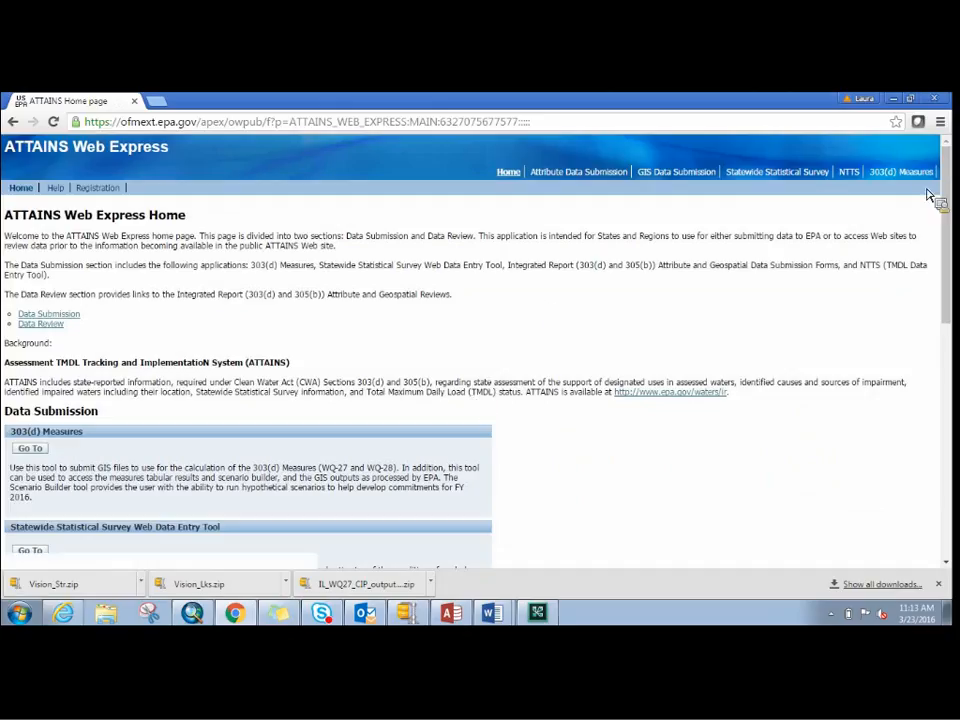
- Open the WQ-27 section of the Tabular Results and Scenario Builder within the 303(d) Measures tool
{"action": "left_click", "coordinate": [901, 172]}
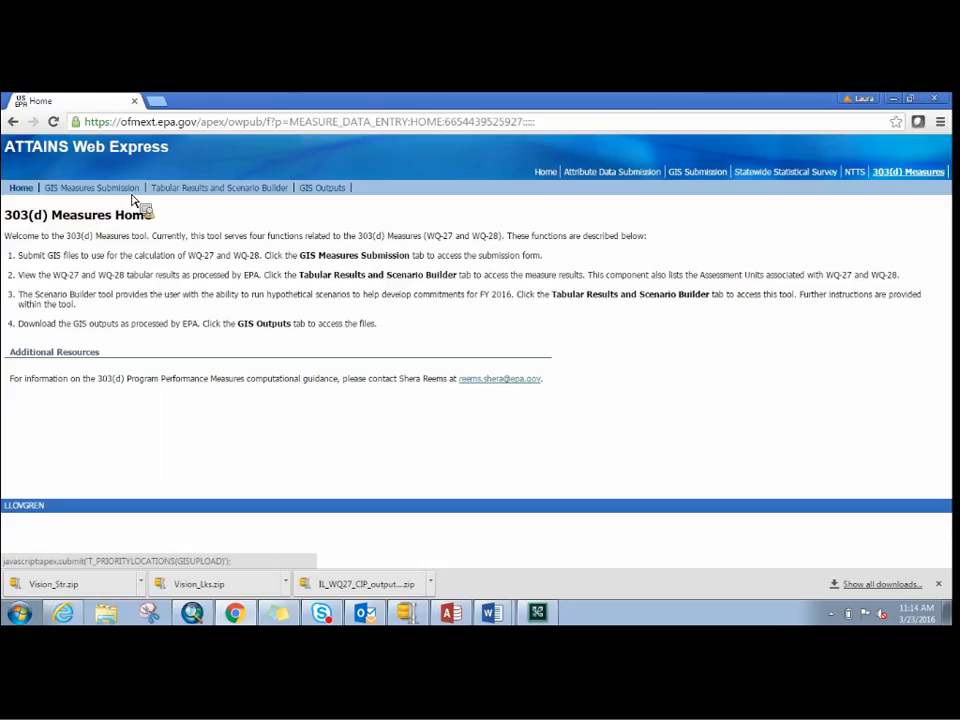
{"action": "left_click", "coordinate": [244, 197]}
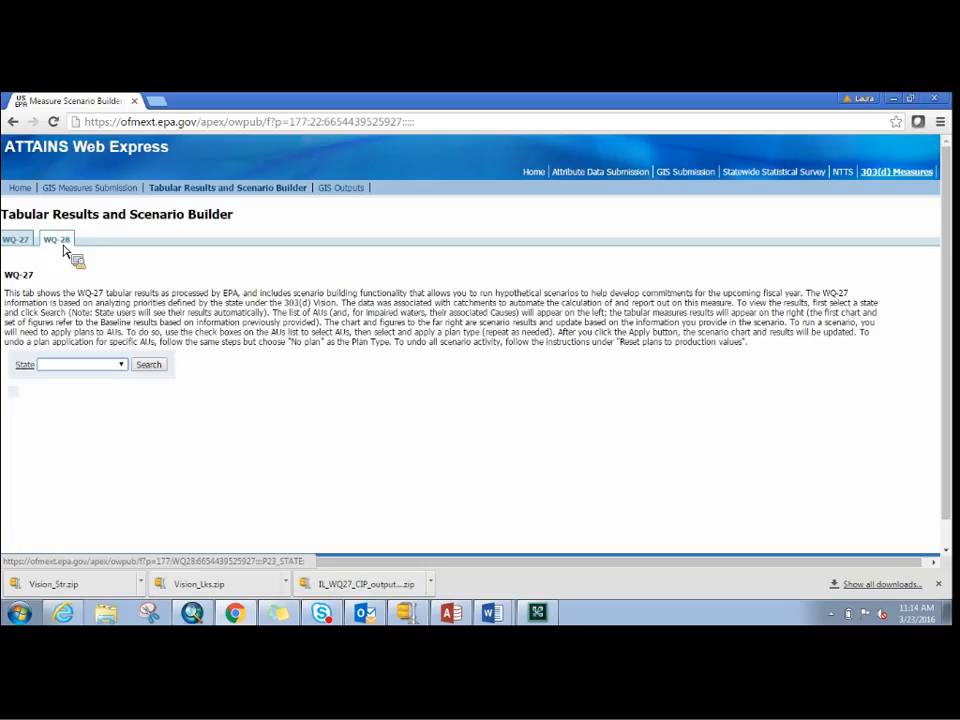
{"action": "left_click", "coordinate": [26, 246]}
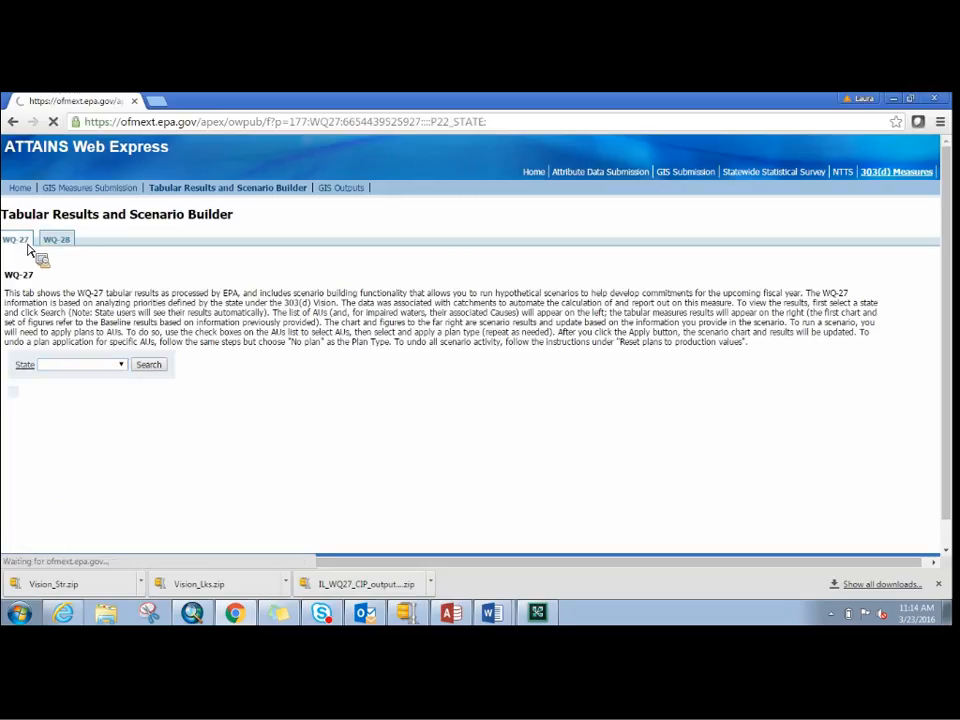
- Search the WQ-27 tabular results for the state of Illinois
{"action": "left_click", "coordinate": [121, 365]}
{"action": "scroll", "coordinate": [130, 410], "scroll_direction": "down", "scroll_amount": 1}
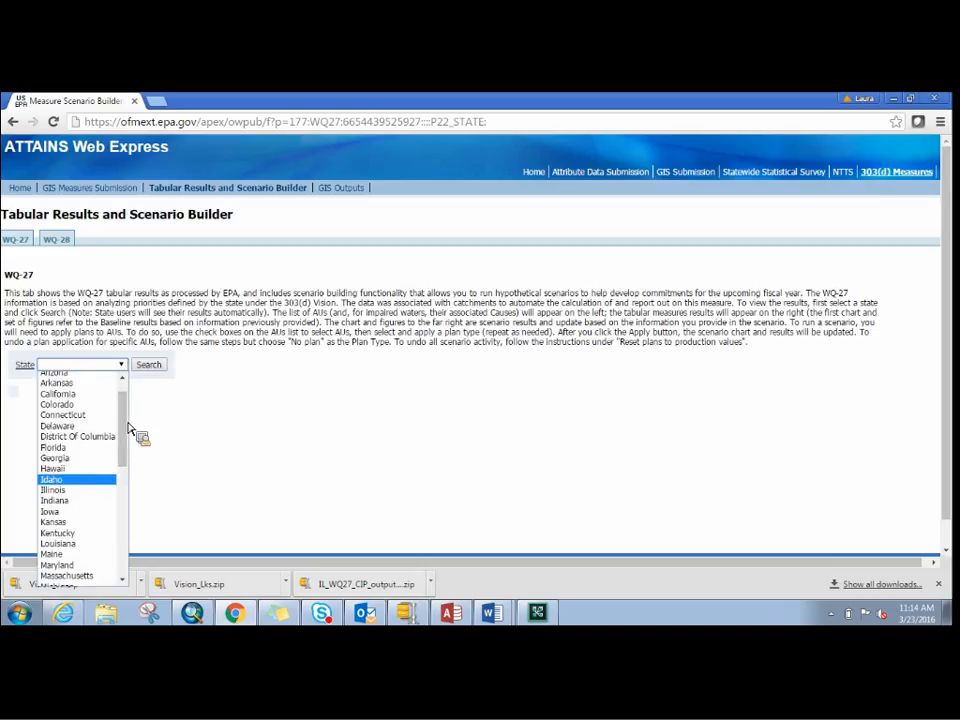
{"action": "left_click", "coordinate": [95, 491]}
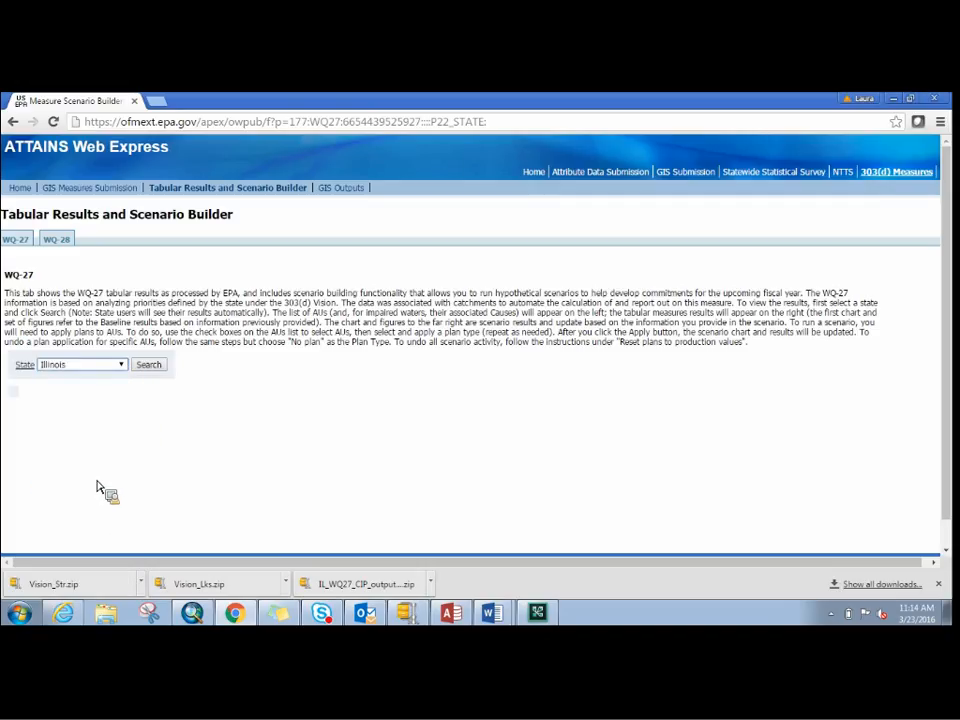
{"action": "left_click", "coordinate": [149, 365]}
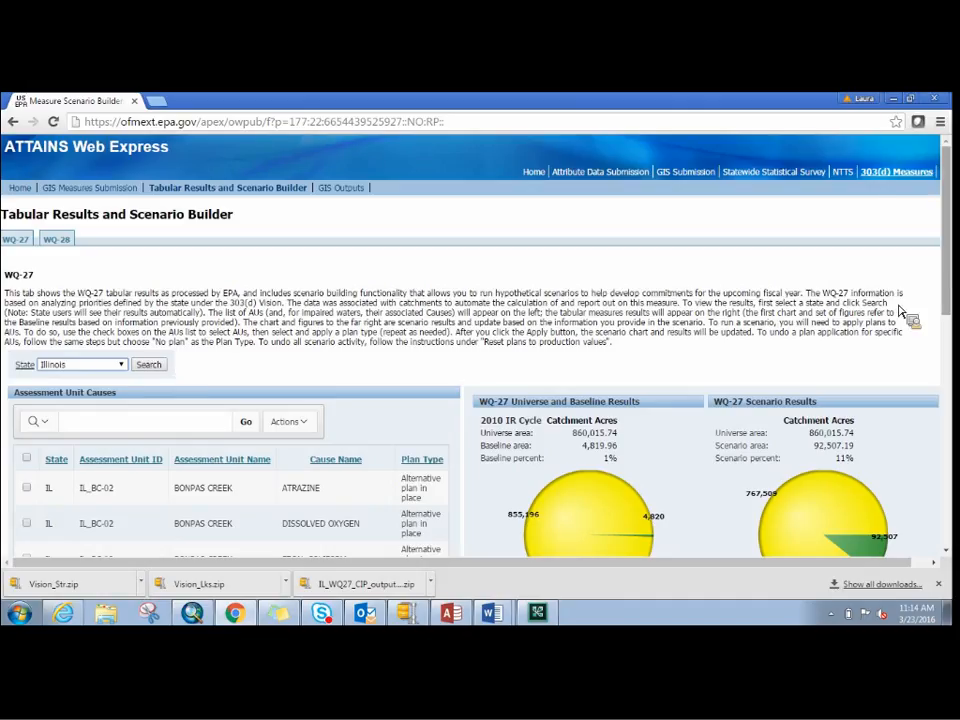
- Examine the Illinois assessment unit causes and WQ-27 charts, briefly selecting and clearing the IL_BC-02 atrazine cause
{"action": "scroll", "coordinate": [950, 310], "scroll_direction": "down", "scroll_amount": 1}
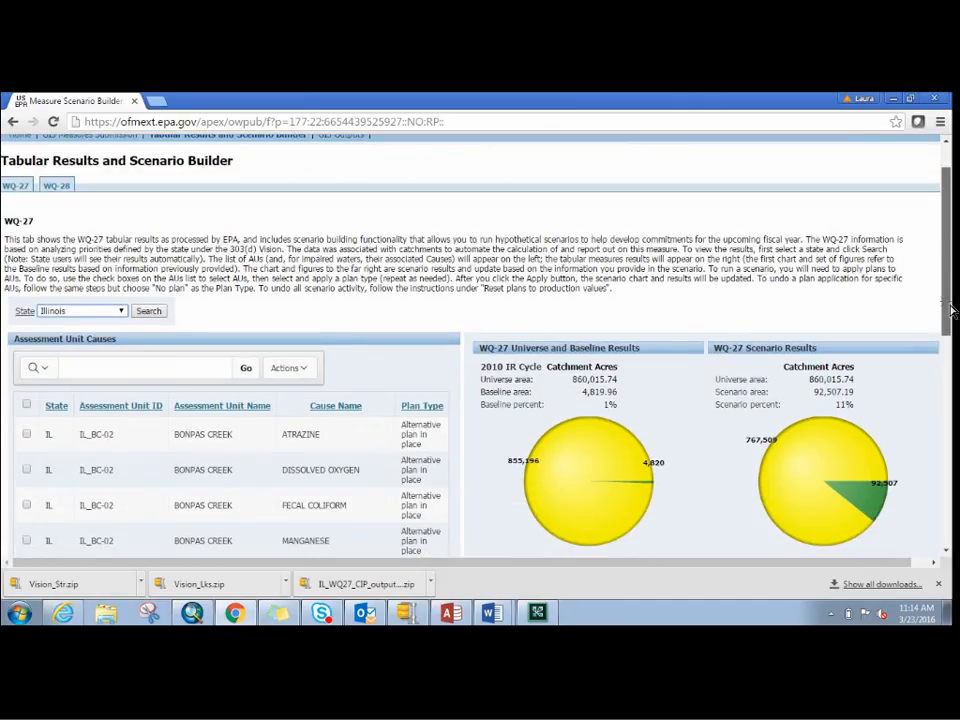
{"action": "left_click_drag", "start_coordinate": [950, 310], "coordinate": [950, 318]}
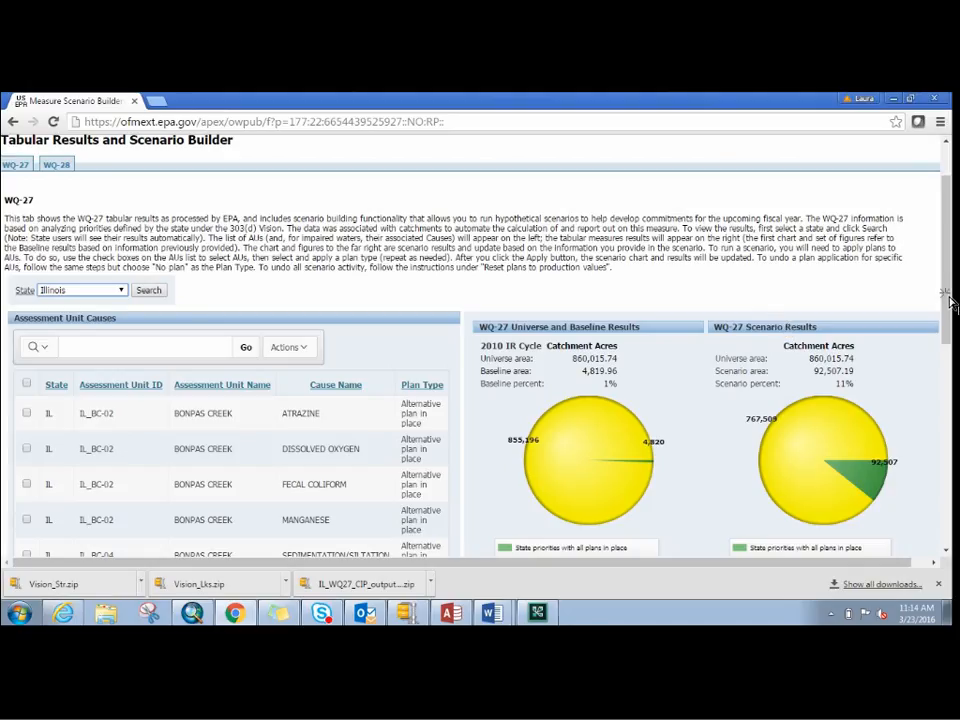
{"action": "left_click_drag", "start_coordinate": [952, 322], "coordinate": [955, 356]}
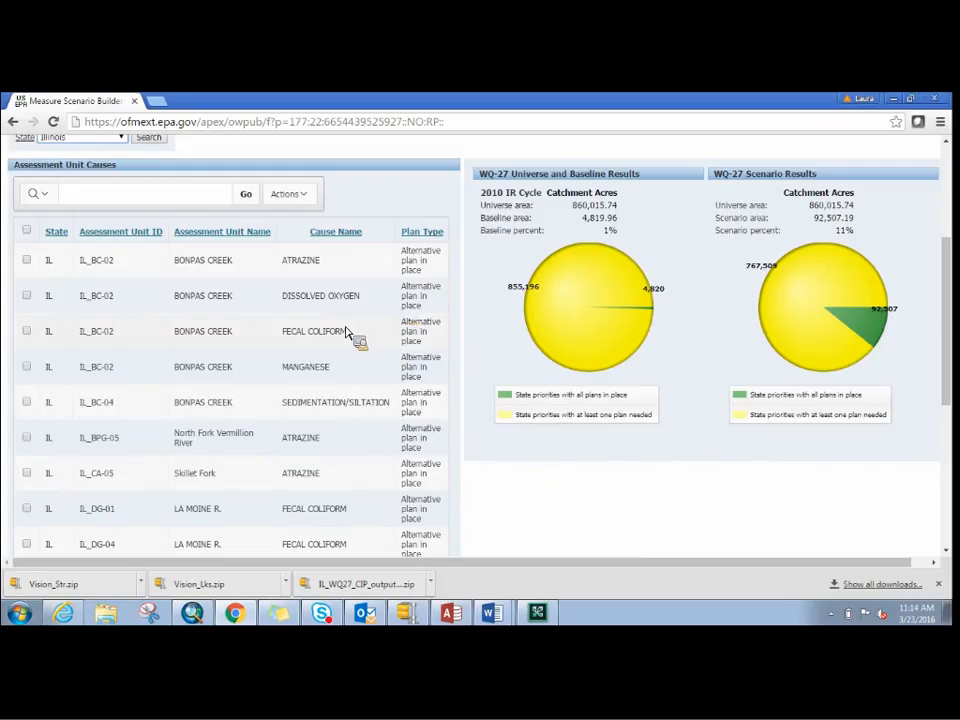
{"action": "left_click", "coordinate": [27, 261]}
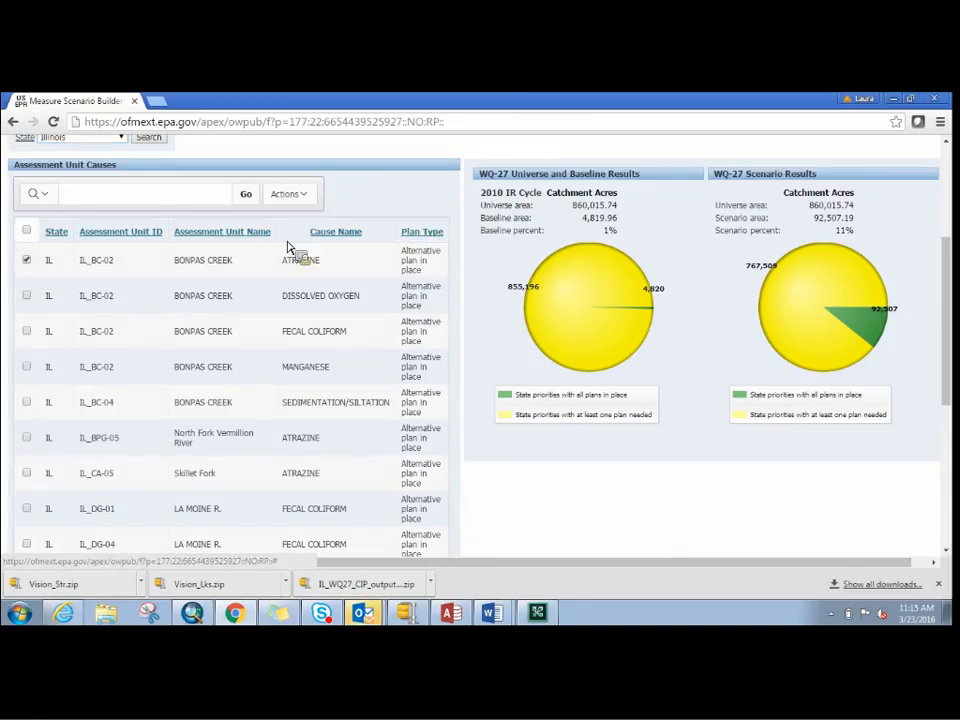
{"action": "left_click", "coordinate": [27, 261]}
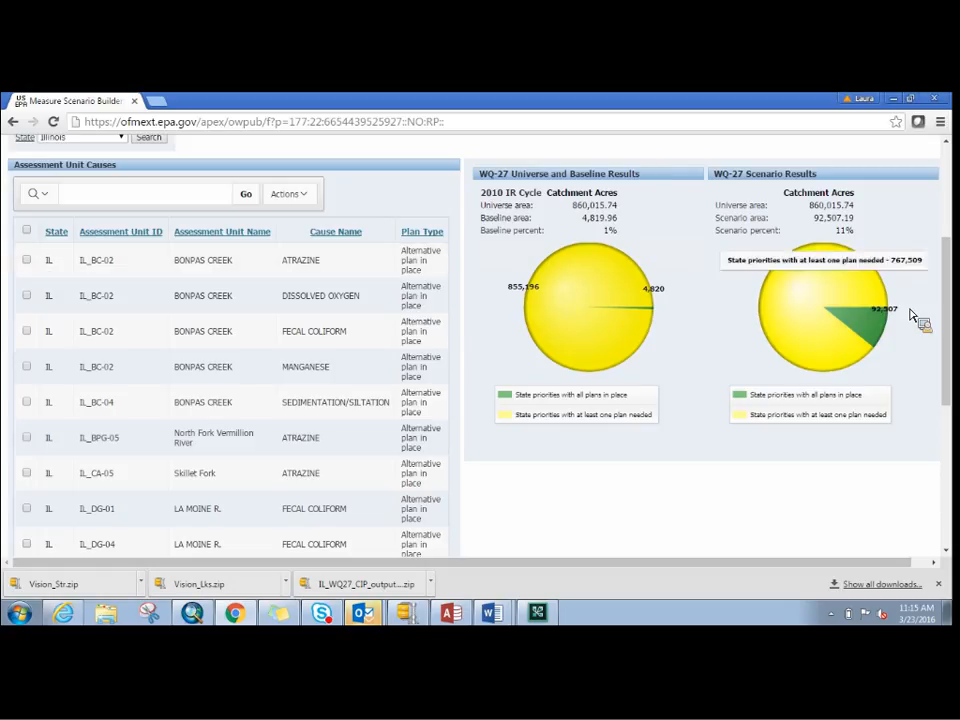
{"action": "left_click_drag", "start_coordinate": [955, 314], "coordinate": [955, 334]}
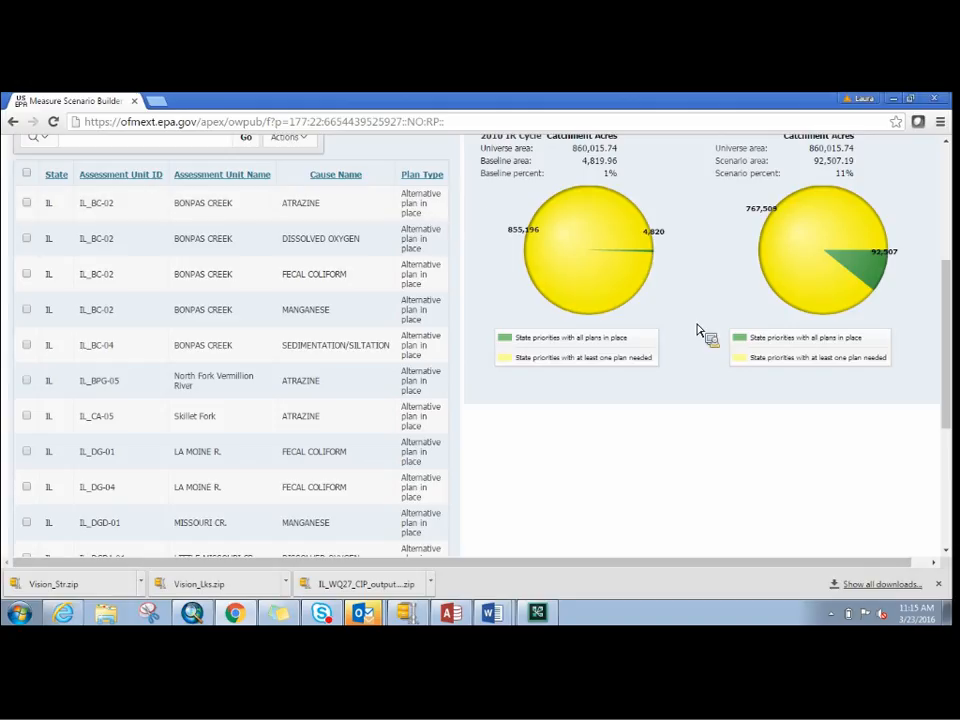
- Go to causes 16–30 and select the three Baptist Creek causes: IL_DGP-01 dissolved oxygen and manganese, and IL_DGPC-01 manganese
{"action": "left_click_drag", "start_coordinate": [951, 370], "coordinate": [945, 477]}
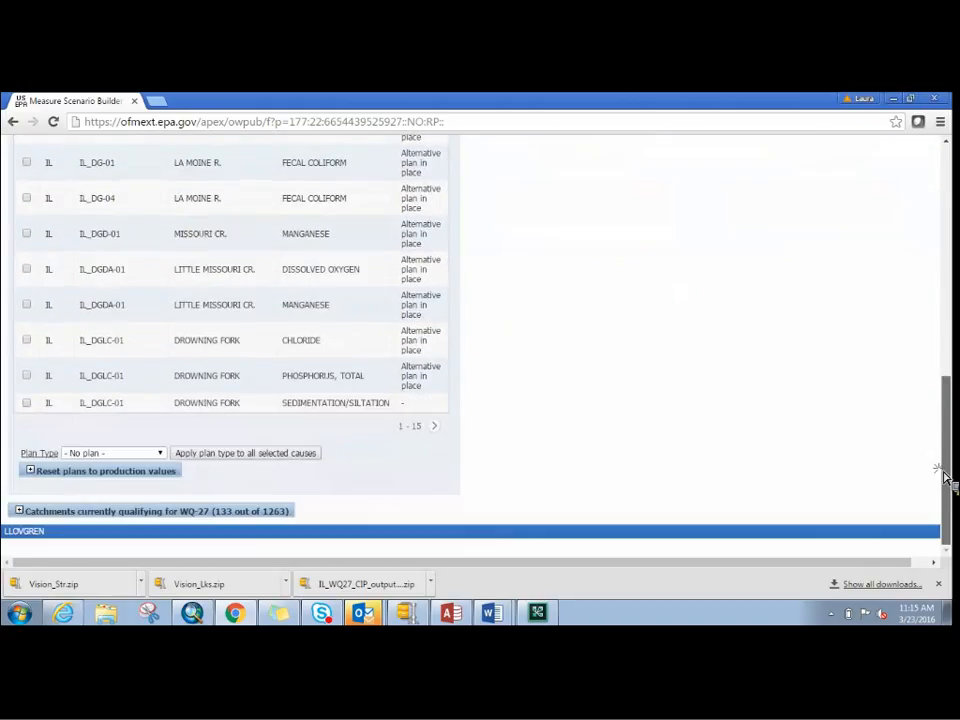
{"action": "left_click", "coordinate": [434, 426]}
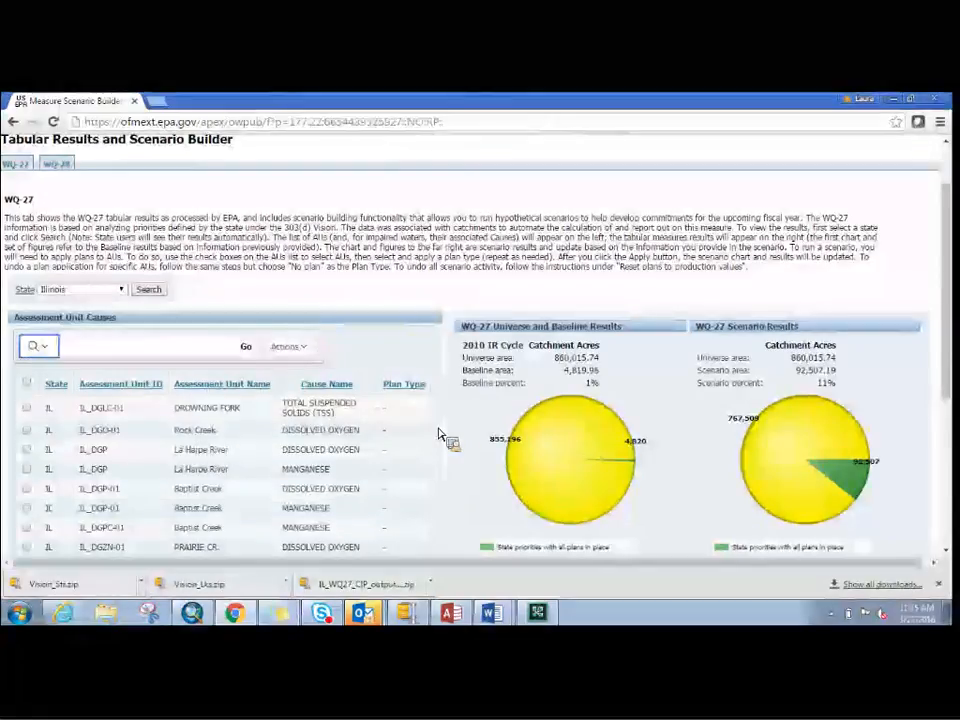
{"action": "left_click_drag", "start_coordinate": [948, 257], "coordinate": [945, 335]}
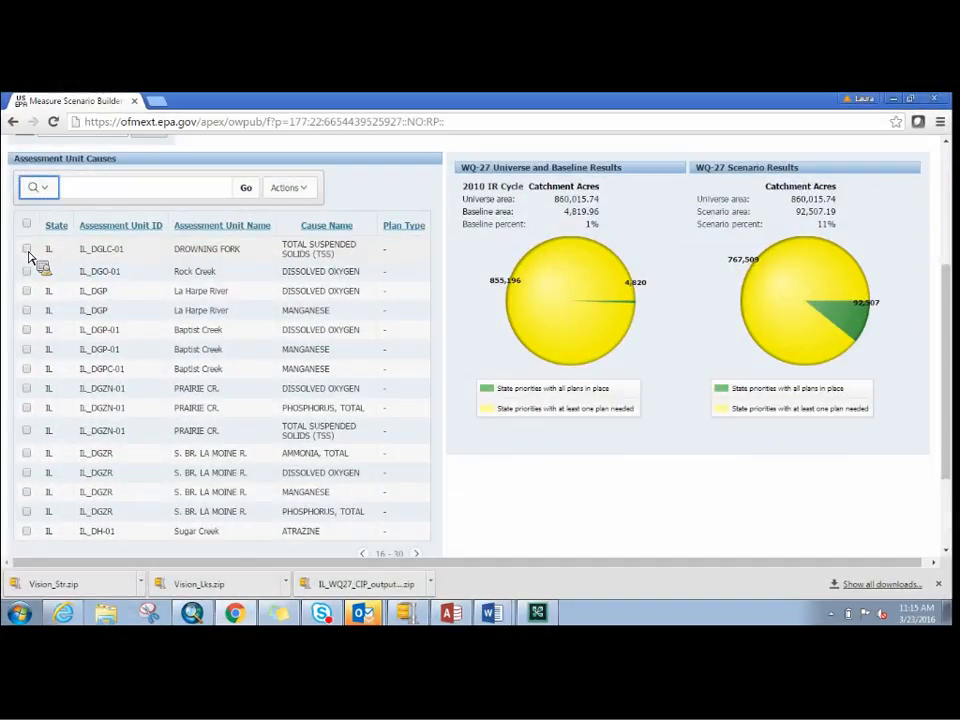
{"action": "left_click", "coordinate": [27, 330]}
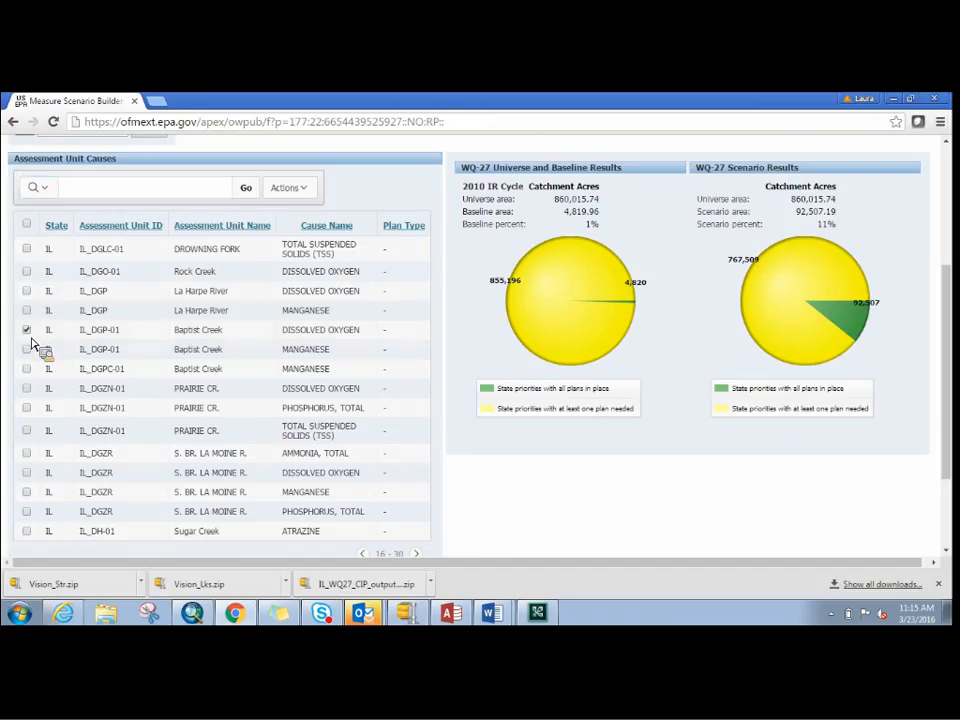
{"action": "left_click", "coordinate": [27, 349]}
{"action": "left_click", "coordinate": [27, 369]}
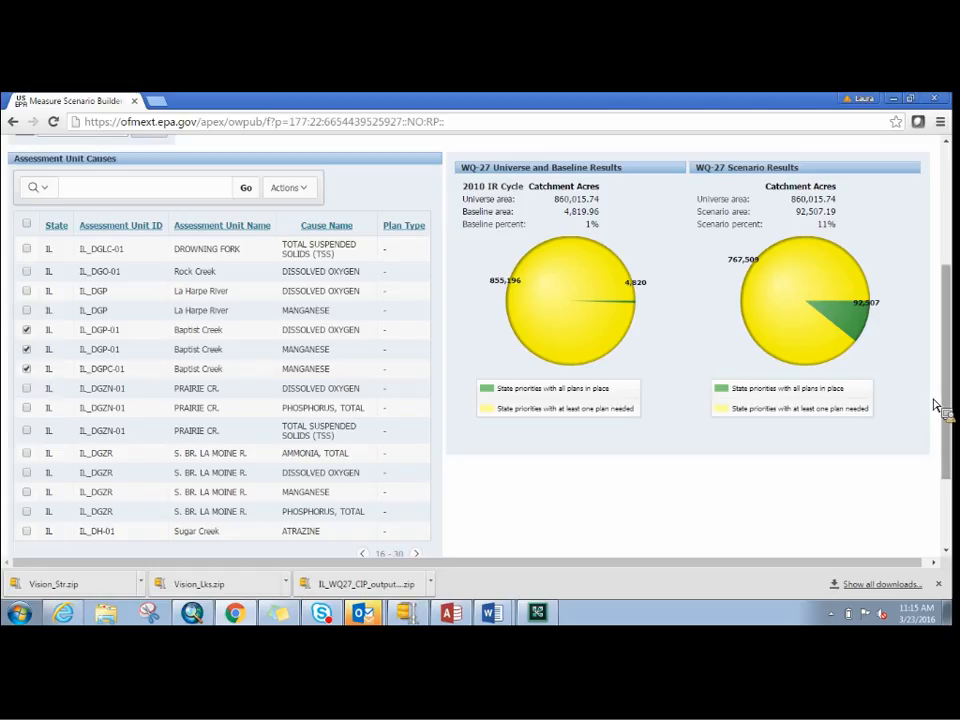
- Apply the plan type "TMDL in place" to all selected Baptist Creek causes
{"action": "left_click_drag", "start_coordinate": [951, 440], "coordinate": [938, 508]}
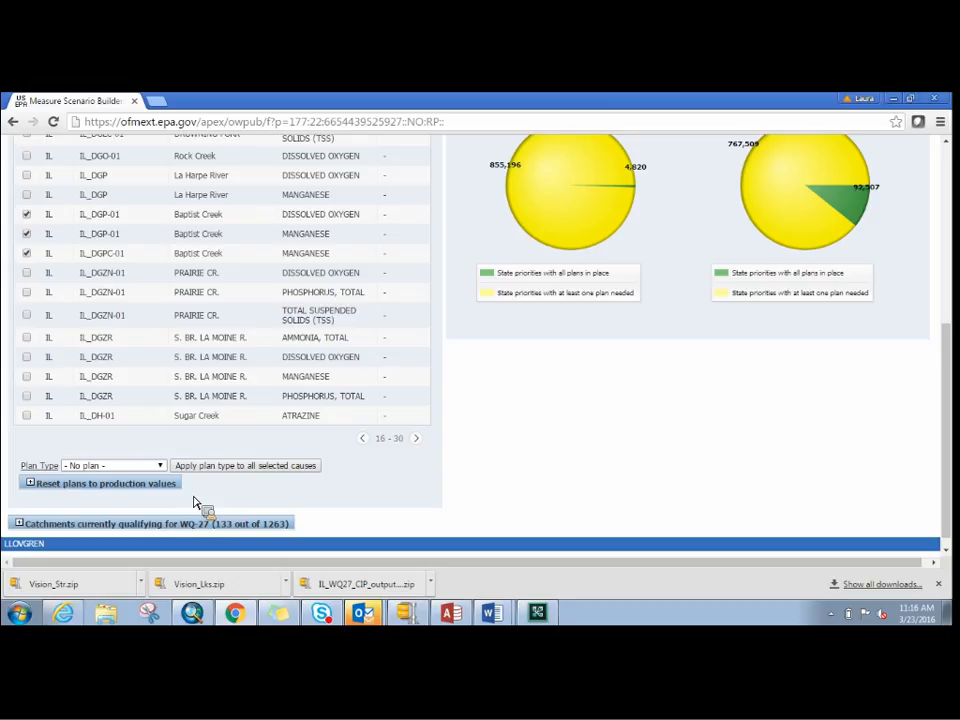
{"action": "left_click", "coordinate": [161, 466]}
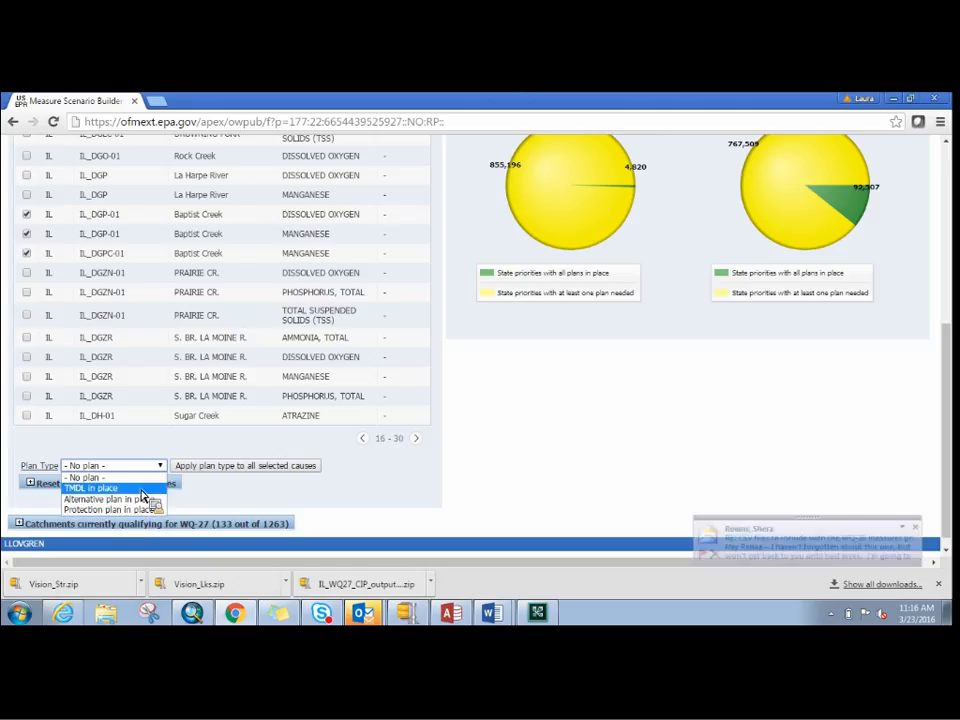
{"action": "left_click", "coordinate": [141, 489]}
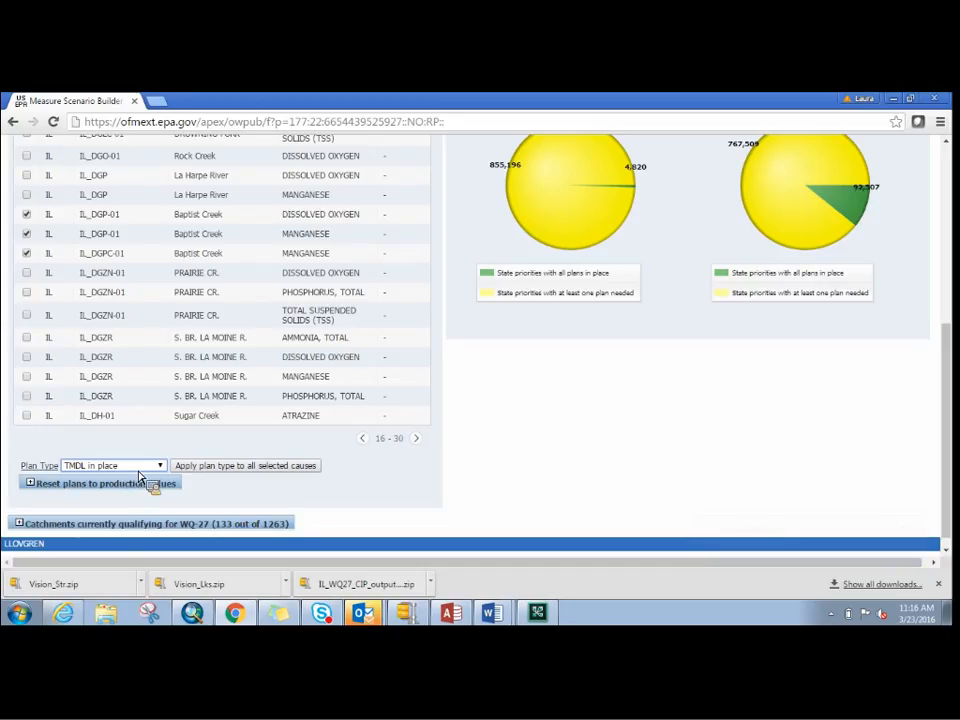
{"action": "left_click", "coordinate": [203, 468]}
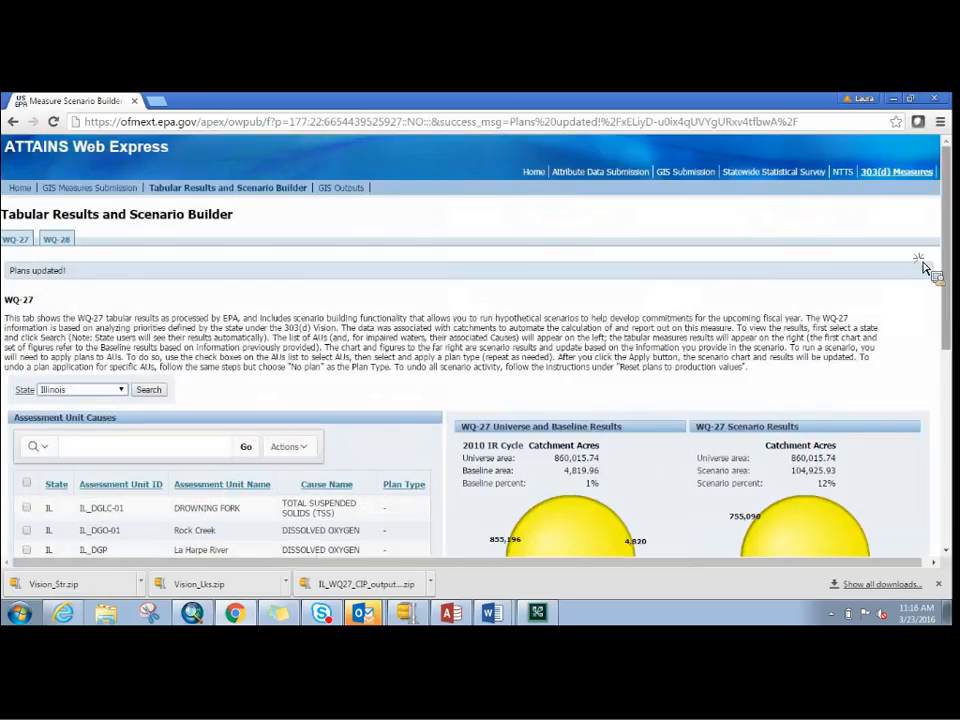
- Compare the WQ-27 baseline and scenario results, checking the Baptist Creek plan types, both pie charts and the scenario area
{"action": "scroll", "coordinate": [953, 293], "scroll_direction": "down", "scroll_amount": 1}
{"action": "scroll", "coordinate": [953, 293], "scroll_direction": "down", "scroll_amount": 2}
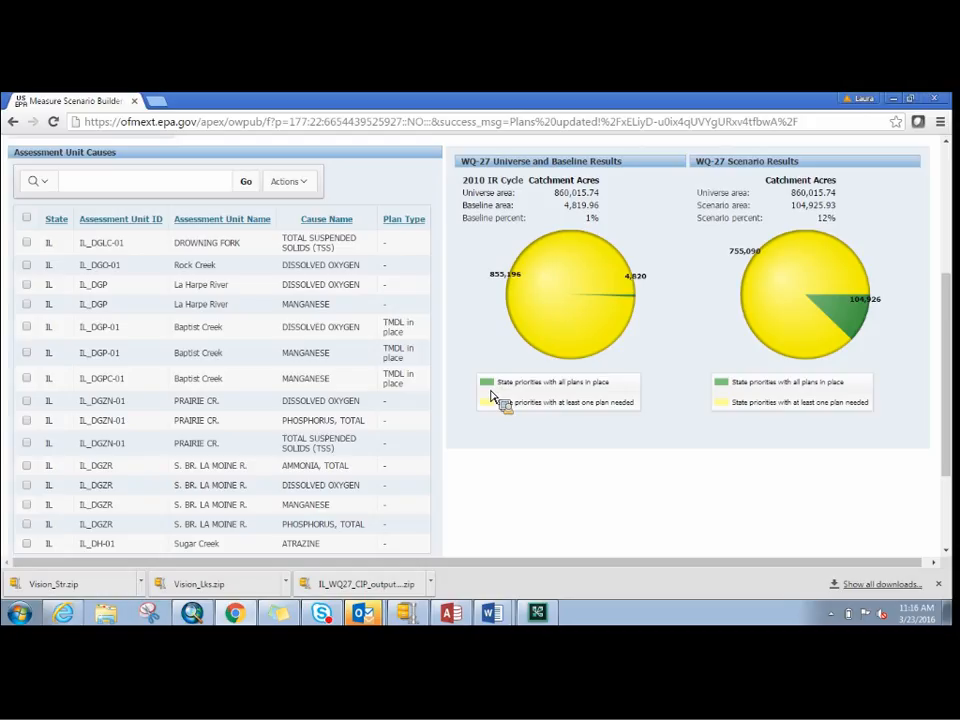
{"action": "mouse_move", "coordinate": [777, 283]}
{"action": "mouse_move", "coordinate": [546, 247]}
{"action": "mouse_move", "coordinate": [846, 322]}
{"action": "mouse_move", "coordinate": [707, 311]}
{"action": "left_click_drag", "start_coordinate": [791, 205], "coordinate": [841, 213]}
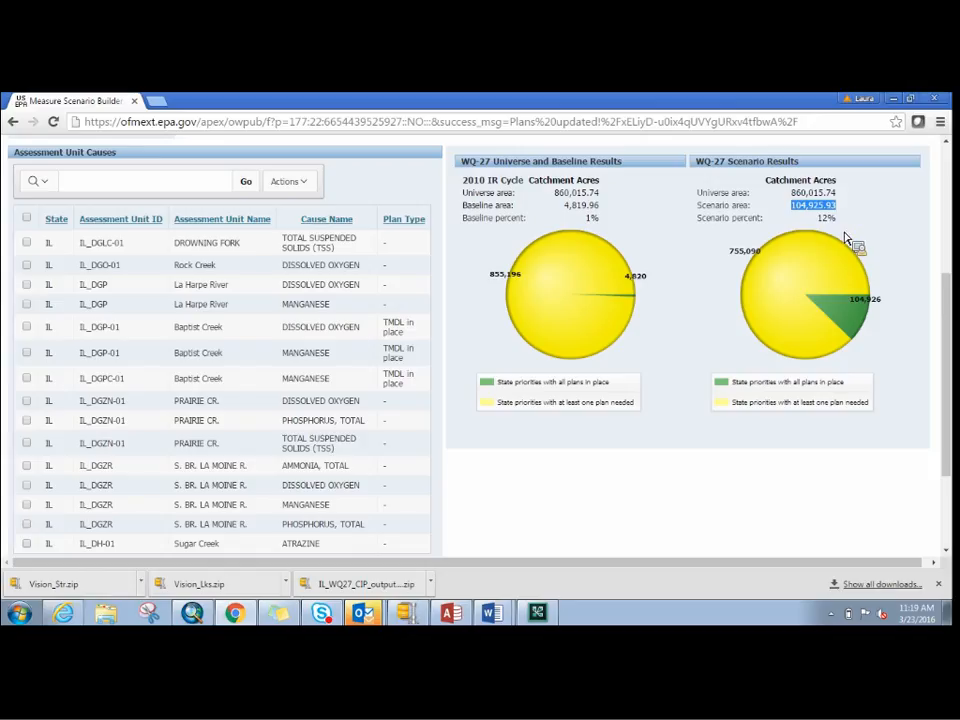
{"action": "left_click", "coordinate": [808, 486]}
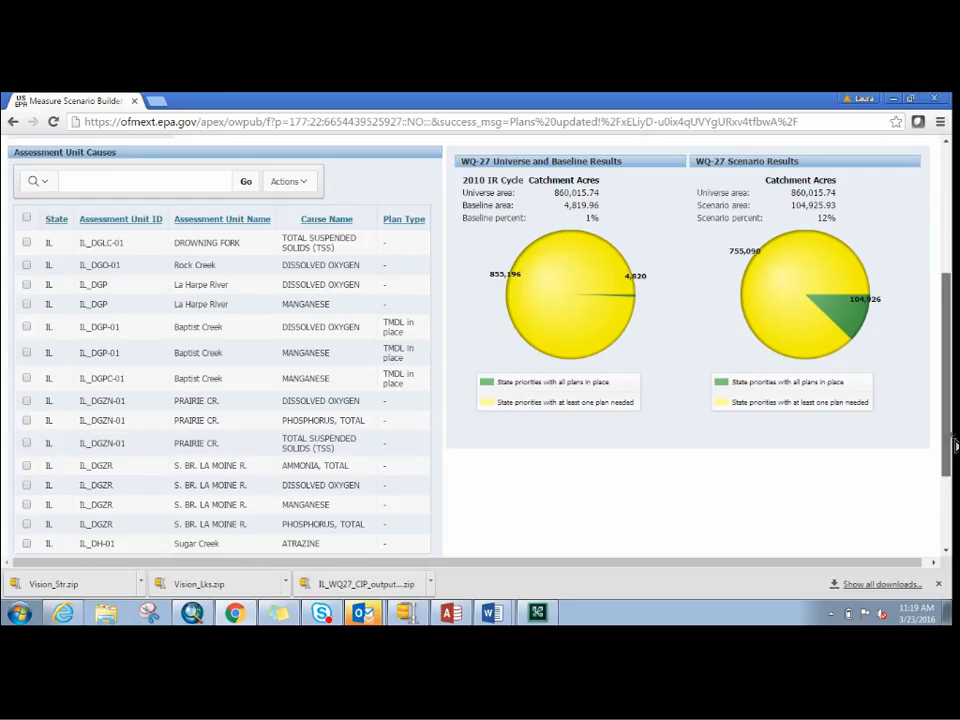
- Switch to the WQ-28 results and load the tabular results for Massachusetts
{"action": "scroll", "coordinate": [710, 330], "scroll_direction": "up", "scroll_amount": 2}
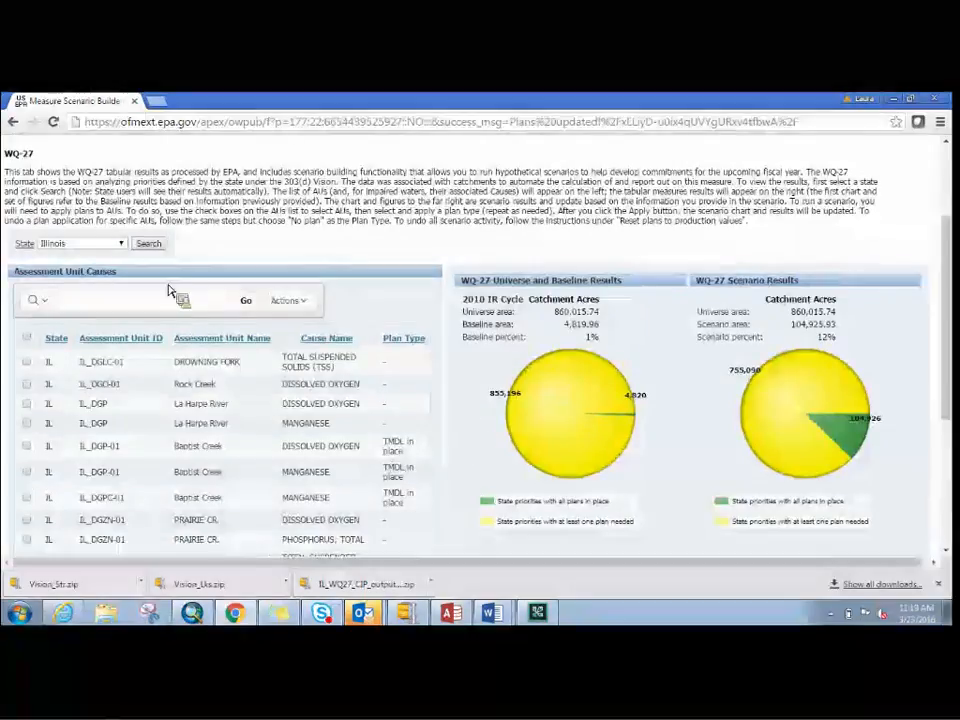
{"action": "scroll", "coordinate": [950, 333], "scroll_direction": "up", "scroll_amount": 3}
{"action": "scroll", "coordinate": [955, 333], "scroll_direction": "up", "scroll_amount": 1}
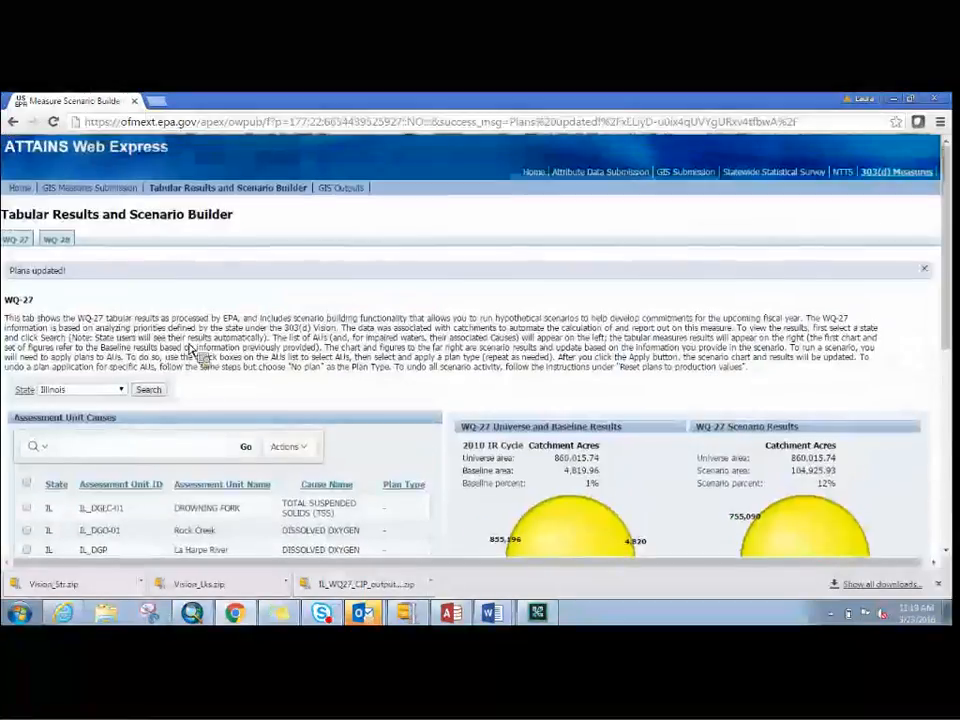
{"action": "left_click", "coordinate": [55, 242]}
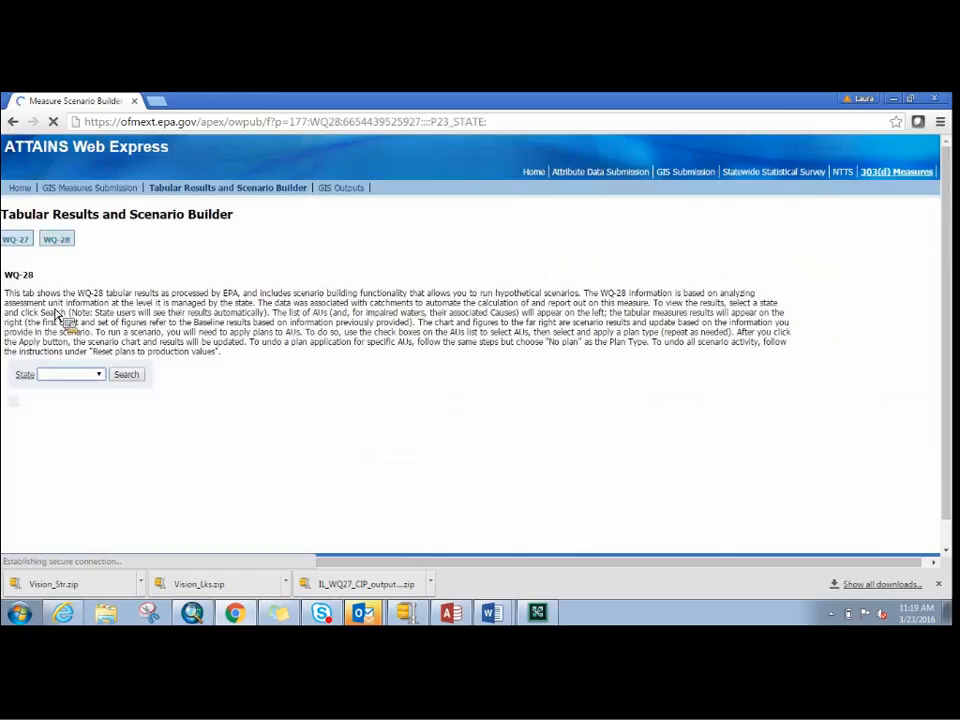
{"action": "left_click", "coordinate": [101, 378]}
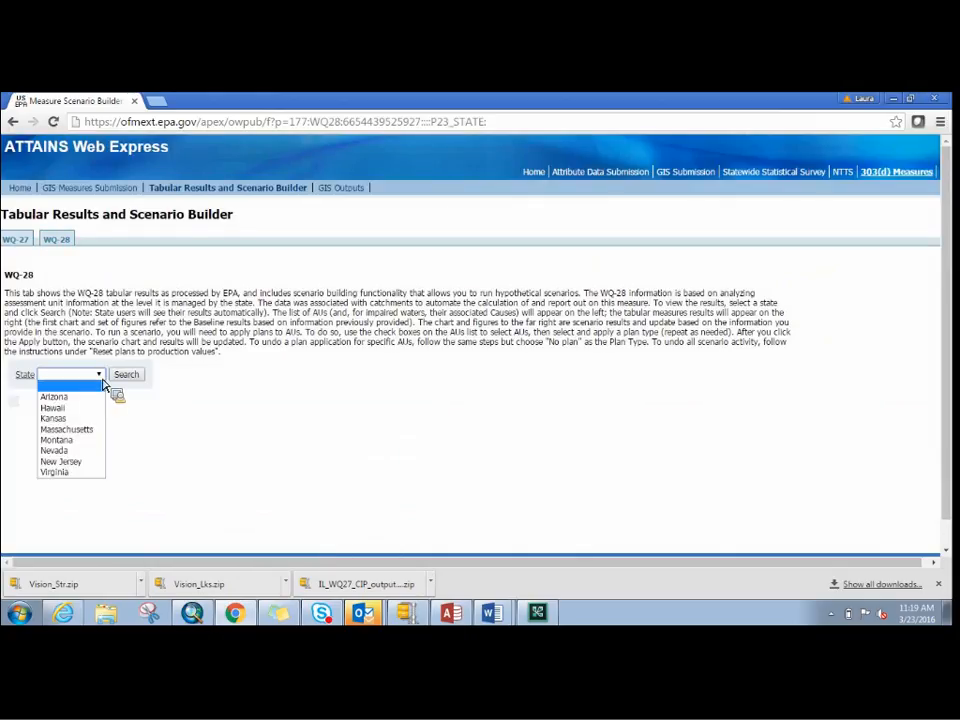
{"action": "left_click", "coordinate": [72, 430]}
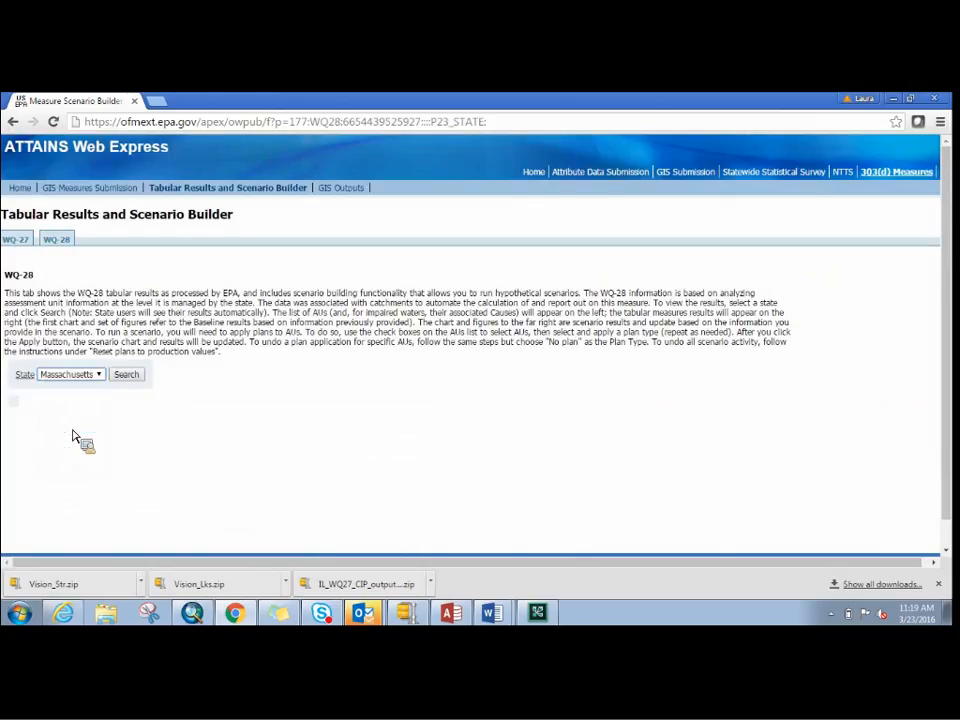
{"action": "left_click", "coordinate": [100, 376]}
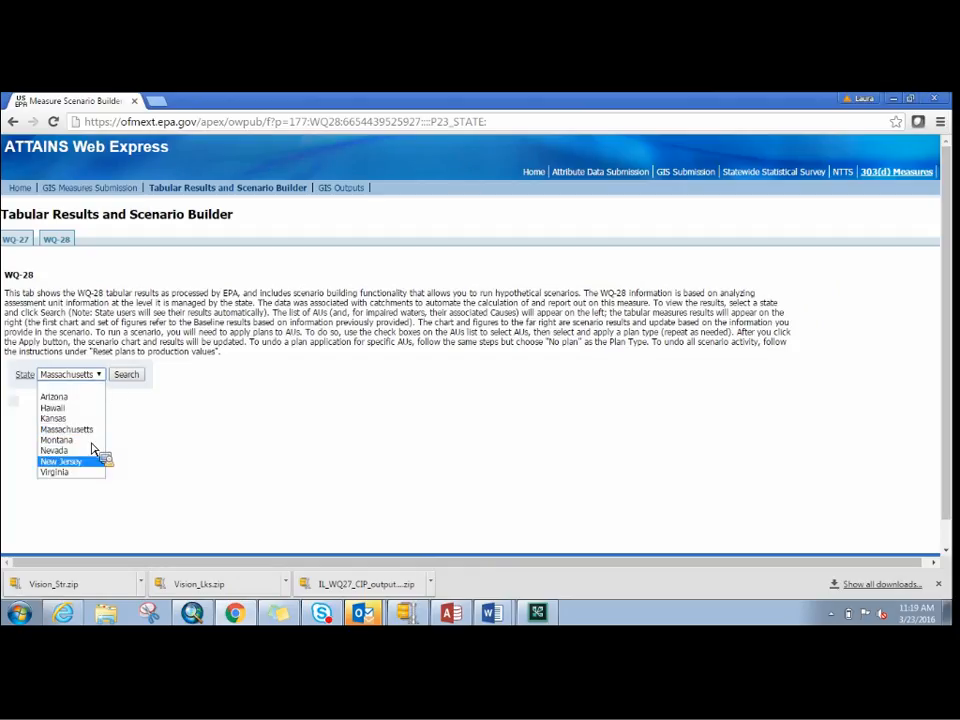
{"action": "left_click", "coordinate": [88, 429]}
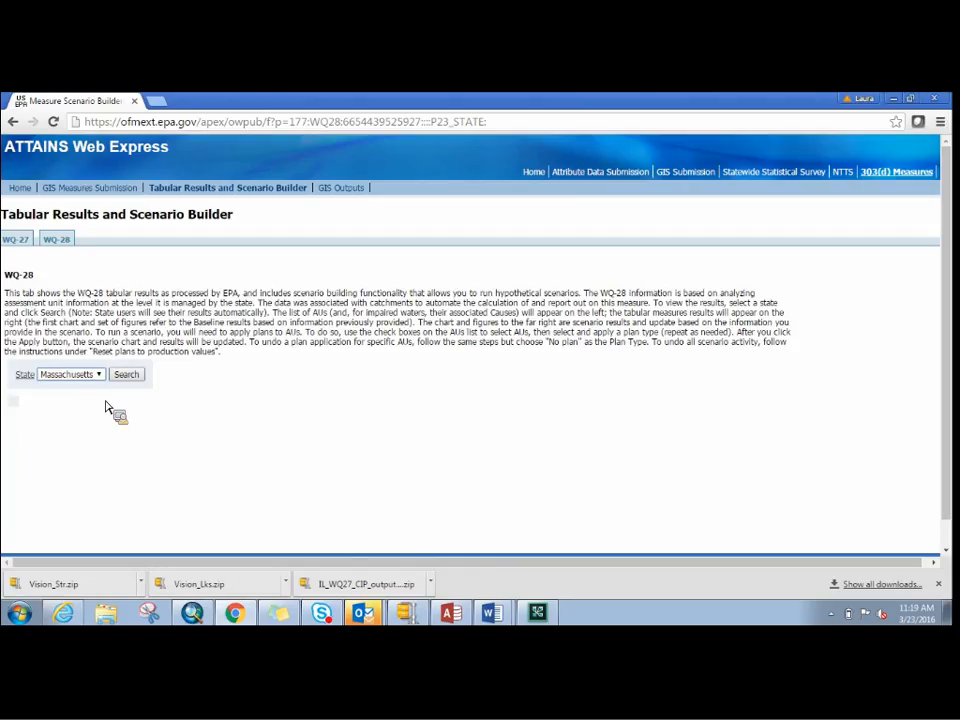
{"action": "left_click", "coordinate": [126, 376]}
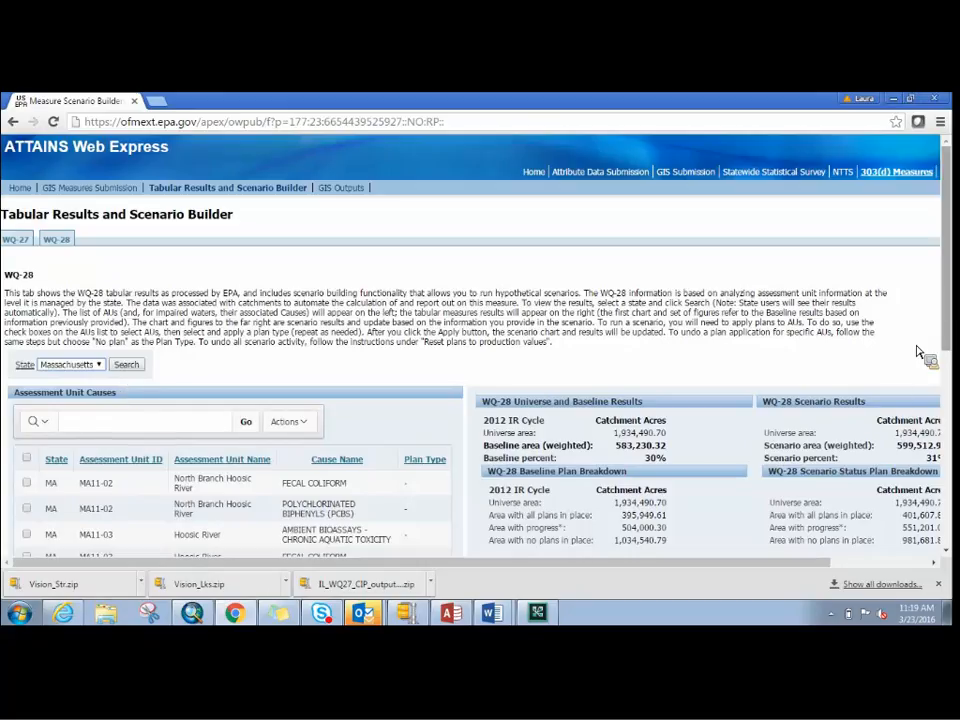
- Compare the Massachusetts WQ-28 baseline and scenario results, including the assessment unit causes, plan breakdowns and both pie charts
{"action": "left_click_drag", "start_coordinate": [955, 297], "coordinate": [955, 435]}
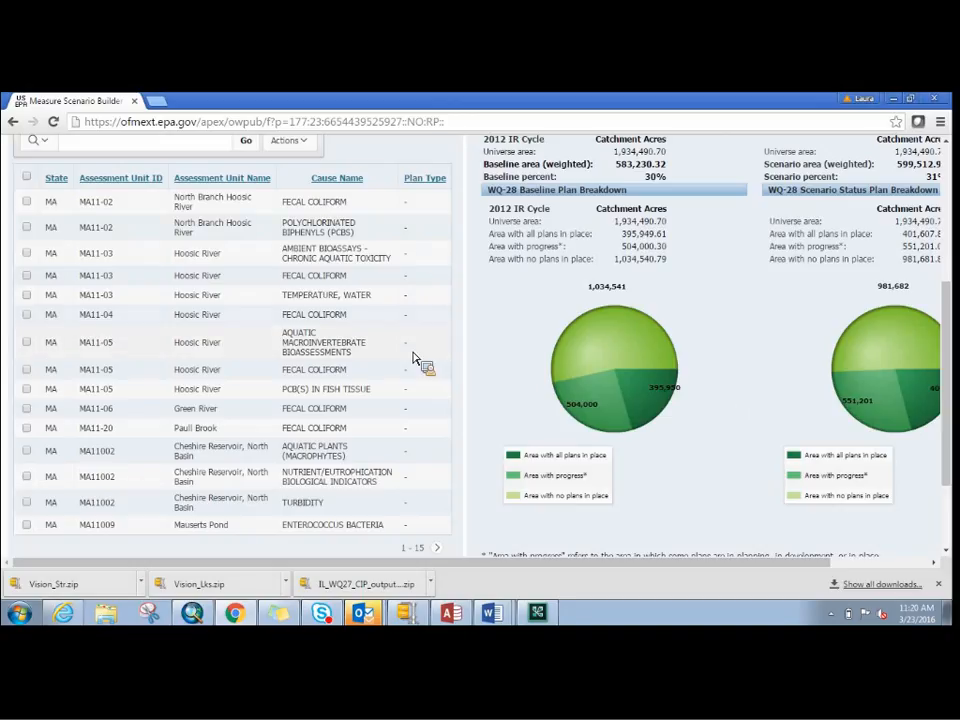
{"action": "left_click_drag", "start_coordinate": [955, 415], "coordinate": [955, 383]}
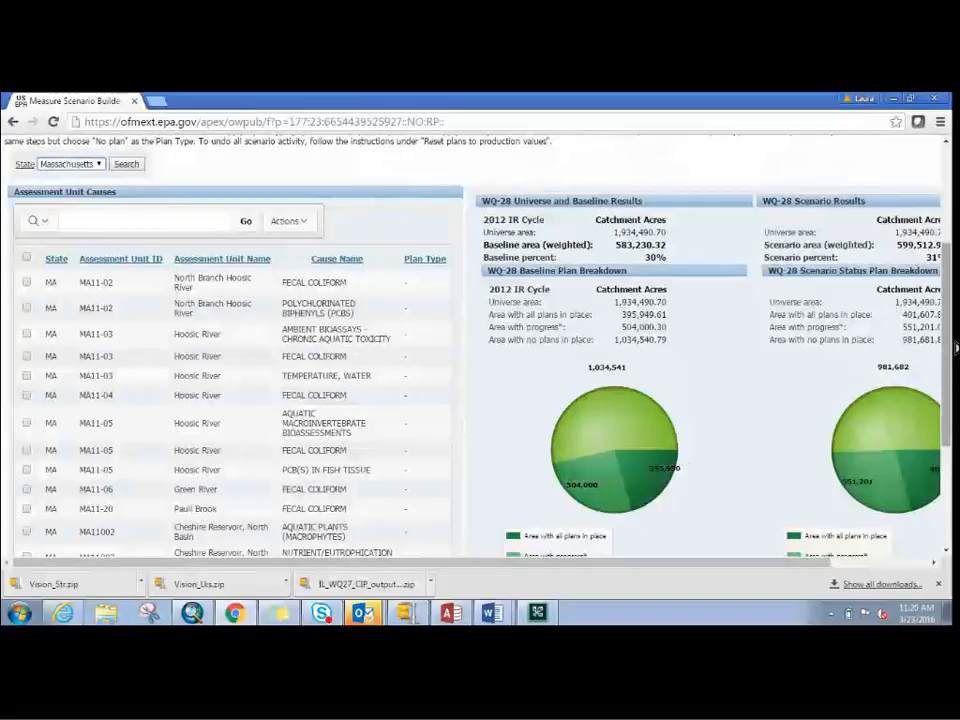
{"action": "left_click_drag", "start_coordinate": [955, 350], "coordinate": [951, 400]}
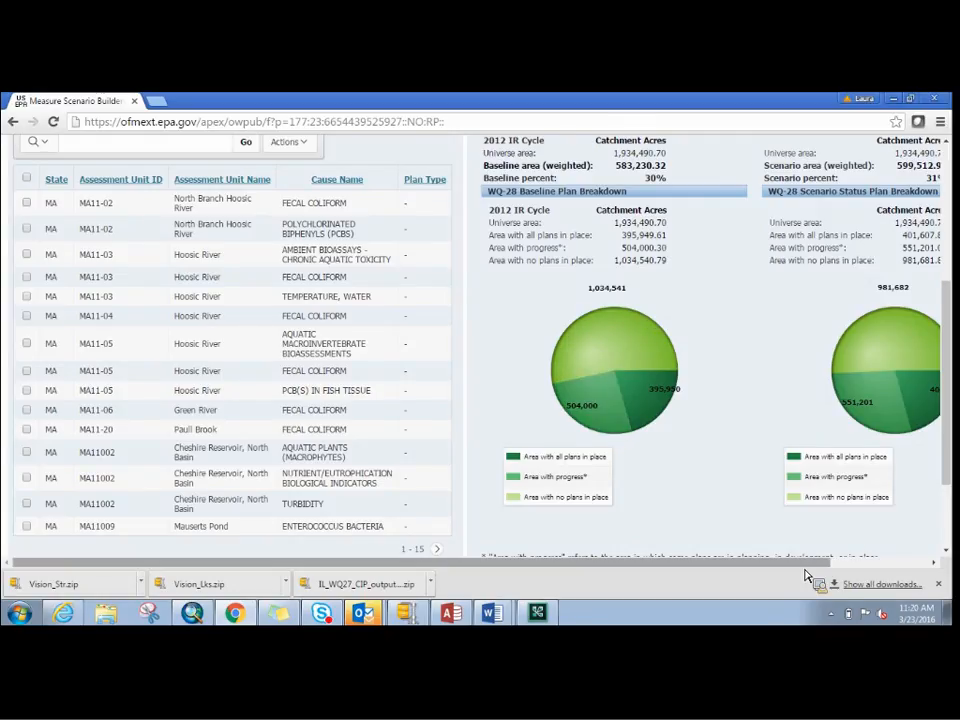
{"action": "left_click_drag", "start_coordinate": [810, 564], "coordinate": [861, 567]}
{"action": "left_click_drag", "start_coordinate": [949, 482], "coordinate": [952, 468]}
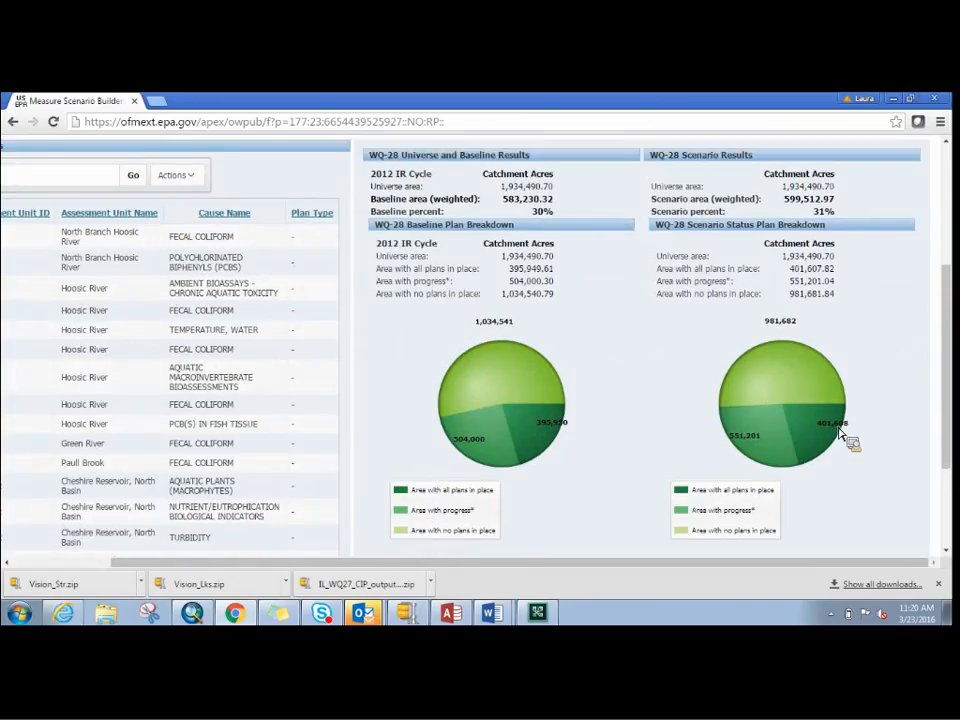
{"action": "left_click_drag", "start_coordinate": [945, 430], "coordinate": [949, 424]}
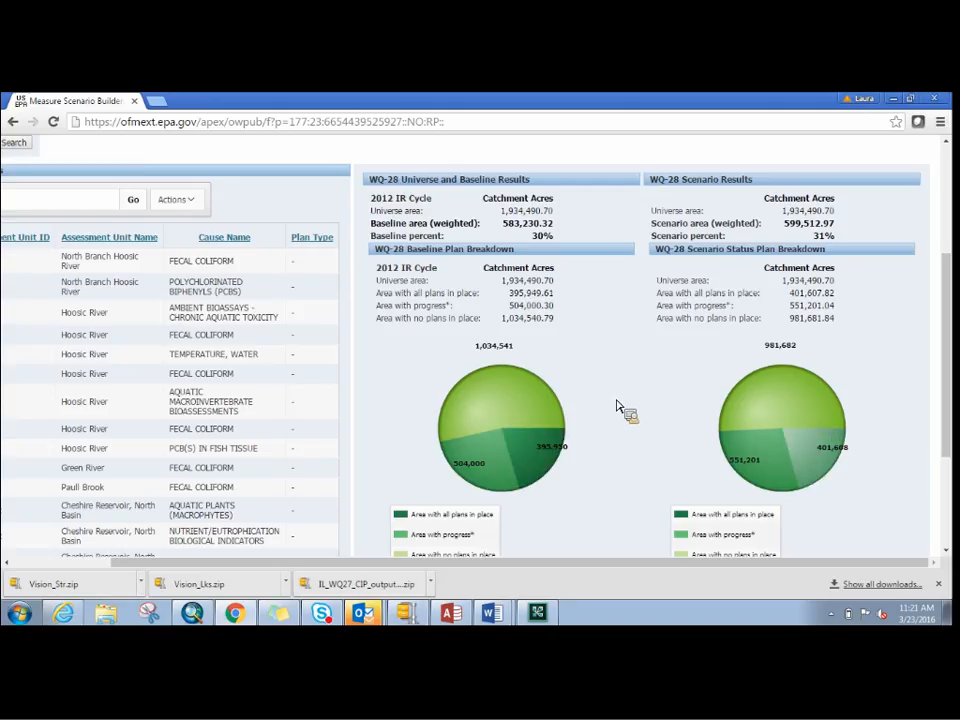
{"action": "left_click_drag", "start_coordinate": [655, 580], "coordinate": [546, 584]}
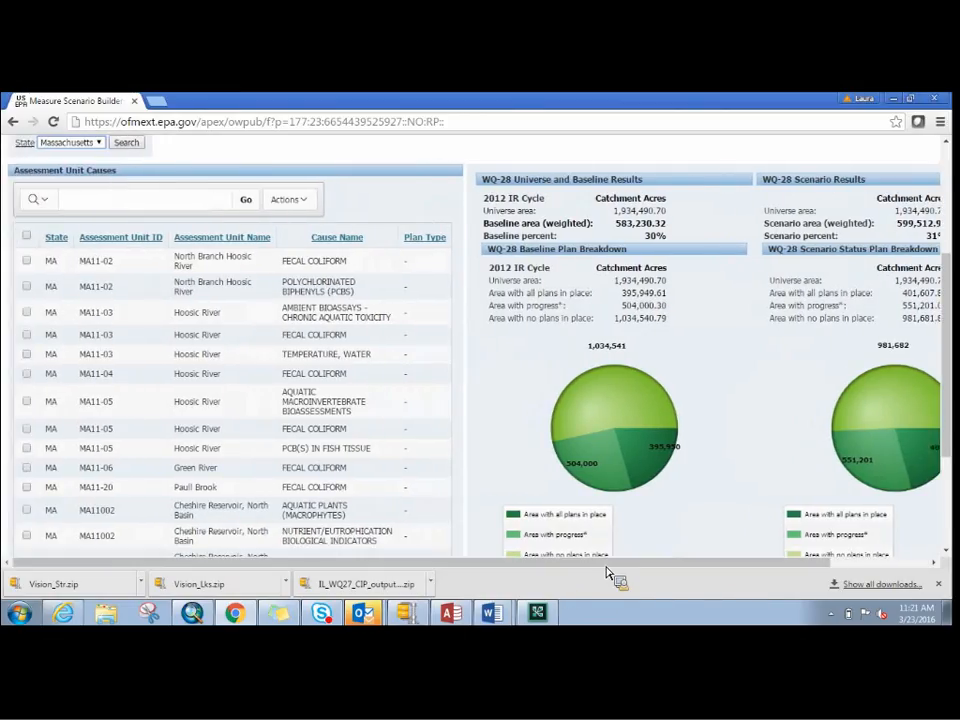
- Return to the WQ-27 results and load the tabular results for Illinois
{"action": "left_click_drag", "start_coordinate": [950, 430], "coordinate": [955, 313]}
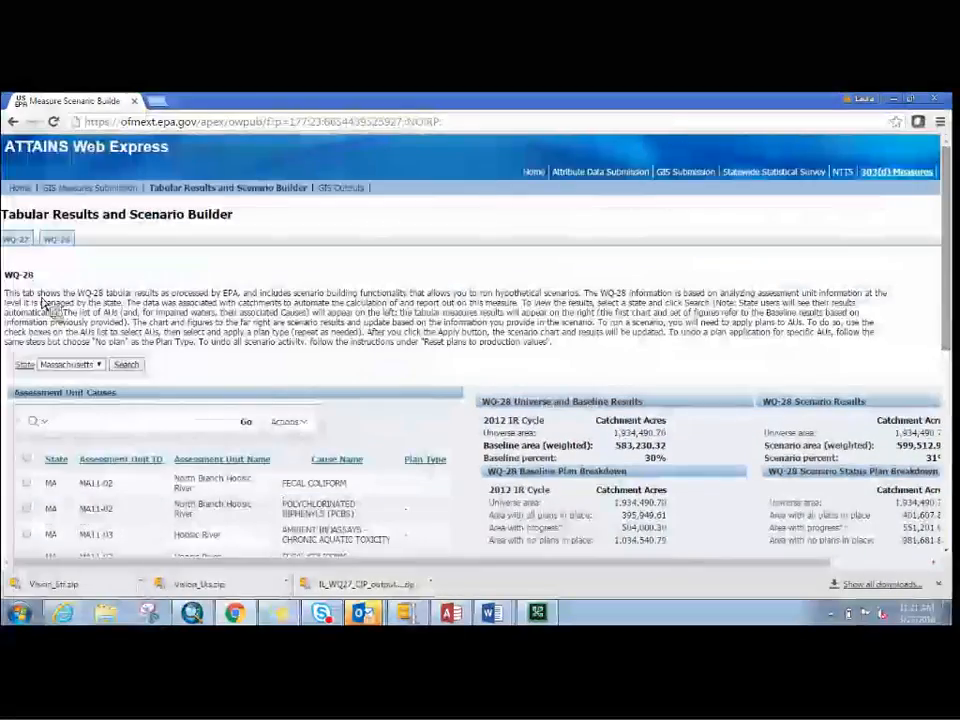
{"action": "left_click", "coordinate": [15, 242]}
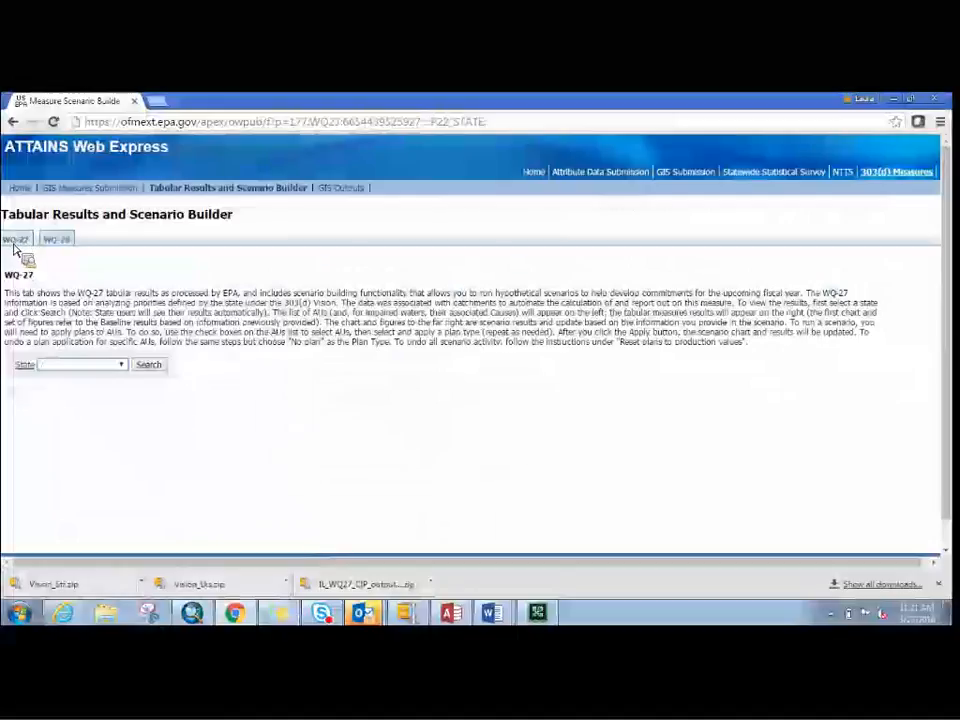
{"action": "left_click", "coordinate": [120, 365]}
{"action": "left_click_drag", "start_coordinate": [125, 395], "coordinate": [133, 435]}
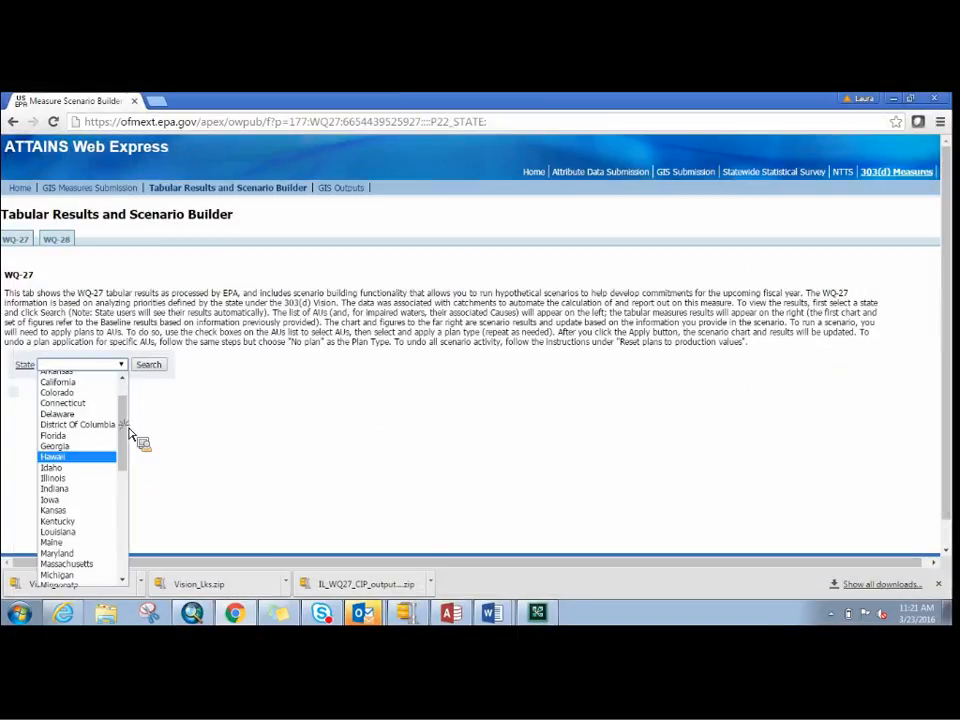
{"action": "left_click", "coordinate": [100, 484]}
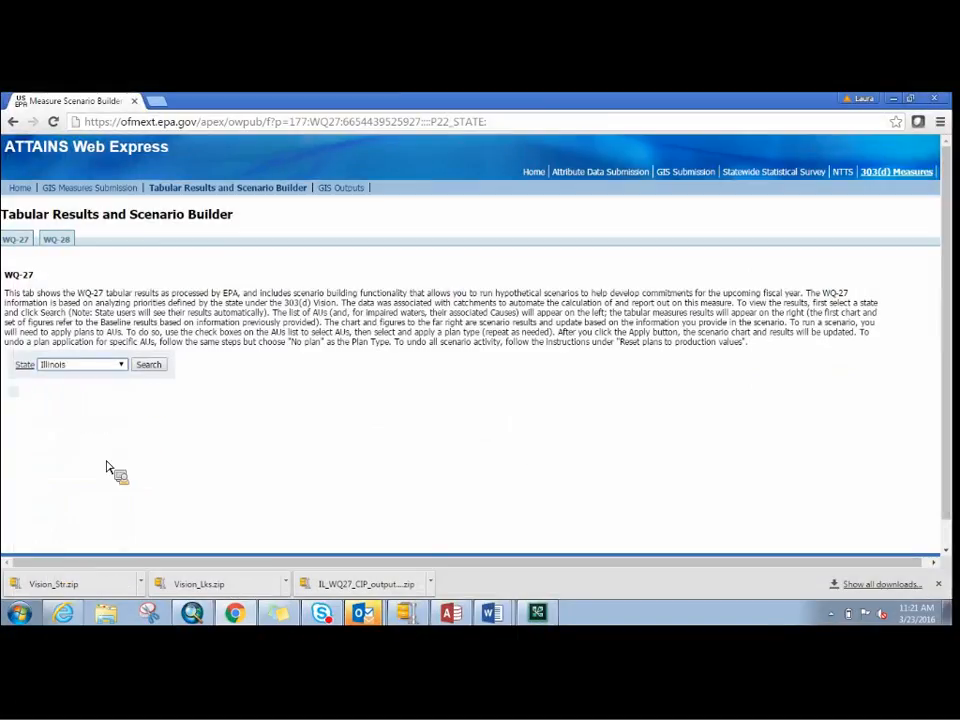
{"action": "left_click", "coordinate": [148, 367]}
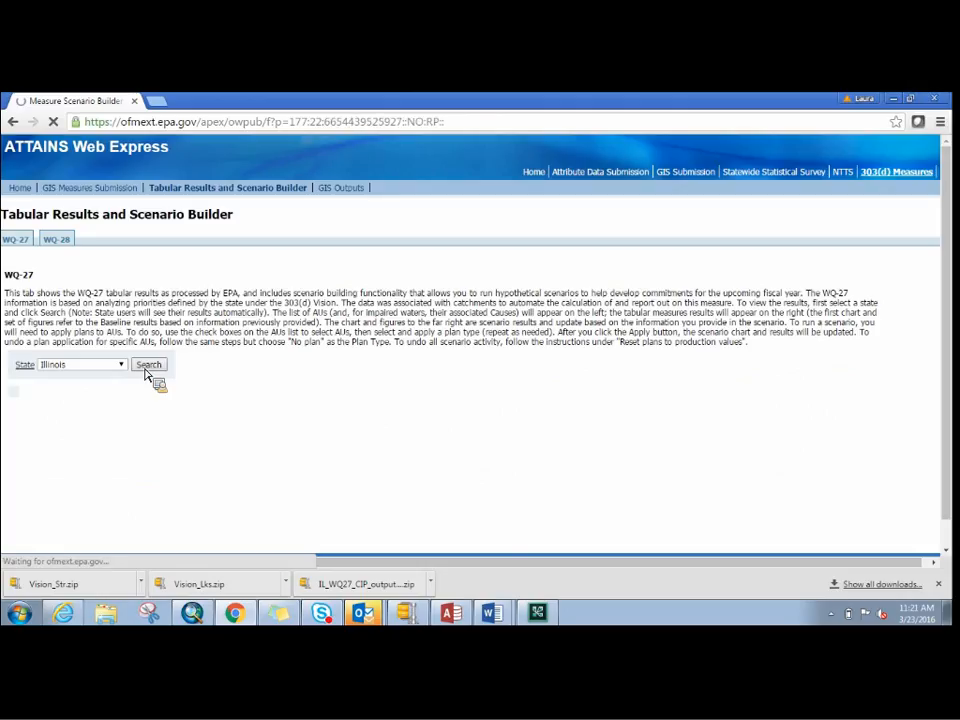
- Expand the list of catchments currently qualifying for WQ-27 below the Illinois causes and download it as a CSV file
{"action": "left_click_drag", "start_coordinate": [947, 247], "coordinate": [948, 302]}
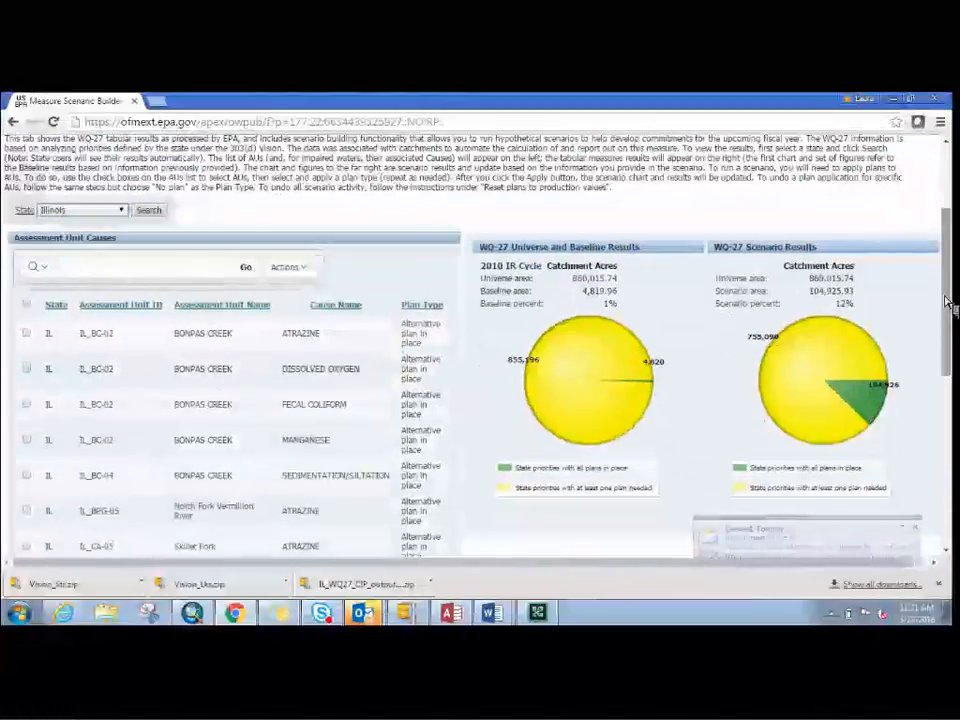
{"action": "left_click_drag", "start_coordinate": [950, 305], "coordinate": [955, 348]}
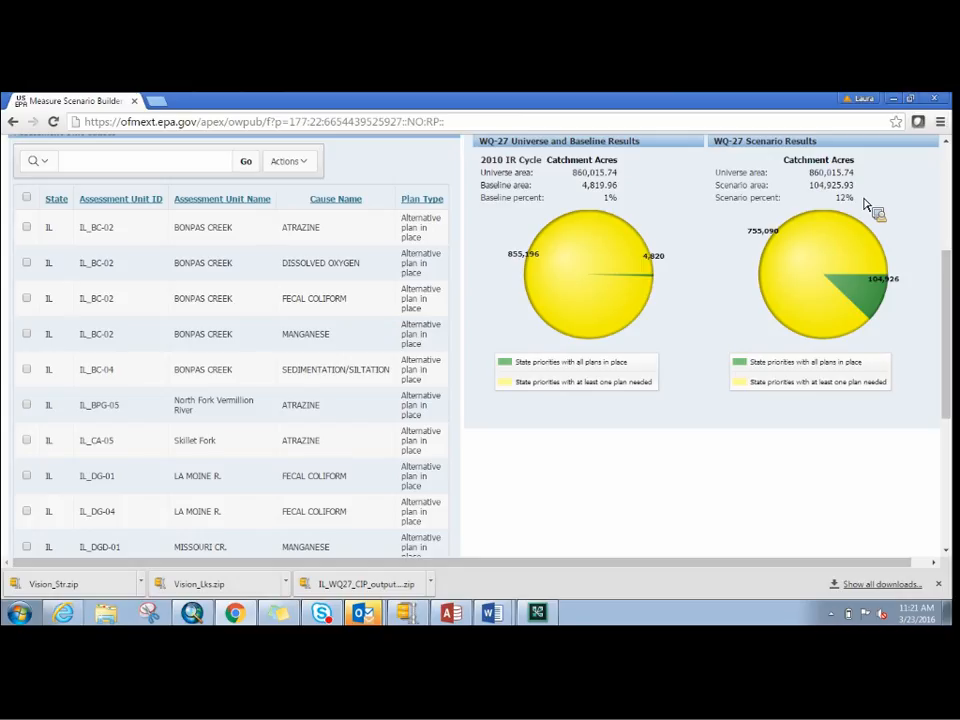
{"action": "left_click_drag", "start_coordinate": [947, 294], "coordinate": [950, 308]}
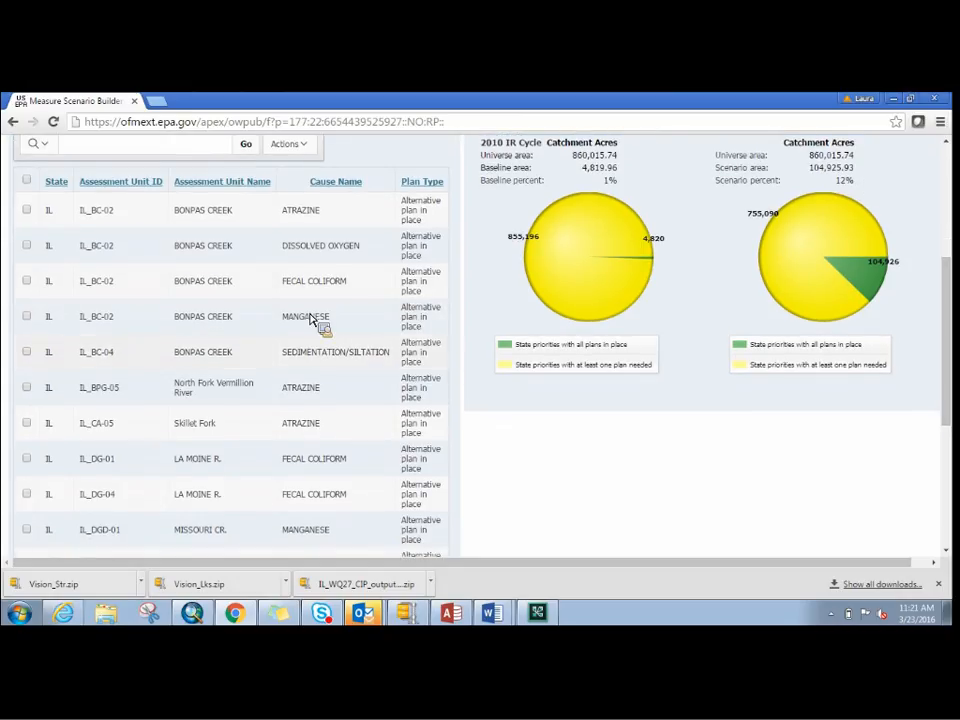
{"action": "left_click_drag", "start_coordinate": [950, 268], "coordinate": [949, 369]}
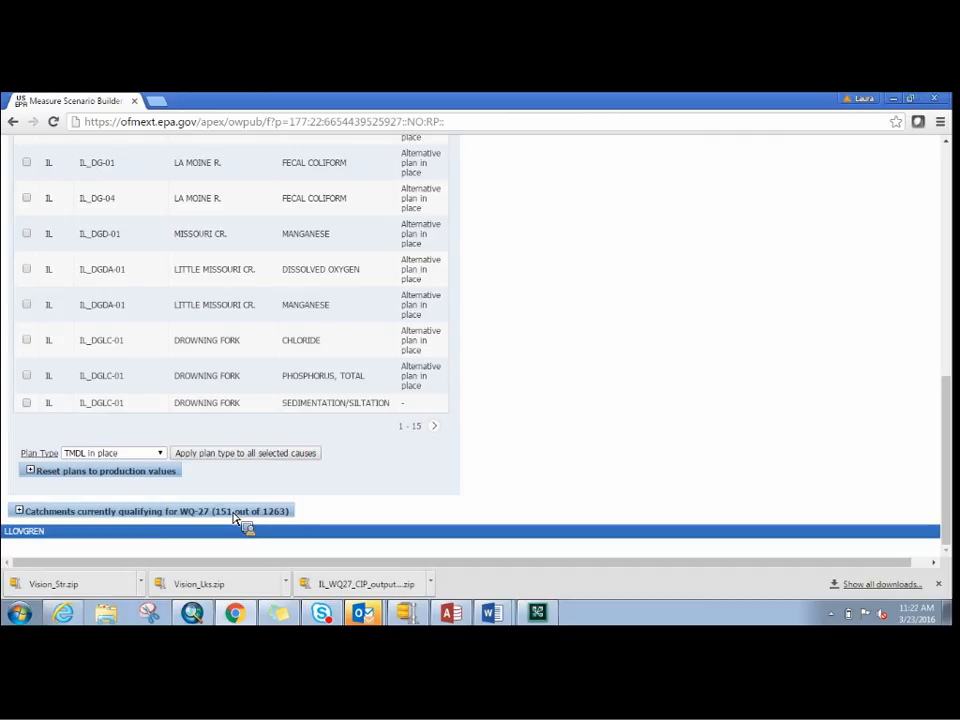
{"action": "left_click", "coordinate": [19, 511]}
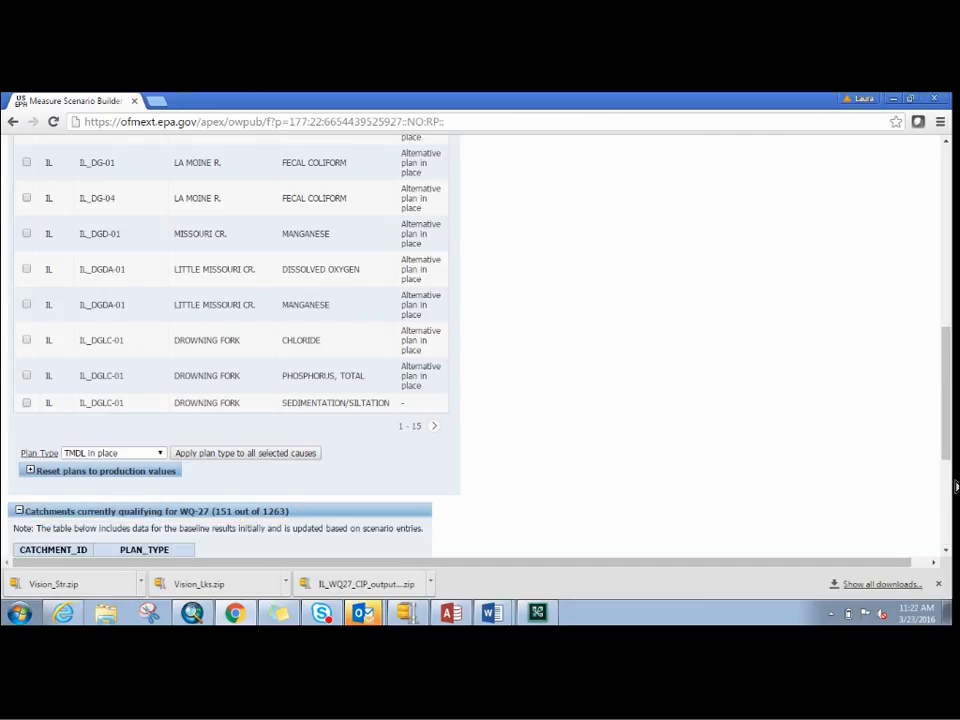
{"action": "left_click_drag", "start_coordinate": [955, 425], "coordinate": [879, 531]}
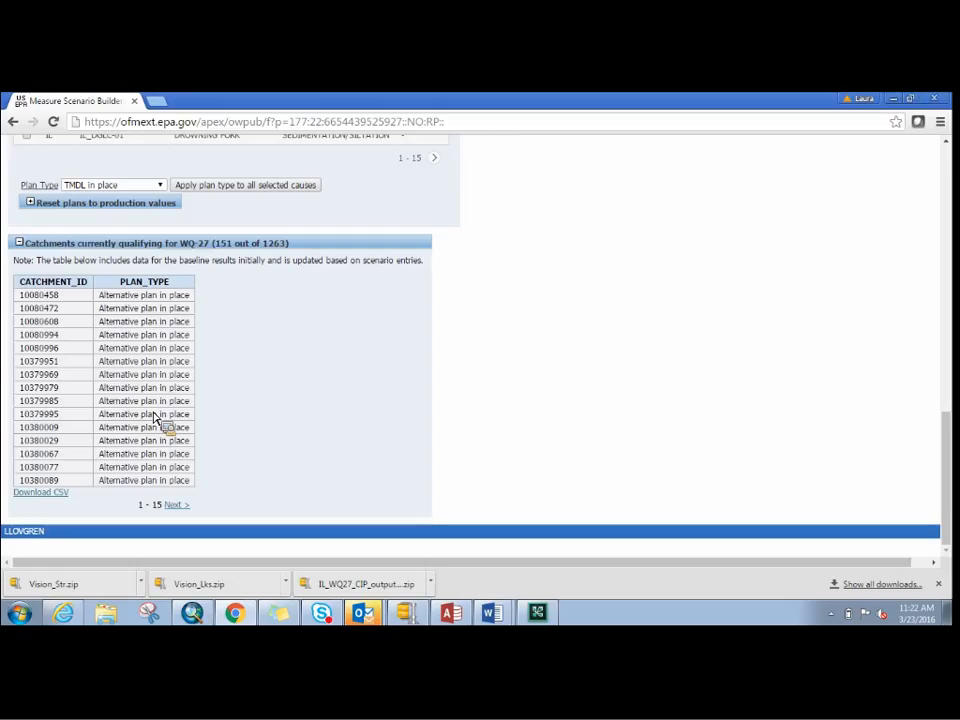
{"action": "left_click", "coordinate": [57, 494]}
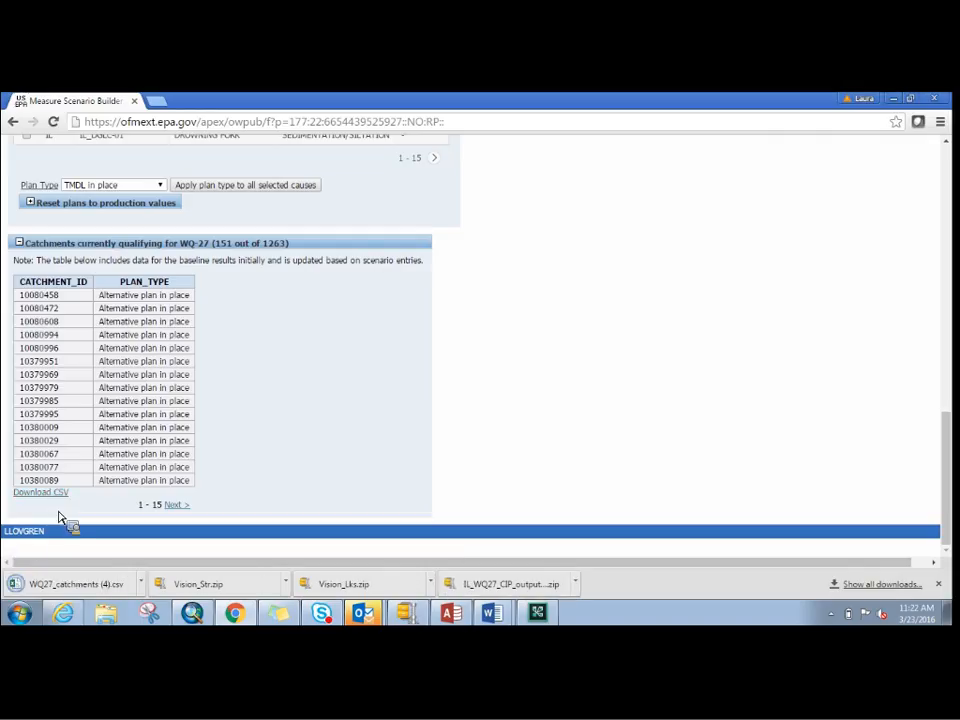
{"action": "left_click_drag", "start_coordinate": [70, 594], "coordinate": [67, 589]}
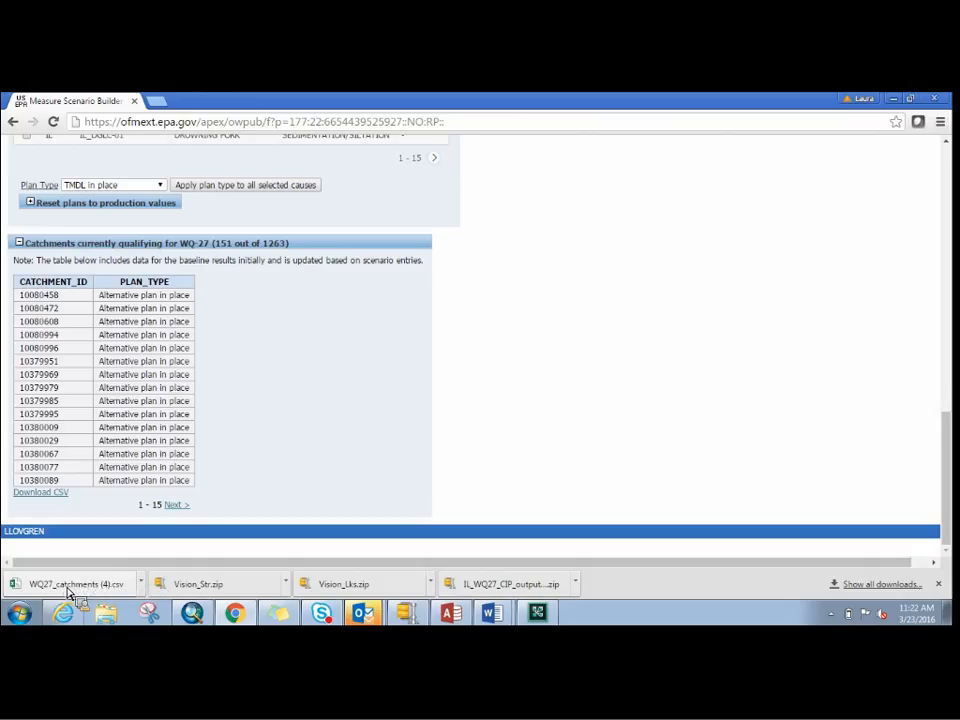
- Visit the GIS Measures Submission form, and filter the GIS Outputs file list to the state IL
{"action": "left_click_drag", "start_coordinate": [945, 480], "coordinate": [955, 200]}
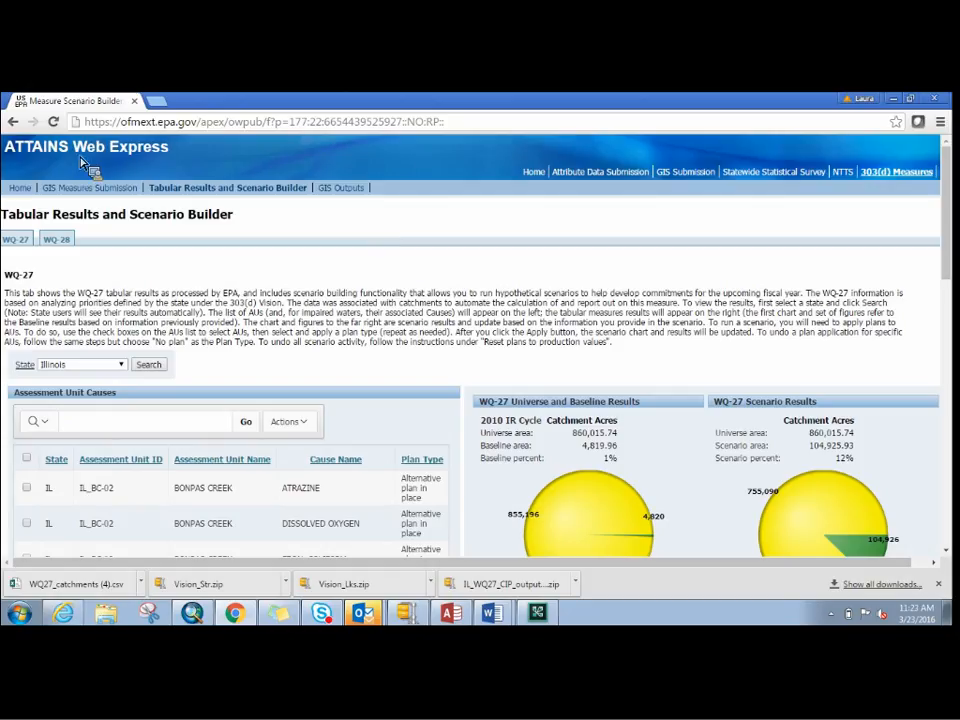
{"action": "left_click", "coordinate": [111, 192]}
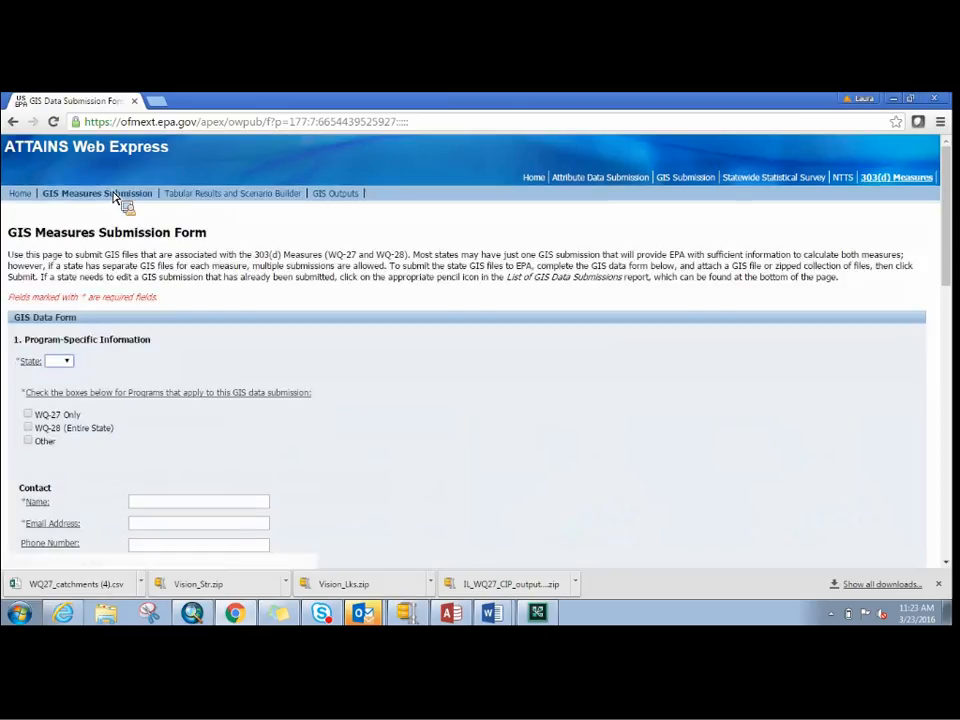
{"action": "left_click", "coordinate": [328, 198]}
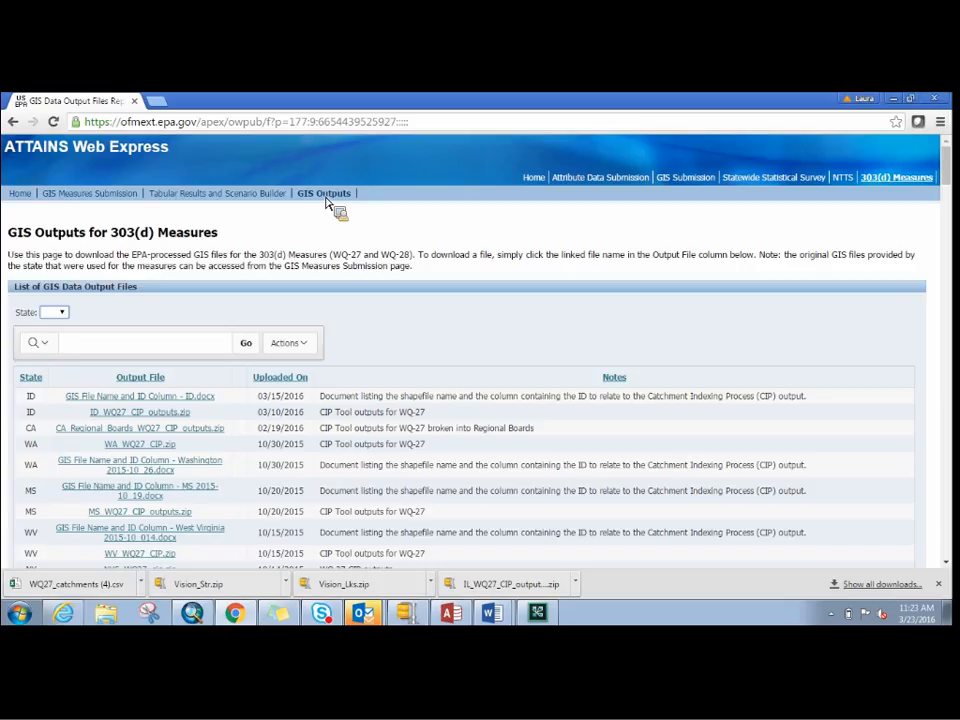
{"action": "left_click", "coordinate": [62, 314]}
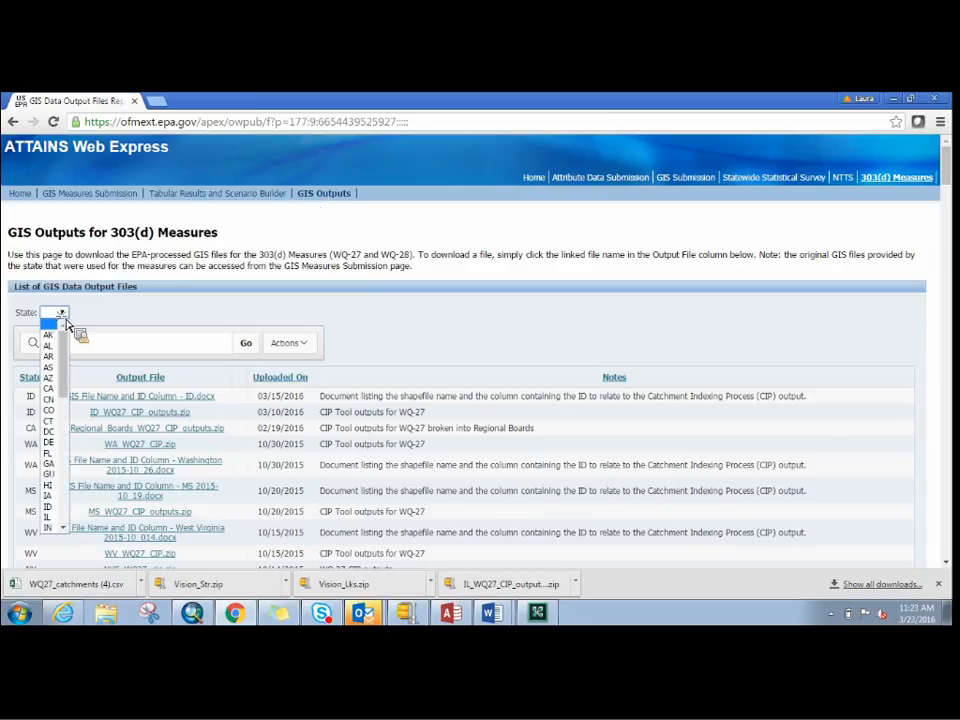
{"action": "left_click", "coordinate": [55, 520]}
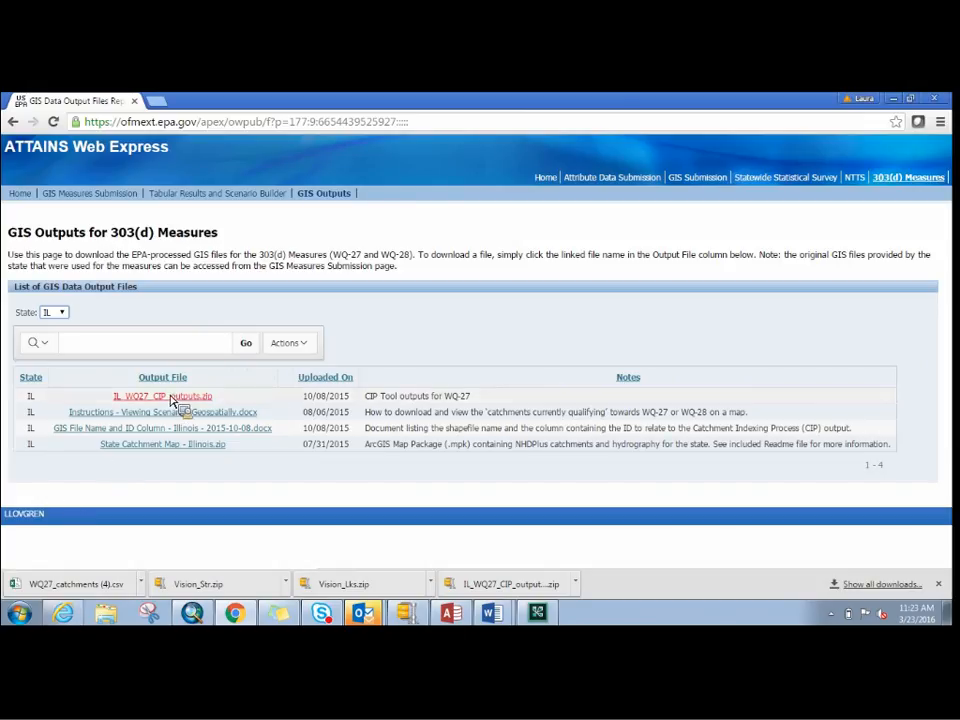
- Download the output file "GIS File Name and ID Column - Illinois - 2015-10-08.docx"
{"action": "left_click_drag", "start_coordinate": [200, 398], "coordinate": [154, 423]}
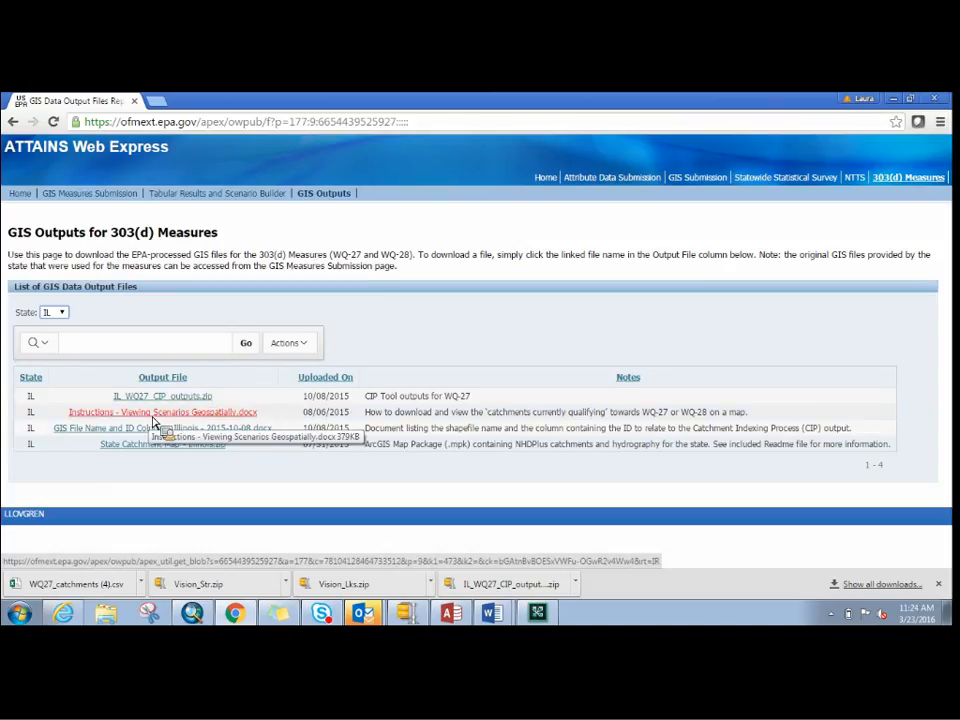
{"action": "left_click_drag", "start_coordinate": [153, 422], "coordinate": [135, 435]}
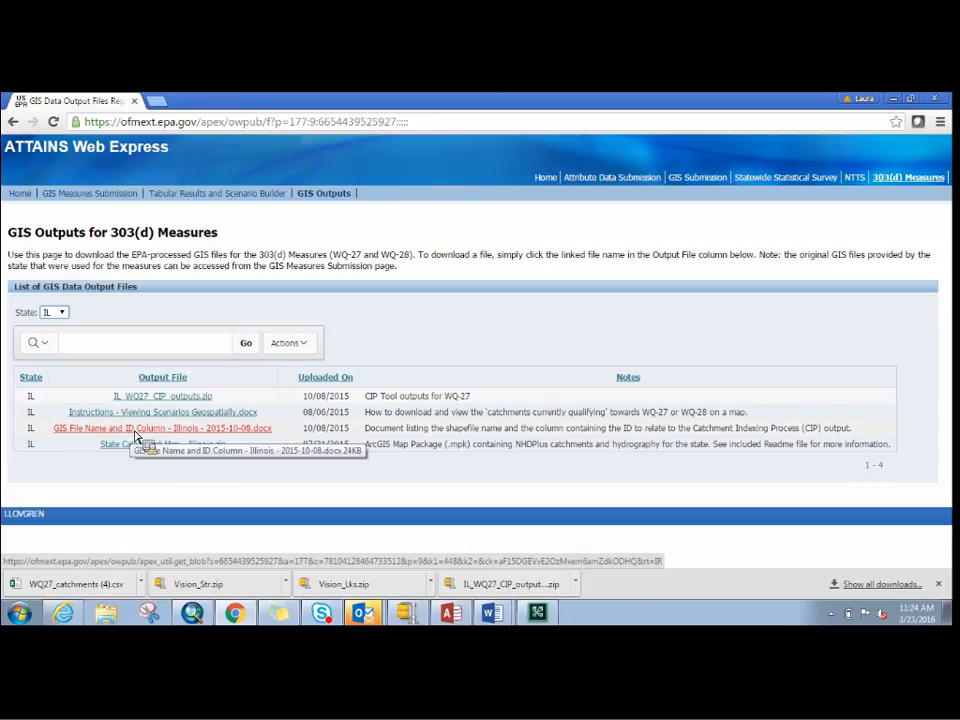
{"action": "left_click_drag", "start_coordinate": [135, 435], "coordinate": [26, 506]}
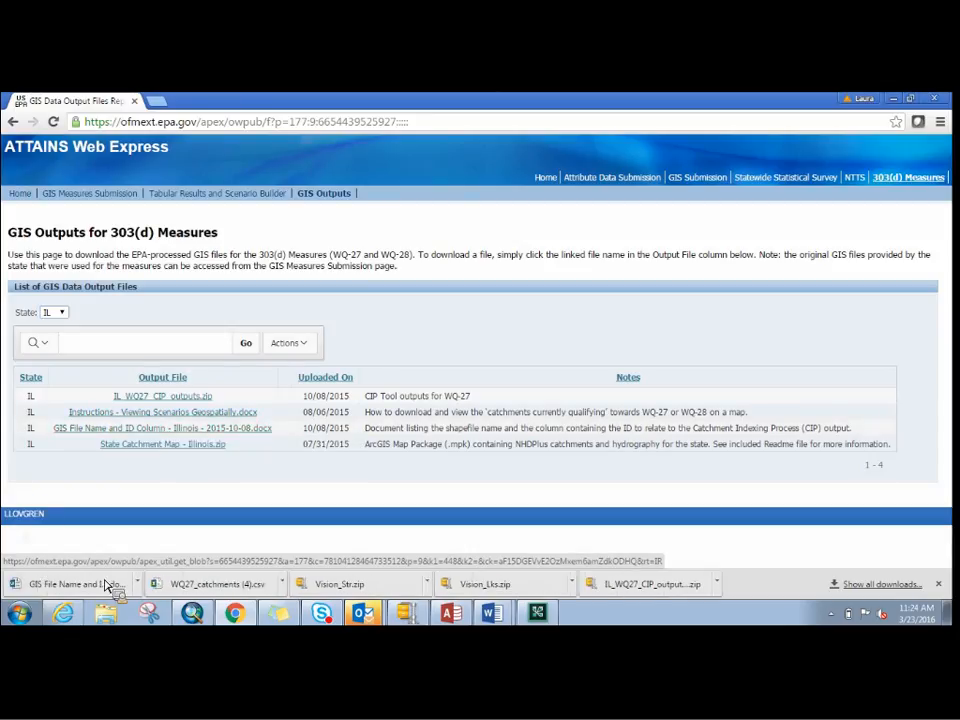
- Open the downloaded GIS File Name and ID Column document for Illinois, review its shapefile table, and return to the GIS Outputs page
{"action": "left_click", "coordinate": [107, 590]}
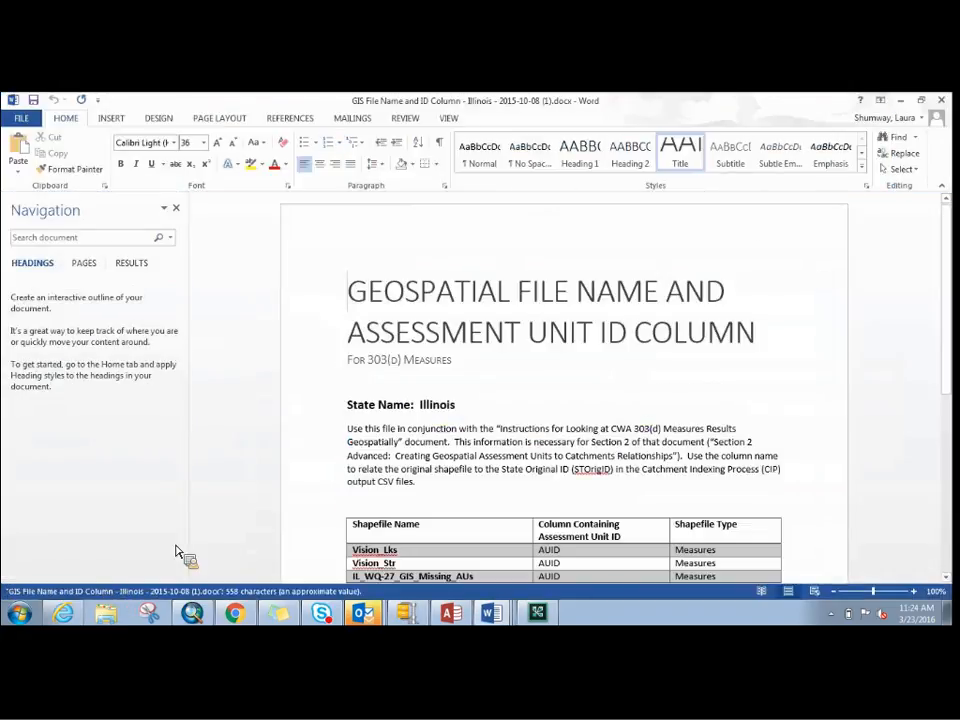
{"action": "left_click_drag", "start_coordinate": [947, 301], "coordinate": [941, 368]}
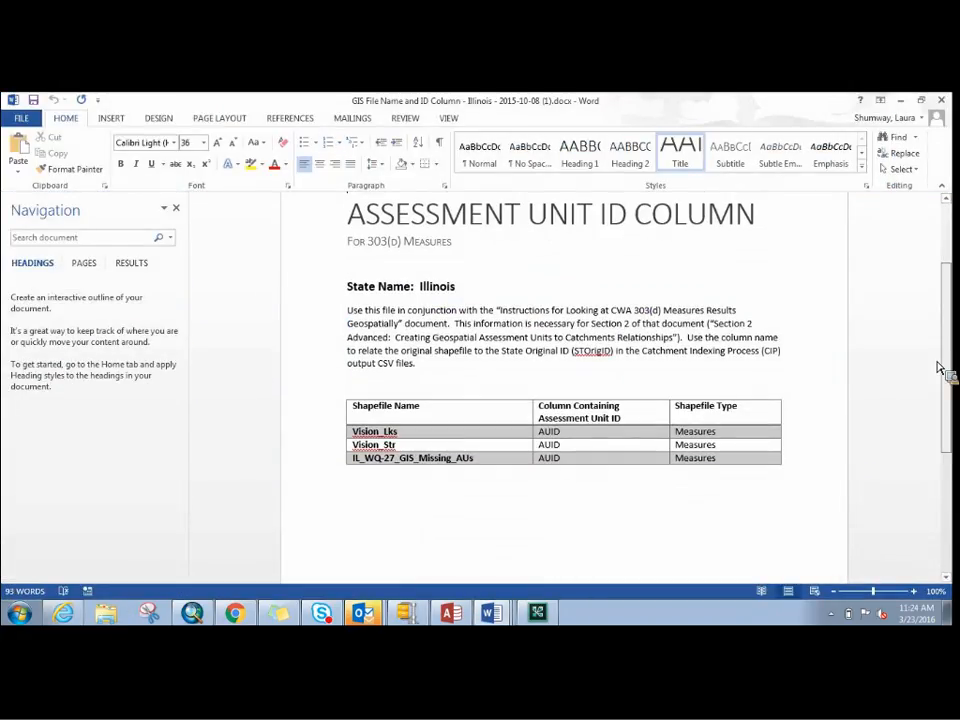
{"action": "left_click", "coordinate": [590, 440]}
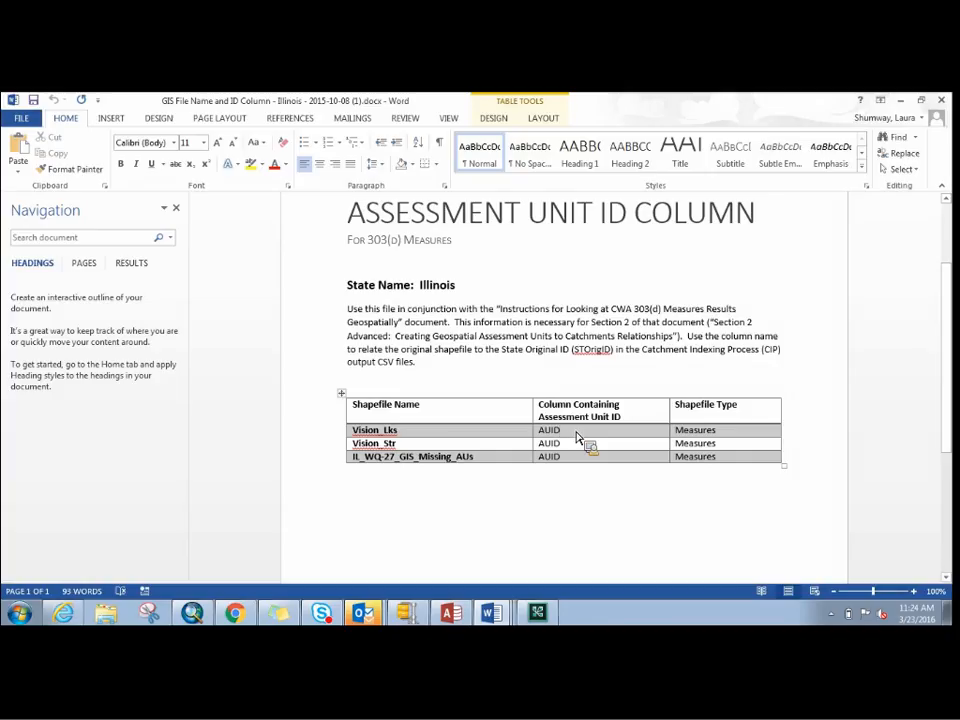
{"action": "left_click", "coordinate": [900, 100]}
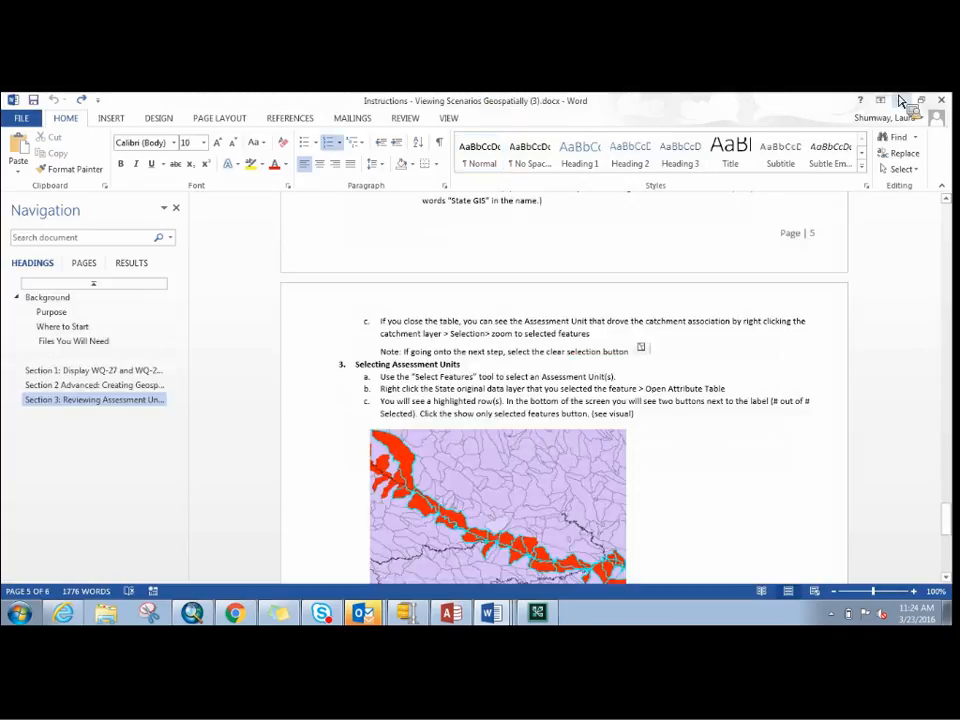
{"action": "left_click", "coordinate": [902, 100]}
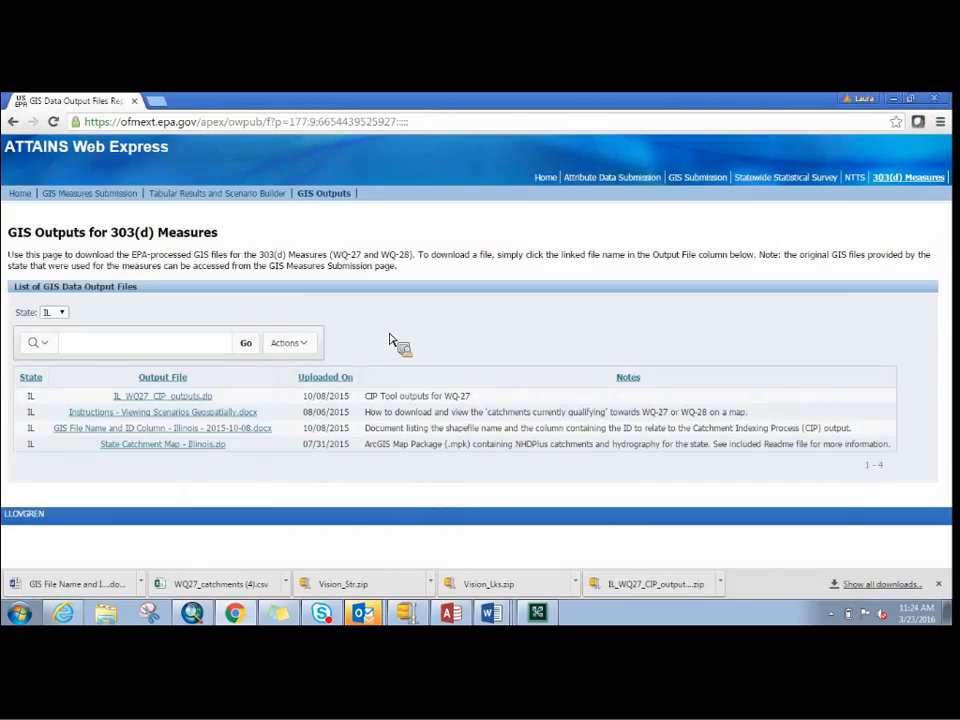
- Download "State Catchment Map - Illinois.zip" and open its Illinois.mpk map package in ArcMap
{"action": "left_click_drag", "start_coordinate": [205, 446], "coordinate": [202, 455]}
{"action": "left_click", "coordinate": [202, 450]}
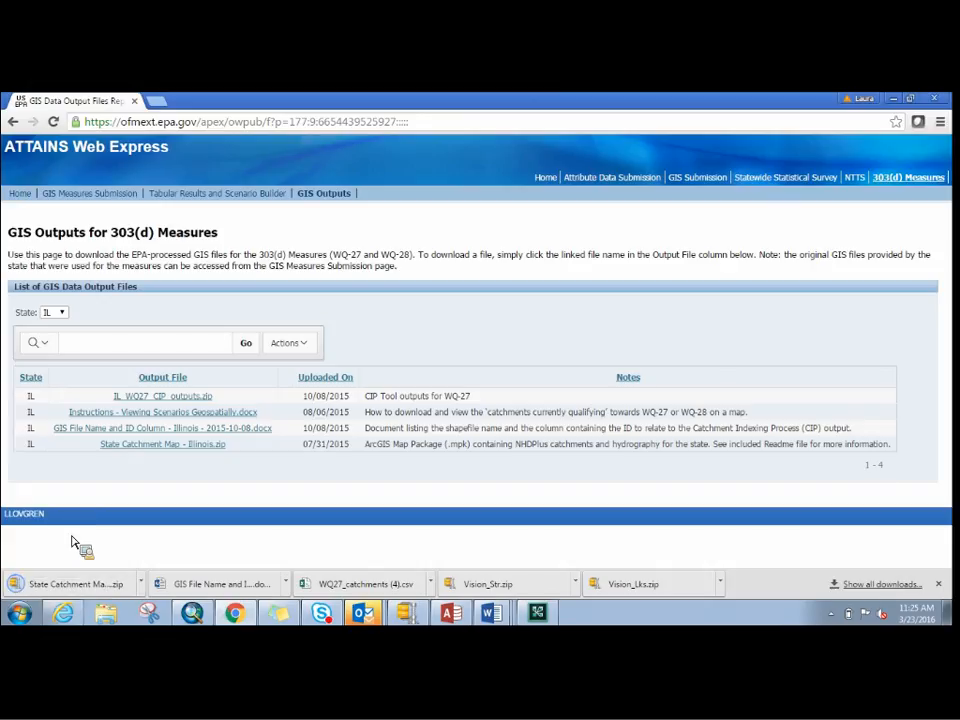
{"action": "left_click", "coordinate": [71, 585]}
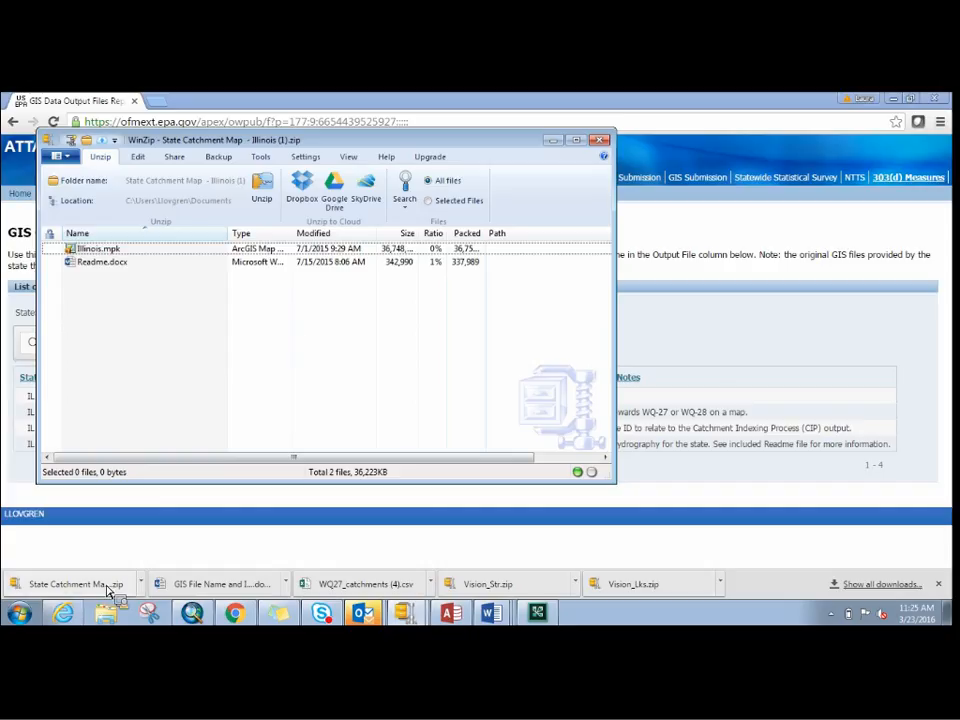
{"action": "left_click_drag", "start_coordinate": [127, 561], "coordinate": [180, 256]}
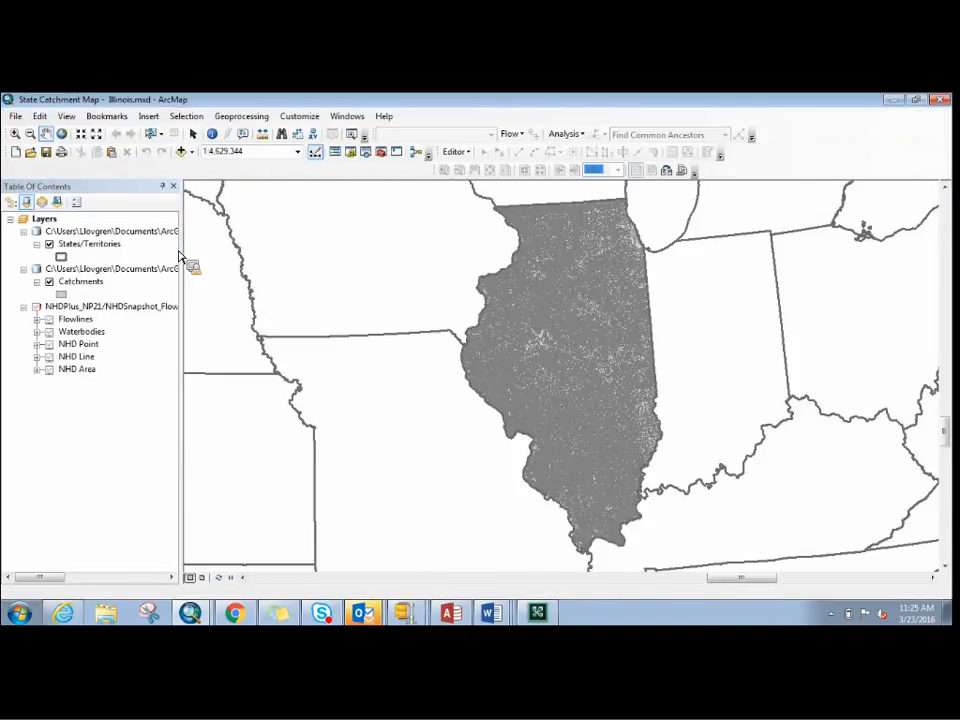
- Select the NHDPlus flow direction layer group in the Illinois map, return to the GIS Outputs page, and close the zip archive
{"action": "left_click", "coordinate": [39, 309]}
{"action": "left_click", "coordinate": [42, 310]}
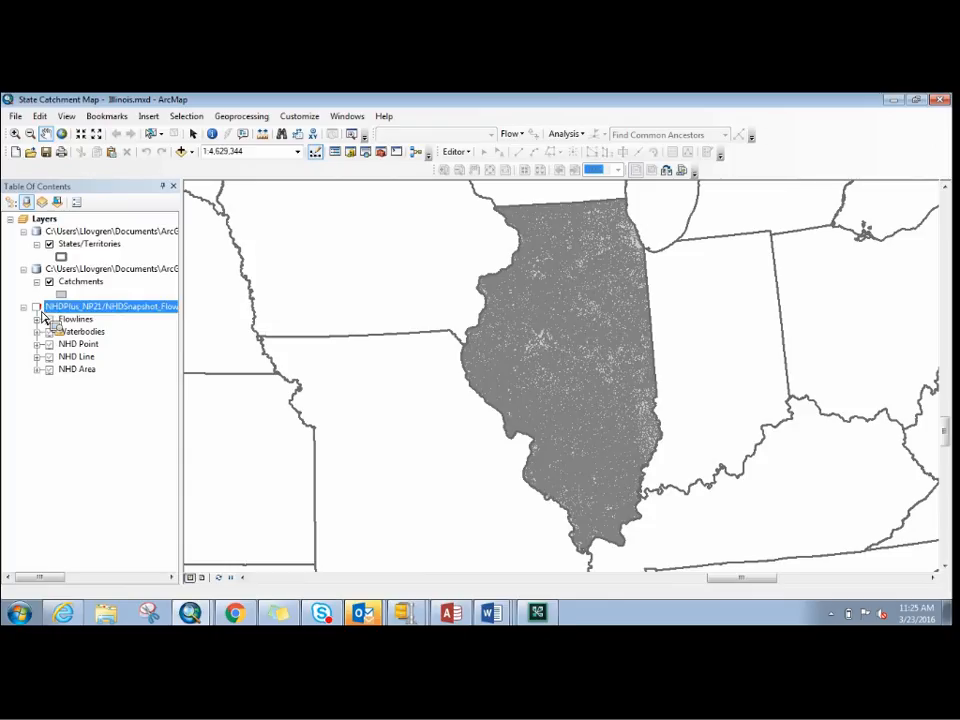
{"action": "left_click_drag", "start_coordinate": [42, 316], "coordinate": [452, 318]}
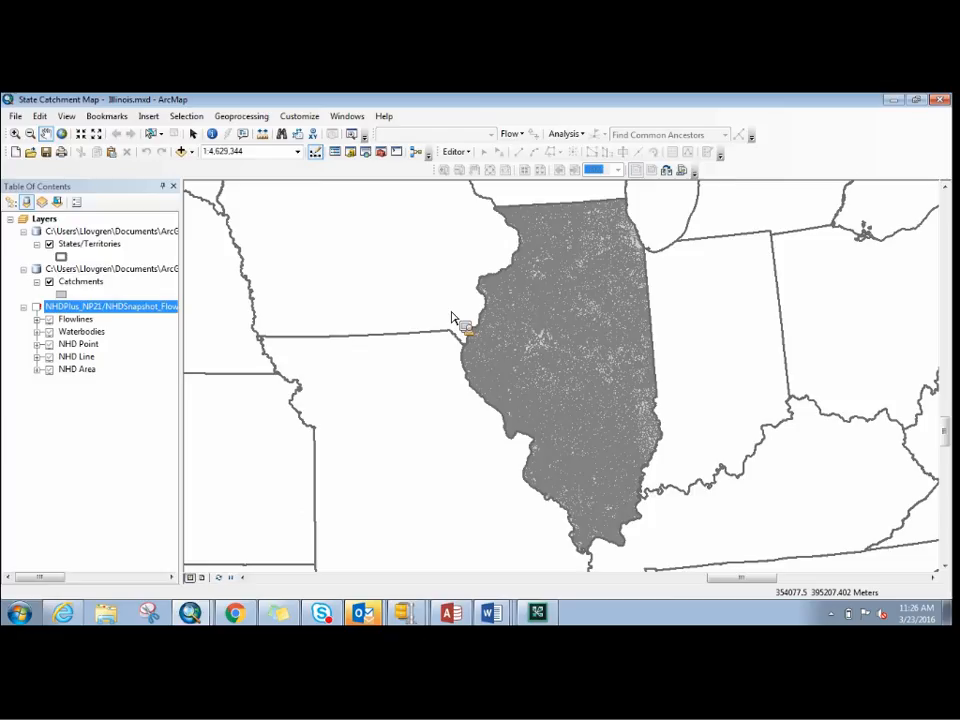
{"action": "left_click_drag", "start_coordinate": [452, 318], "coordinate": [893, 101]}
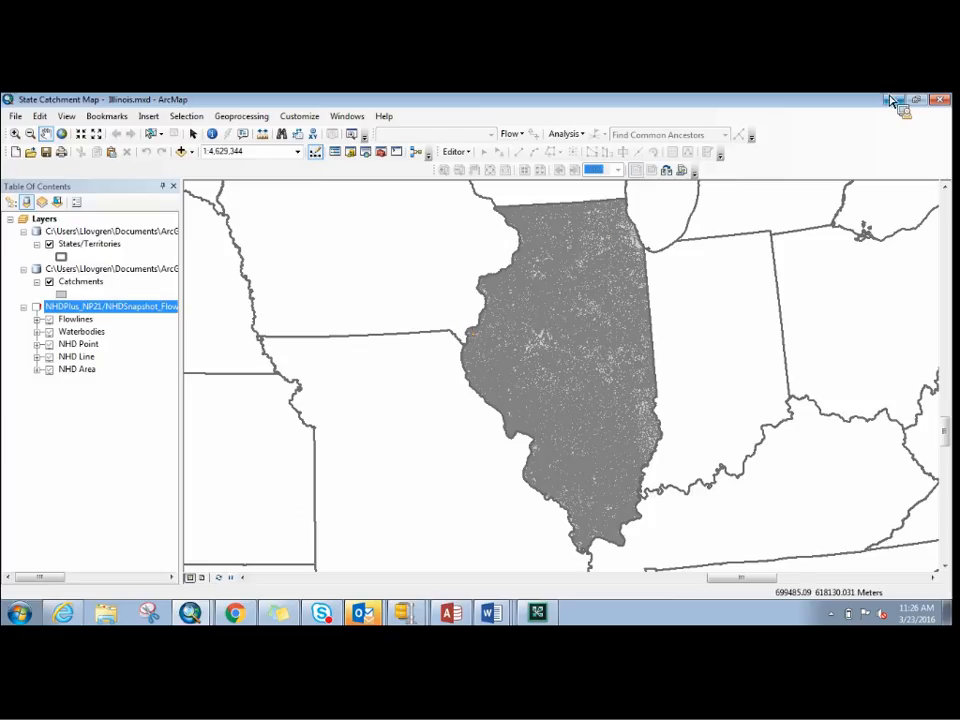
{"action": "left_click", "coordinate": [893, 101]}
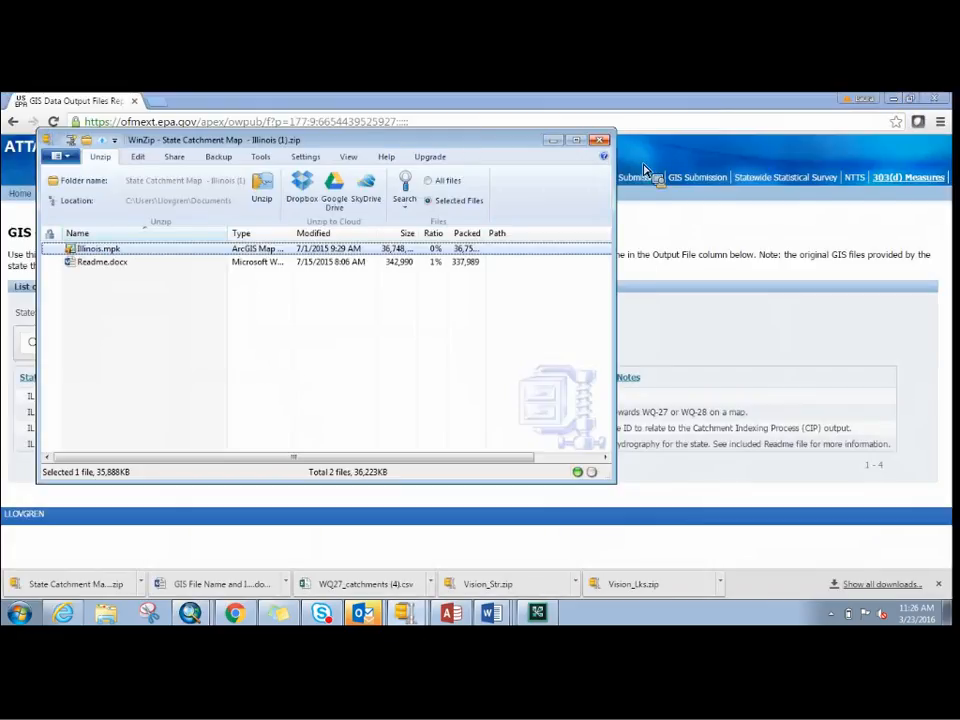
{"action": "left_click", "coordinate": [603, 141]}
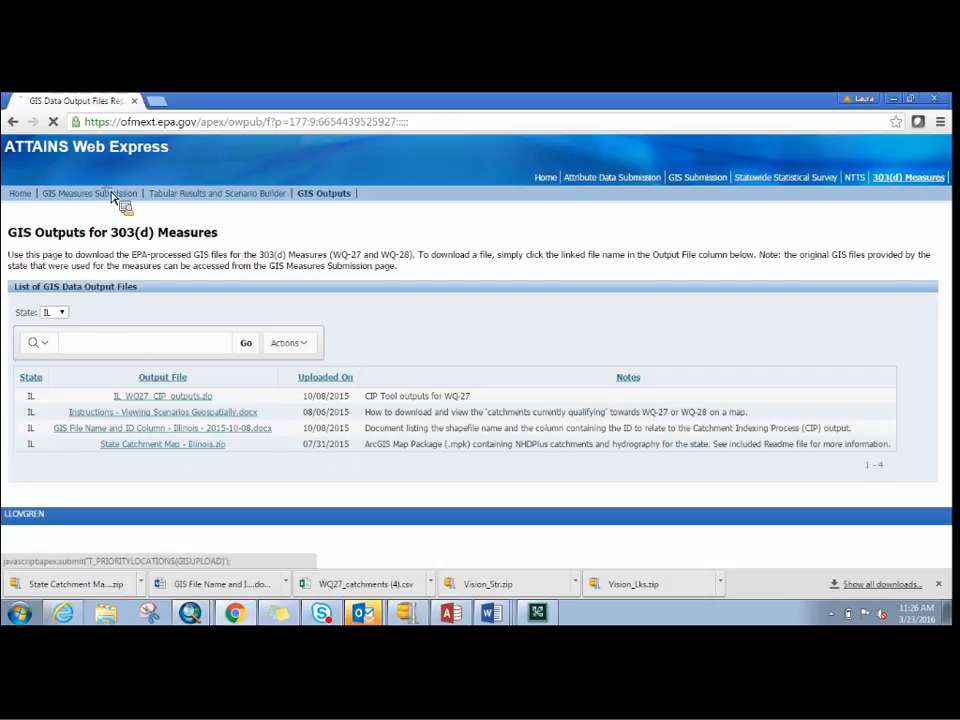
- Go to the GIS Measures Submission form and filter the List of GIS Data Submissions to the state IL
{"action": "left_click", "coordinate": [113, 194]}
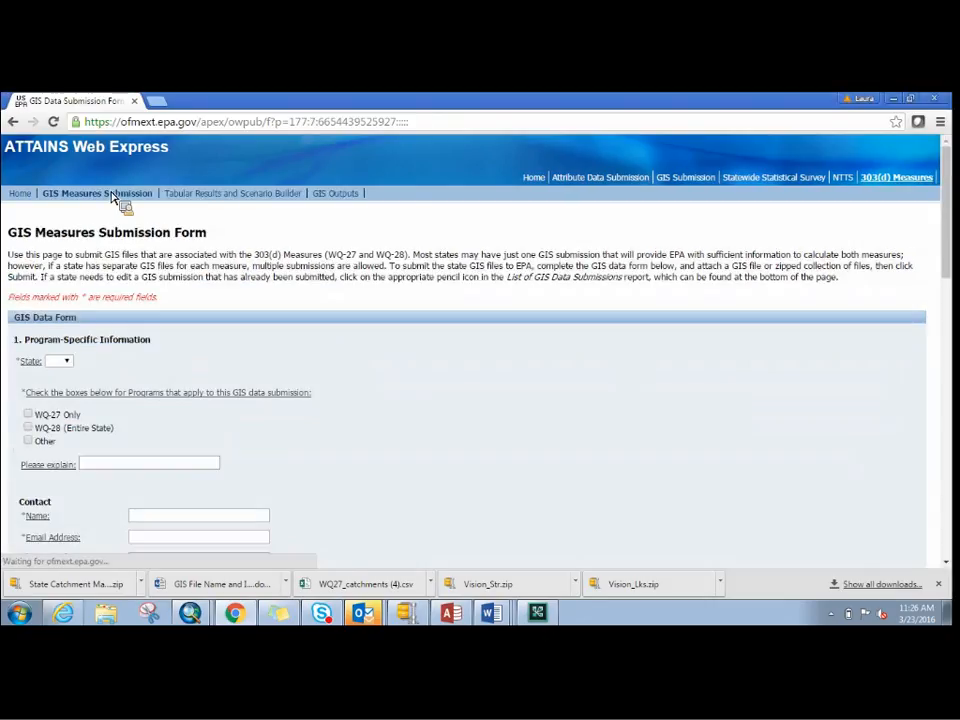
{"action": "left_click_drag", "start_coordinate": [930, 247], "coordinate": [934, 482]}
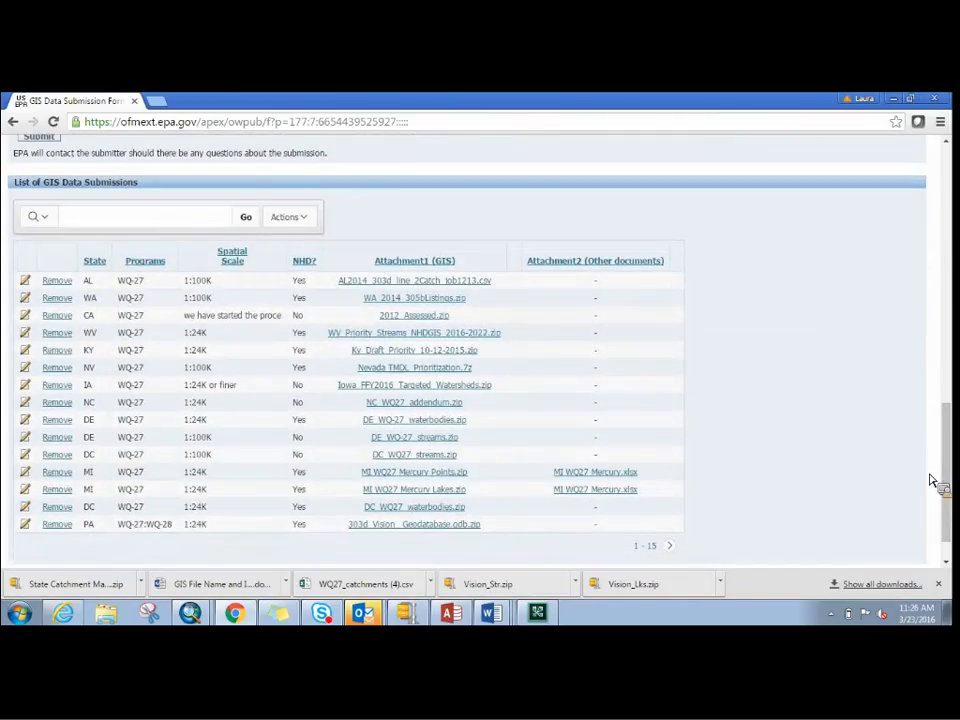
{"action": "left_click", "coordinate": [104, 264]}
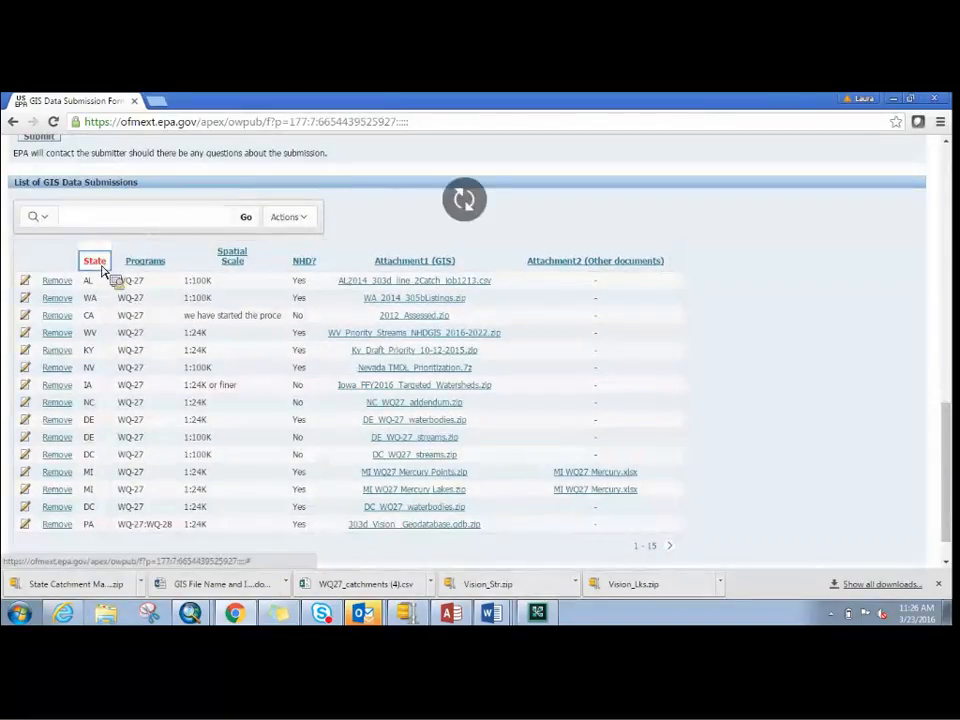
{"action": "left_click_drag", "start_coordinate": [226, 335], "coordinate": [226, 349]}
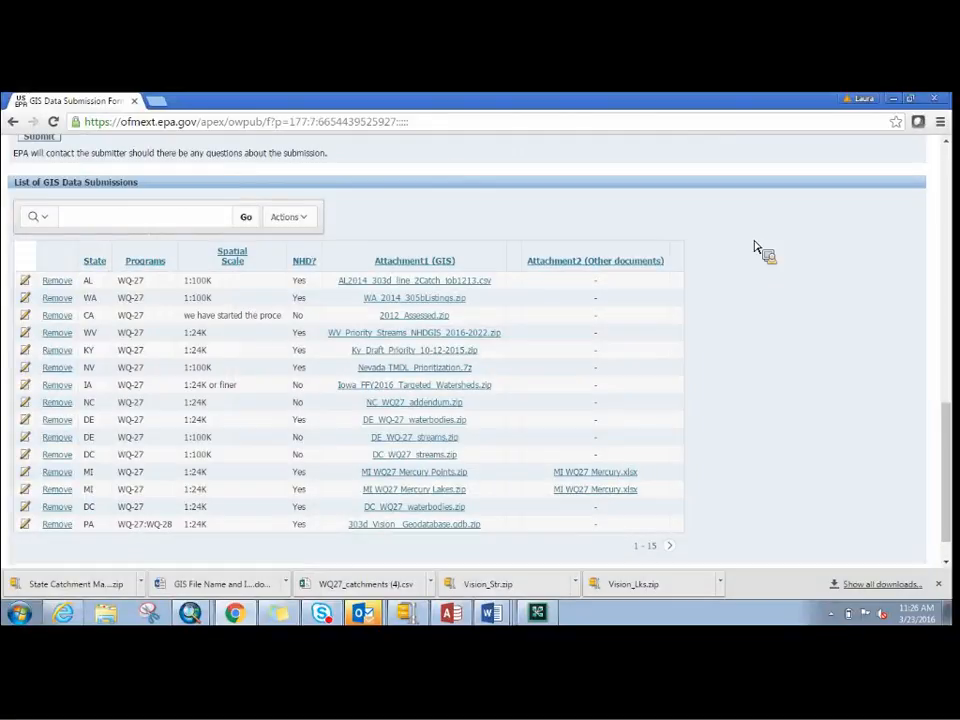
{"action": "left_click", "coordinate": [104, 264]}
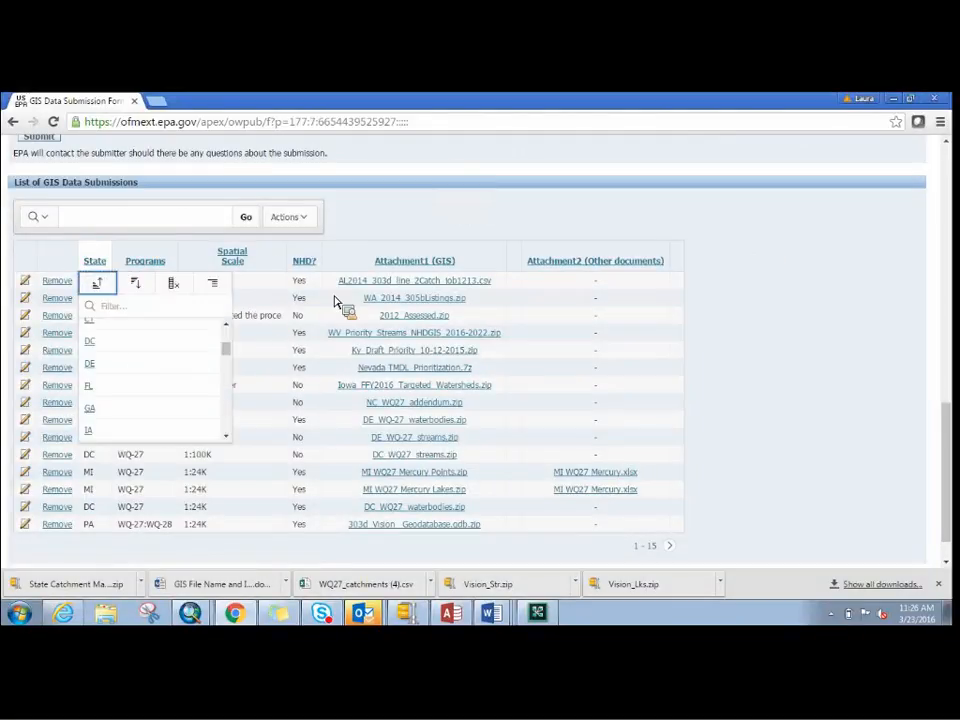
{"action": "scroll", "coordinate": [228, 357], "scroll_direction": "down", "scroll_amount": 1}
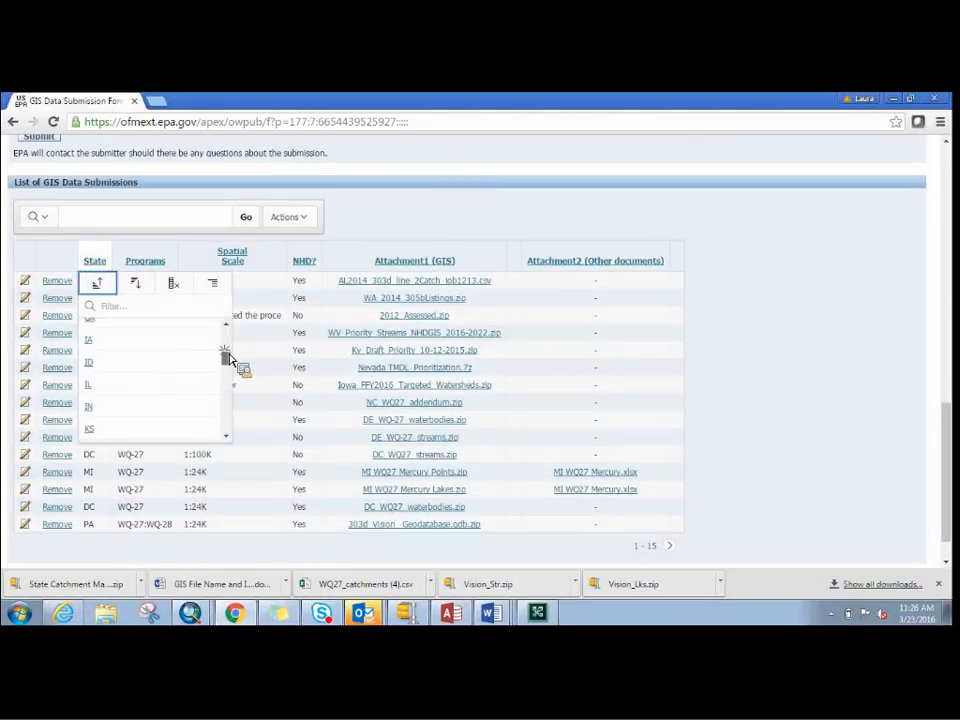
{"action": "scroll", "coordinate": [231, 370], "scroll_direction": "down", "scroll_amount": 1}
{"action": "left_click", "coordinate": [99, 397]}
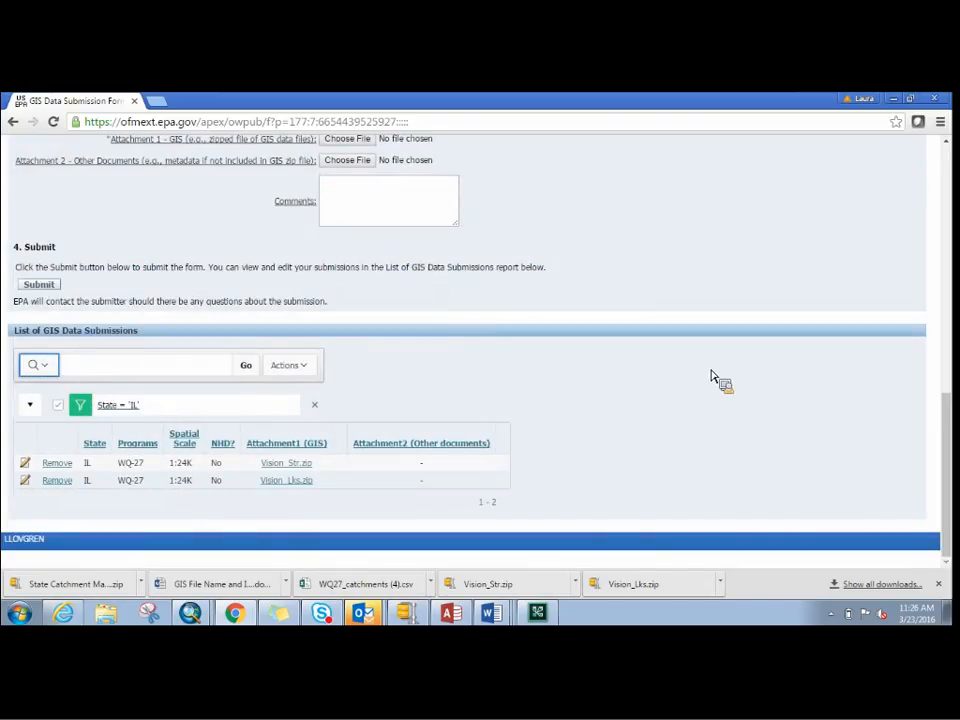
{"action": "left_click_drag", "start_coordinate": [297, 476], "coordinate": [538, 598]}
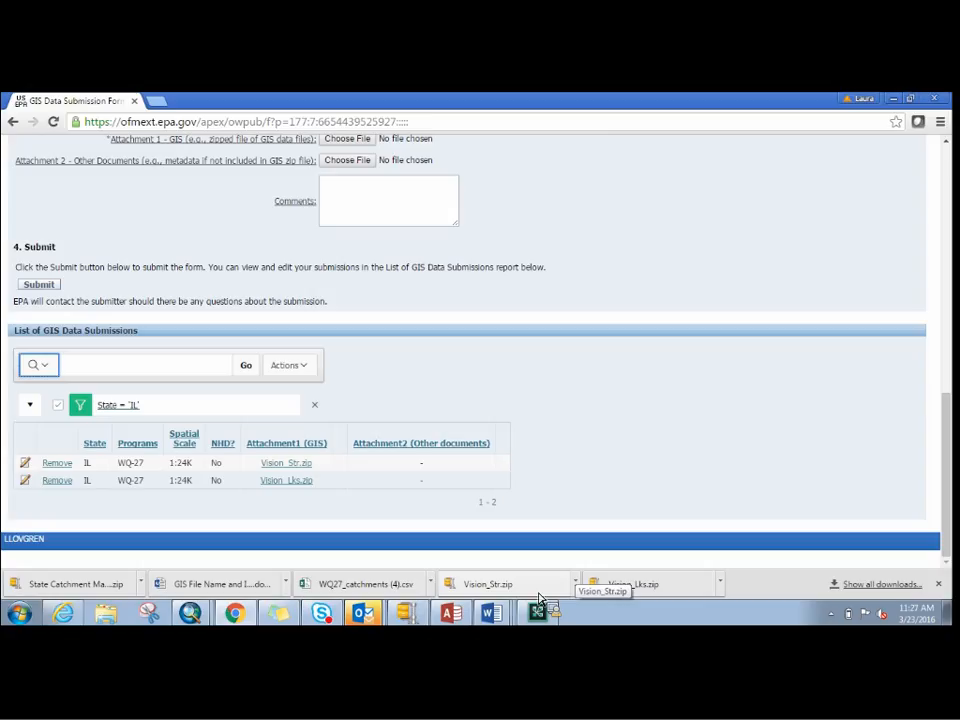
{"action": "left_click_drag", "start_coordinate": [538, 598], "coordinate": [364, 596]}
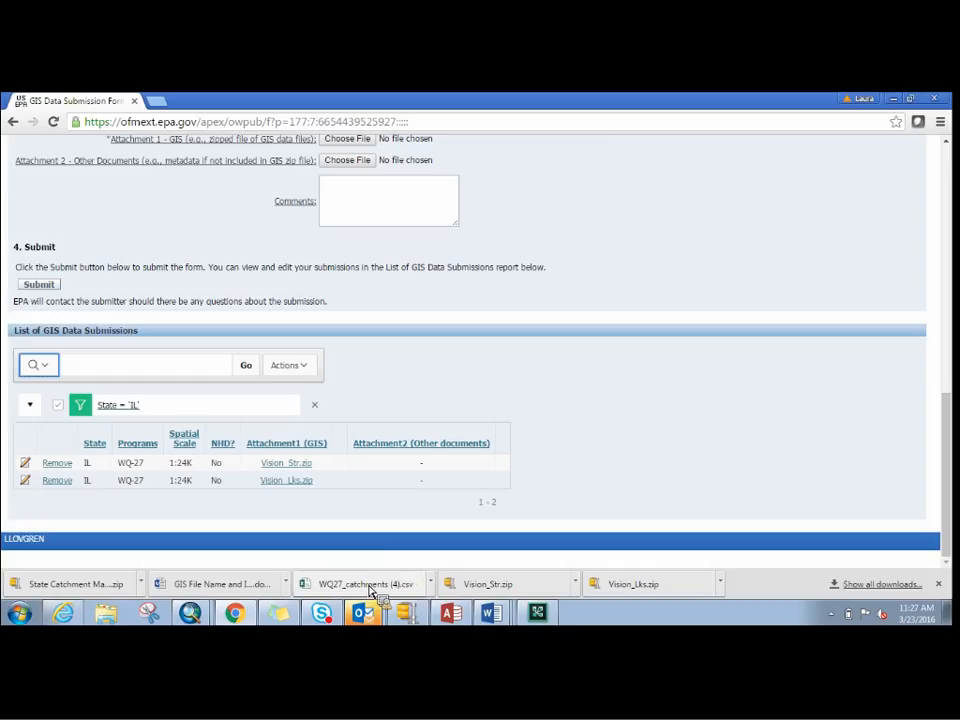
{"action": "left_click_drag", "start_coordinate": [486, 585], "coordinate": [619, 567]}
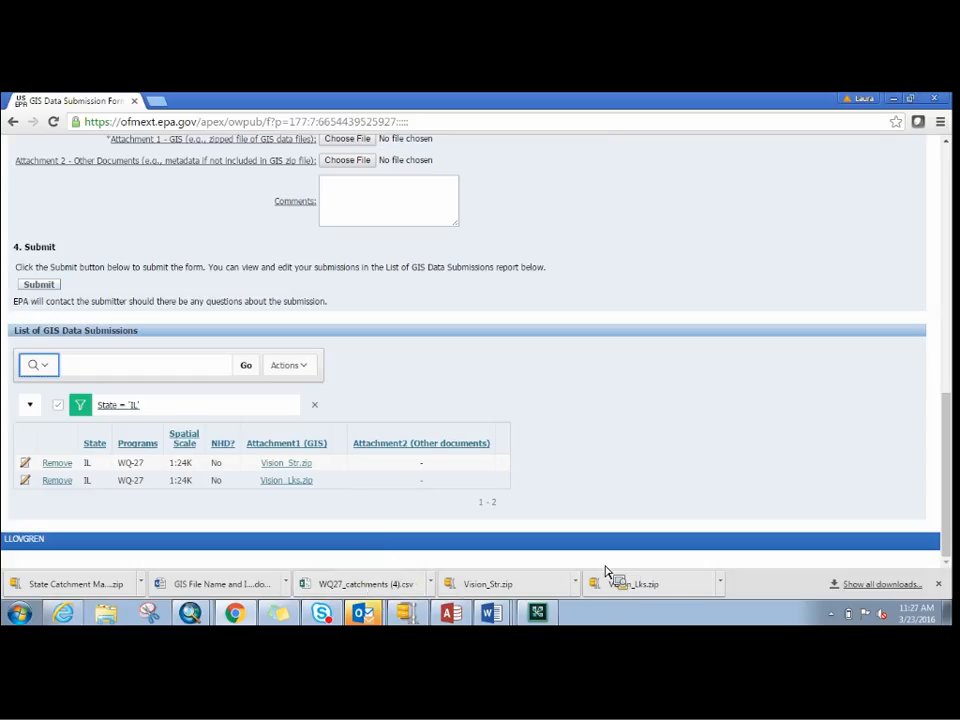
- Open the downloaded WQ27_catchments (4).csv in Excel and save it as "WQ27_catchments ILScenario2.csv" in the Illinois Scenario Demo folder, keeping CSV format
{"action": "left_click", "coordinate": [378, 592]}
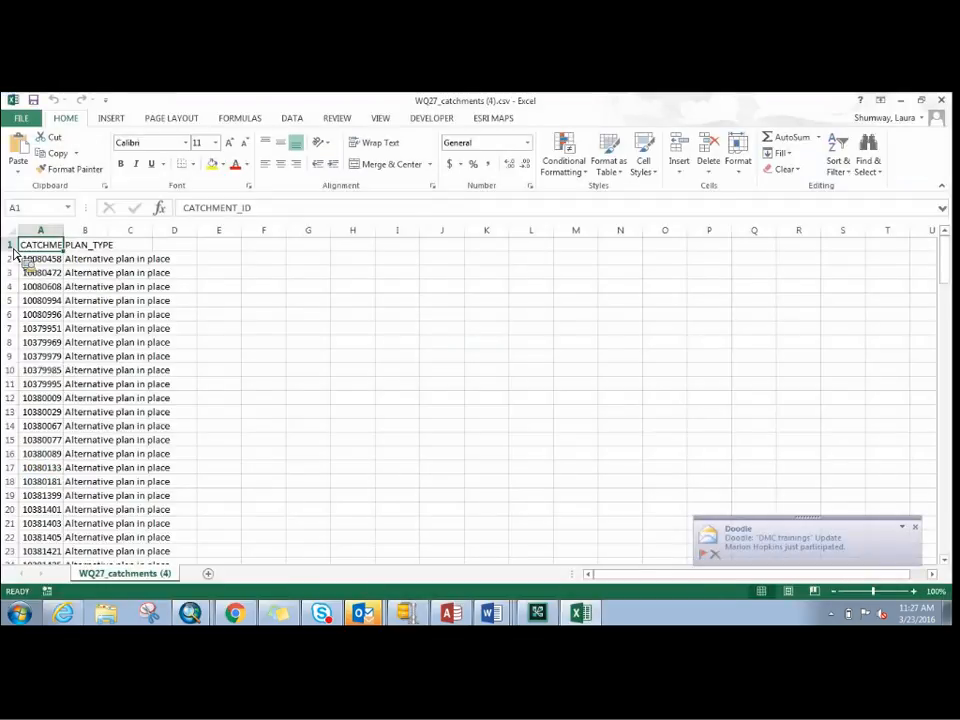
{"action": "left_click", "coordinate": [30, 119]}
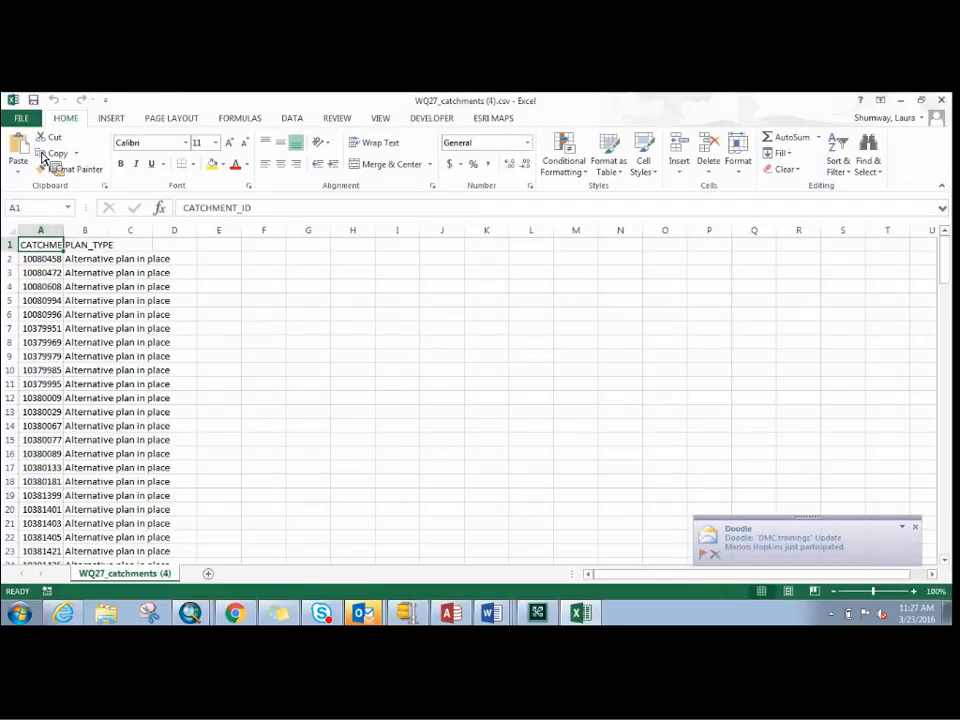
{"action": "left_click", "coordinate": [30, 285]}
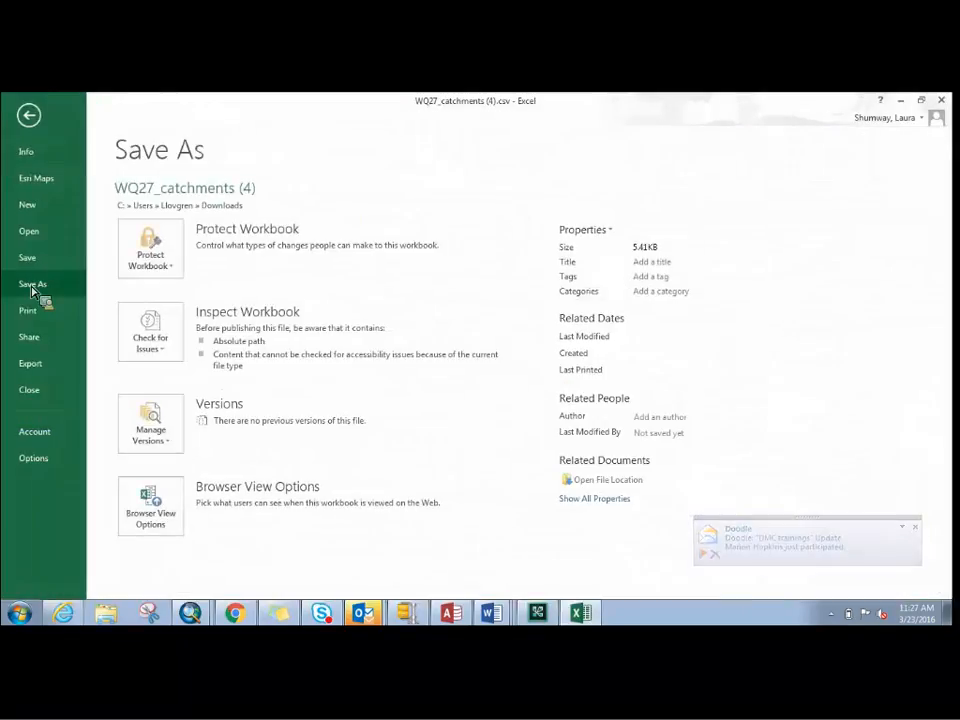
{"action": "left_click", "coordinate": [385, 373]}
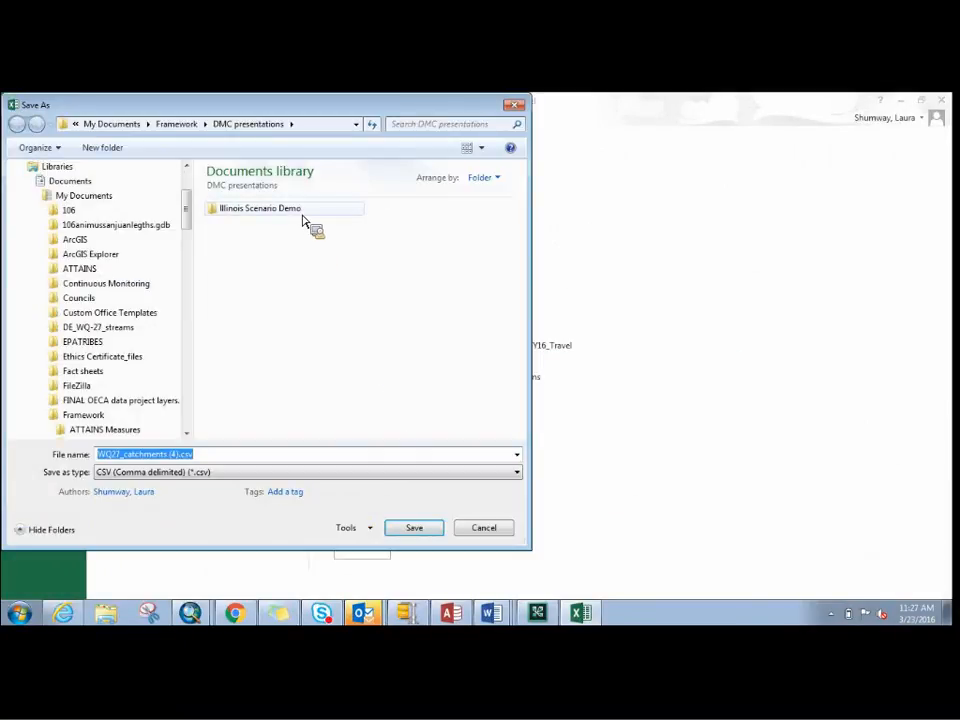
{"action": "left_click", "coordinate": [298, 212]}
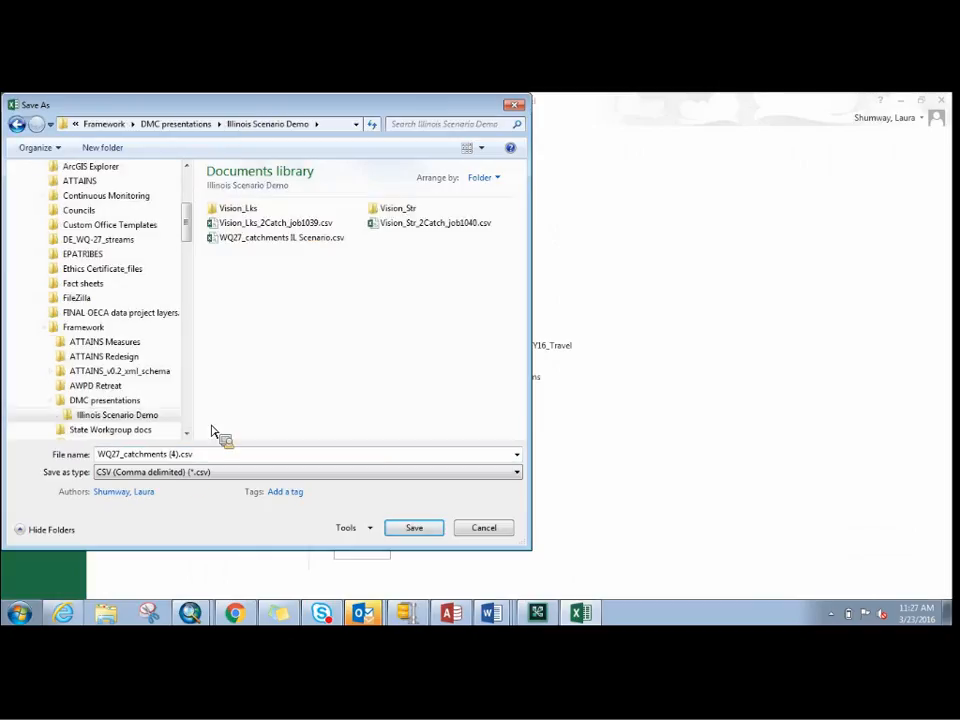
{"action": "left_click", "coordinate": [175, 455]}
{"action": "left_click", "coordinate": [180, 455]}
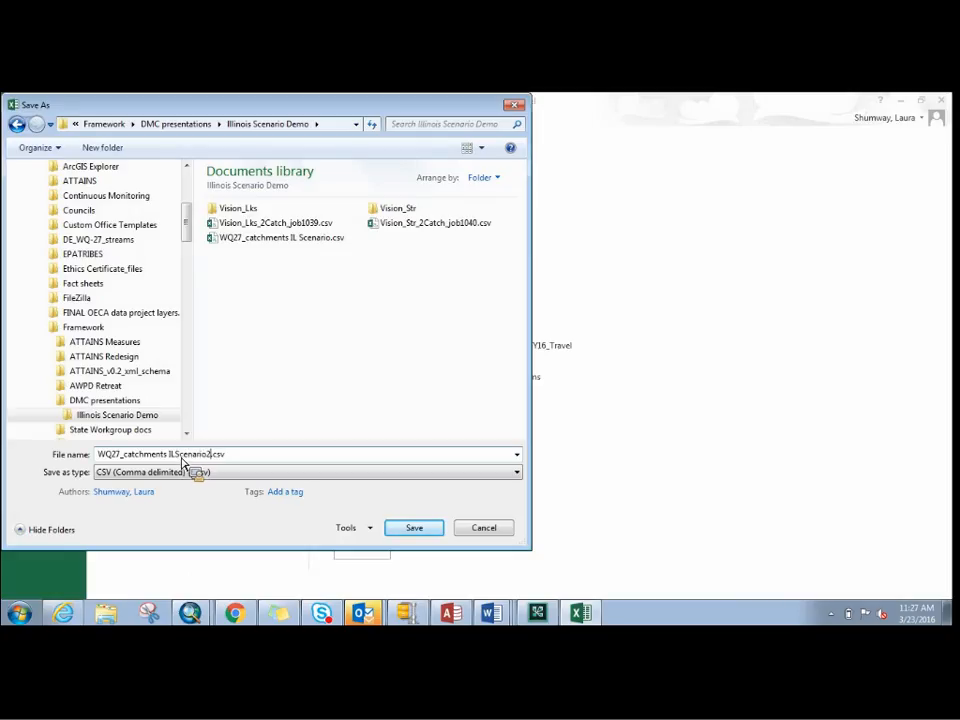
{"action": "left_click", "coordinate": [440, 532]}
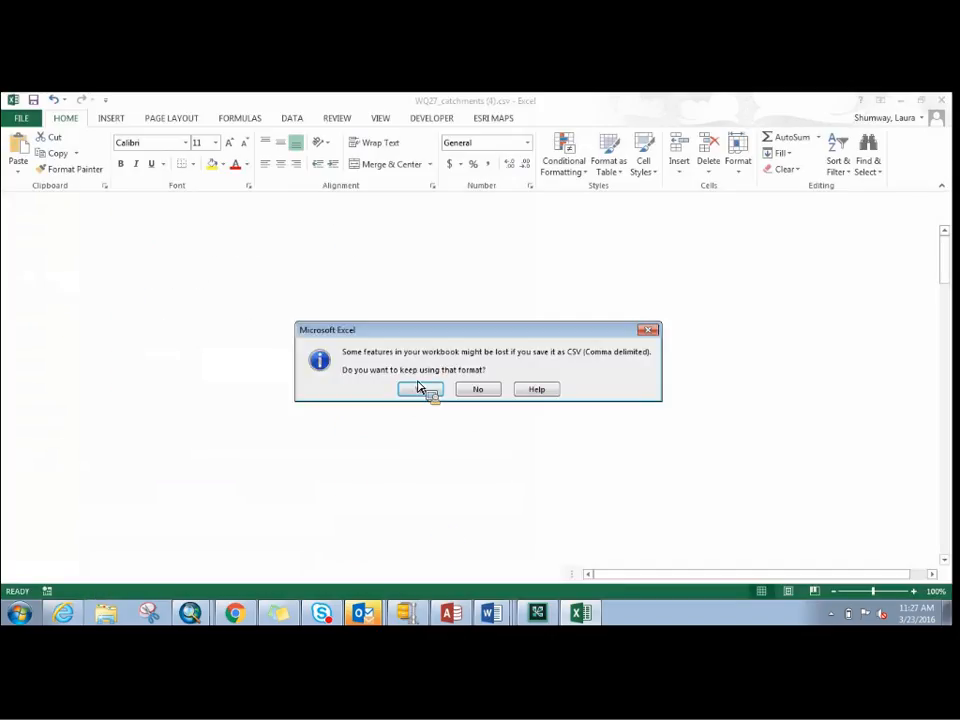
{"action": "left_click", "coordinate": [419, 392]}
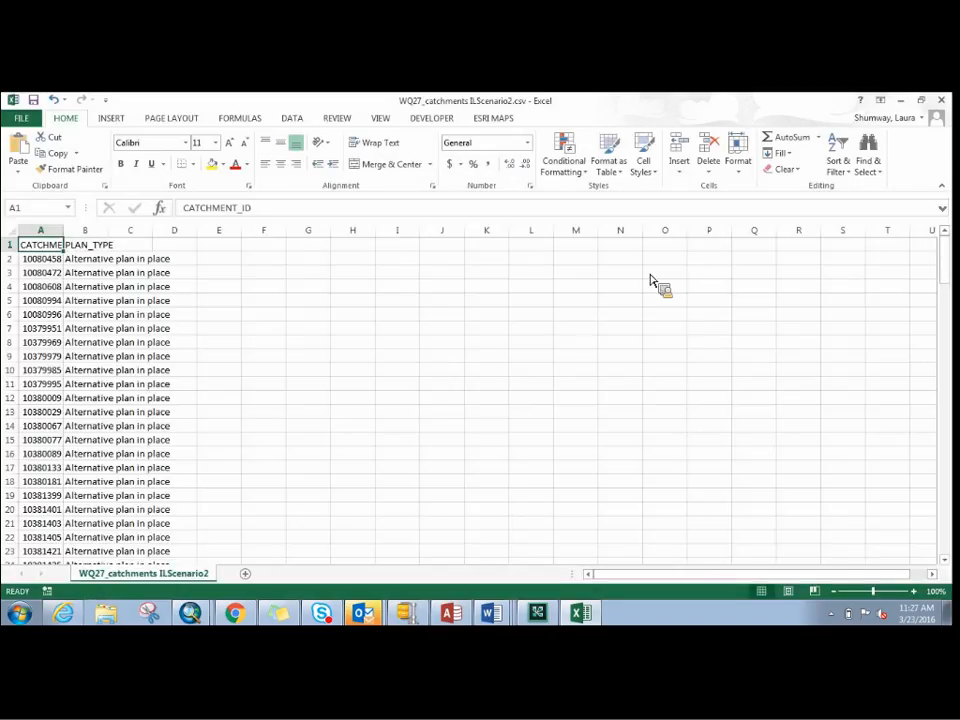
- Close the saved catchments workbook and Excel, and switch to the State Catchment Map - Illinois.mxd in ArcMap
{"action": "key", "text": "ctrl+w"}
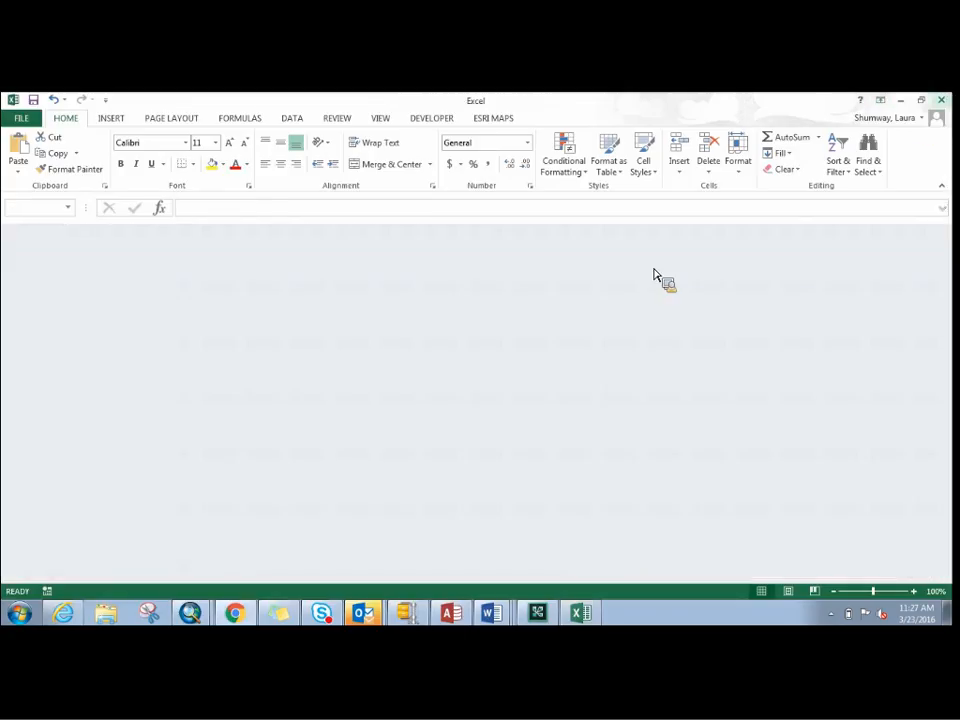
{"action": "key", "text": "alt+F4"}
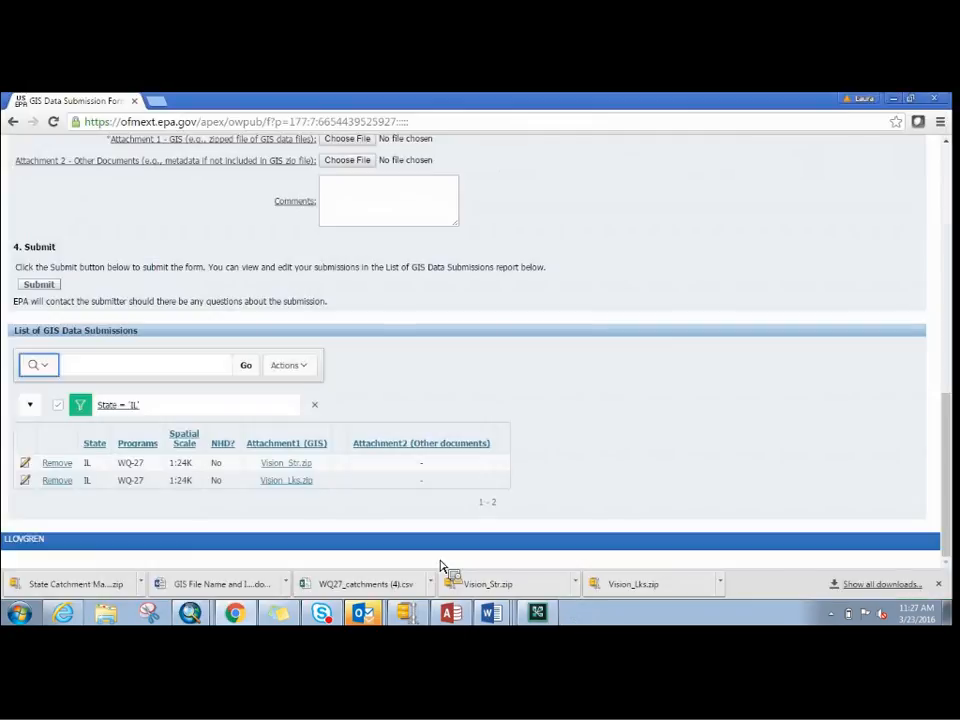
{"action": "left_click", "coordinate": [208, 617]}
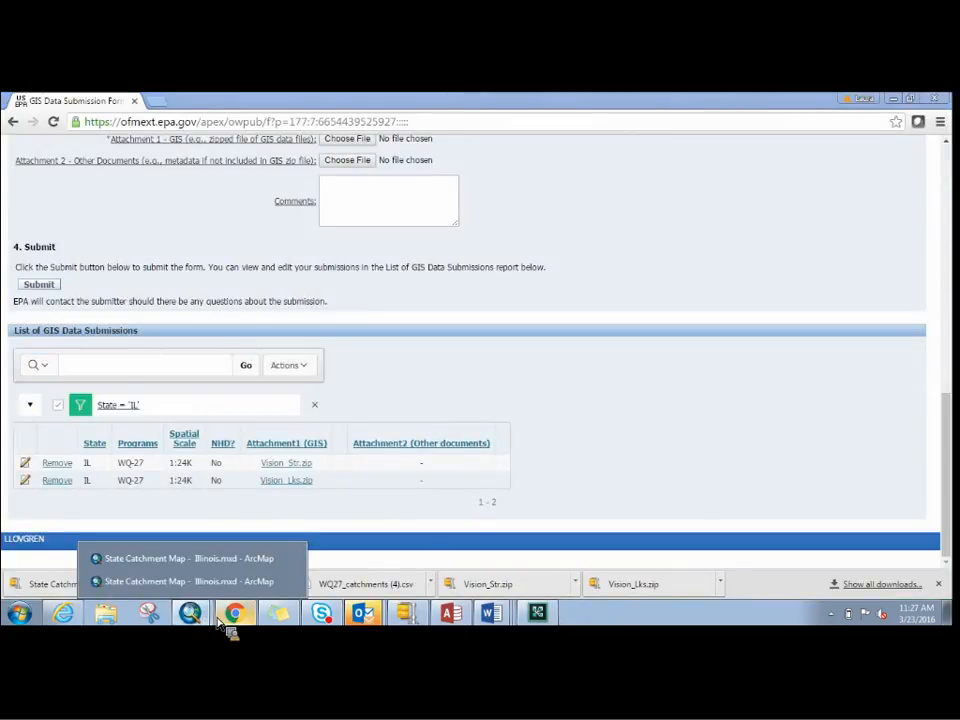
{"action": "left_click", "coordinate": [250, 584]}
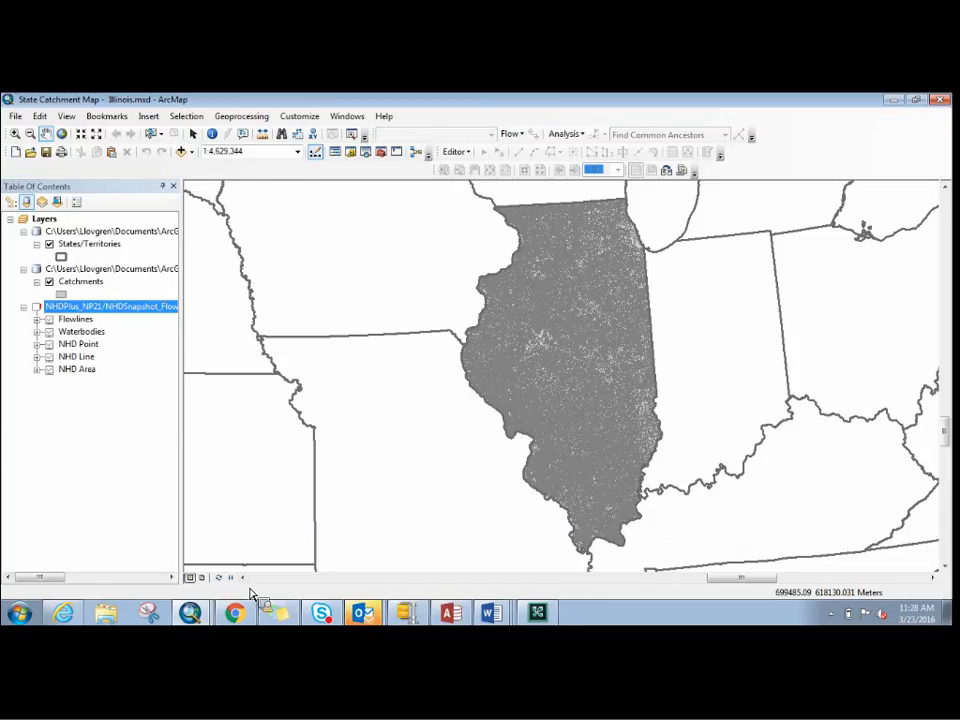
- Add the Vision_Str.shp shapefile from the Vision_Str folder in Illinois Scenario Demo to the map
{"action": "left_click_drag", "start_coordinate": [252, 594], "coordinate": [190, 183]}
{"action": "left_click", "coordinate": [190, 151]}
{"action": "left_click", "coordinate": [200, 166]}
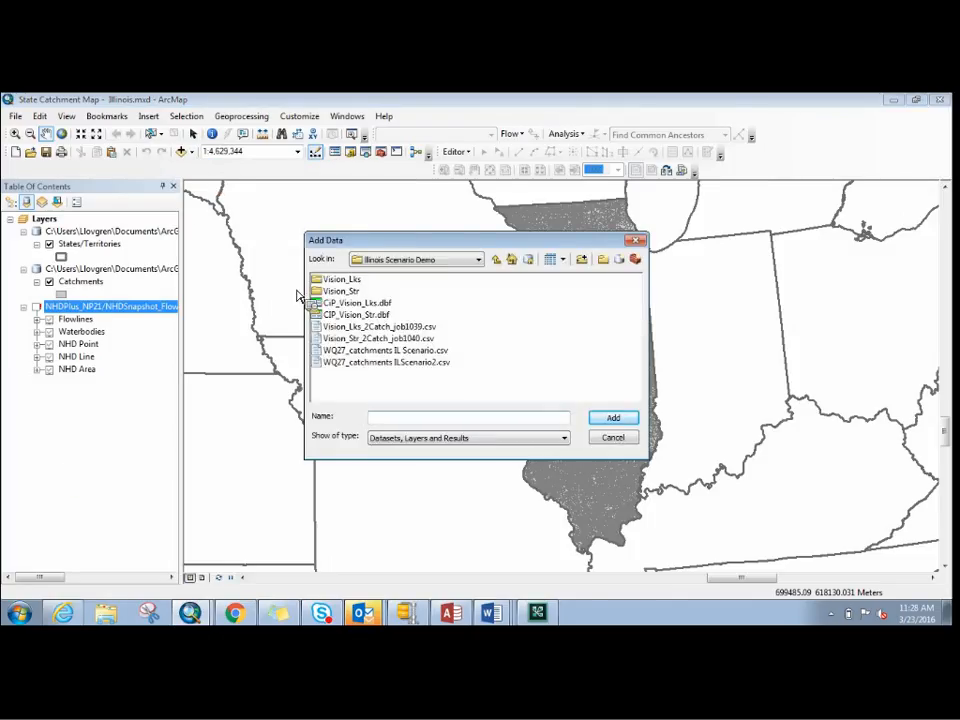
{"action": "double_click", "coordinate": [343, 292]}
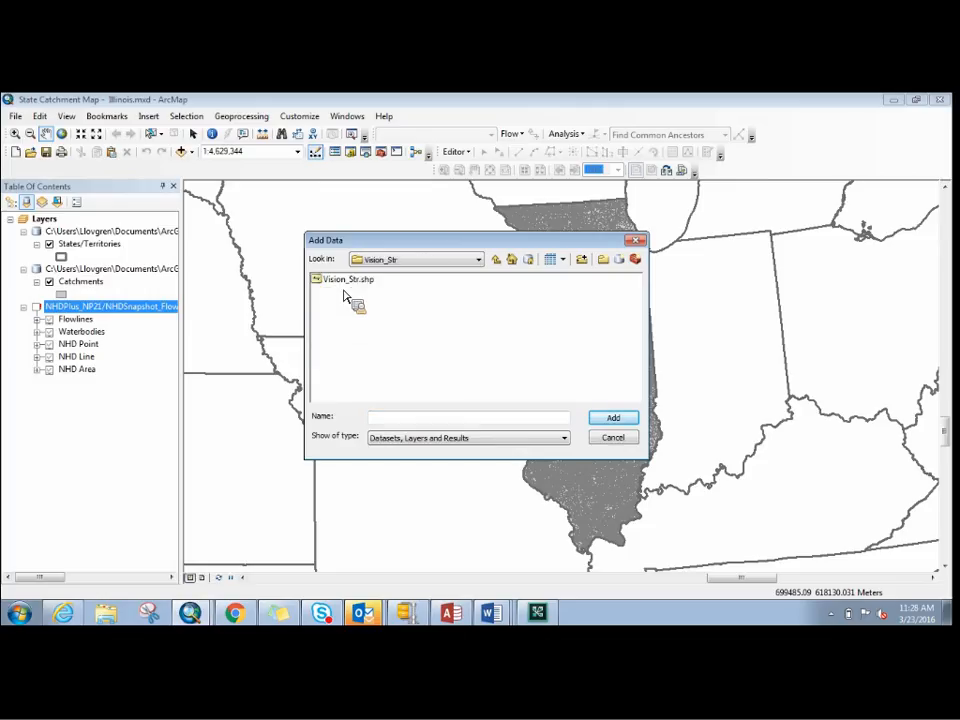
{"action": "left_click", "coordinate": [364, 286]}
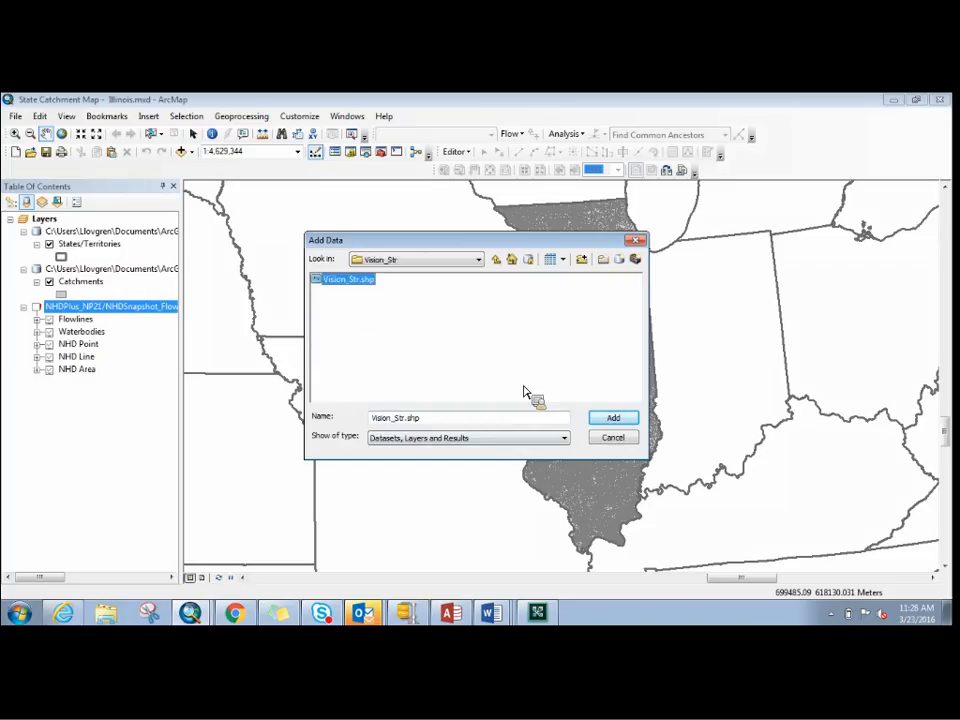
{"action": "left_click", "coordinate": [612, 420]}
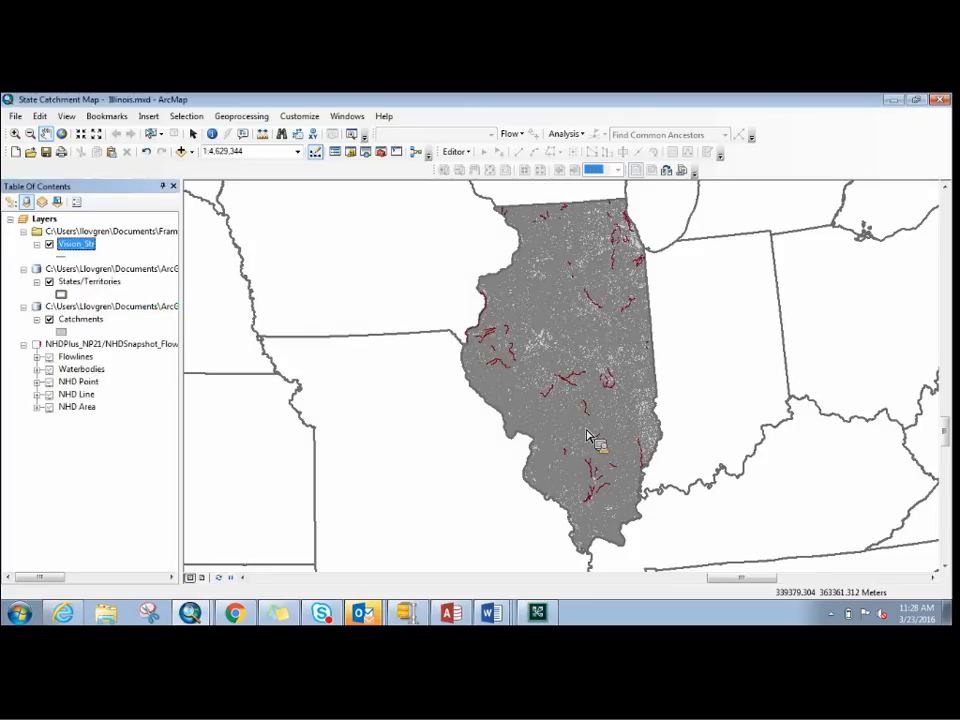
- Add the Vision_Lks.shp shapefile from the Vision_Lks folder in Illinois Scenario Demo to the map
{"action": "left_click", "coordinate": [192, 153]}
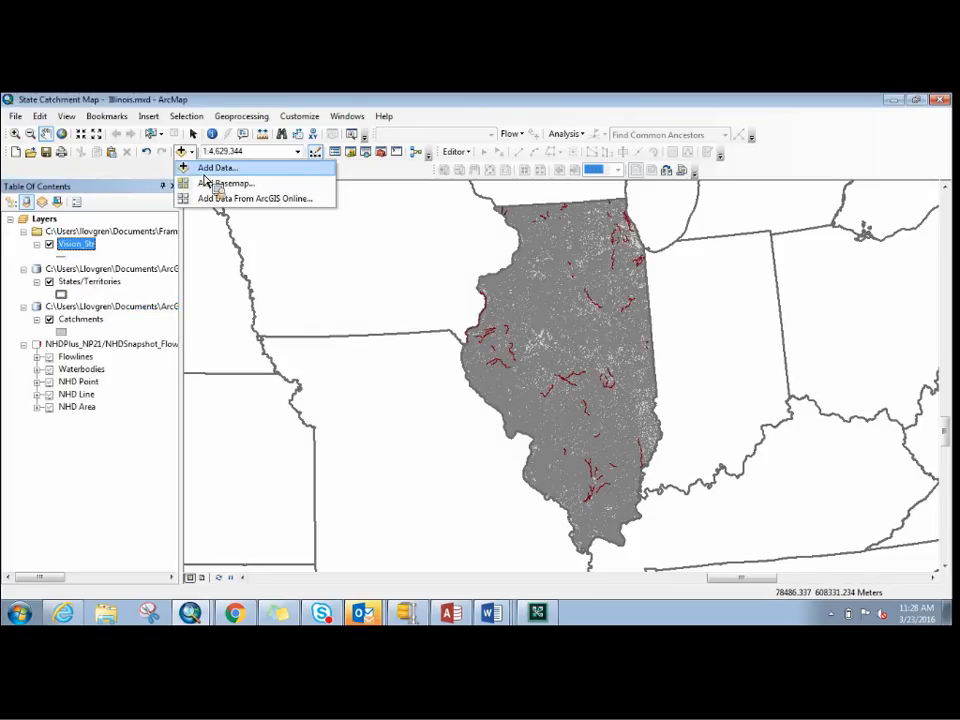
{"action": "left_click", "coordinate": [215, 168]}
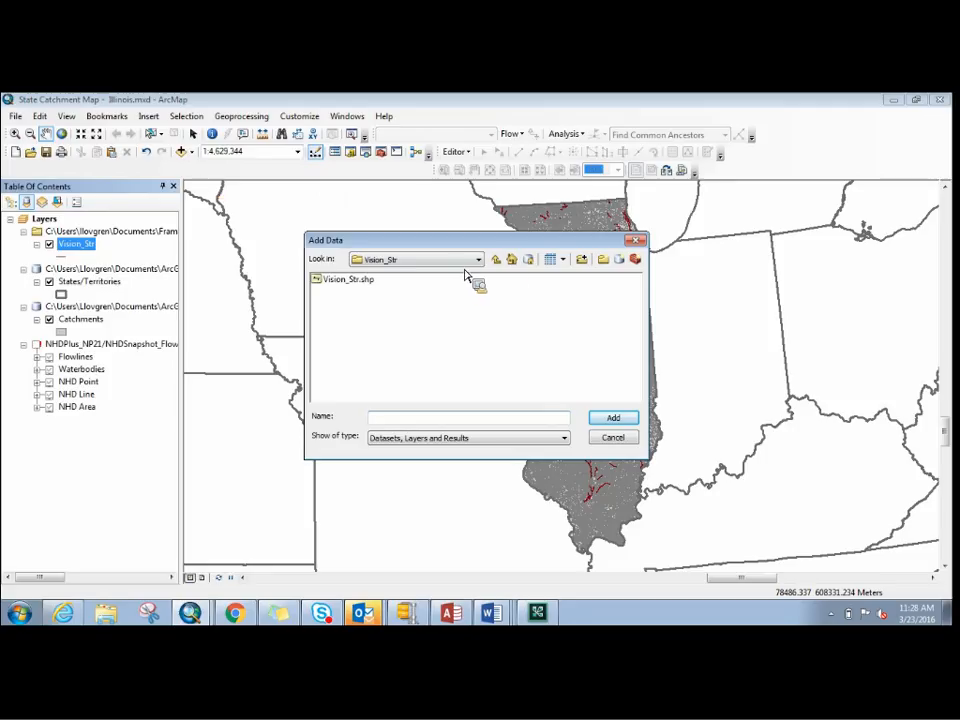
{"action": "left_click", "coordinate": [496, 260]}
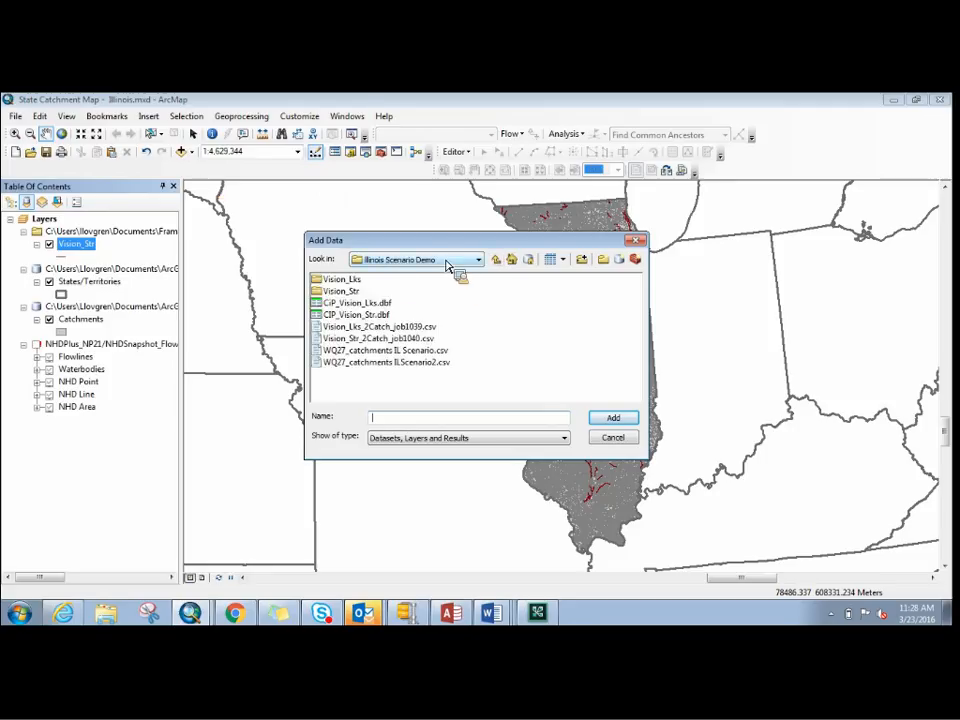
{"action": "double_click", "coordinate": [362, 282]}
{"action": "left_click", "coordinate": [362, 283]}
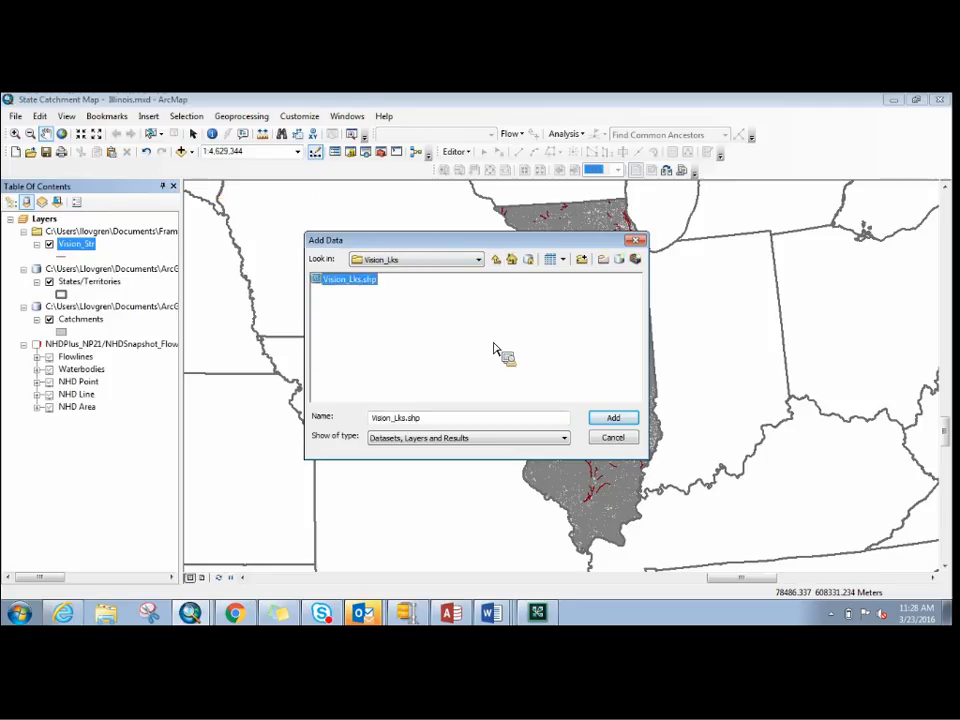
{"action": "left_click", "coordinate": [612, 418]}
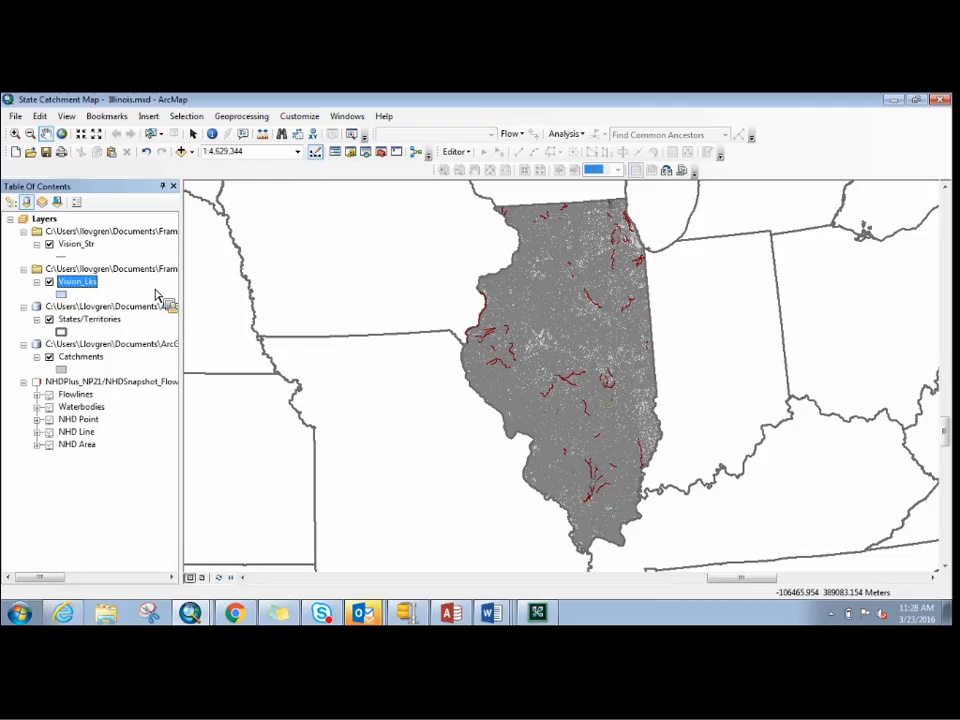
- Add the WQ27_catchments ILScenario2.csv table from the Illinois Scenario Demo folder to the map
{"action": "left_click", "coordinate": [191, 152]}
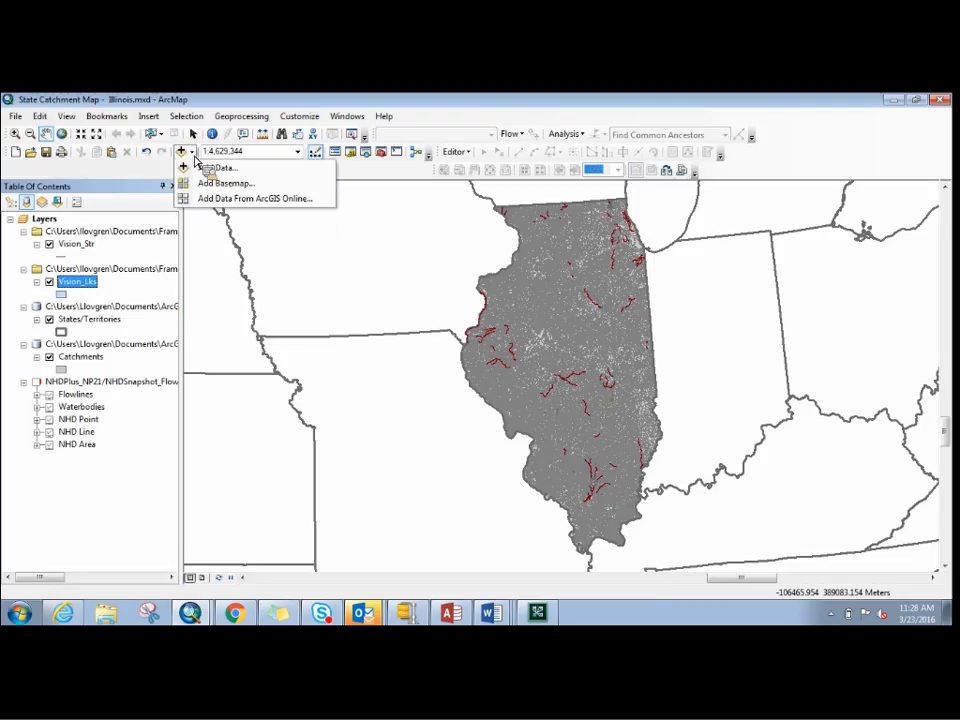
{"action": "left_click", "coordinate": [205, 167]}
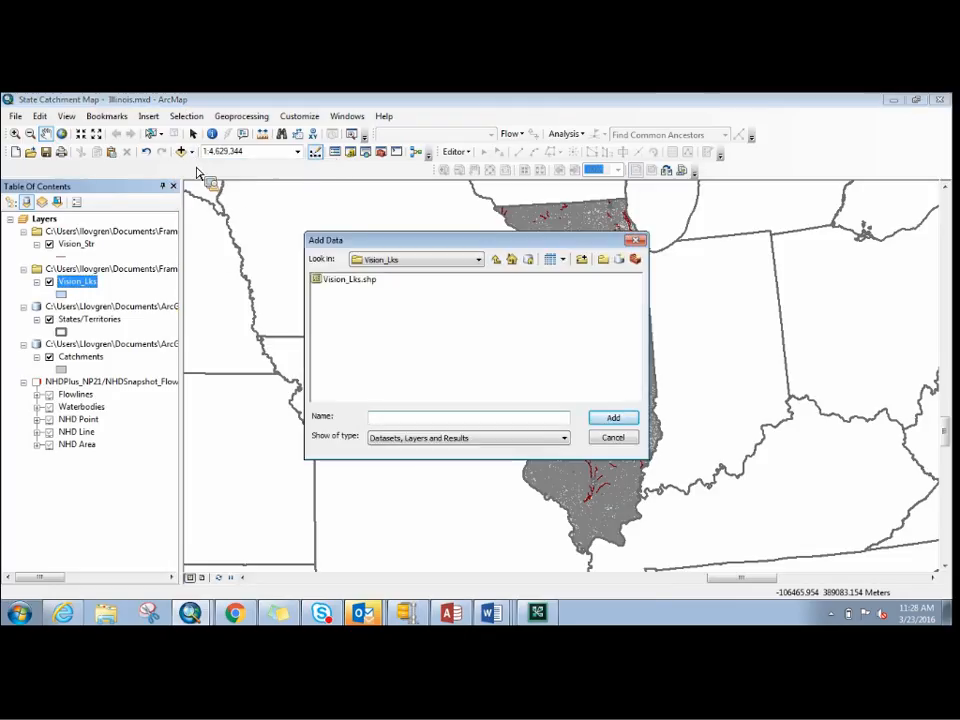
{"action": "left_click", "coordinate": [495, 262]}
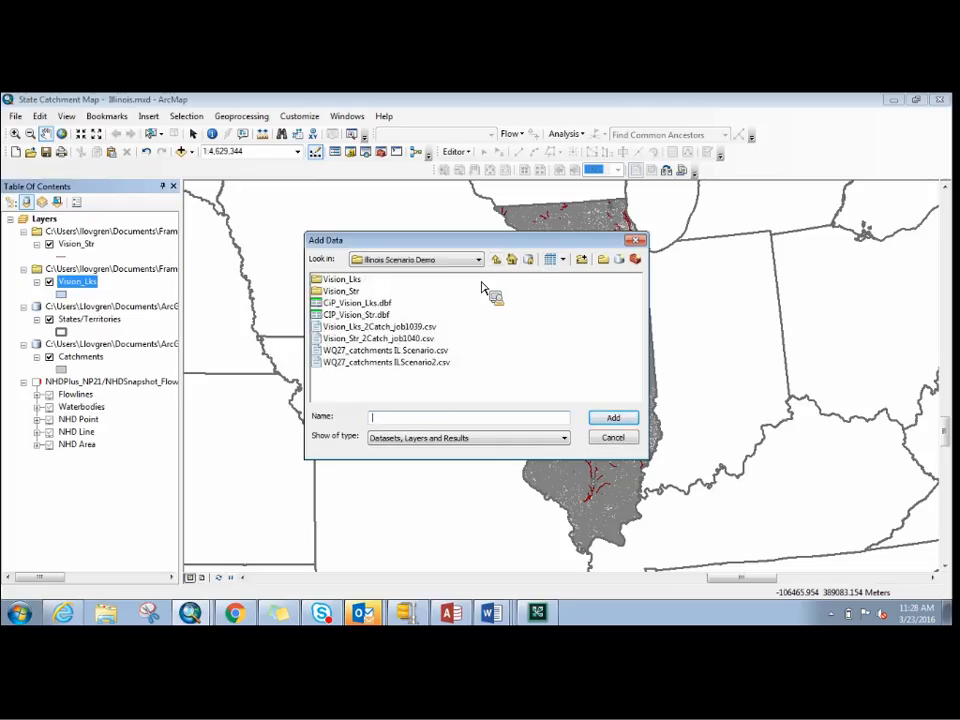
{"action": "left_click", "coordinate": [435, 365]}
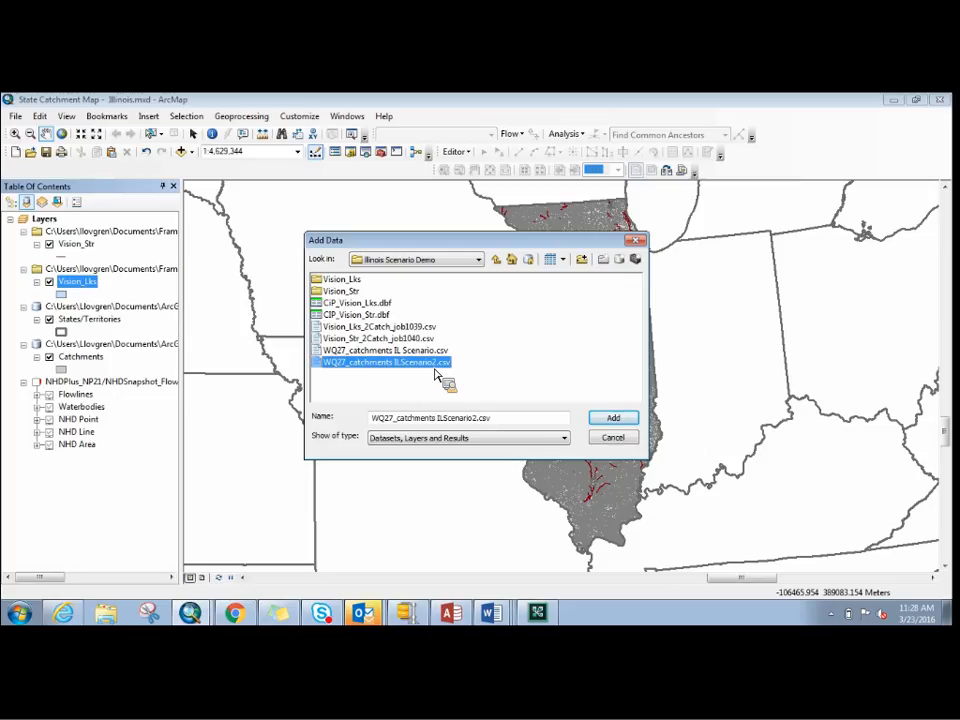
{"action": "left_click", "coordinate": [610, 419]}
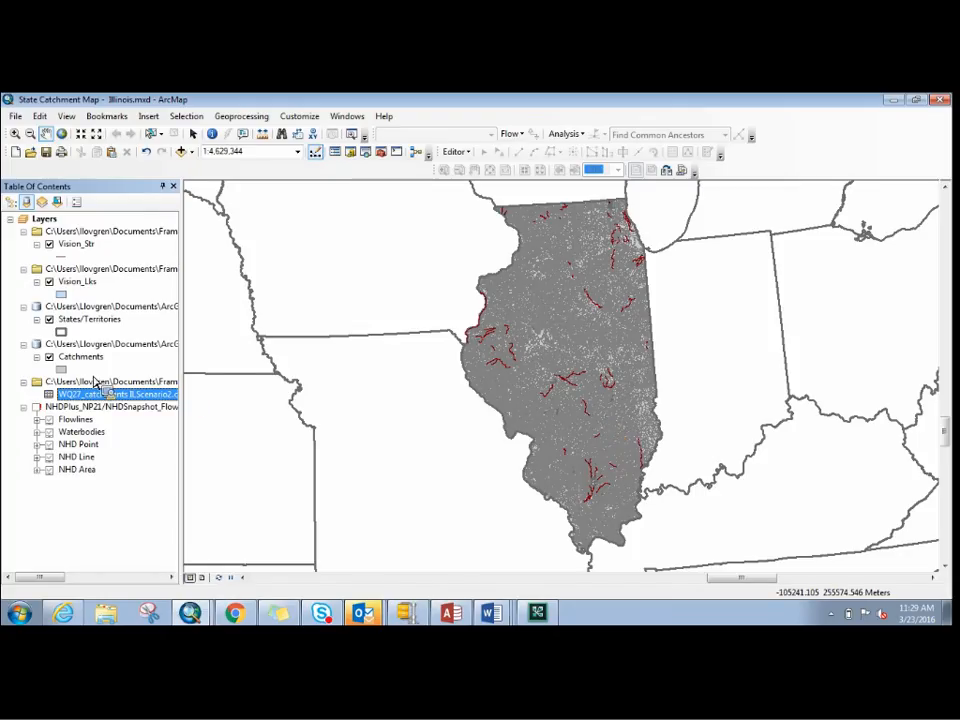
- Join the WQ27_catchments ILScenario2.csv table to the Catchments layer, matching FEATUREID to CATCHMENT_ID and keeping all records
{"action": "left_click_drag", "start_coordinate": [95, 382], "coordinate": [97, 366]}
{"action": "left_click", "coordinate": [97, 361]}
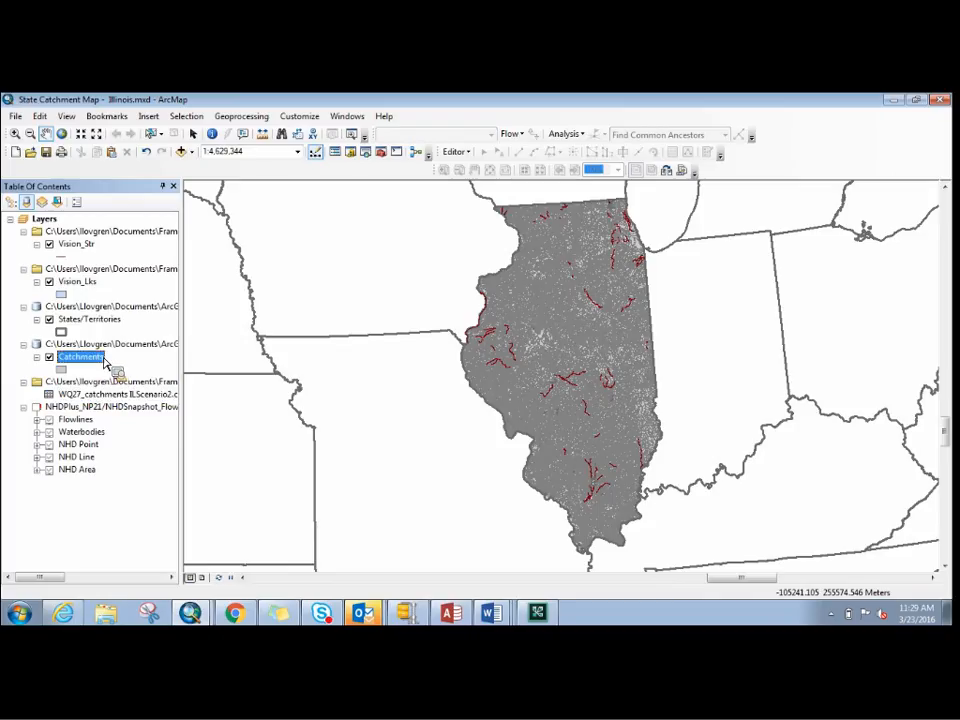
{"action": "right_click", "coordinate": [103, 360]}
{"action": "left_click", "coordinate": [130, 473]}
{"action": "left_click_drag", "start_coordinate": [130, 478], "coordinate": [90, 364]}
{"action": "right_click", "coordinate": [90, 364]}
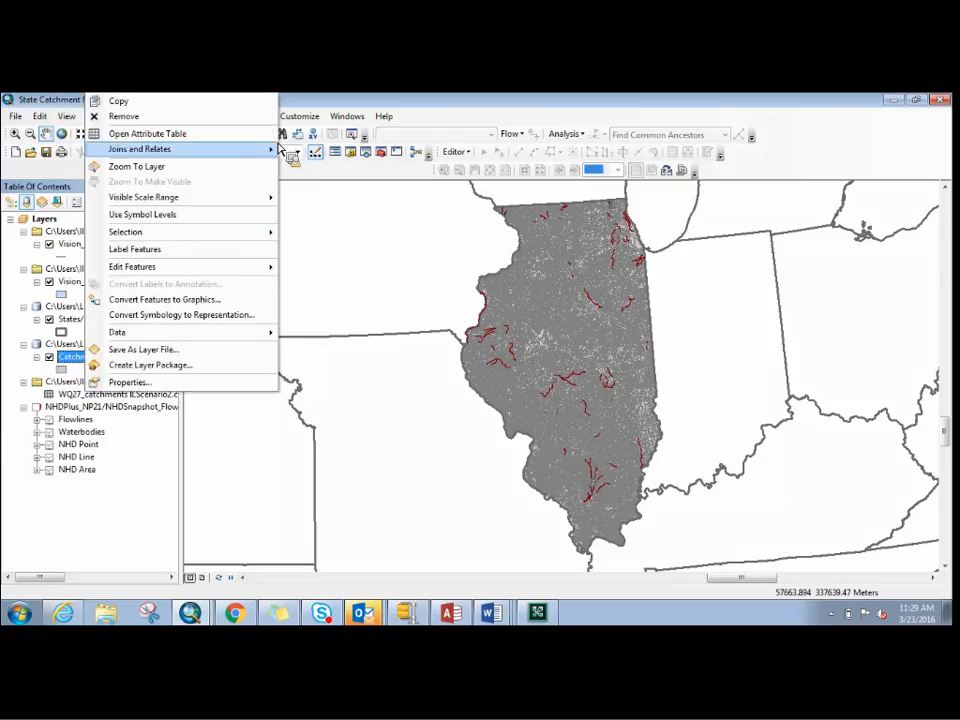
{"action": "mouse_move", "coordinate": [273, 149]}
{"action": "left_click", "coordinate": [310, 151]}
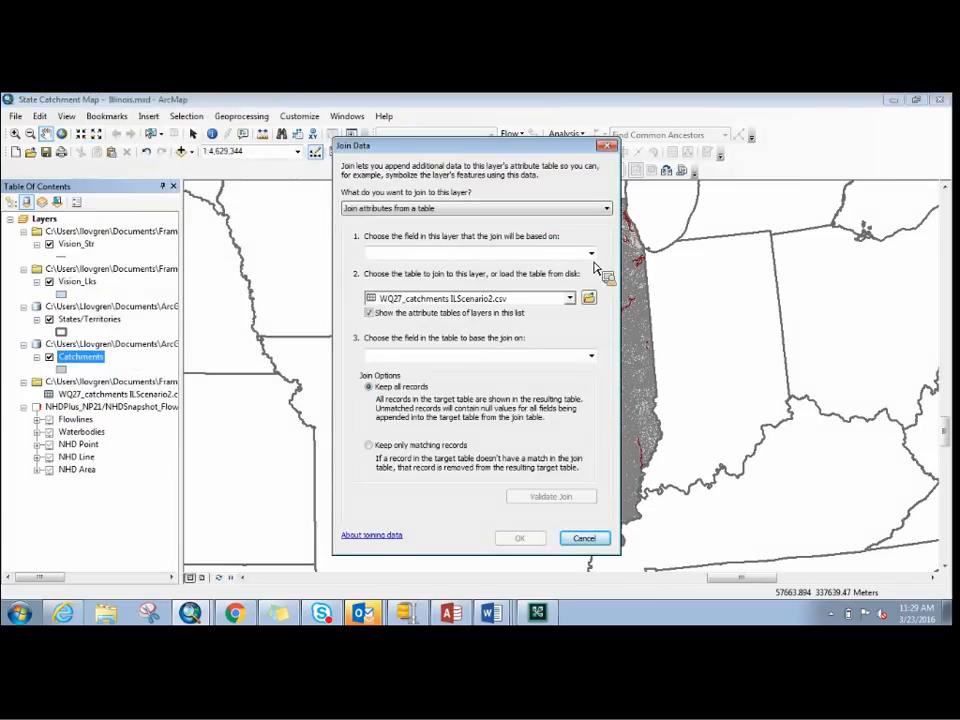
{"action": "left_click", "coordinate": [591, 254]}
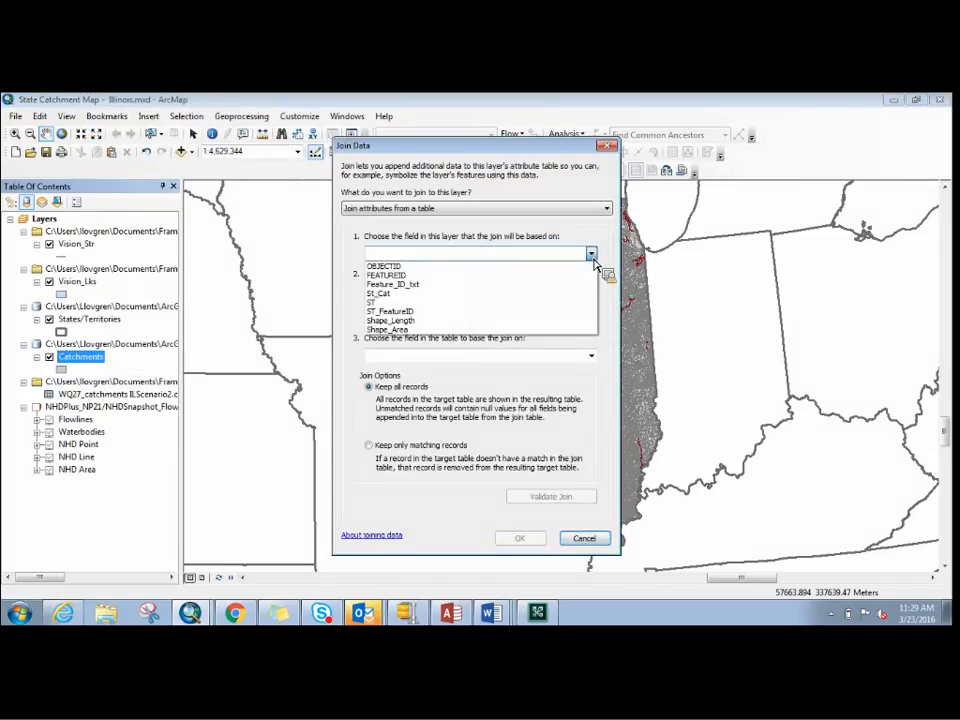
{"action": "left_click", "coordinate": [426, 276]}
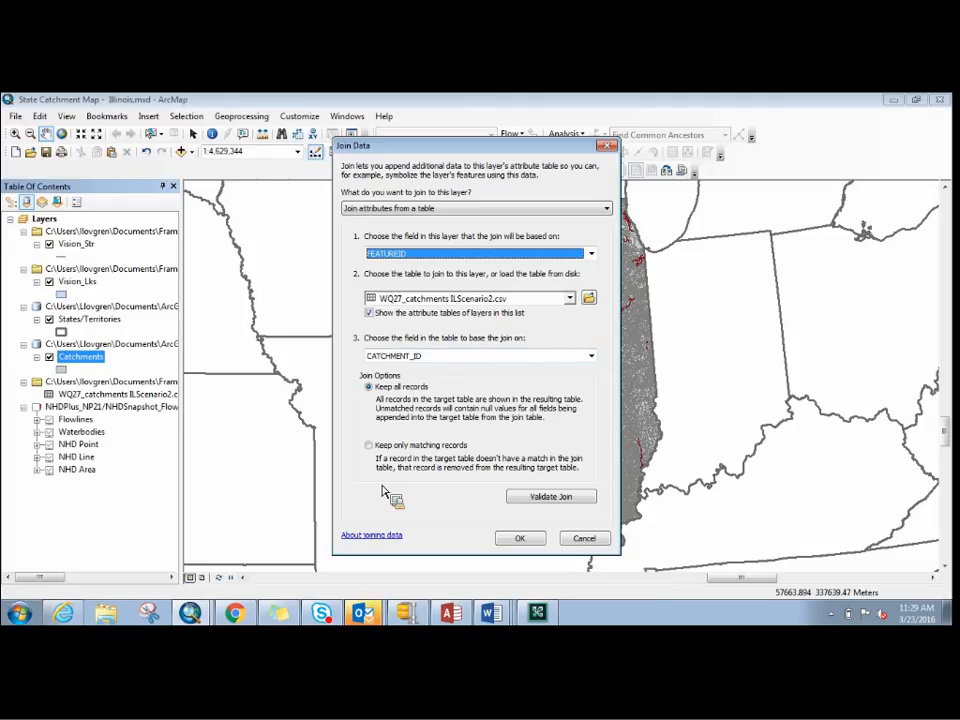
{"action": "left_click", "coordinate": [520, 540]}
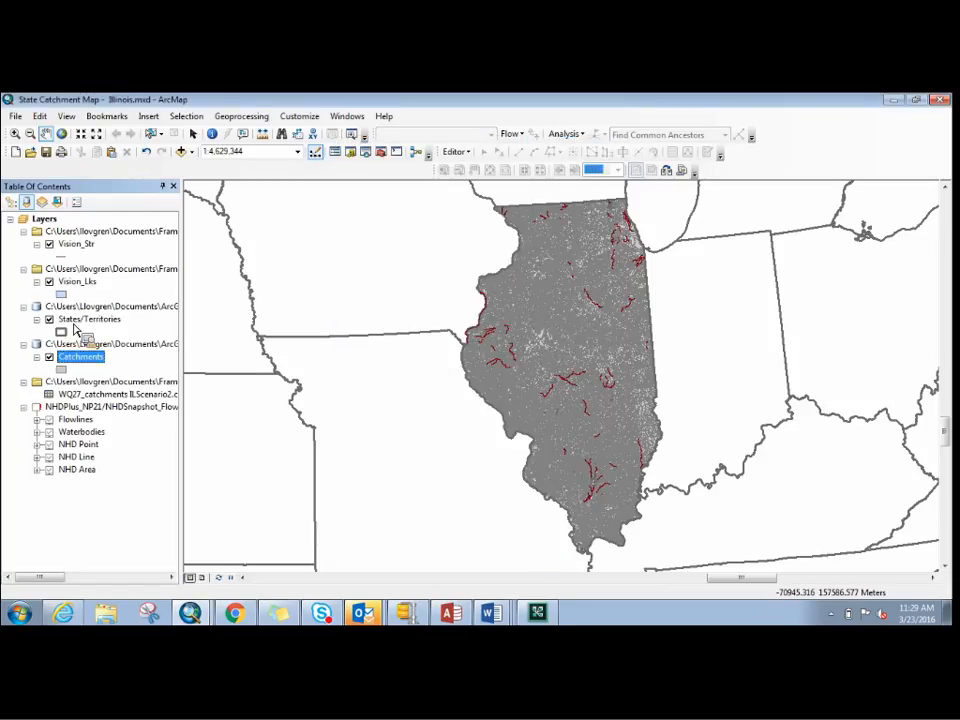
{"action": "right_click", "coordinate": [86, 357]}
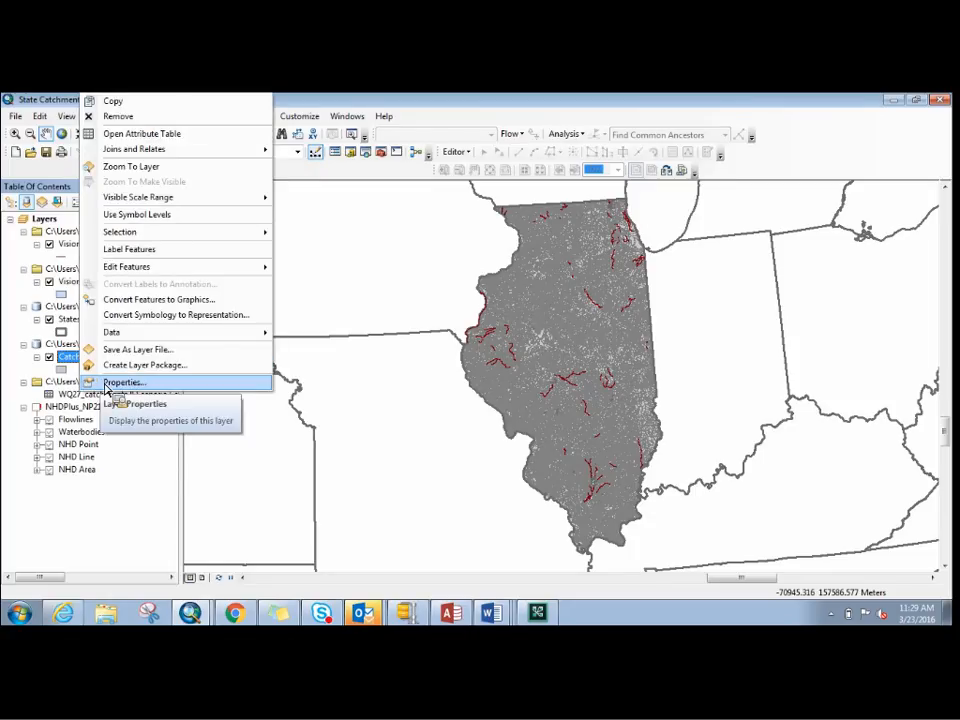
{"action": "left_click", "coordinate": [107, 384]}
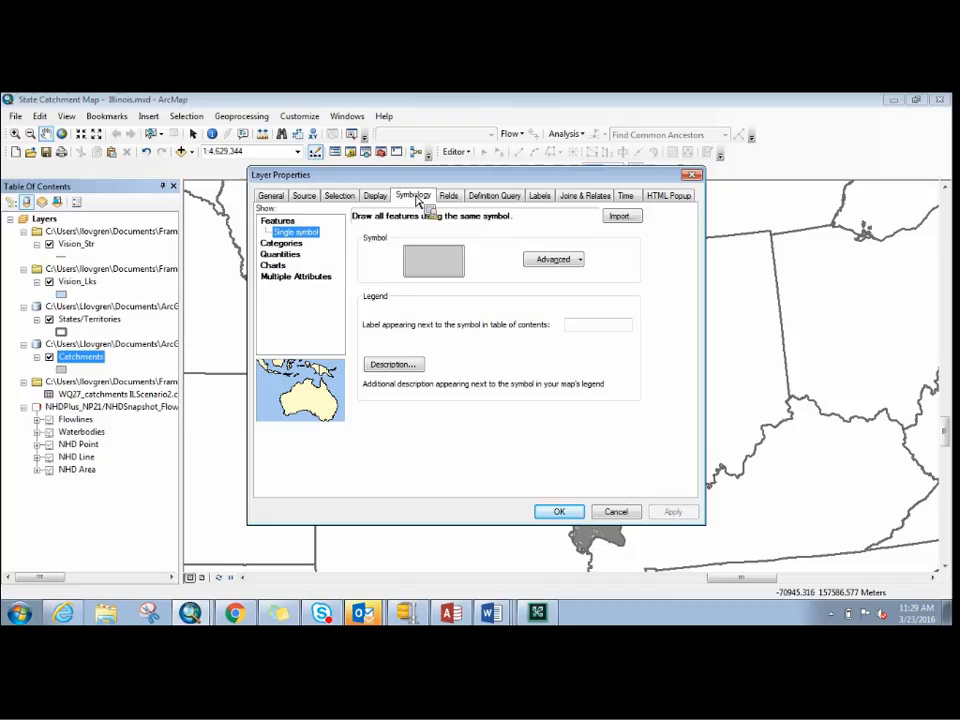
{"action": "left_click", "coordinate": [281, 253]}
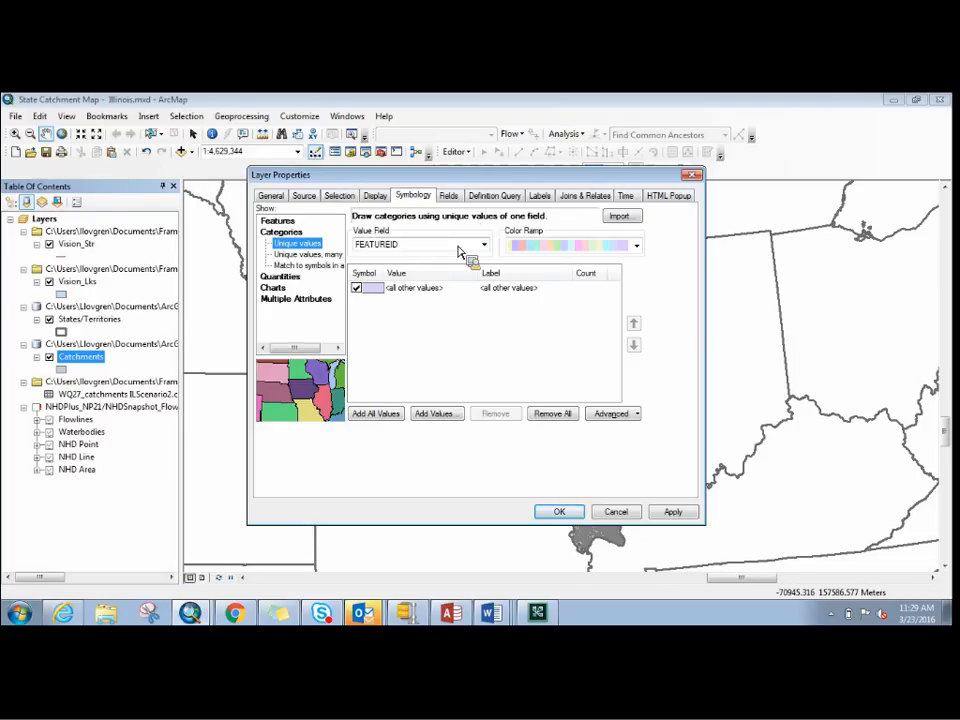
{"action": "left_click", "coordinate": [484, 245]}
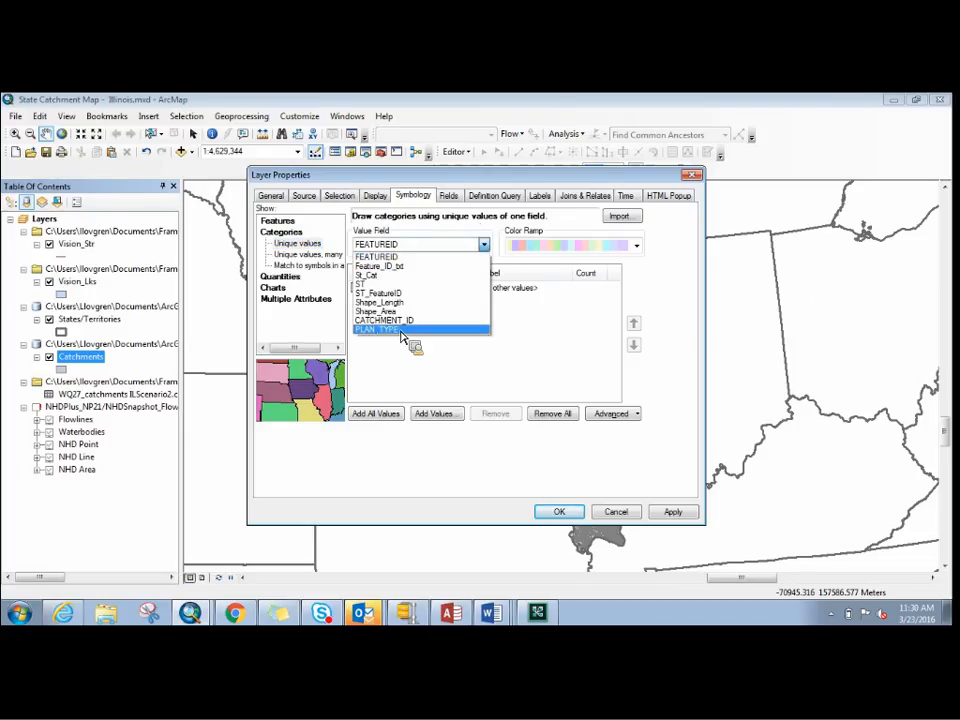
{"action": "left_click", "coordinate": [693, 187]}
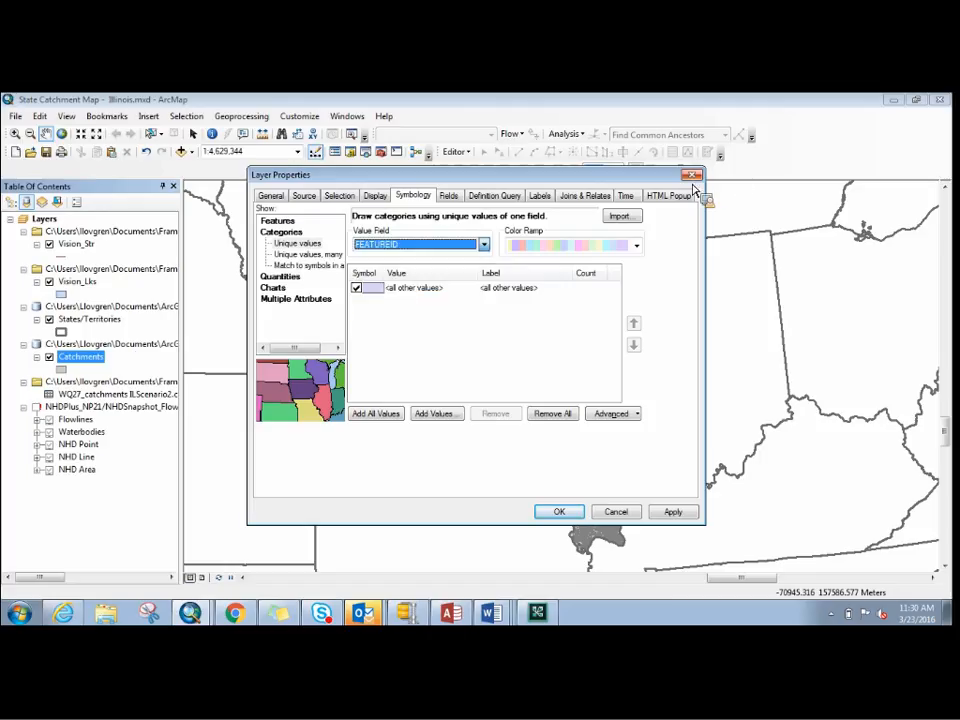
{"action": "left_click", "coordinate": [692, 176]}
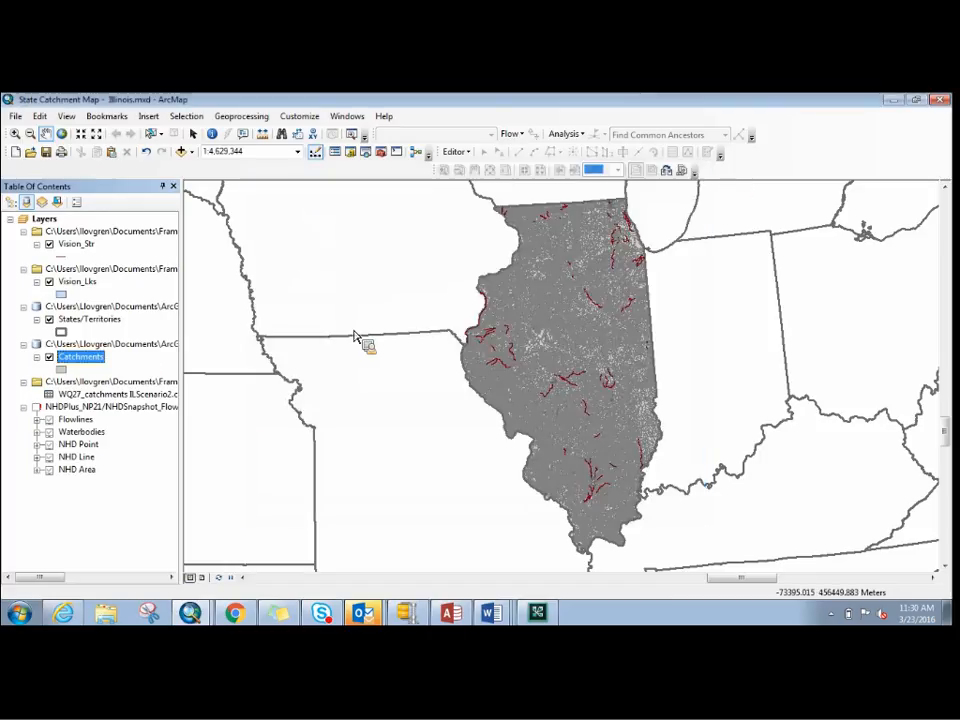
- Open the WQ27_catchments ILScenario2.csv table, examine its PLAN_TYPE column, and close the table
{"action": "right_click", "coordinate": [165, 396]}
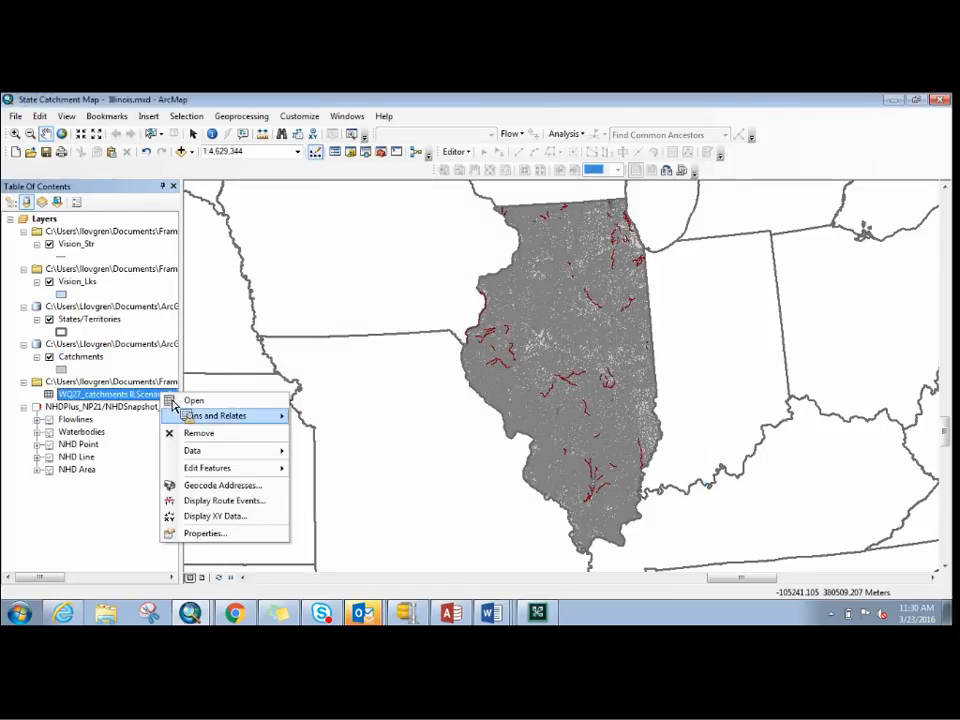
{"action": "left_click", "coordinate": [195, 401]}
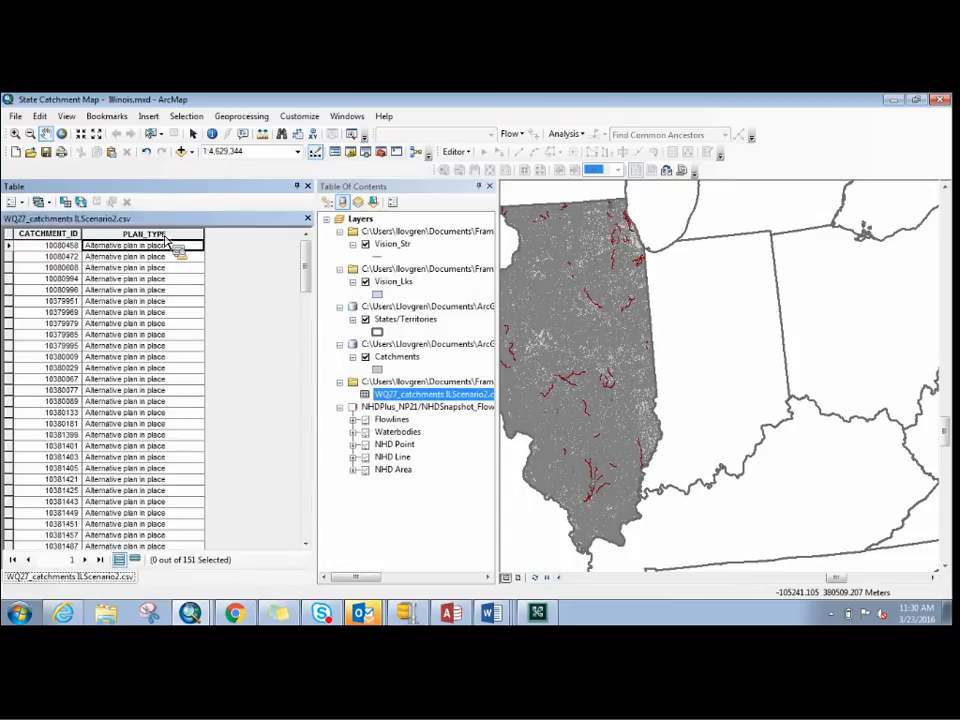
{"action": "left_click", "coordinate": [168, 236]}
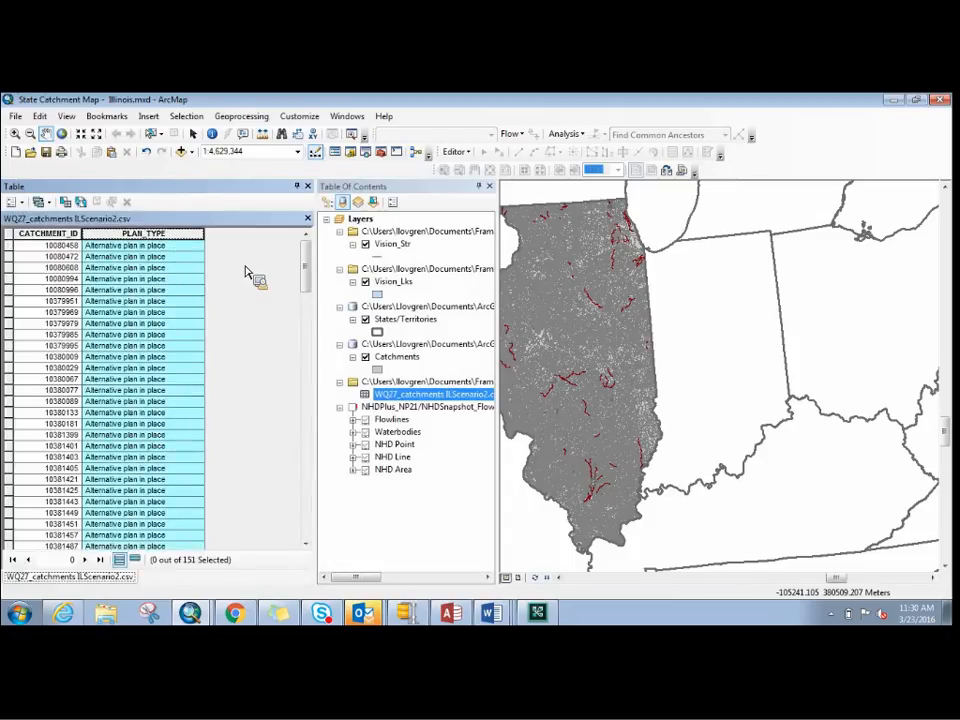
{"action": "left_click", "coordinate": [307, 186]}
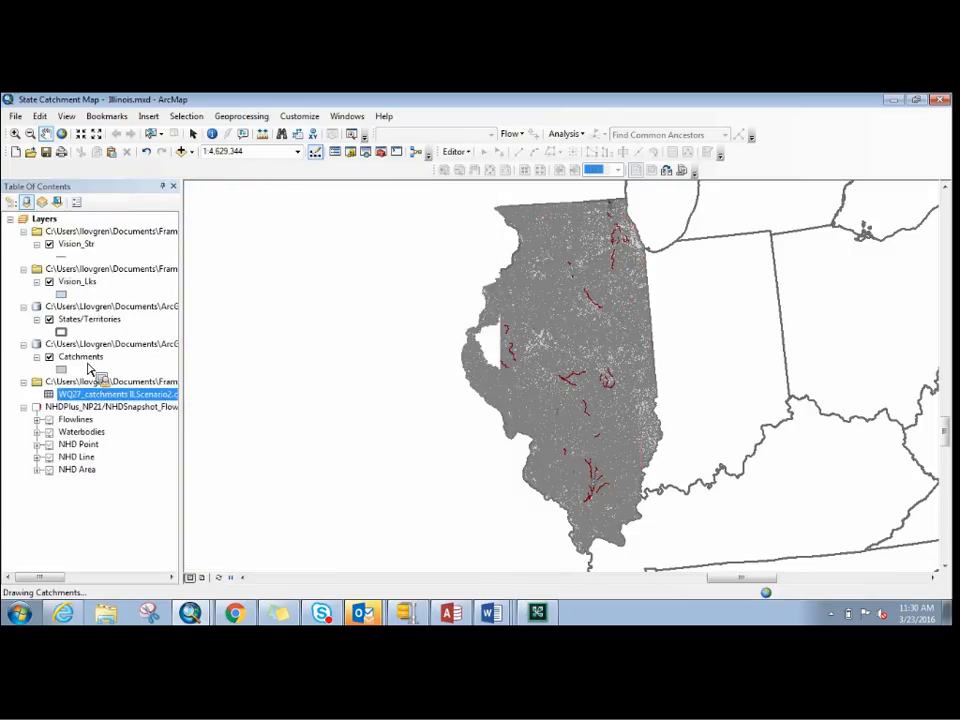
- Set the Catchments layer's symbology to unique value categories based on the PLAN_TYPE field
{"action": "right_click", "coordinate": [88, 369]}
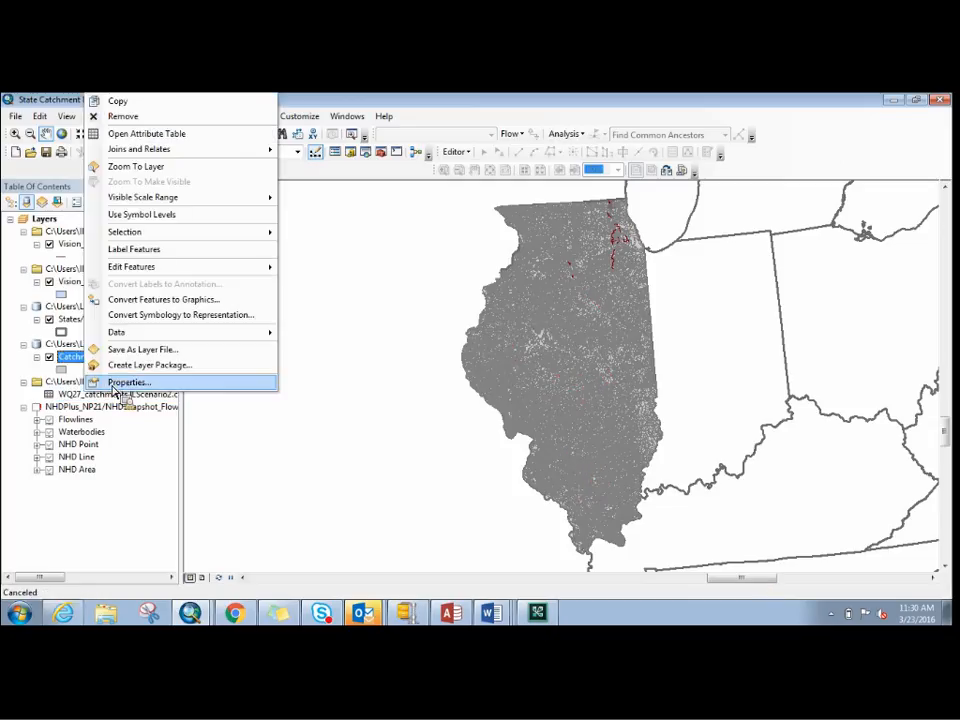
{"action": "left_click", "coordinate": [98, 381]}
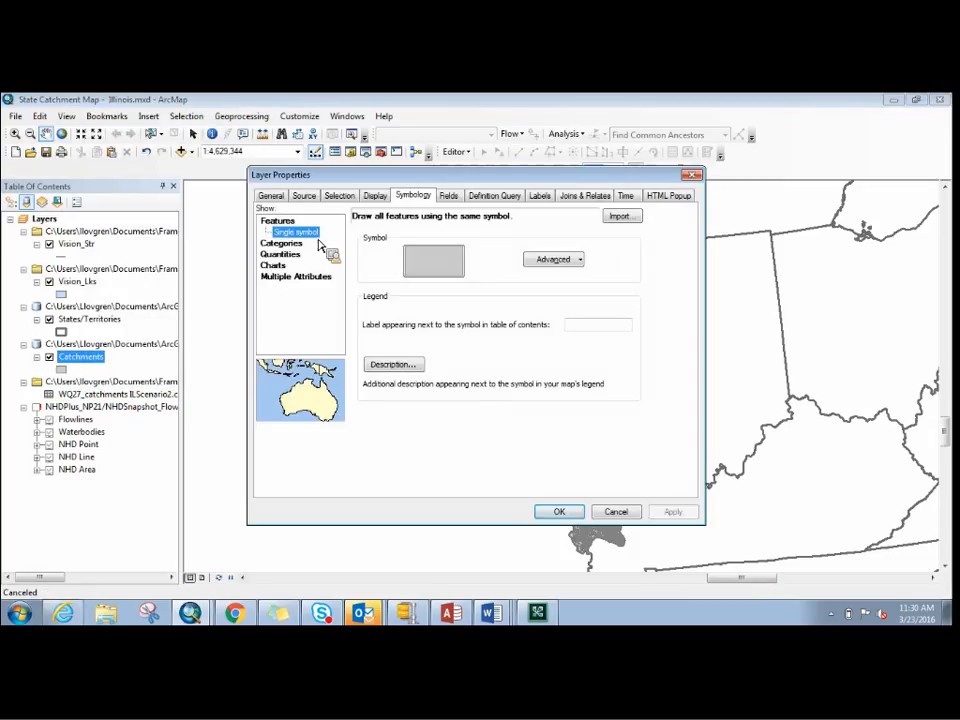
{"action": "left_click", "coordinate": [300, 244]}
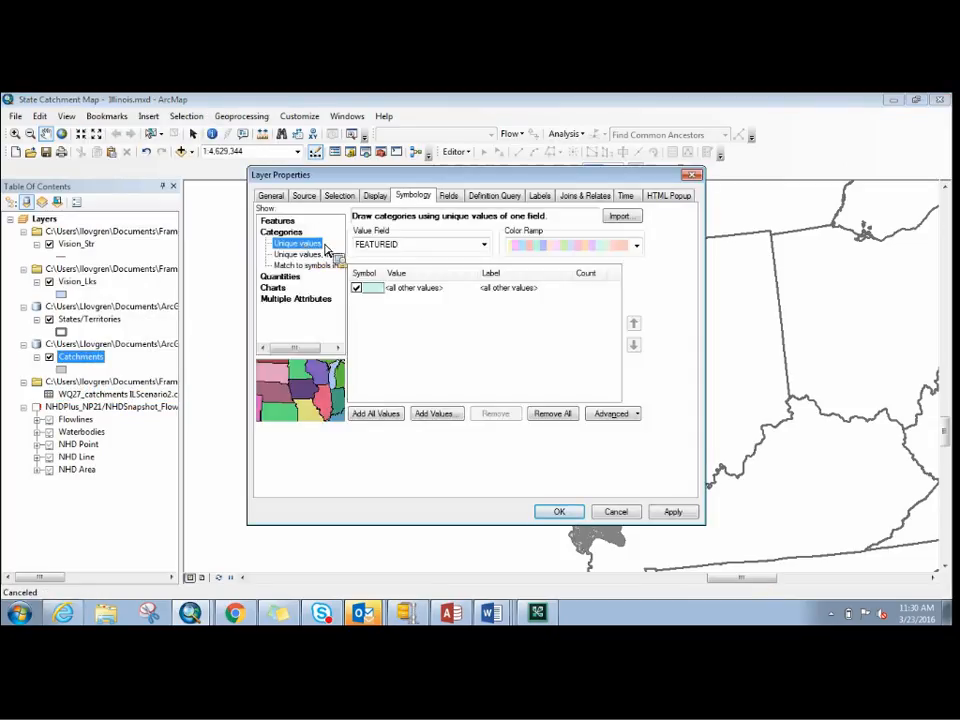
{"action": "left_click", "coordinate": [484, 245]}
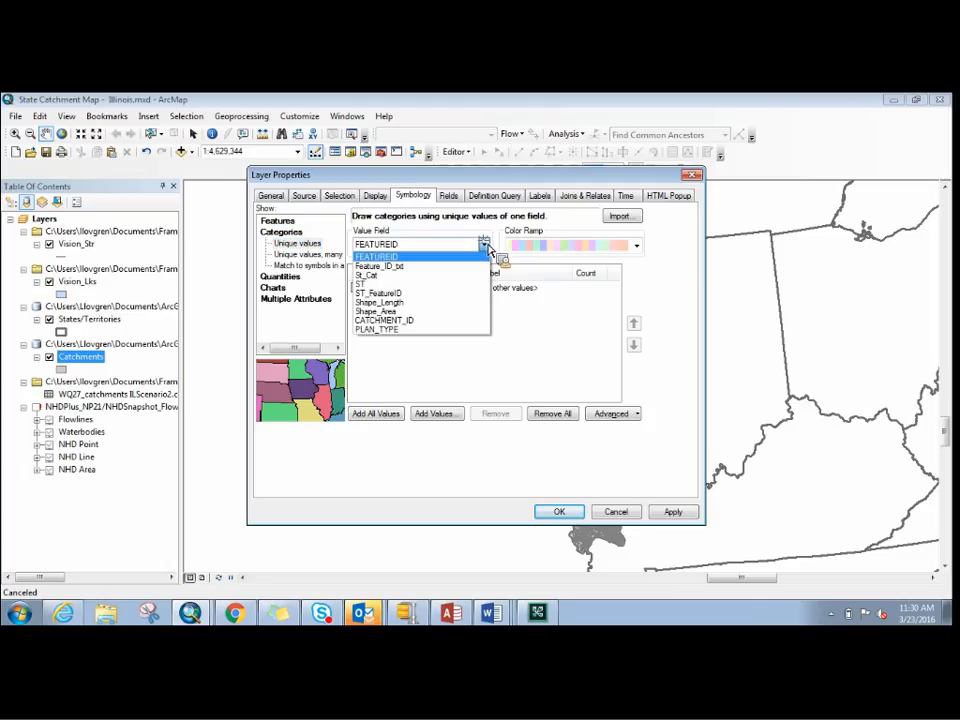
{"action": "left_click", "coordinate": [436, 332]}
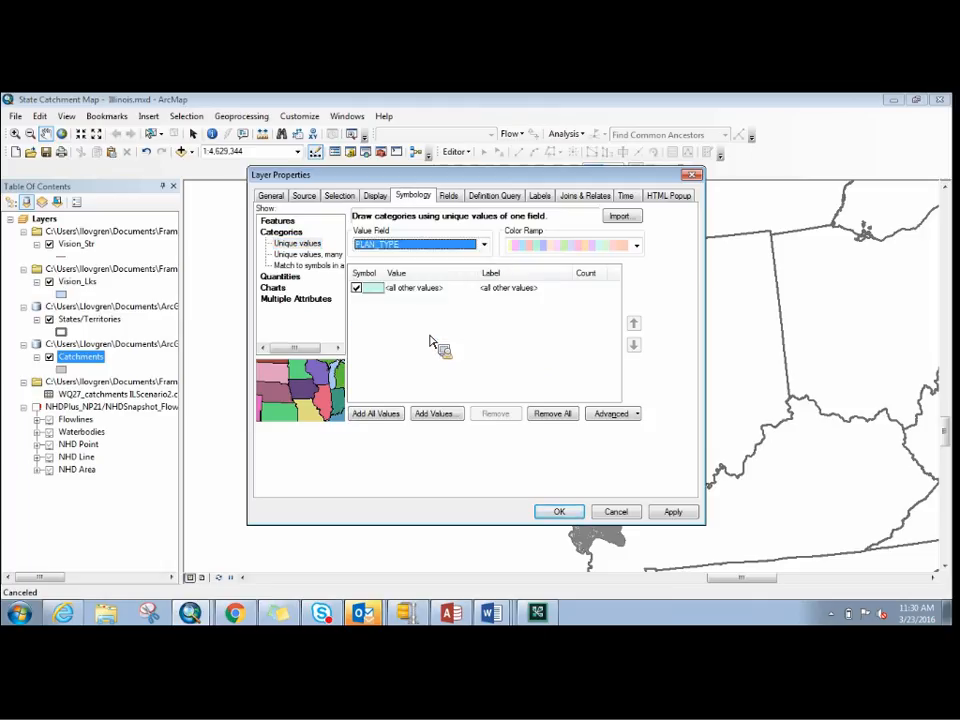
- Load the complete PLAN_TYPE value list, add Alternative plan in place and TMDL in place as categories, and apply the symbology
{"action": "left_click", "coordinate": [436, 416]}
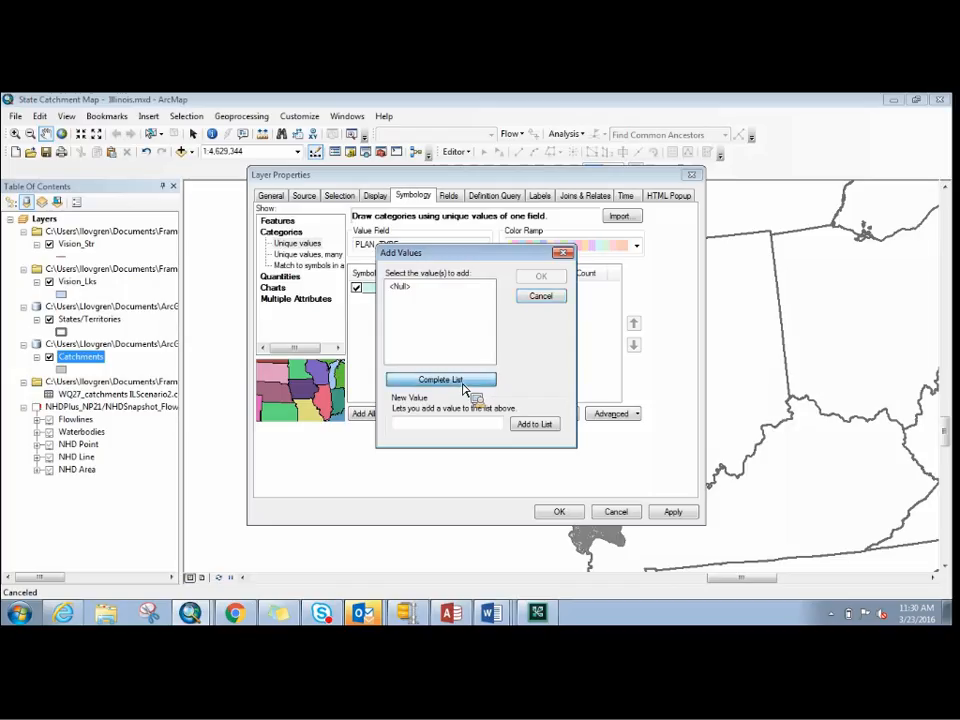
{"action": "left_click", "coordinate": [460, 381]}
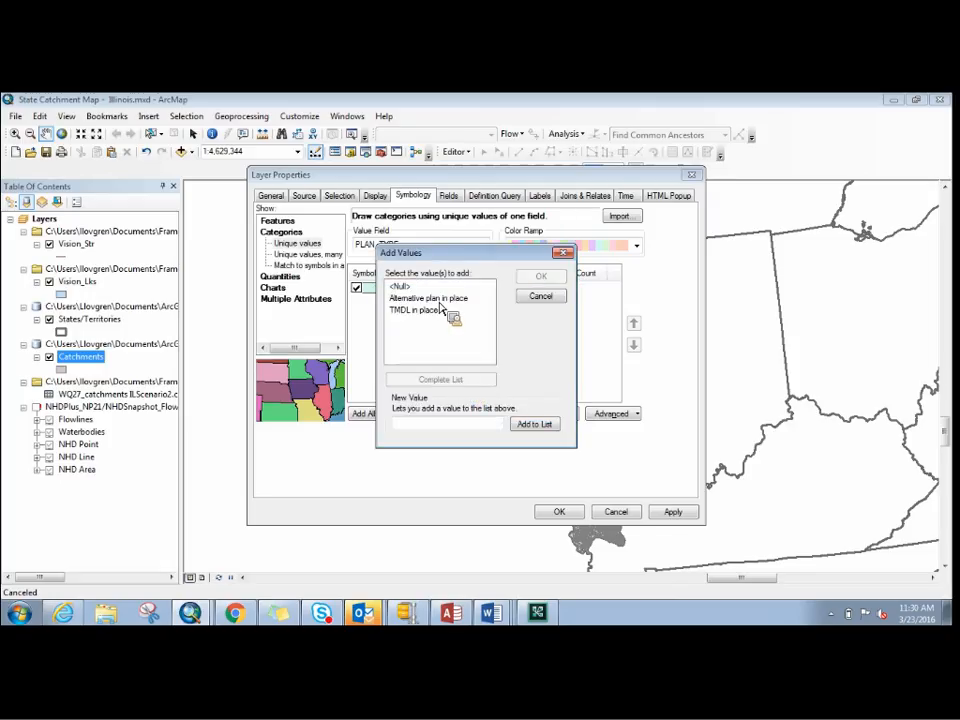
{"action": "left_click", "coordinate": [441, 301]}
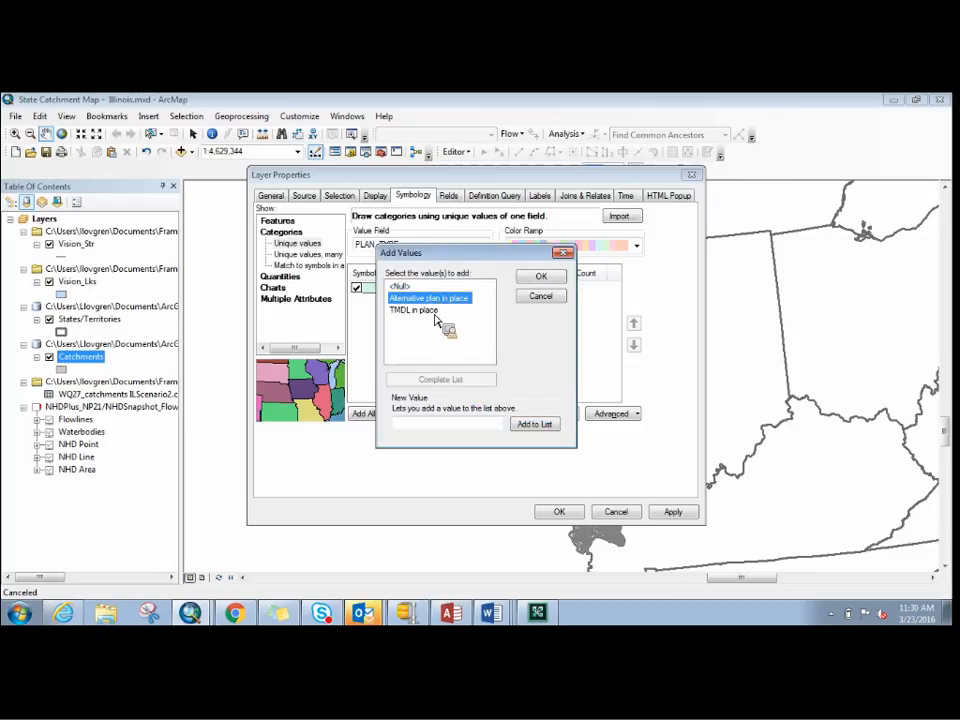
{"action": "left_click", "coordinate": [436, 312], "text": "ctrl"}
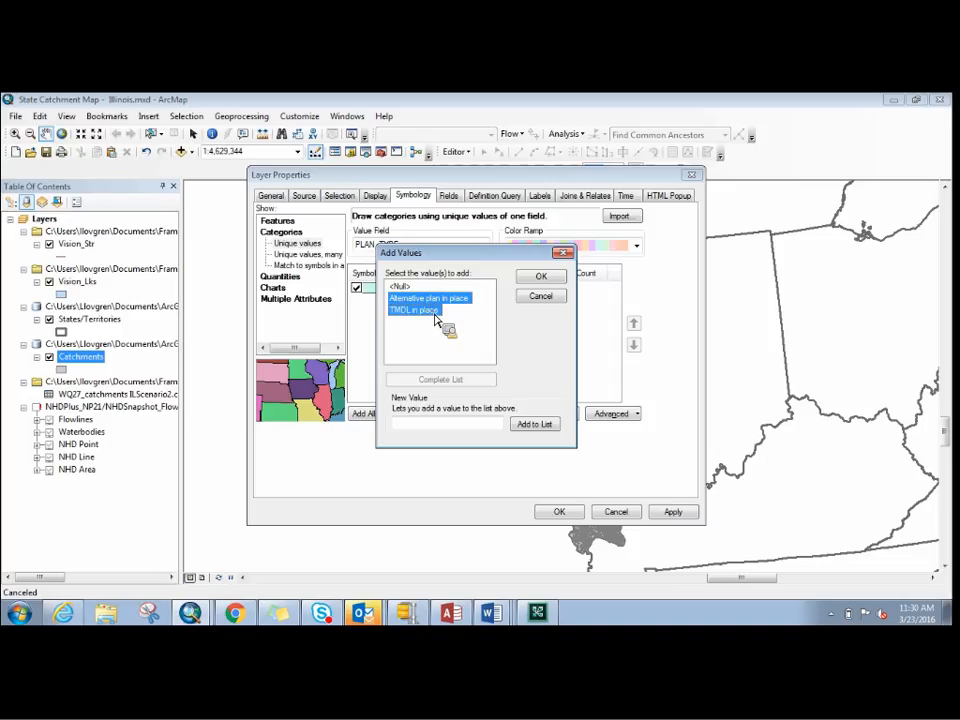
{"action": "left_click", "coordinate": [543, 280]}
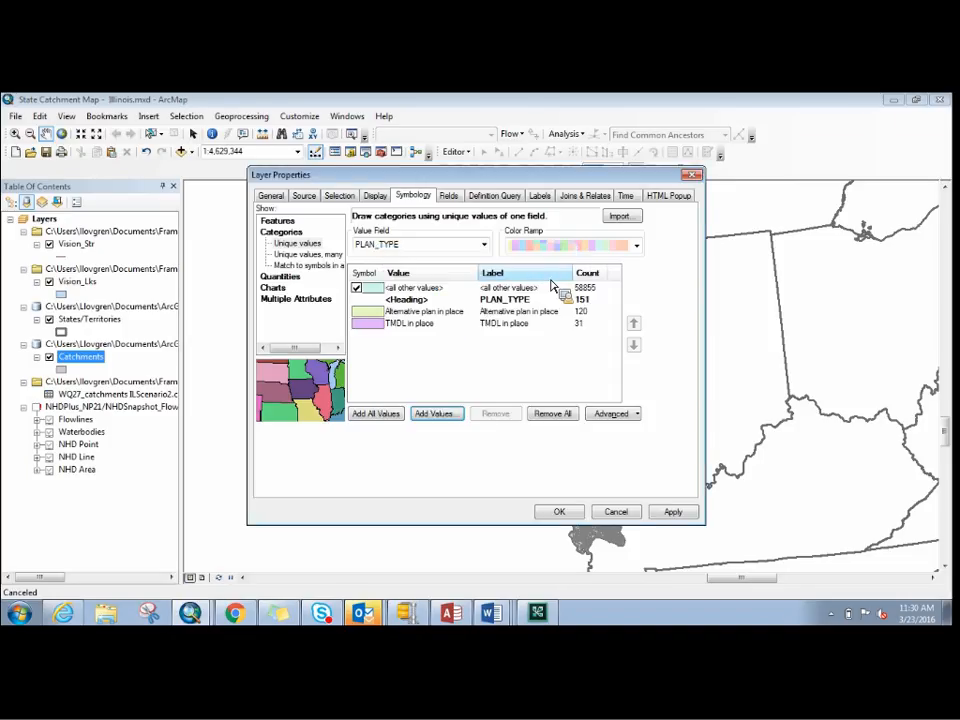
{"action": "left_click", "coordinate": [568, 514]}
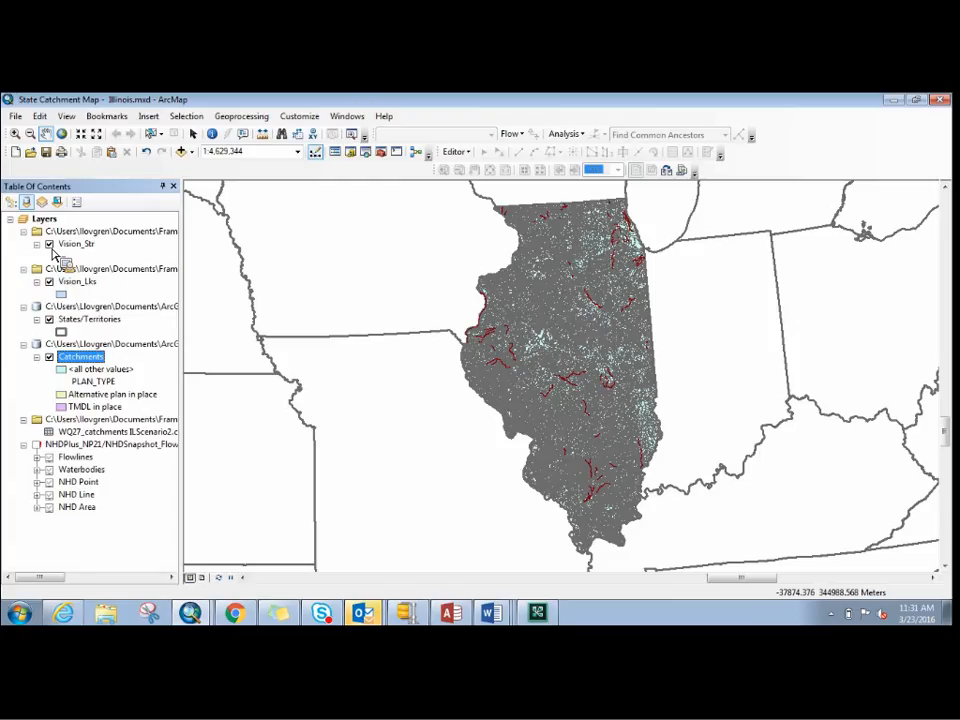
- Change the Alternative plan in place symbol to the Sun style for the catchments in southeastern Illinois
{"action": "left_click", "coordinate": [16, 133]}
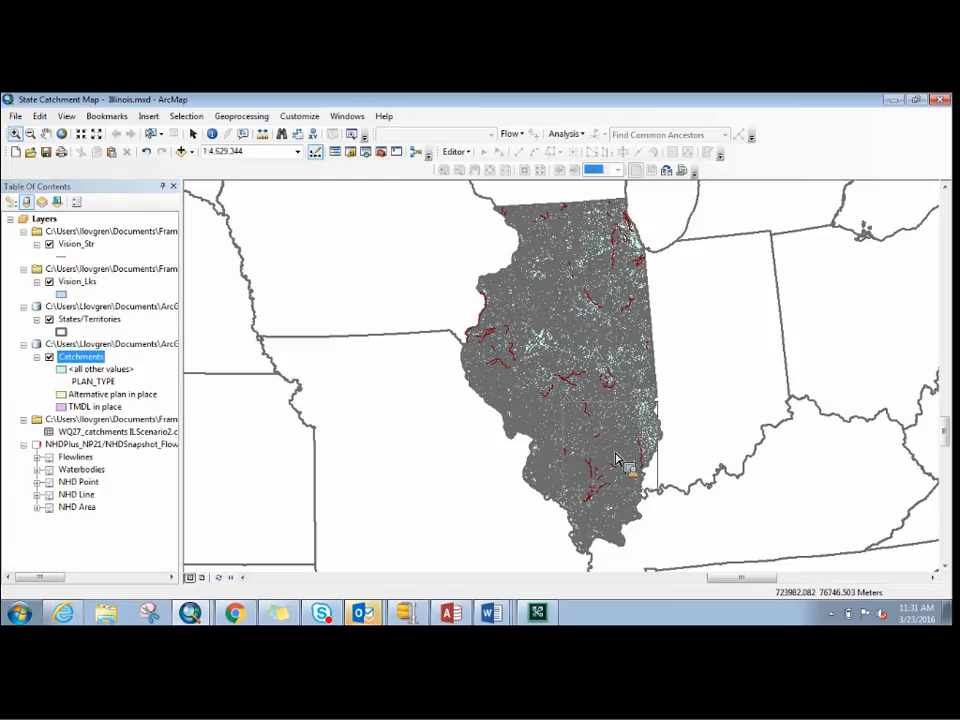
{"action": "left_click", "coordinate": [676, 509]}
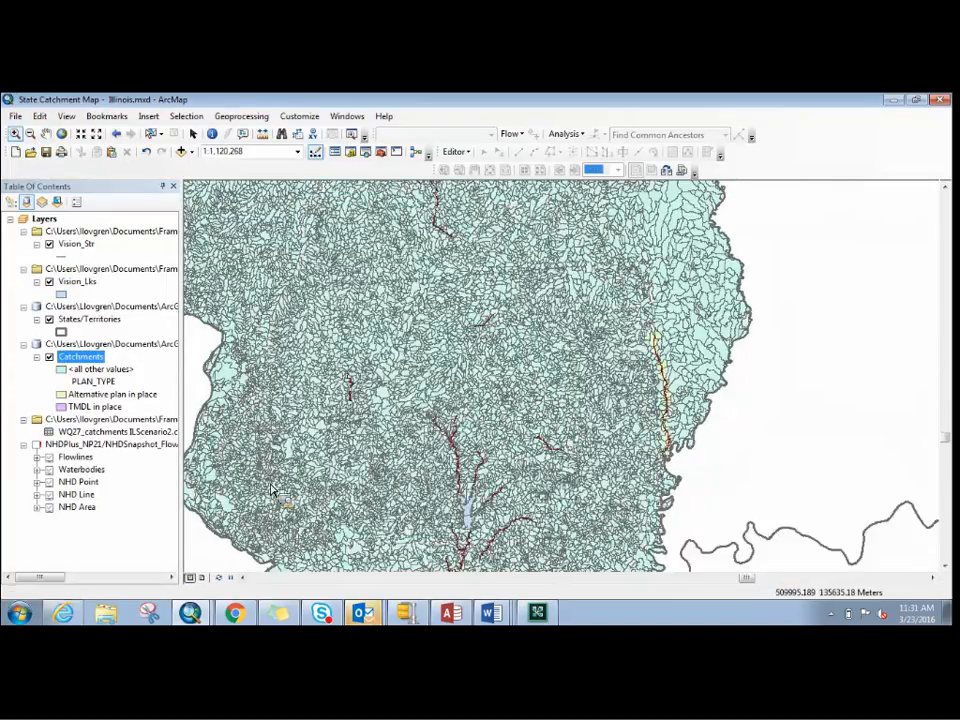
{"action": "left_click", "coordinate": [61, 394]}
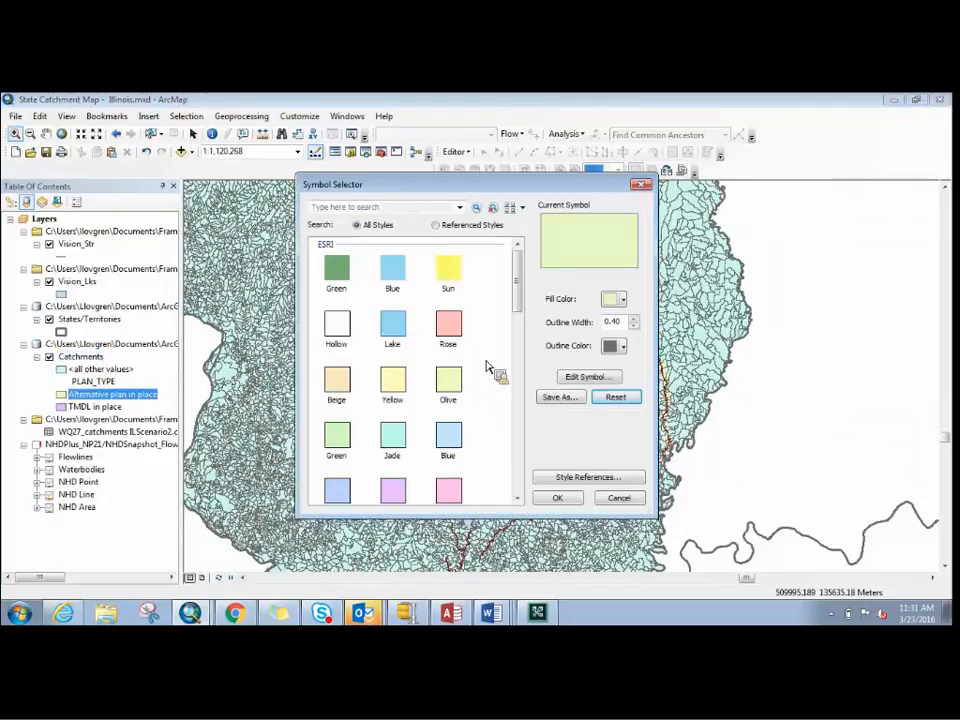
{"action": "left_click", "coordinate": [452, 280]}
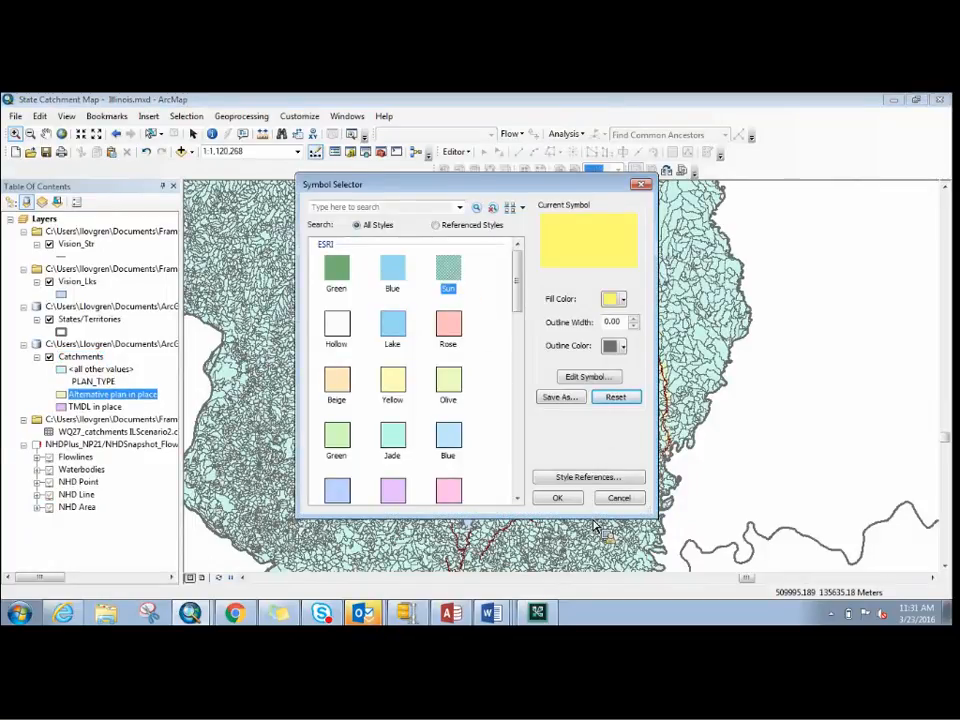
{"action": "left_click", "coordinate": [568, 499]}
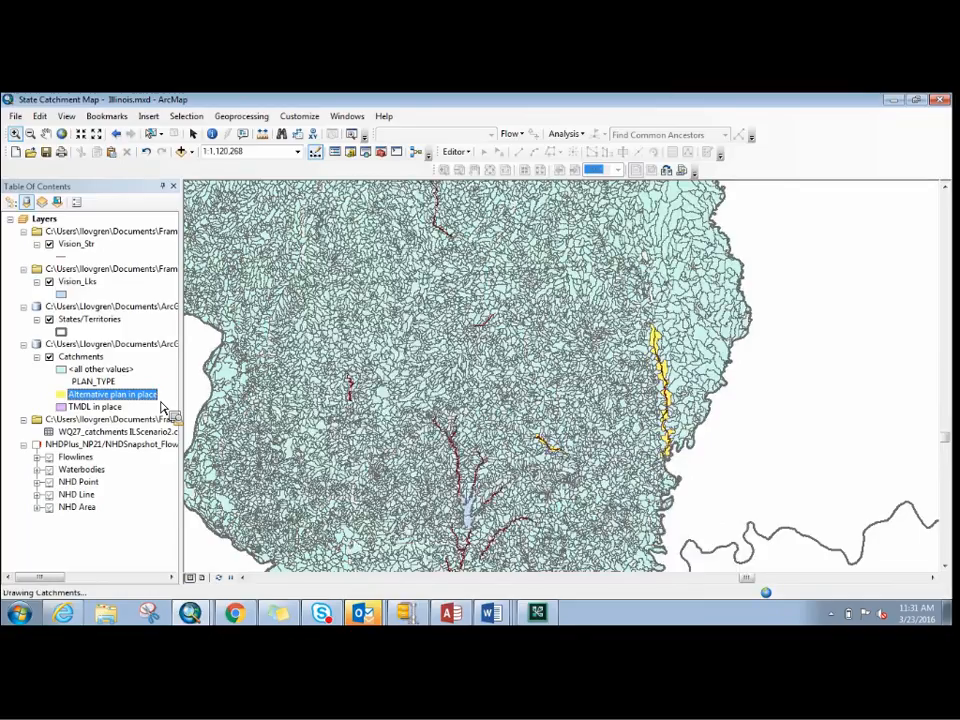
- Inspect the yellow Alternative plan in place catchments up close and identify the Vision_Str stream segment running through the smaller group
{"action": "left_click_drag", "start_coordinate": [162, 405], "coordinate": [688, 483]}
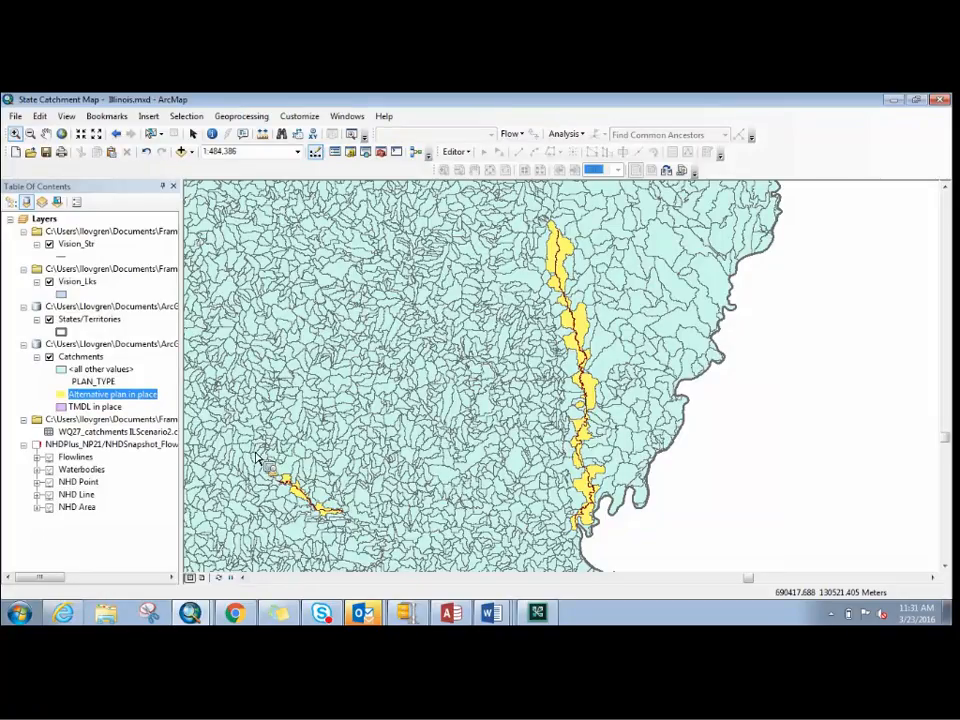
{"action": "left_click_drag", "start_coordinate": [268, 478], "coordinate": [346, 528]}
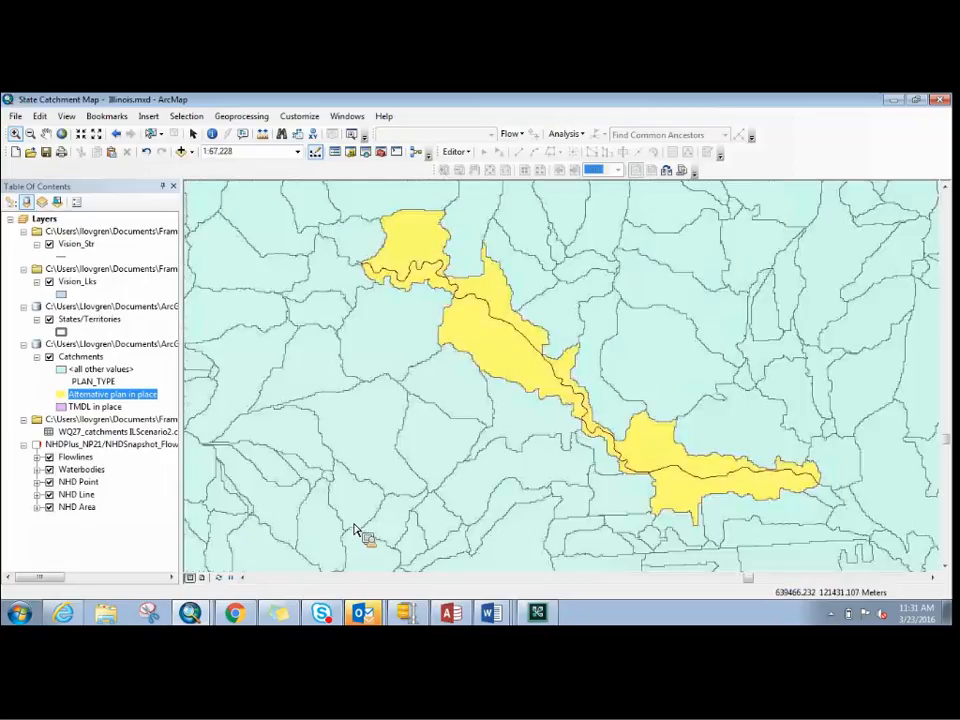
{"action": "left_click", "coordinate": [212, 133]}
{"action": "left_click", "coordinate": [512, 330]}
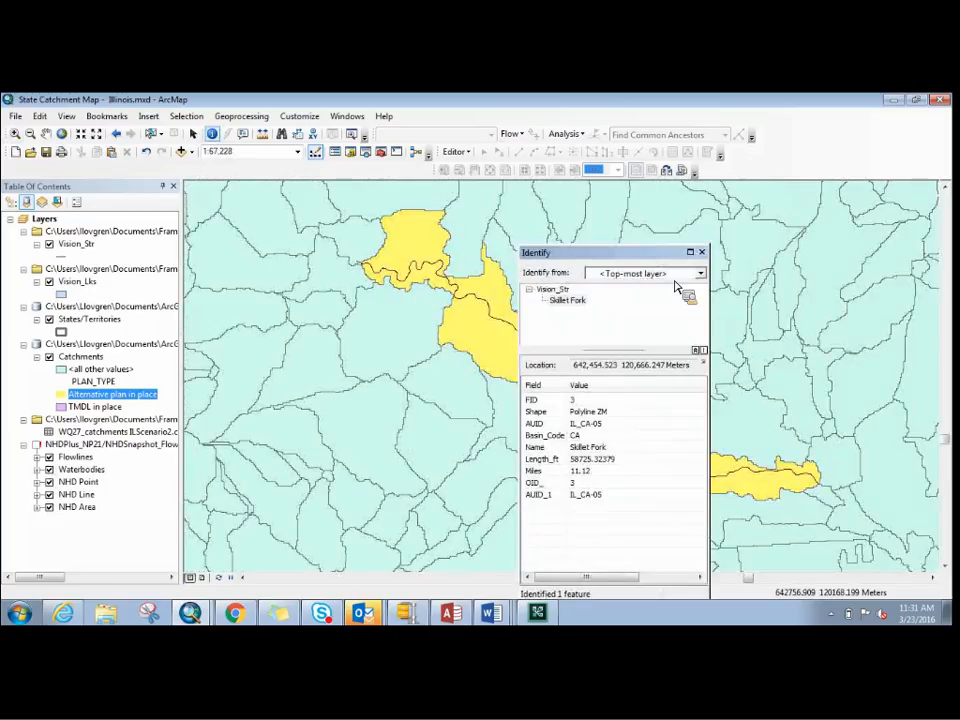
{"action": "left_click", "coordinate": [701, 252]}
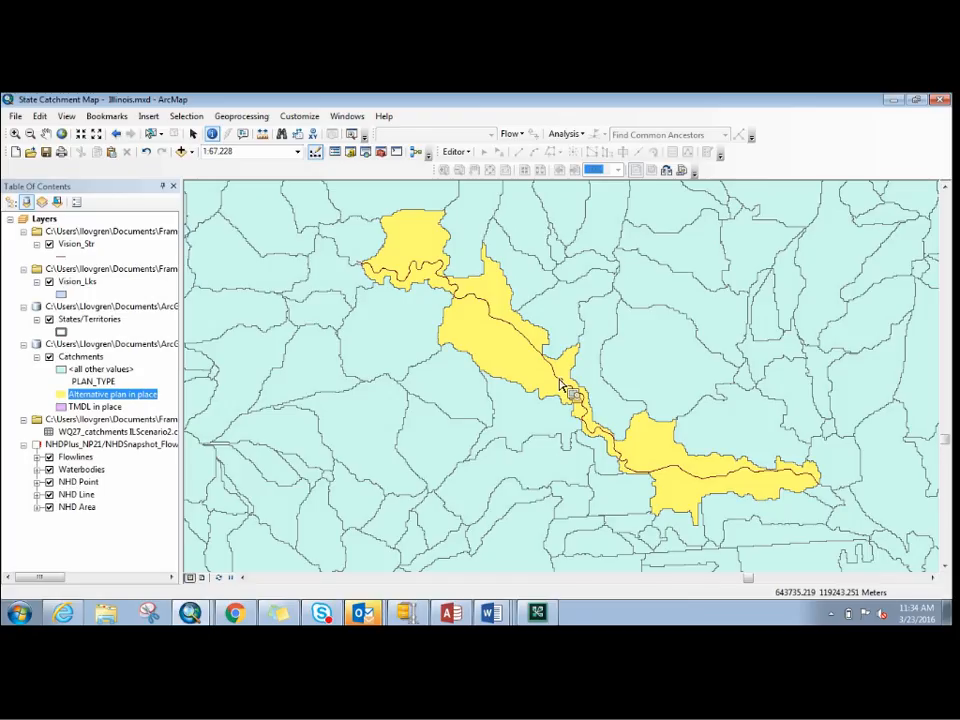
{"action": "left_click_drag", "start_coordinate": [559, 380], "coordinate": [72, 366]}
{"action": "right_click", "coordinate": [74, 368]}
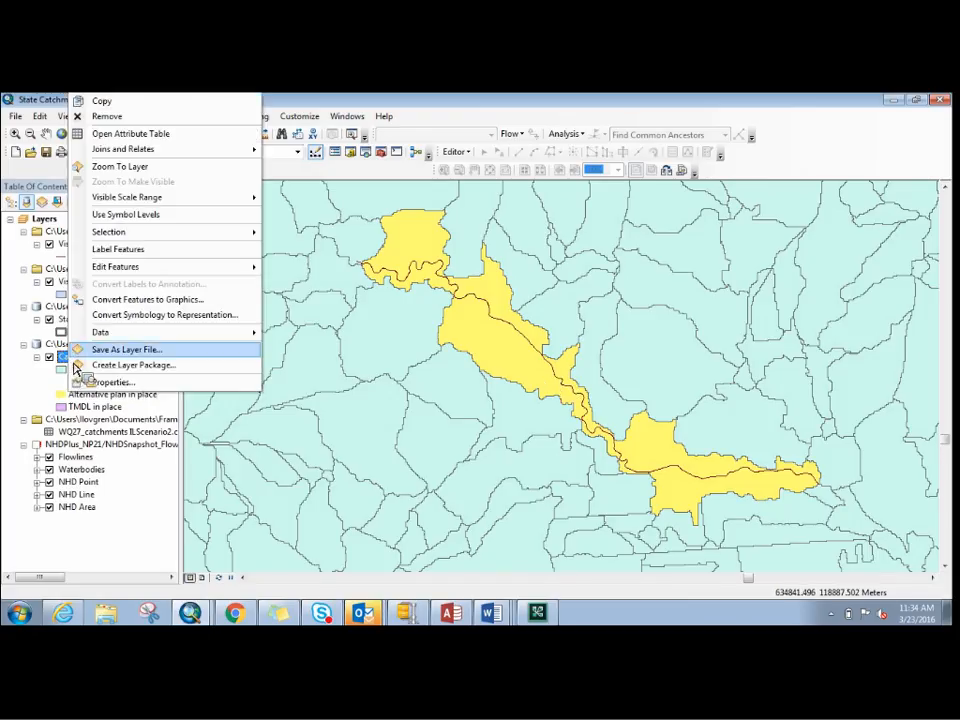
{"action": "left_click", "coordinate": [235, 134]}
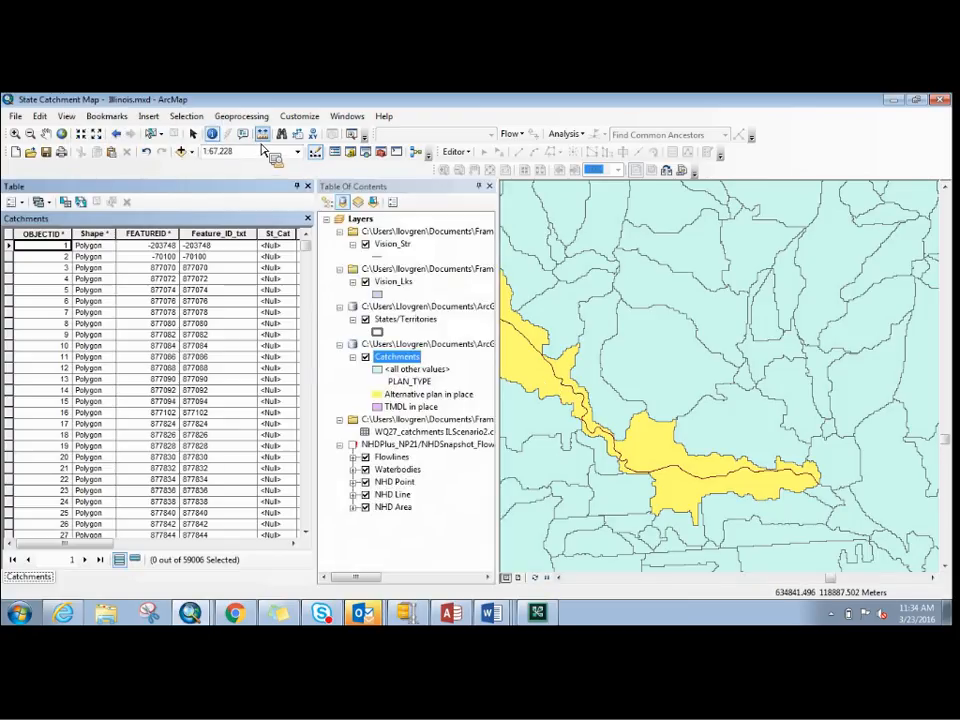
{"action": "left_click", "coordinate": [304, 188]}
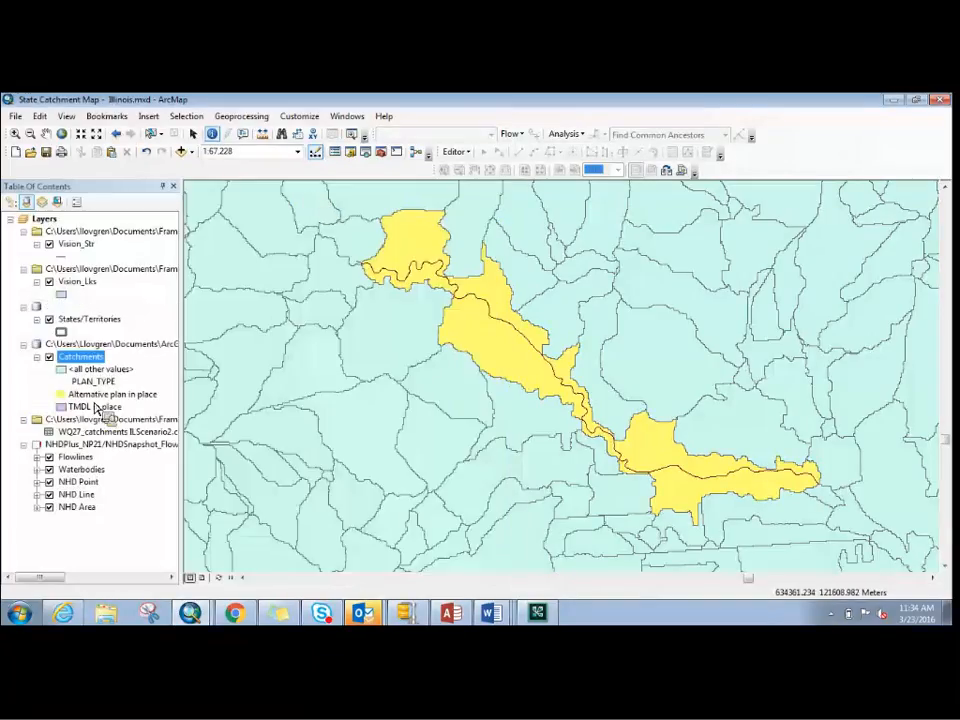
- Remove the WQ27_catchments ILScenario2.csv join from the Catchments layer
{"action": "right_click", "coordinate": [100, 366]}
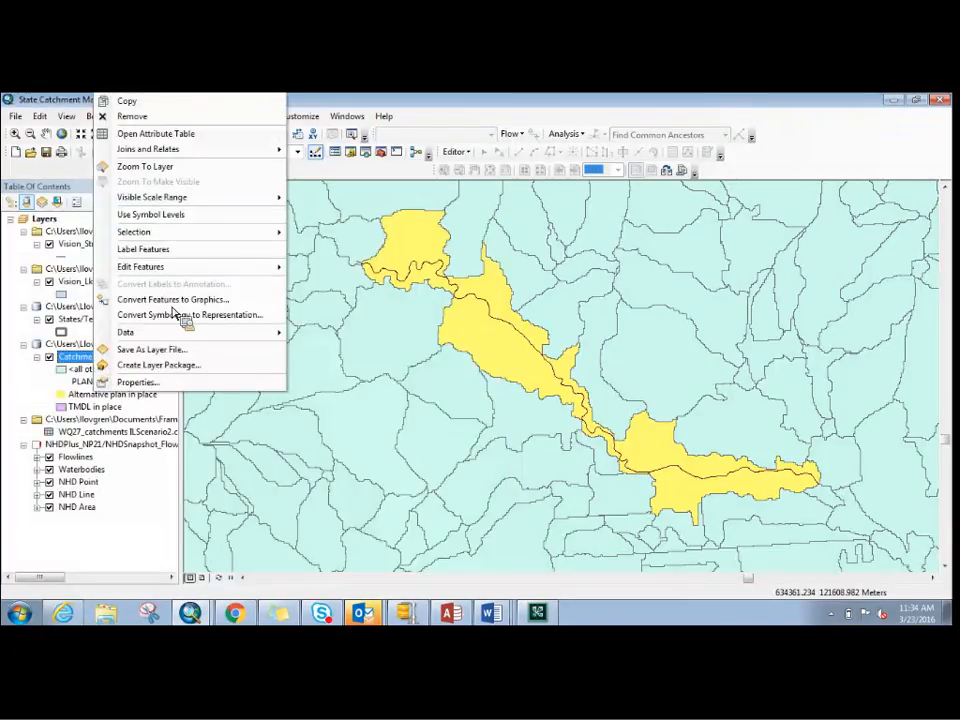
{"action": "mouse_move", "coordinate": [255, 149]}
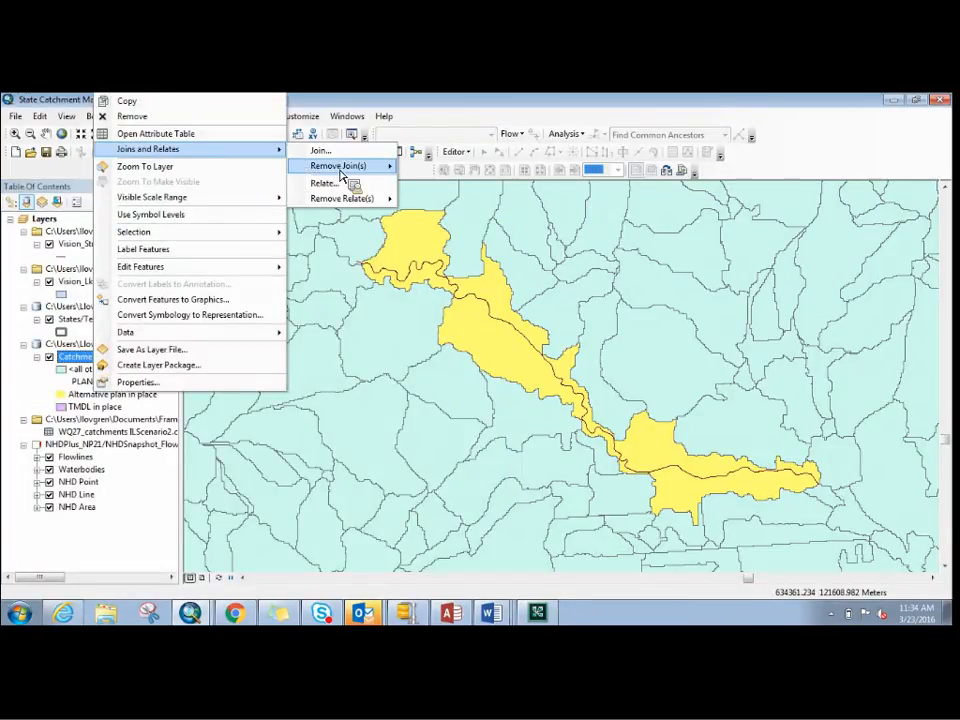
{"action": "mouse_move", "coordinate": [340, 168]}
{"action": "left_click", "coordinate": [445, 183]}
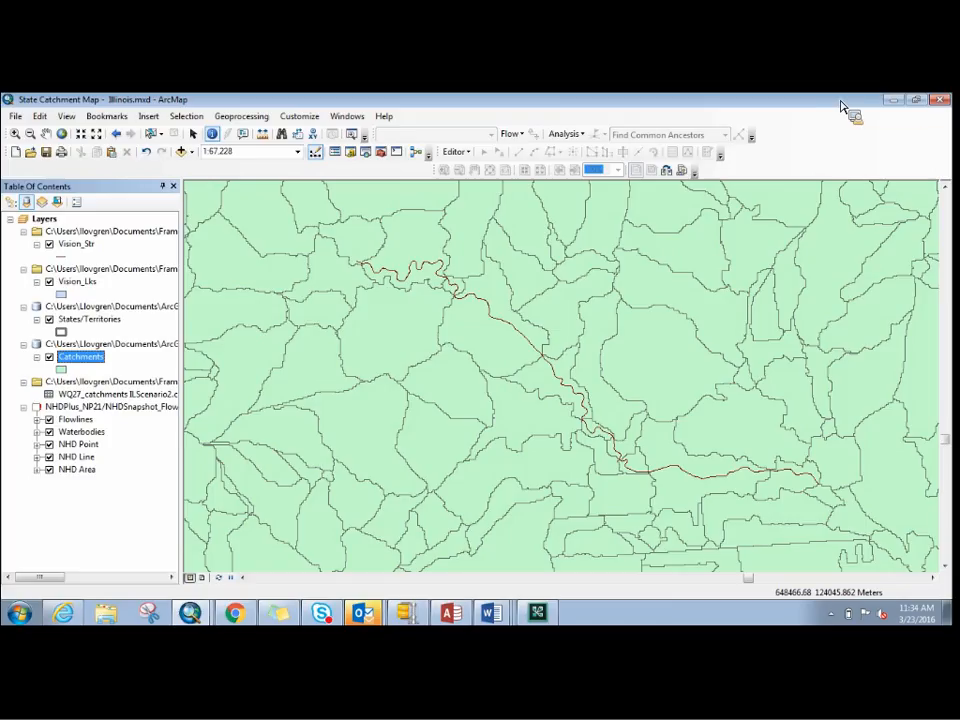
- Switch to ATTAINS Web Express in Chrome and review the Illinois files on the GIS Outputs for 303(d) Measures page
{"action": "left_click", "coordinate": [895, 101]}
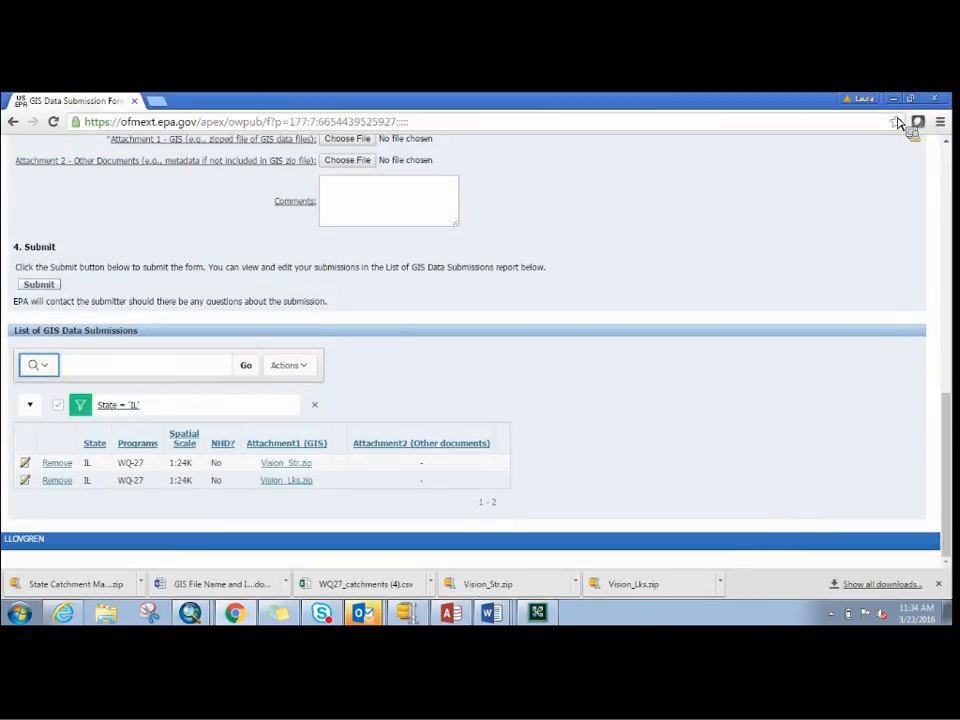
{"action": "left_click_drag", "start_coordinate": [948, 458], "coordinate": [955, 214]}
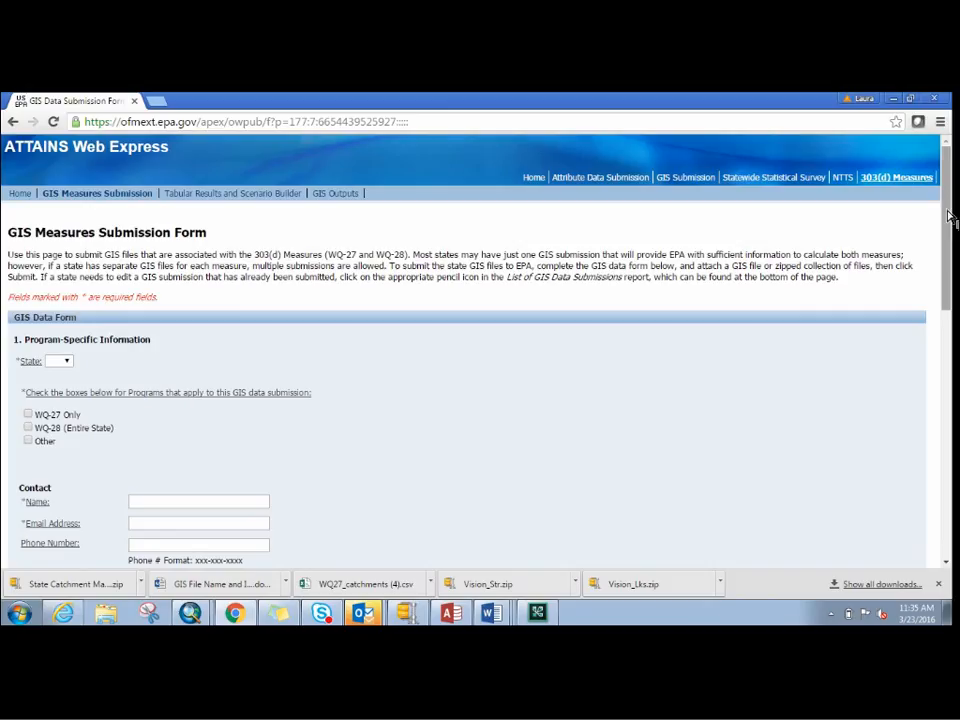
{"action": "left_click", "coordinate": [345, 195]}
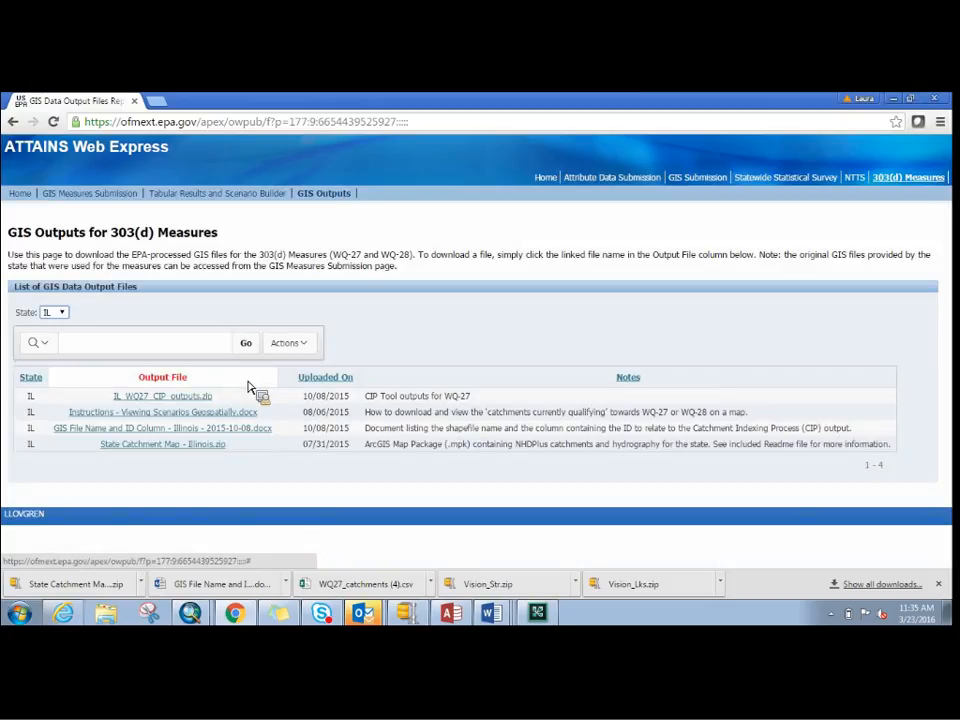
{"action": "mouse_move", "coordinate": [126, 434]}
{"action": "left_mouse_down"}
{"action": "mouse_move", "coordinate": [118, 436]}
{"action": "mouse_move", "coordinate": [128, 453]}
{"action": "left_mouse_up"}
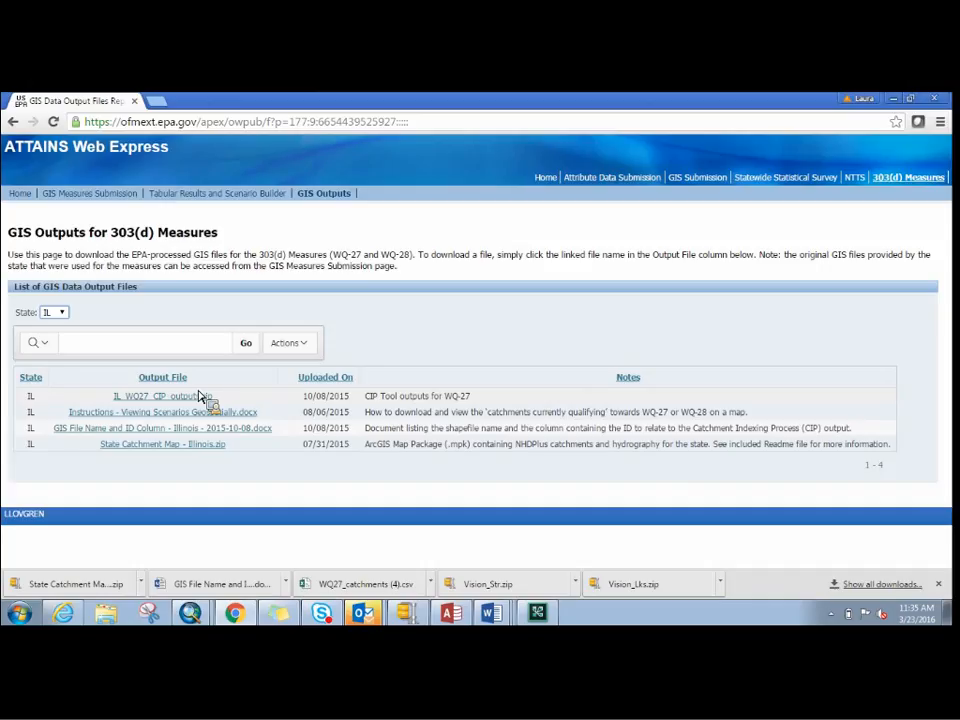
{"action": "mouse_move", "coordinate": [199, 396]}
{"action": "left_mouse_down"}
{"action": "mouse_move", "coordinate": [193, 422]}
{"action": "mouse_move", "coordinate": [199, 411]}
{"action": "left_mouse_up"}
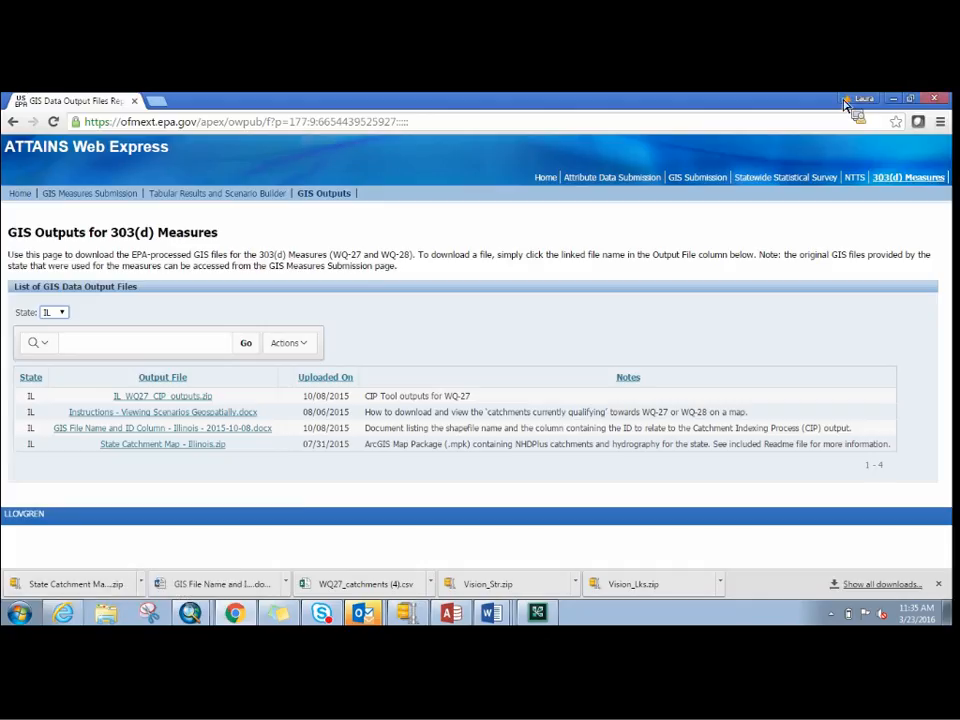
- Dismiss the Weekly GKM data coordination reminder and switch back to the State Catchment Map - Illinois.mxd map in ArcMap
{"action": "left_click", "coordinate": [901, 99]}
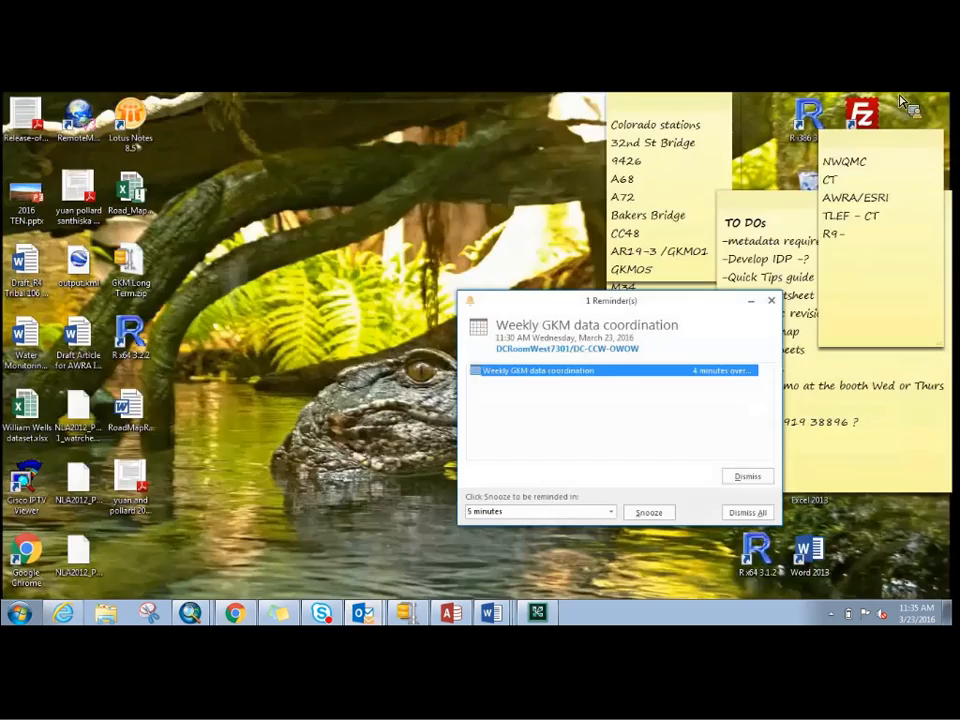
{"action": "left_click", "coordinate": [749, 481]}
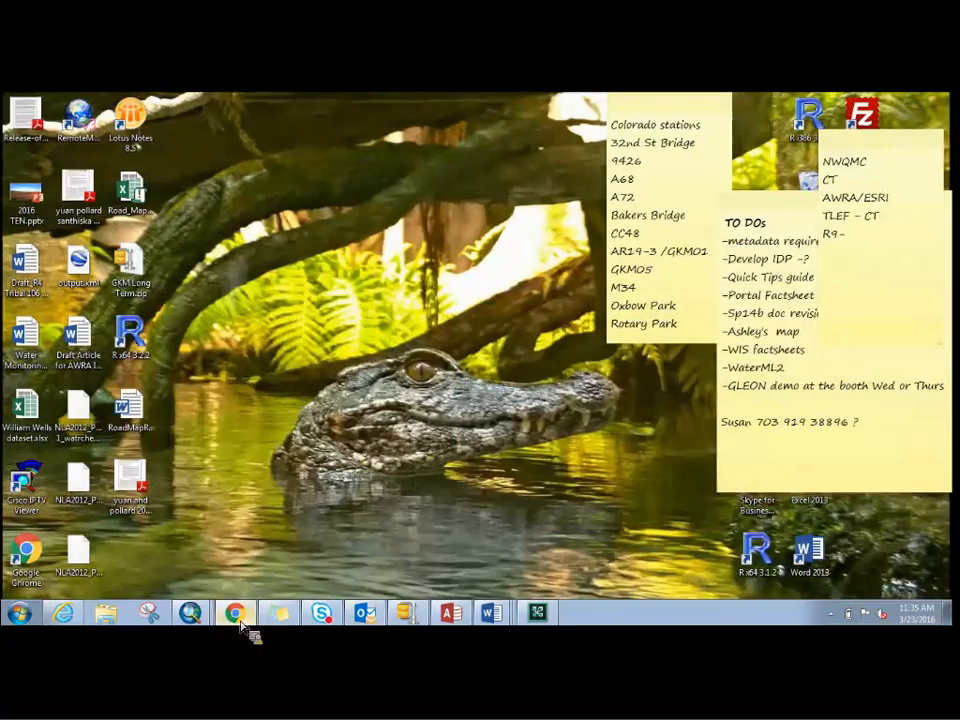
{"action": "left_click", "coordinate": [240, 613]}
{"action": "mouse_move", "coordinate": [197, 621]}
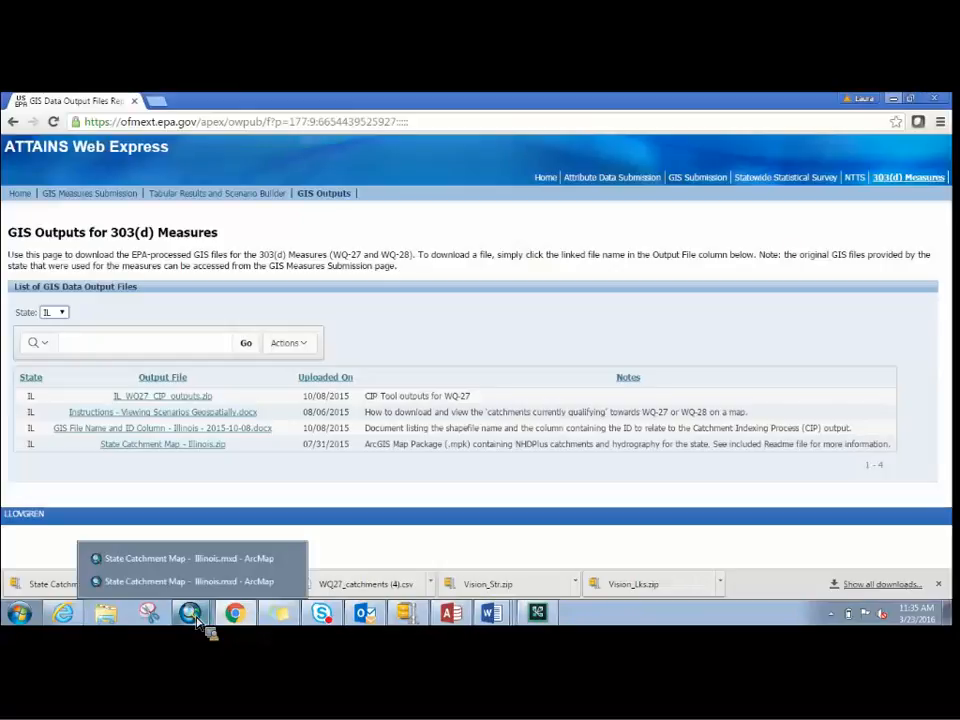
{"action": "left_click", "coordinate": [228, 581]}
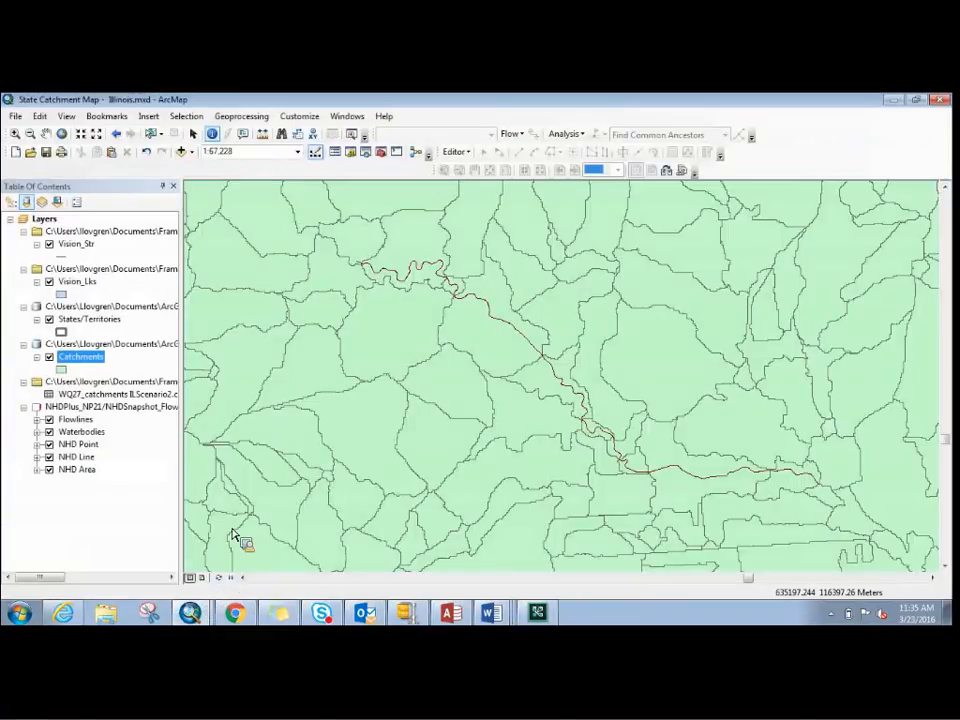
- Add the tables Vision_Lks_2Catch_job1039.csv and Vision_Str_2Catch_job1040.csv from the Illinois Scenario Demo folder to the map
{"action": "left_click", "coordinate": [190, 152]}
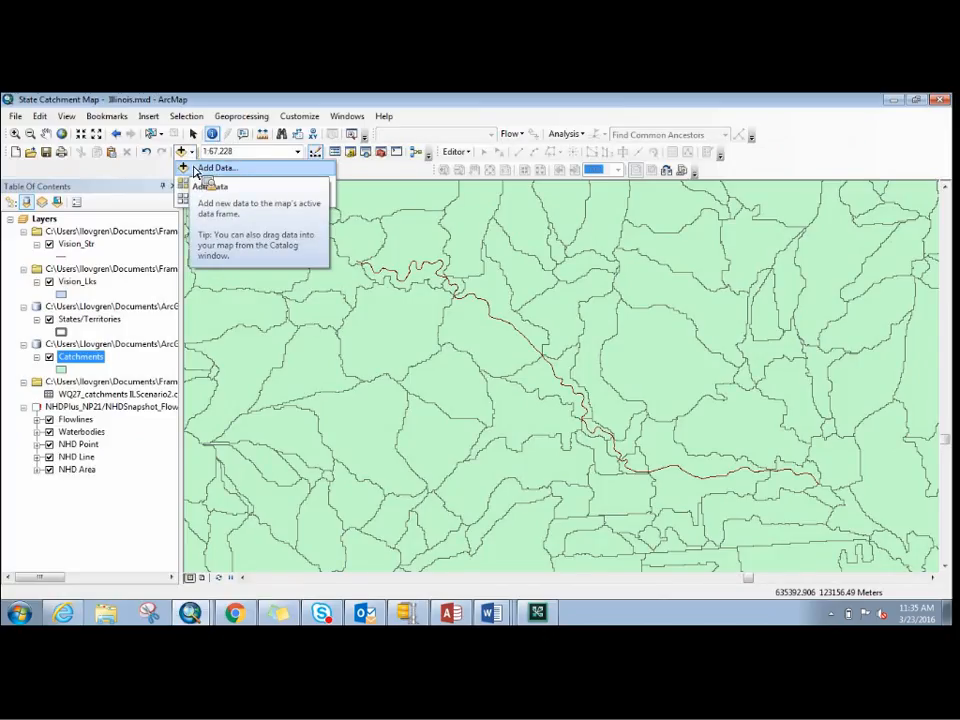
{"action": "left_click", "coordinate": [195, 170]}
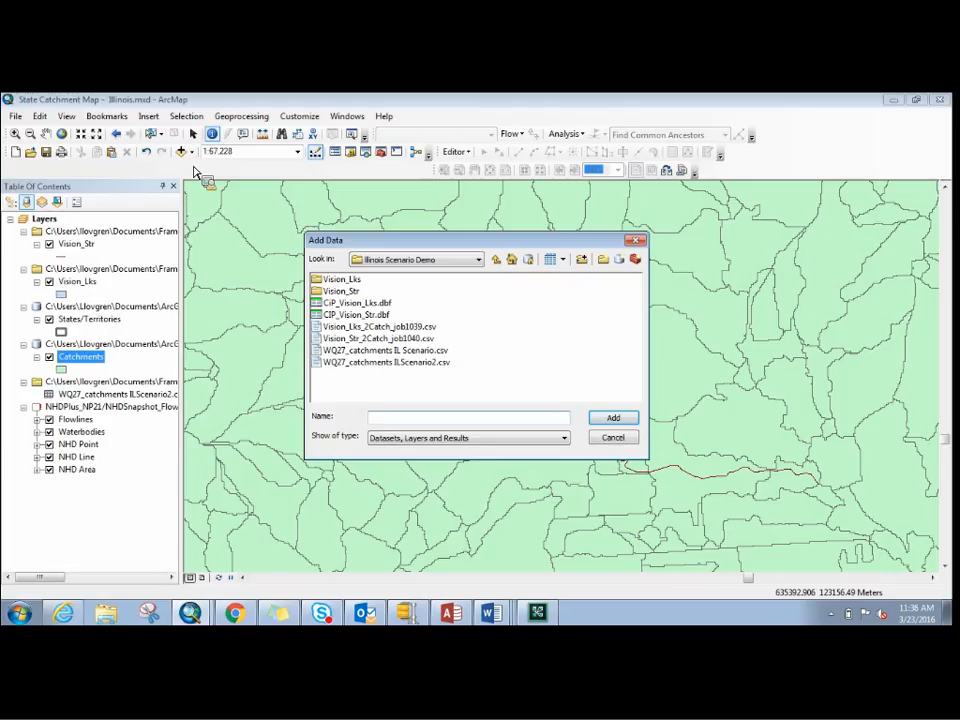
{"action": "left_click", "coordinate": [338, 331]}
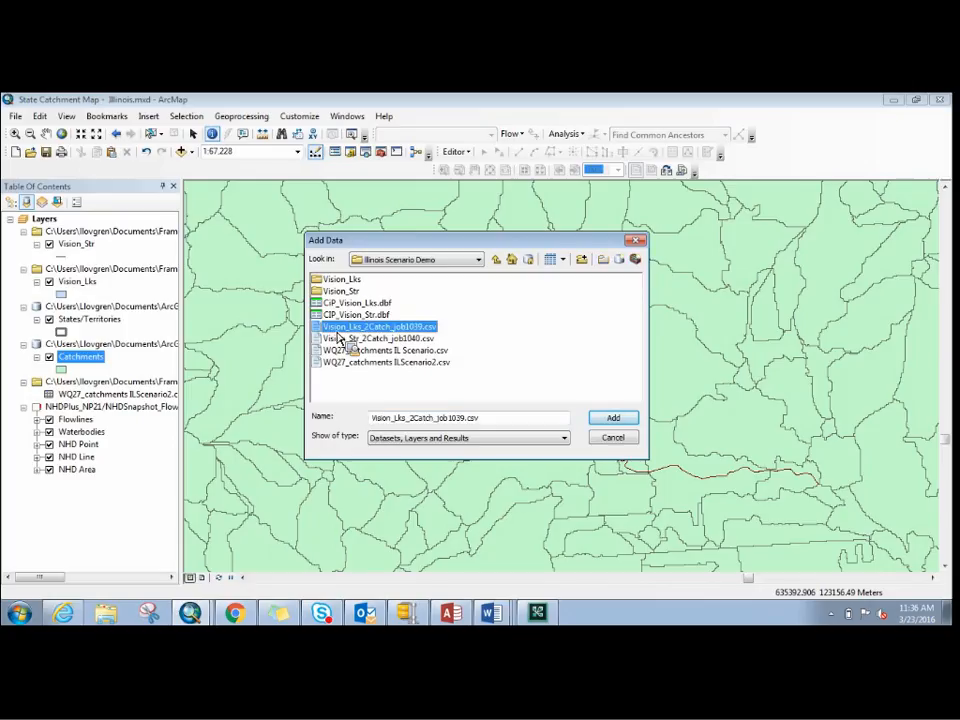
{"action": "left_click_drag", "start_coordinate": [338, 338], "coordinate": [405, 351]}
{"action": "left_click", "coordinate": [404, 342], "text": "ctrl"}
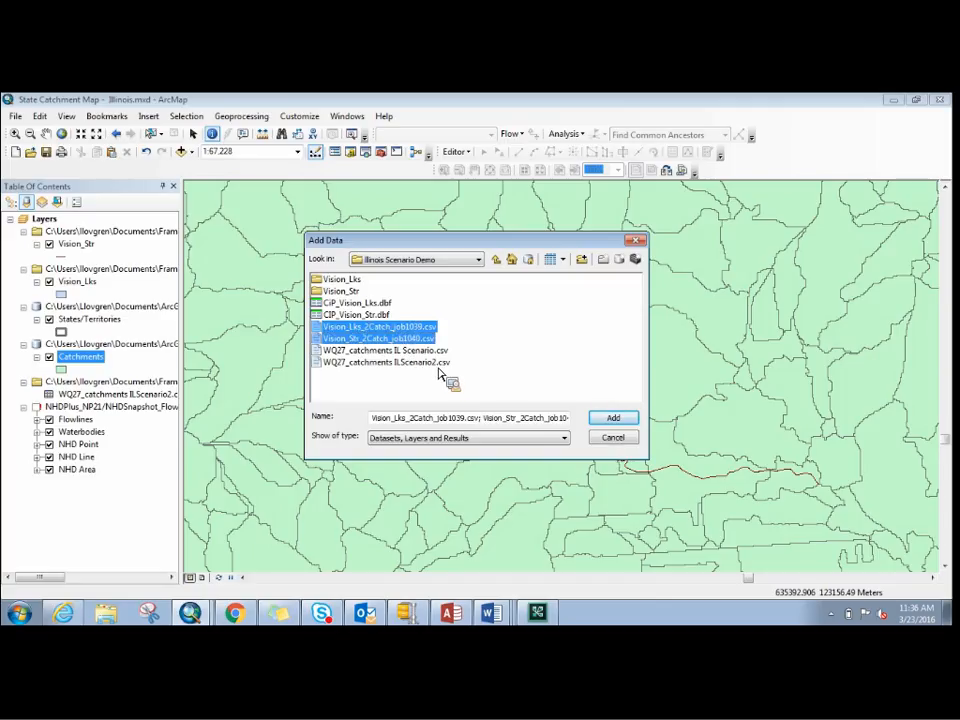
{"action": "left_click", "coordinate": [608, 422]}
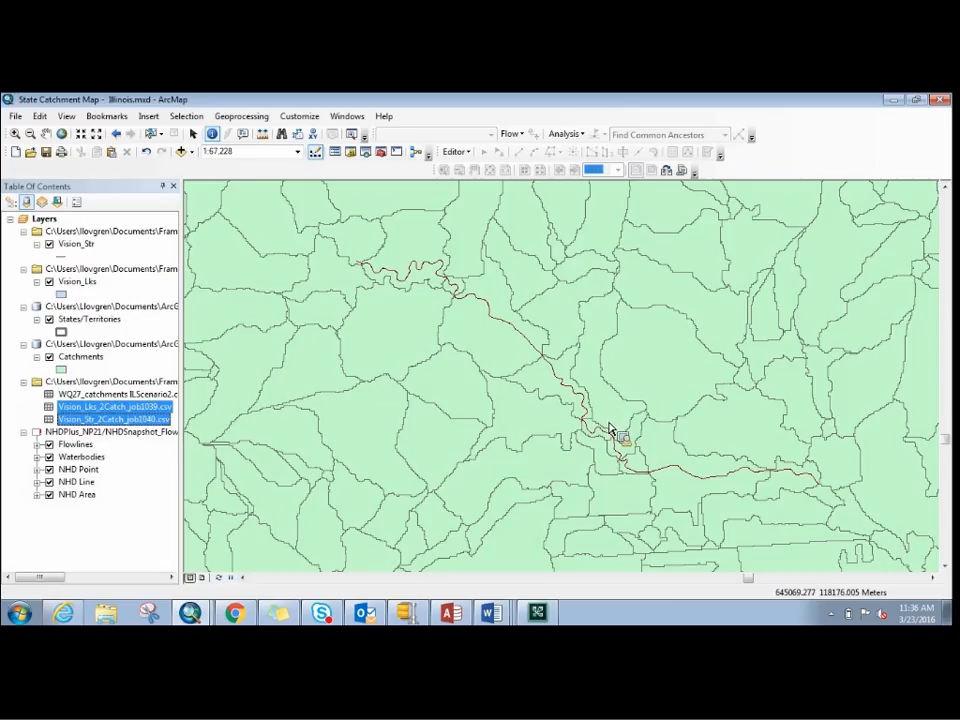
{"action": "left_click", "coordinate": [100, 457]}
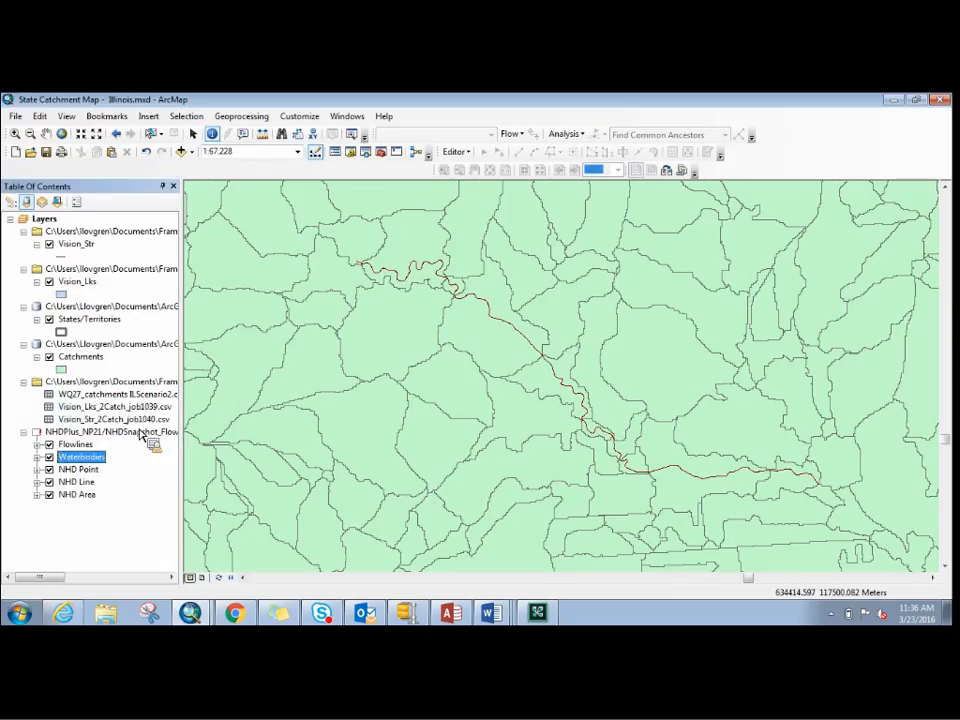
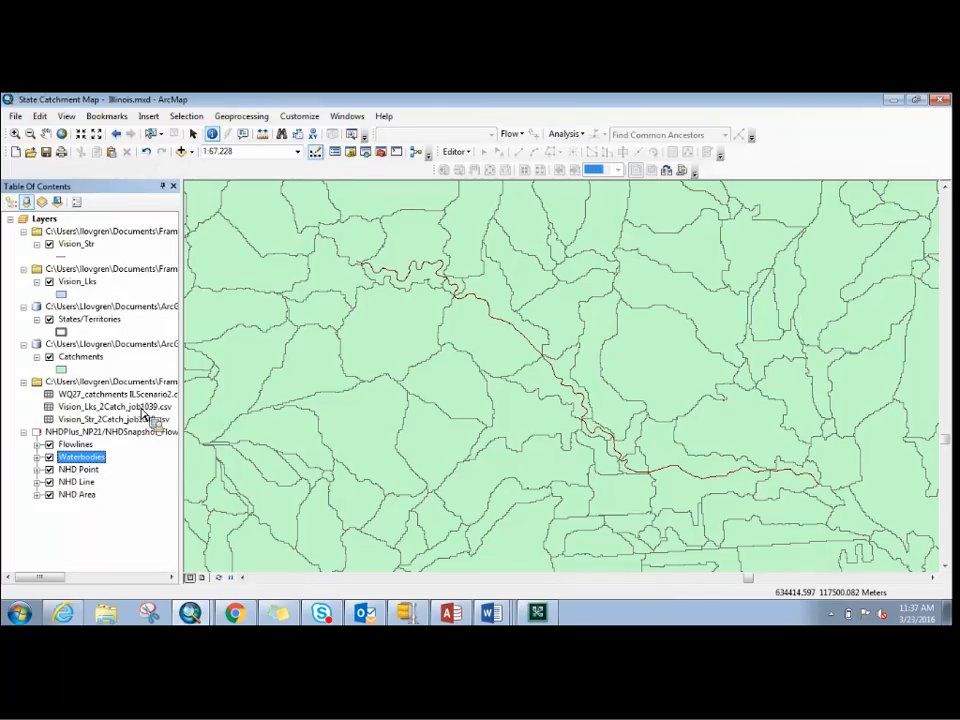
- Start exporting all records of Vision_Lks_2Catch_job1039.csv to the Vision_Lks folder, with dBASE Table as the output type
{"action": "right_click", "coordinate": [139, 407]}
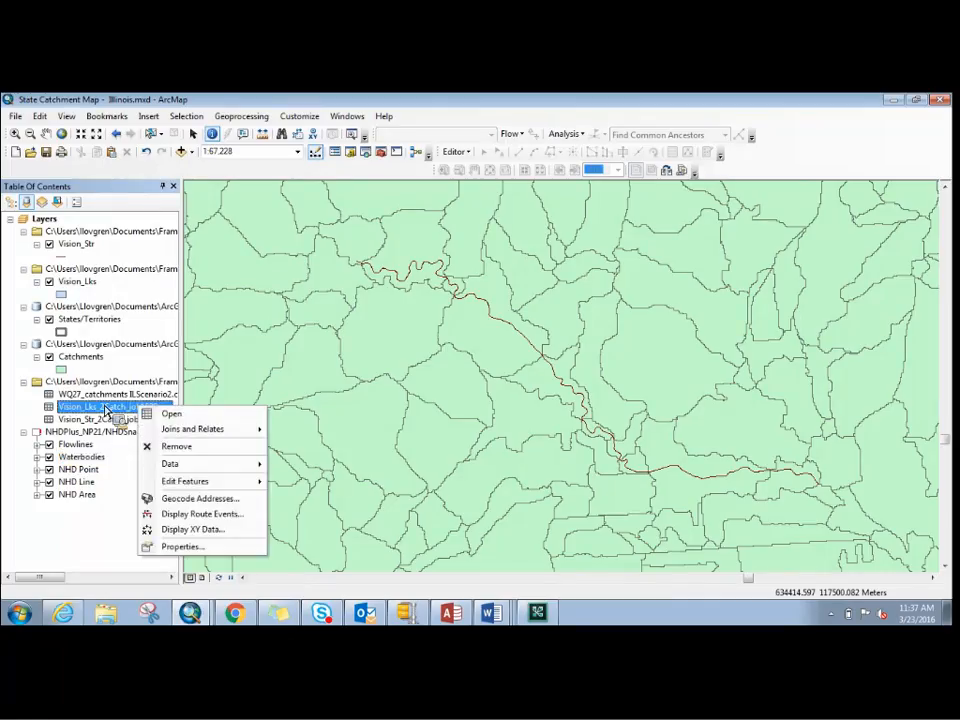
{"action": "mouse_move", "coordinate": [236, 467]}
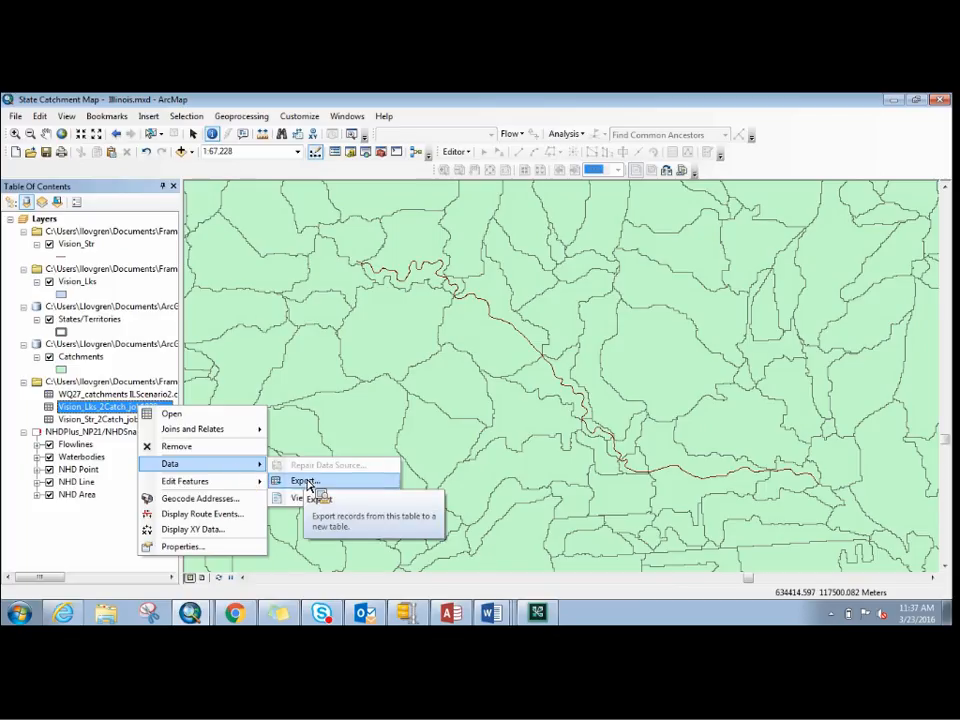
{"action": "left_click", "coordinate": [110, 410]}
{"action": "right_click", "coordinate": [107, 407]}
{"action": "mouse_move", "coordinate": [195, 465]}
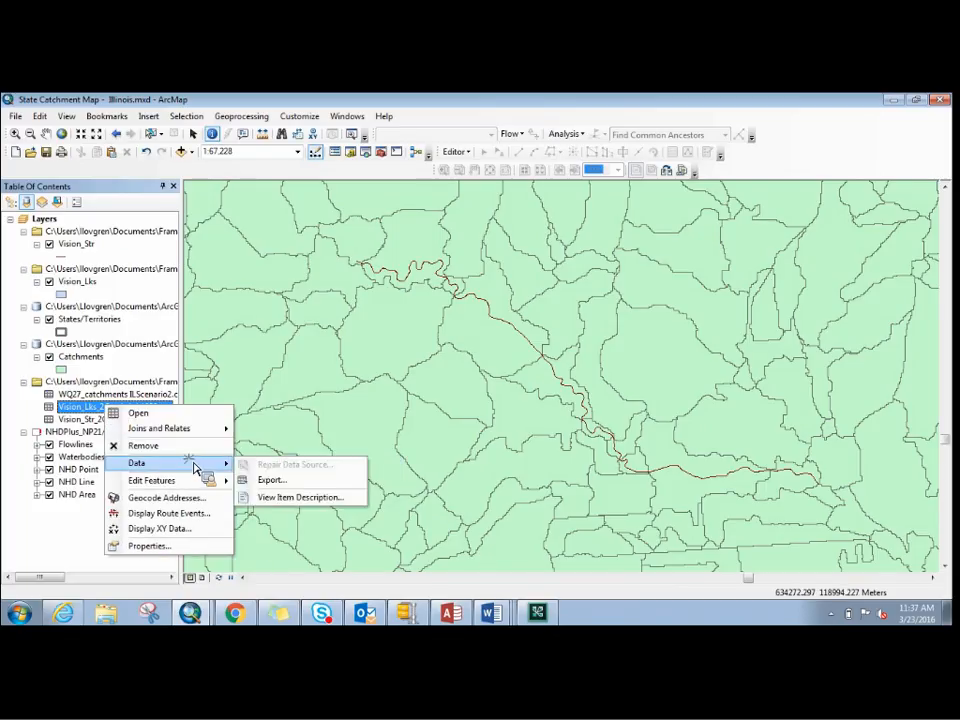
{"action": "left_click", "coordinate": [280, 483]}
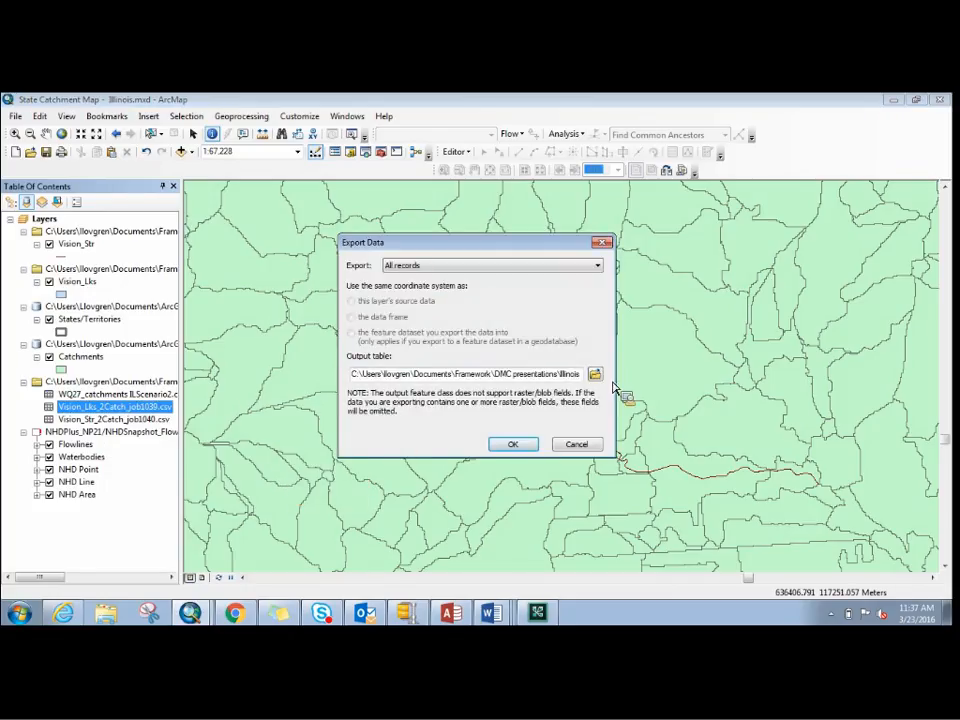
{"action": "left_click", "coordinate": [598, 376]}
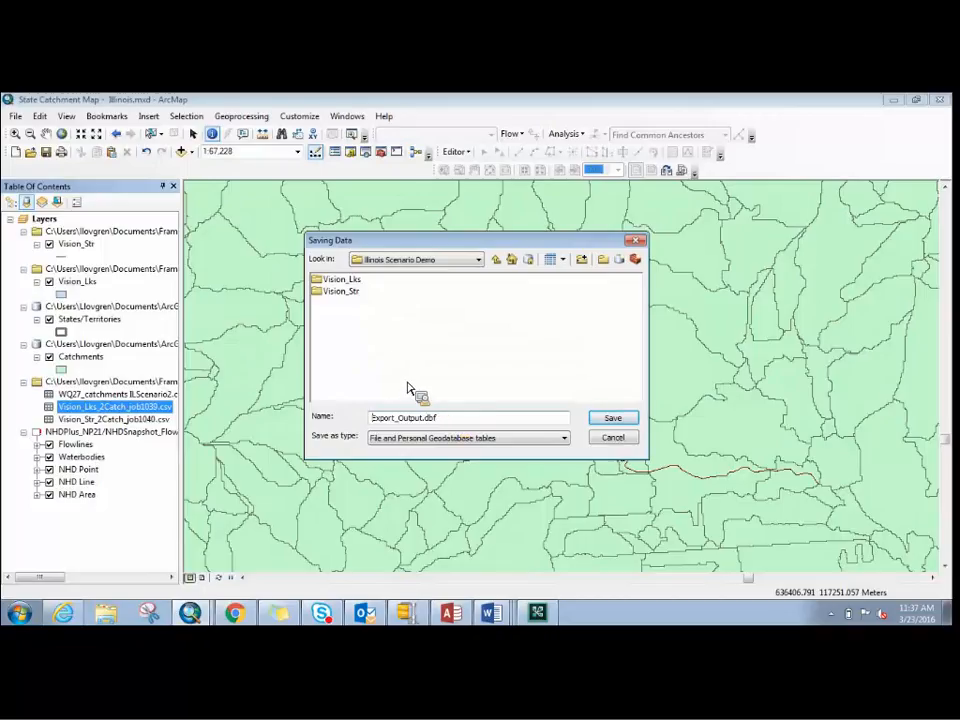
{"action": "double_click", "coordinate": [356, 281]}
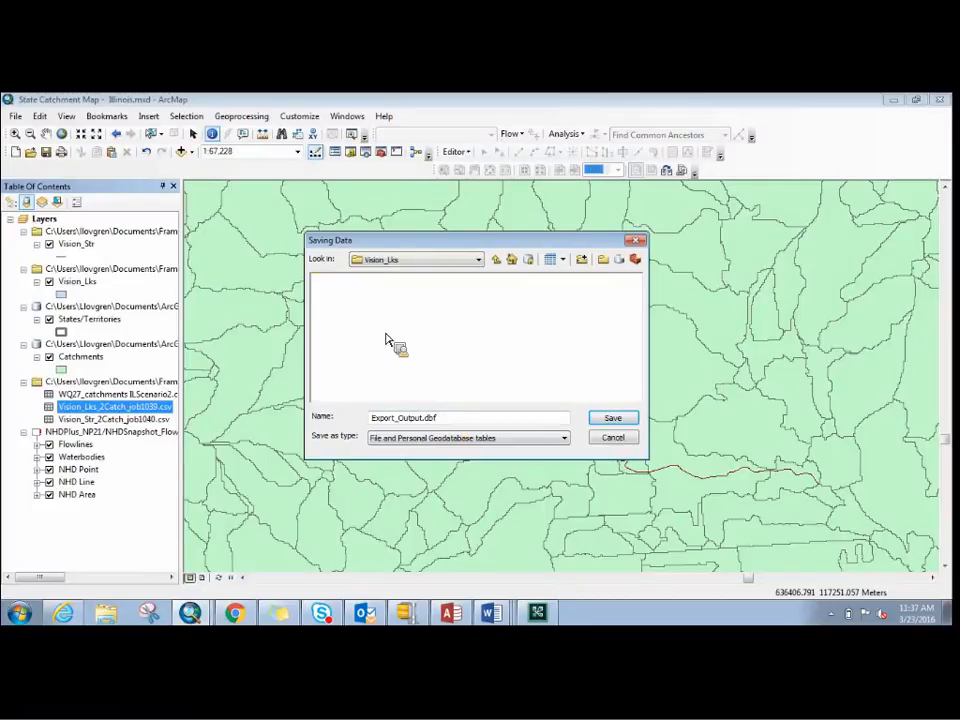
{"action": "left_click", "coordinate": [489, 439]}
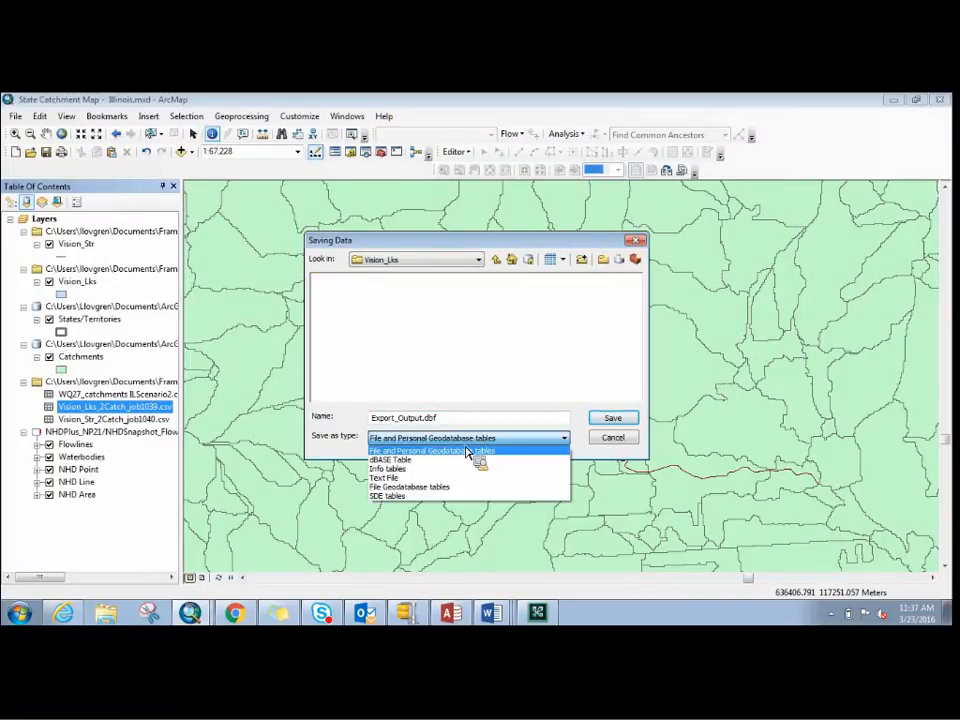
{"action": "left_click", "coordinate": [409, 461]}
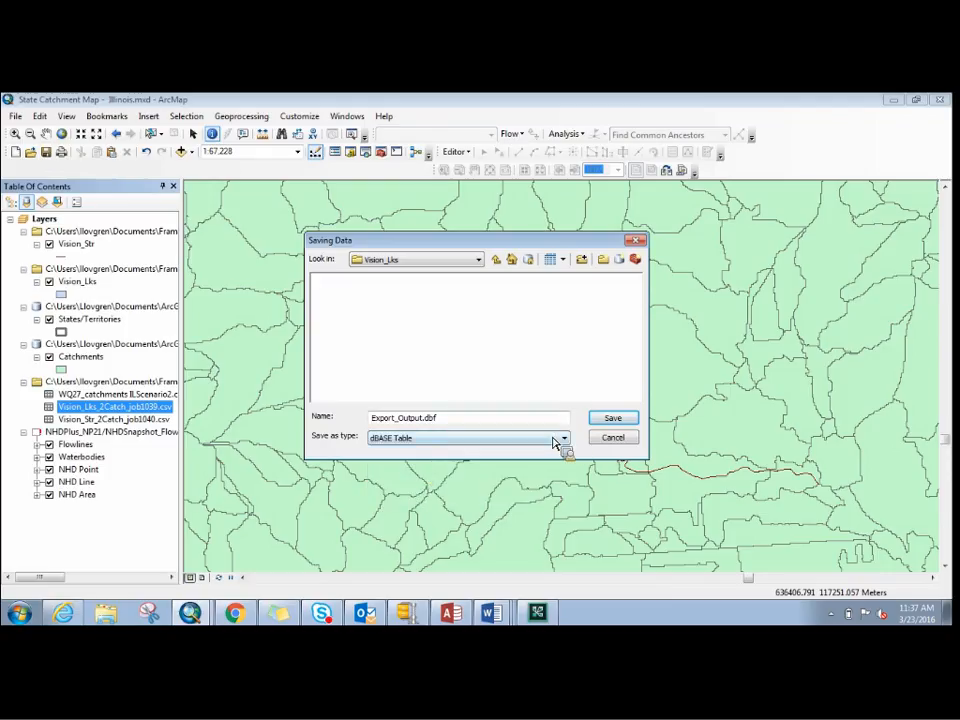
- Name the lakes output VisionLkstoCatch.dbf, run the export and add the new table to the map
{"action": "left_click", "coordinate": [426, 420]}
{"action": "double_click", "coordinate": [426, 421]}
{"action": "type", "text": "Vis"}
{"action": "type", "text": "ionLks"}
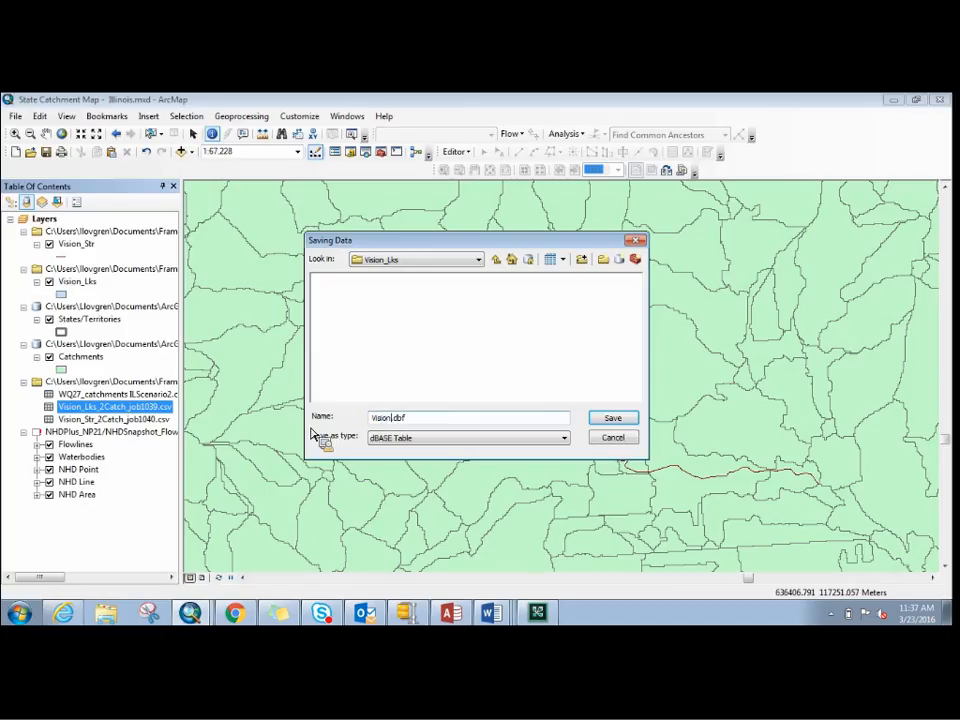
{"action": "type", "text": "toCatch"}
{"action": "left_click", "coordinate": [612, 418]}
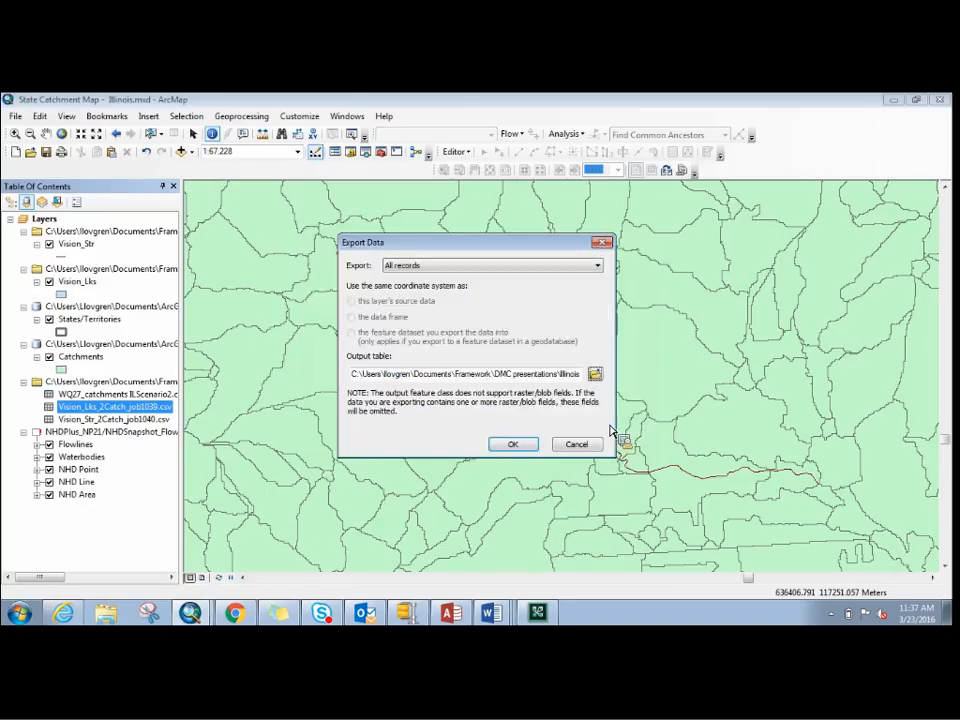
{"action": "left_click", "coordinate": [535, 444]}
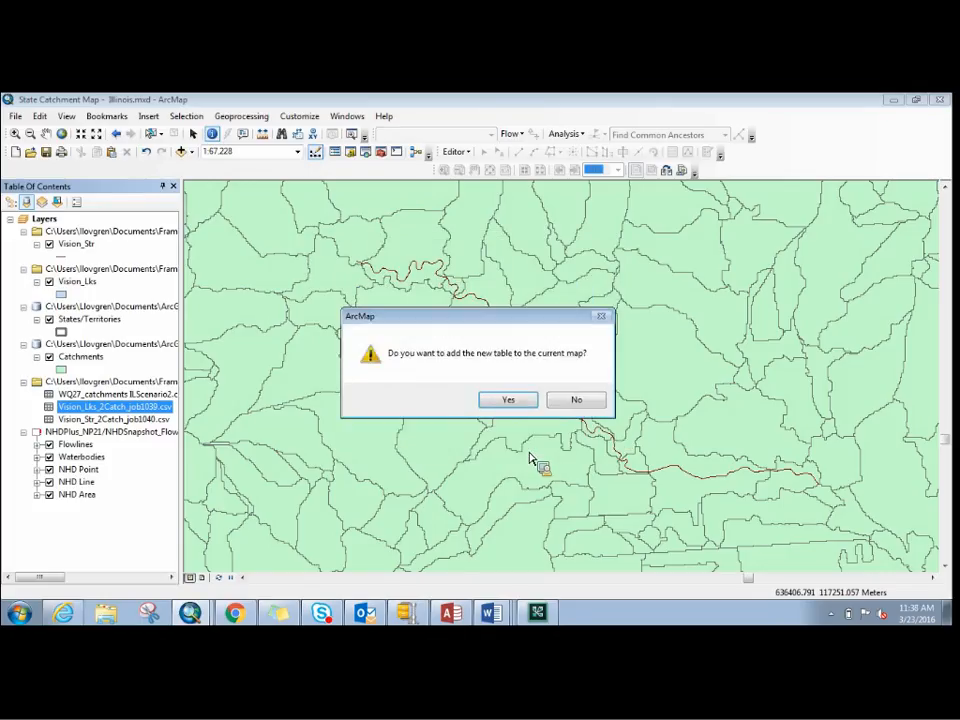
{"action": "key", "text": "Return"}
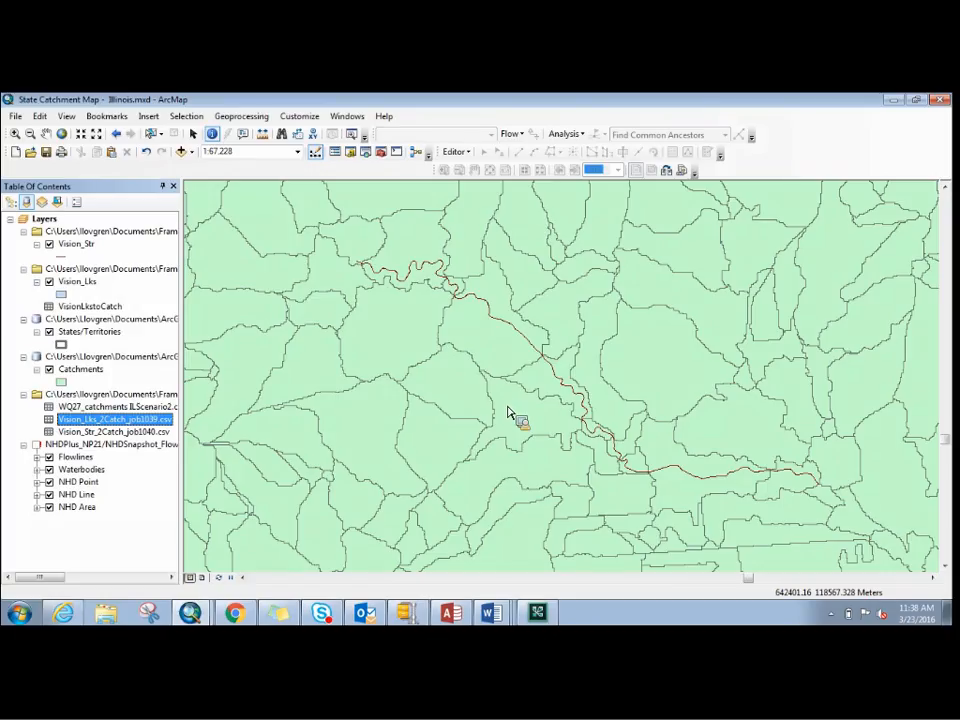
- Start exporting all records of Vision_Str_2Catch_job1040.csv, with the Vision_Str folder as the output location
{"action": "left_click_drag", "start_coordinate": [508, 413], "coordinate": [113, 432]}
{"action": "right_click", "coordinate": [113, 432]}
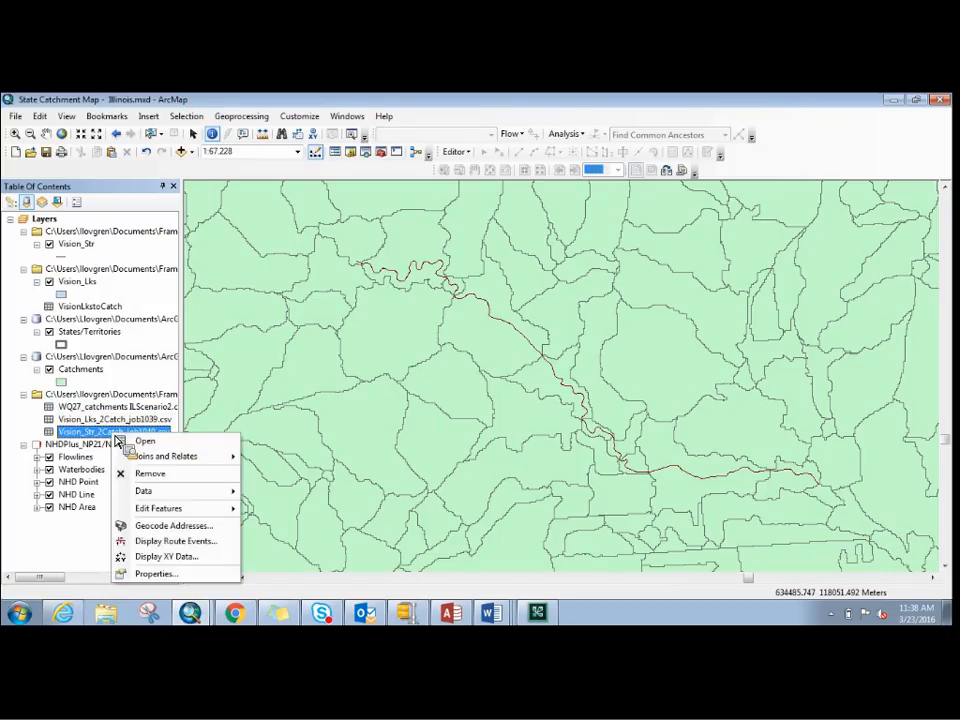
{"action": "mouse_move", "coordinate": [217, 497]}
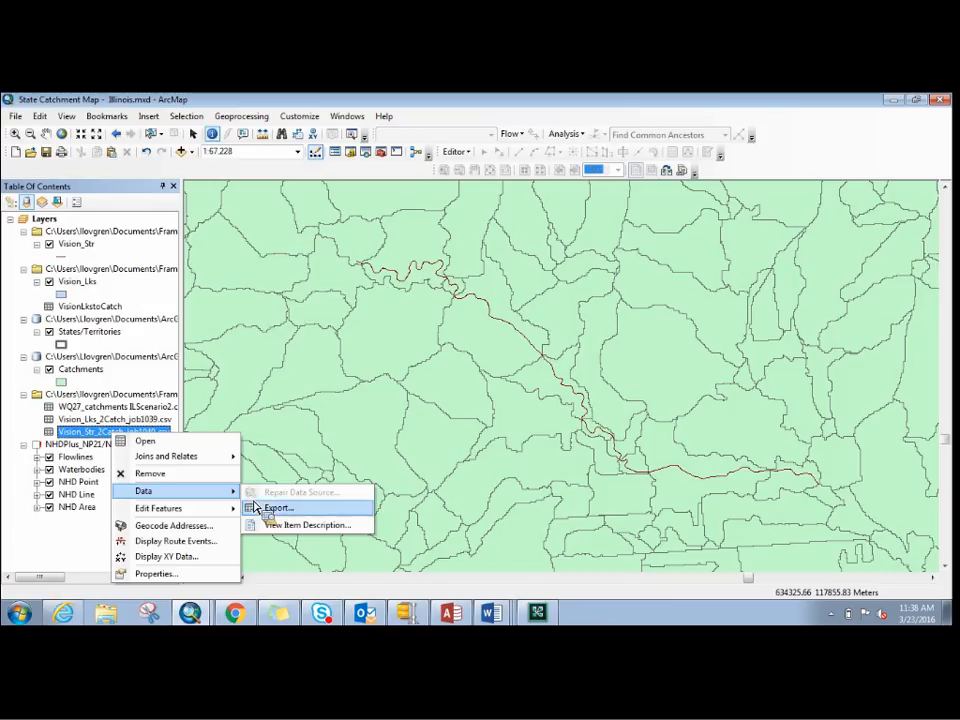
{"action": "left_click", "coordinate": [271, 509]}
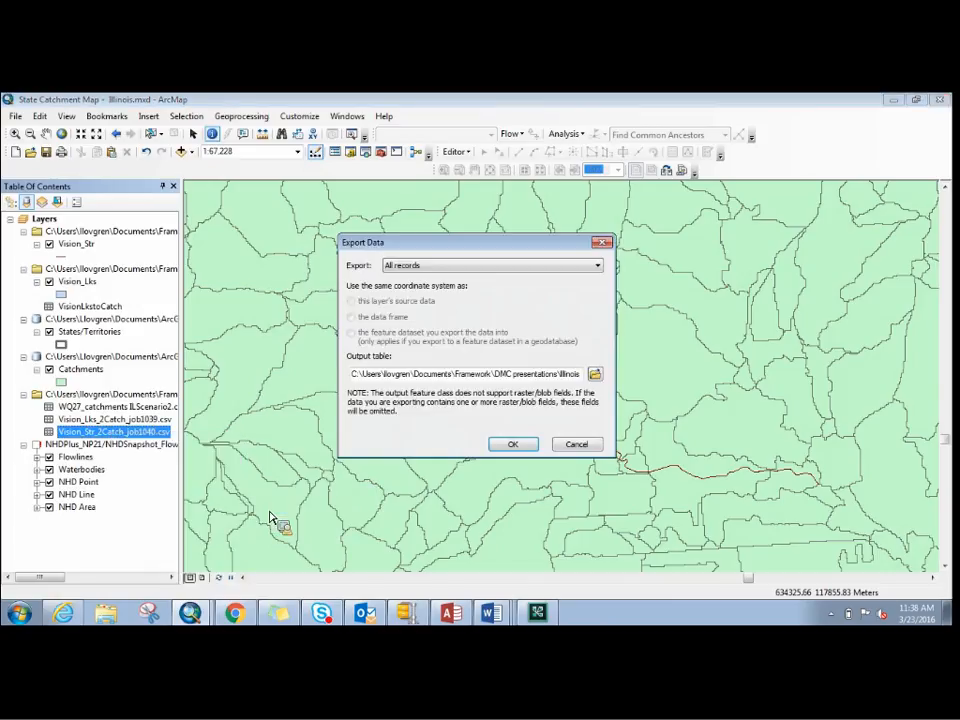
{"action": "left_click", "coordinate": [595, 373]}
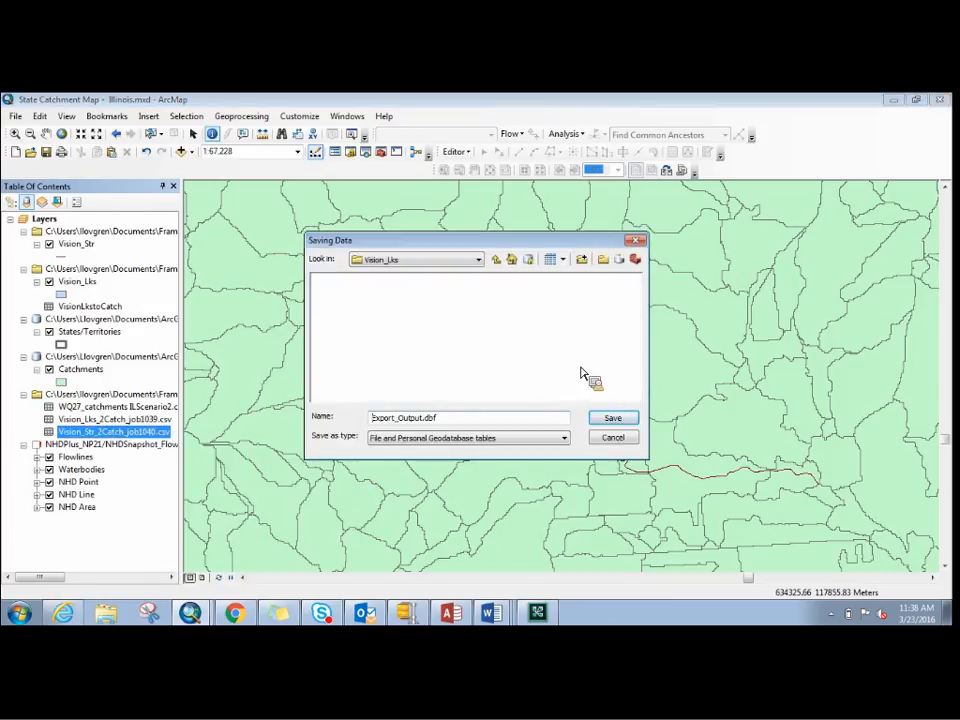
{"action": "left_click", "coordinate": [496, 260]}
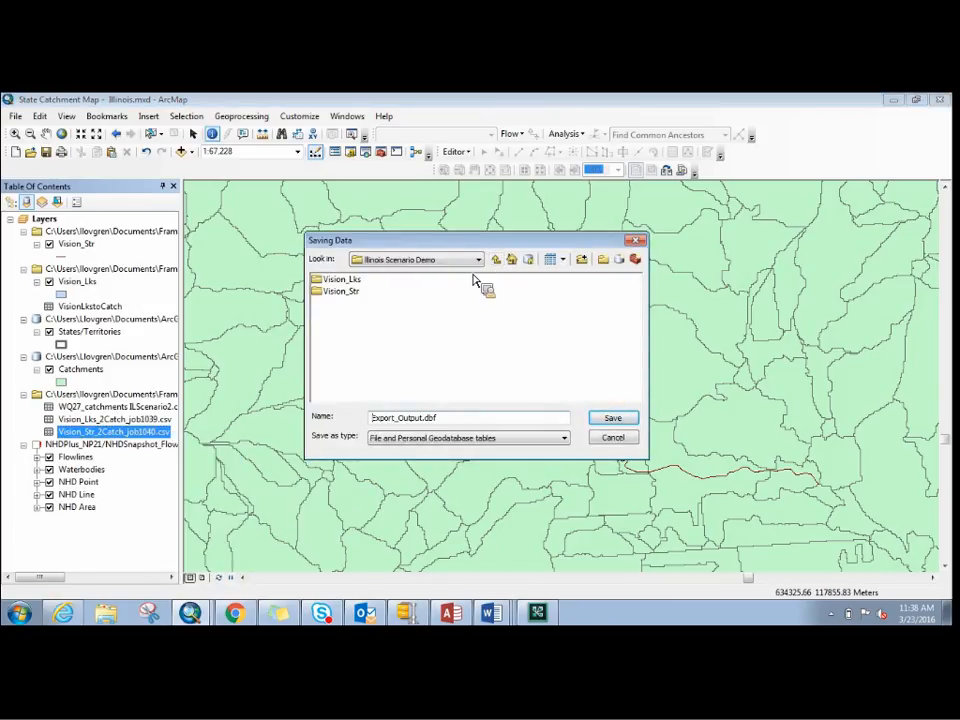
{"action": "double_click", "coordinate": [343, 292]}
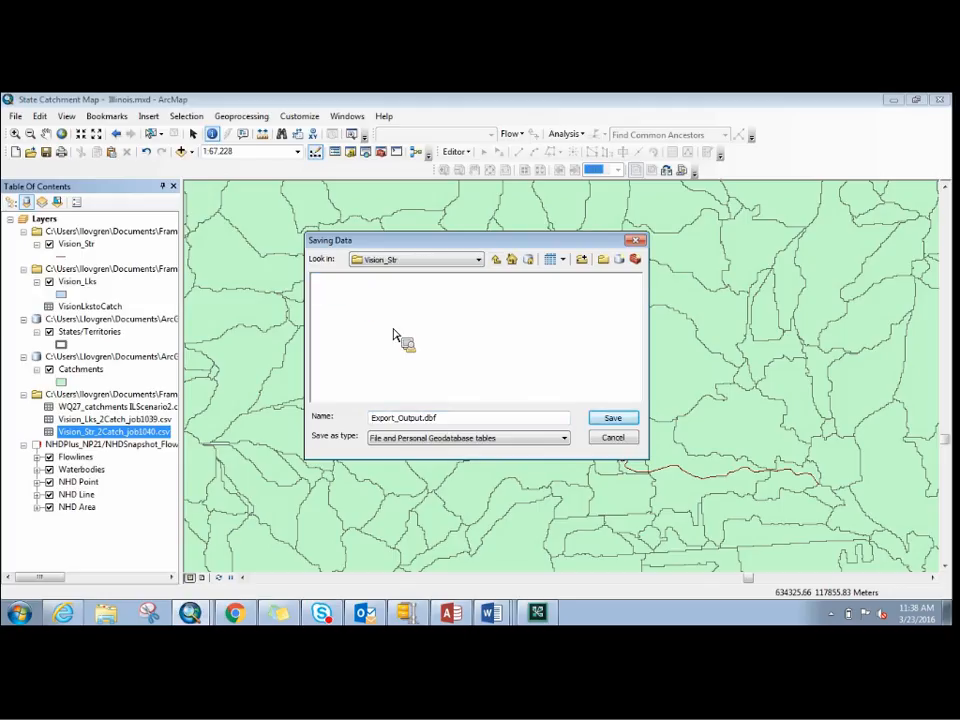
- Name the stream output table visionStrtoCatch.dbf
{"action": "double_click", "coordinate": [411, 419]}
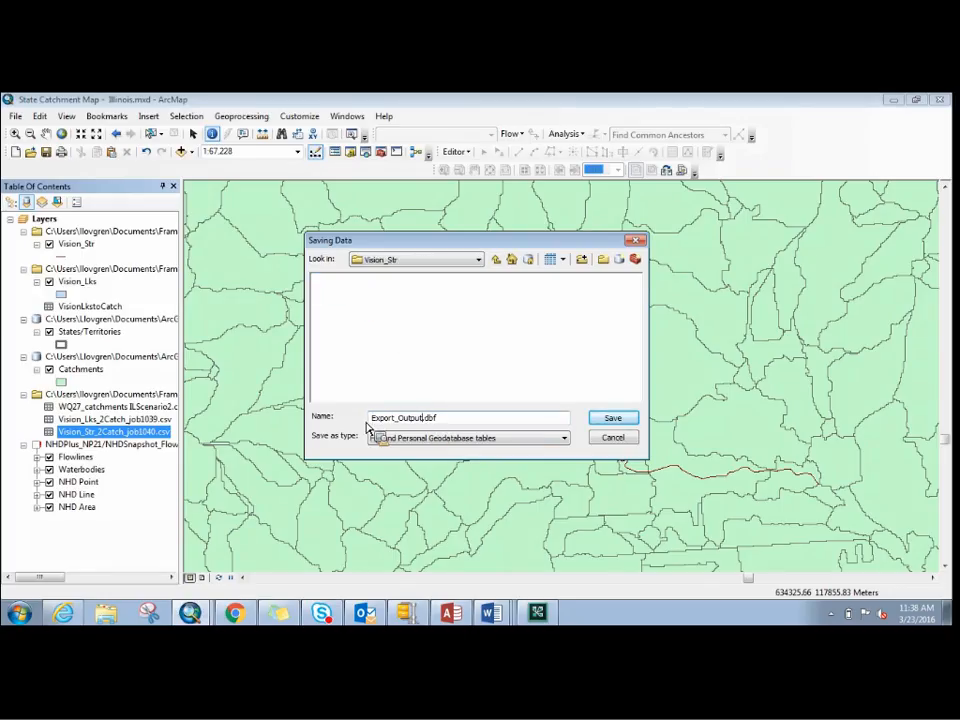
{"action": "type", "text": "Cis"}
{"action": "key", "text": "BackSpace"}
{"action": "key", "text": "BackSpace"}
{"action": "key", "text": "BackSpace"}
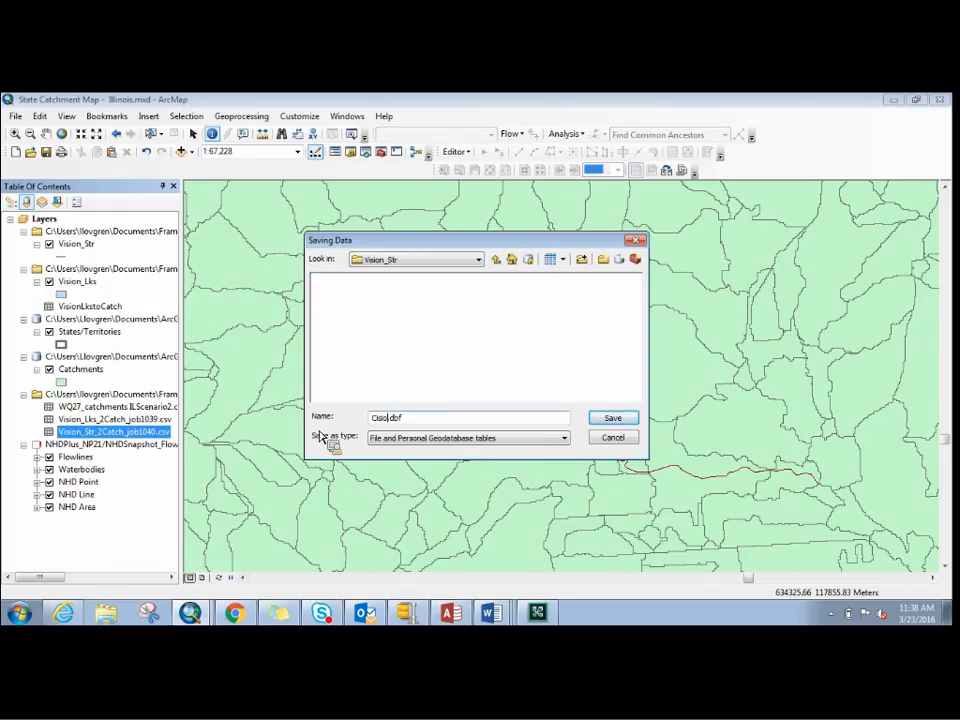
{"action": "type", "text": "visionStrtoCatch"}
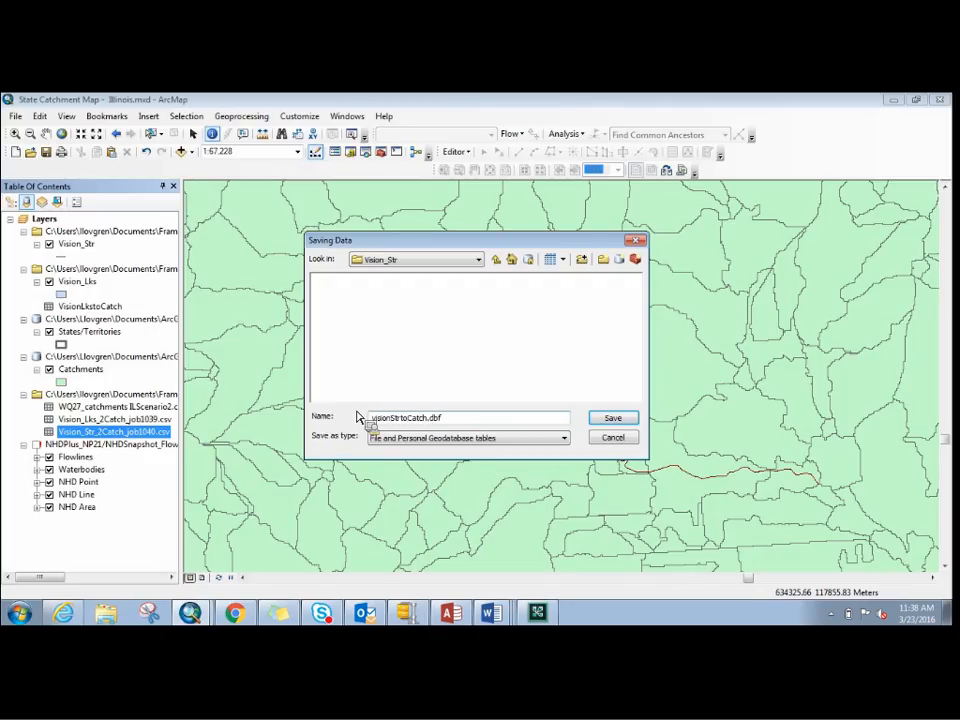
- Save the stream output as a dBASE Table, run the export and add the new table to the map
{"action": "left_click", "coordinate": [564, 438]}
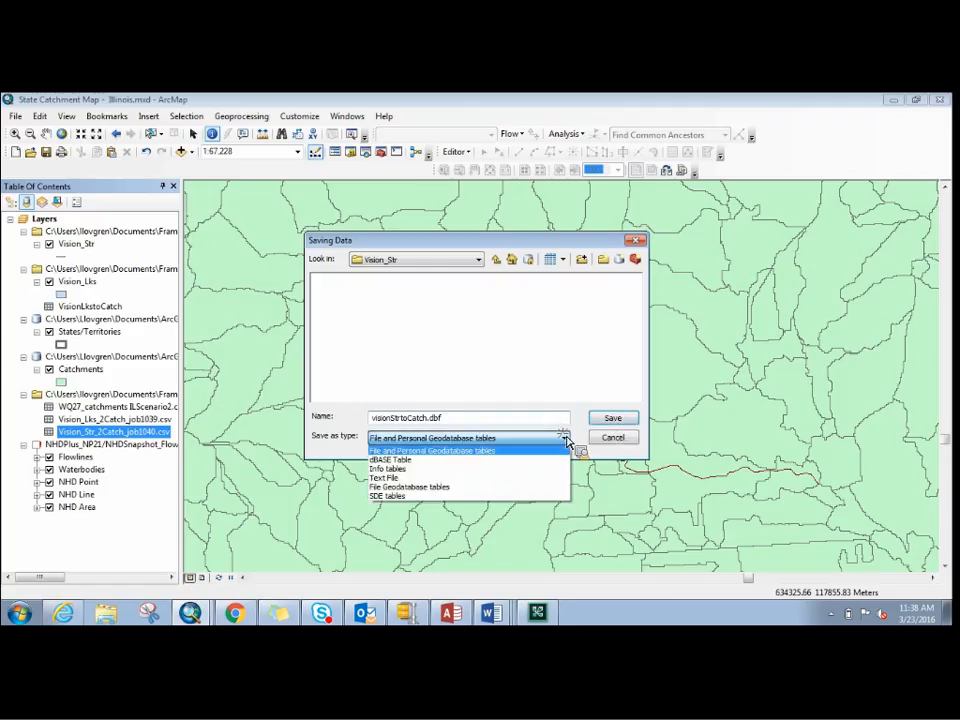
{"action": "left_click", "coordinate": [562, 458]}
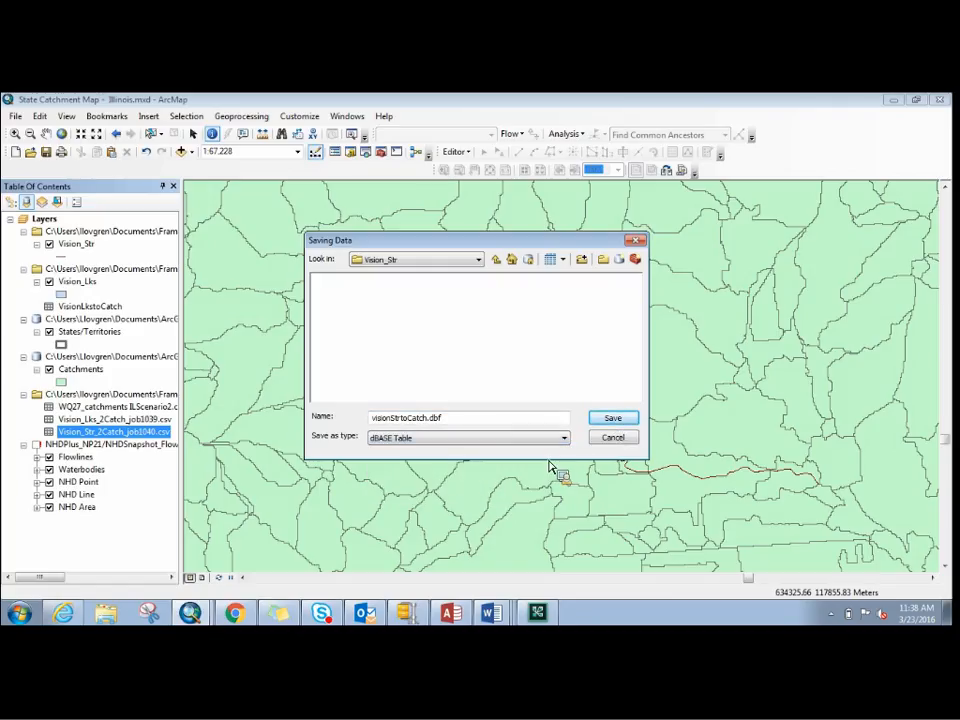
{"action": "left_click", "coordinate": [613, 418]}
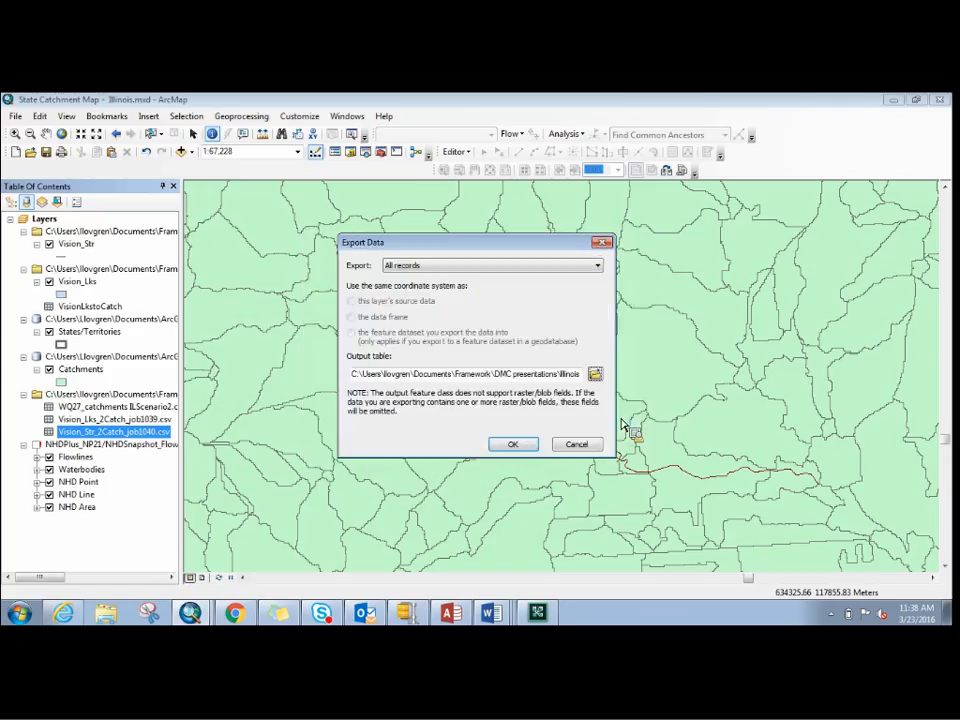
{"action": "left_click", "coordinate": [512, 445]}
{"action": "left_click", "coordinate": [515, 403]}
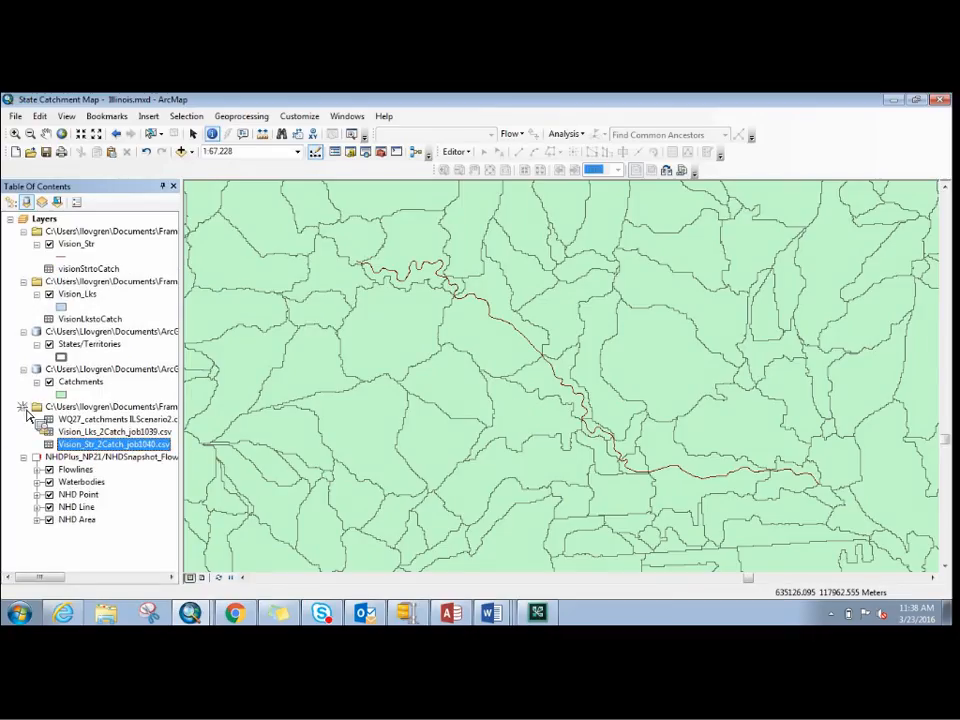
- Collapse the folder group holding the CSV tables and the NHDPlus_NP21 snapshot group in the table of contents
{"action": "left_click", "coordinate": [25, 409]}
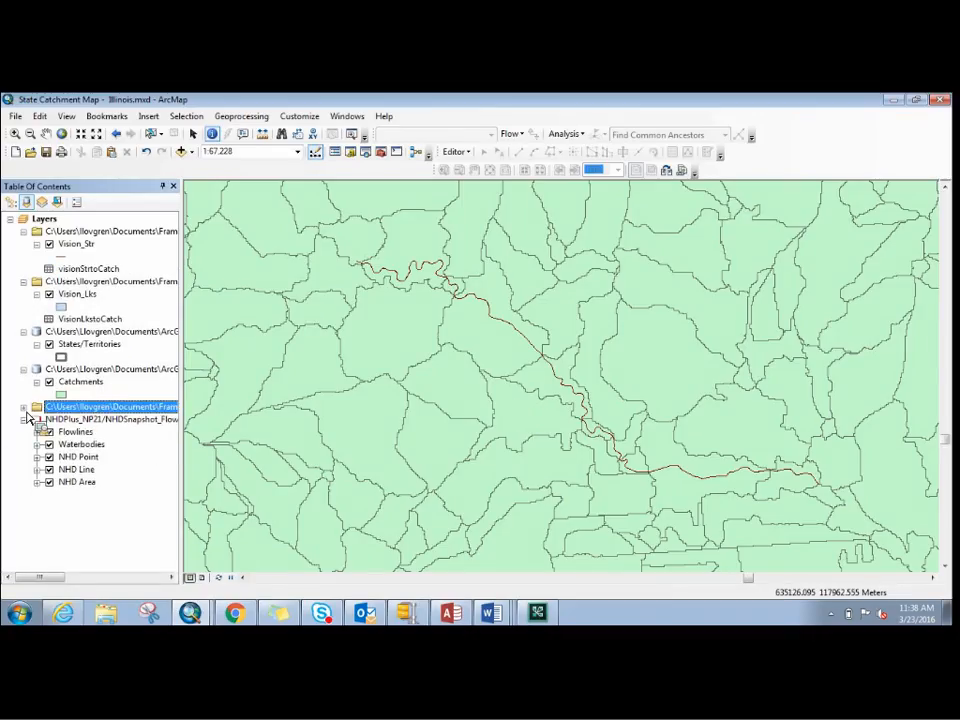
{"action": "left_click", "coordinate": [24, 419]}
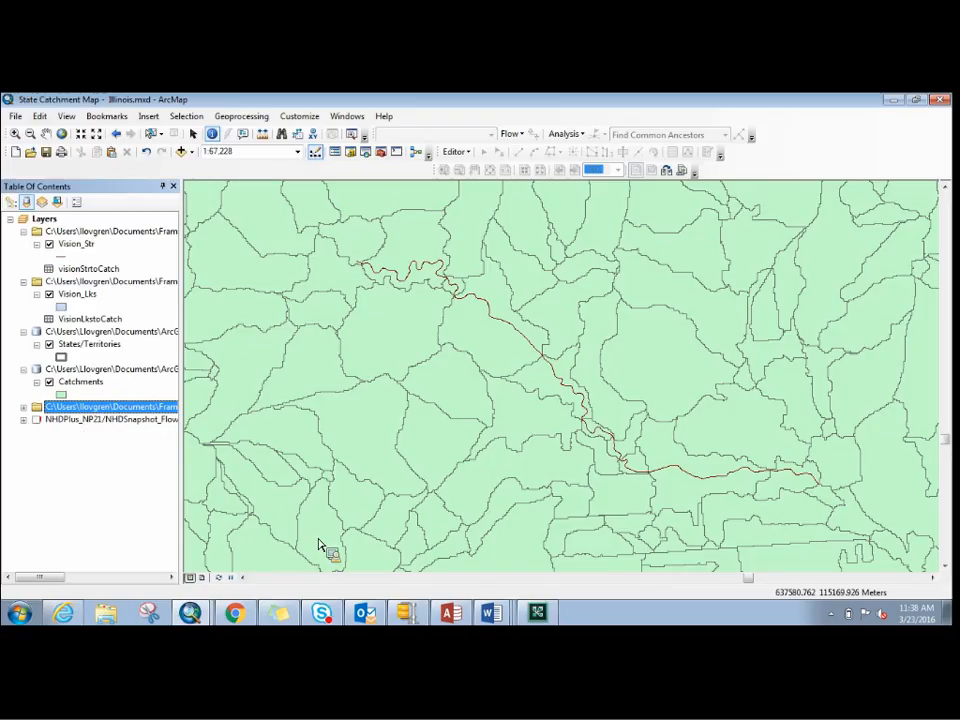
{"action": "left_click", "coordinate": [107, 116]}
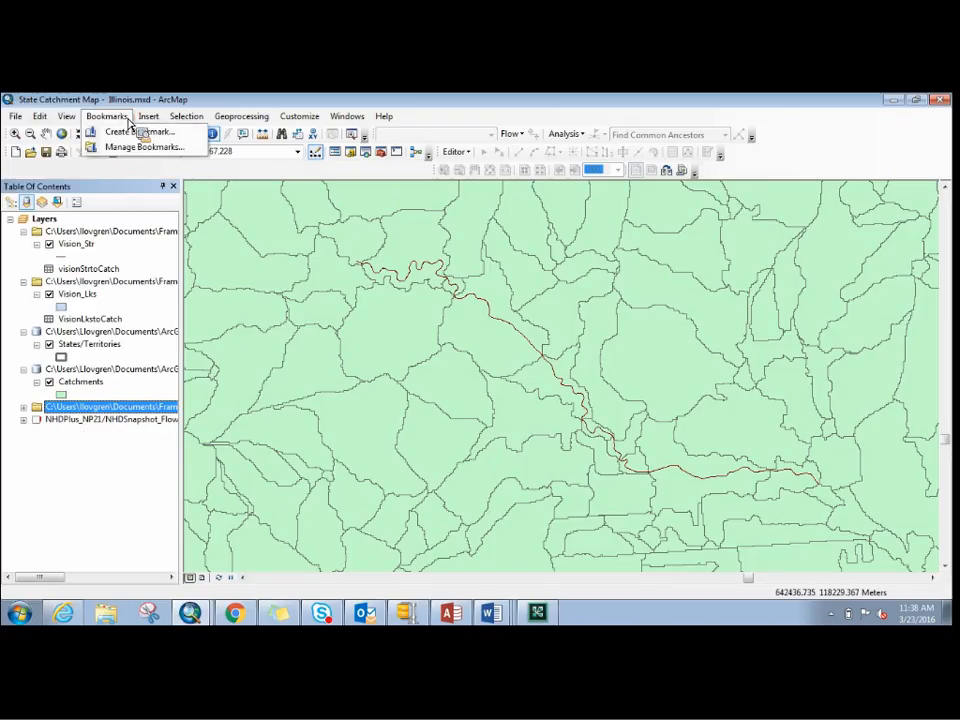
{"action": "left_click", "coordinate": [149, 361]}
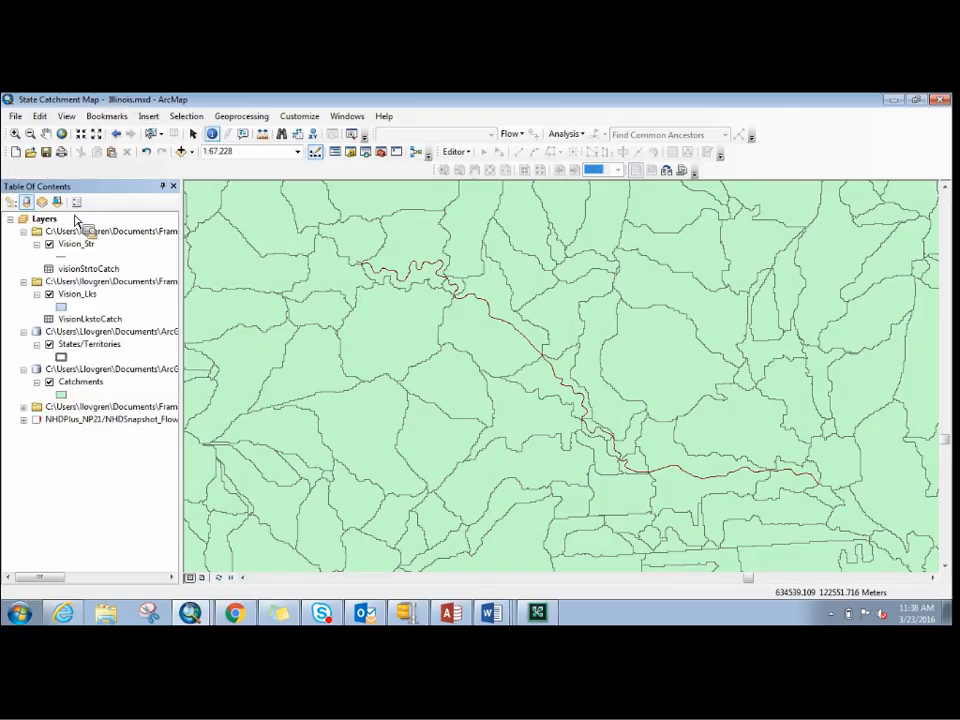
- Zoom the map from the full extent to the whole state of Illinois to view its catchments and Vision streams
{"action": "left_click", "coordinate": [62, 133]}
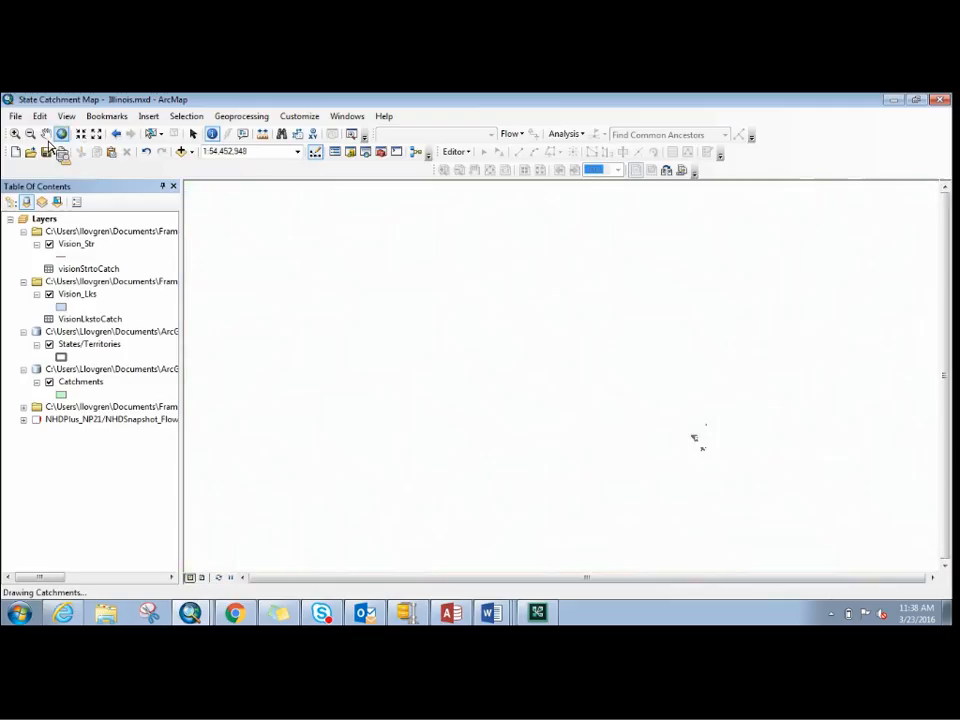
{"action": "left_click", "coordinate": [15, 134]}
{"action": "left_click_drag", "start_coordinate": [677, 403], "coordinate": [712, 456]}
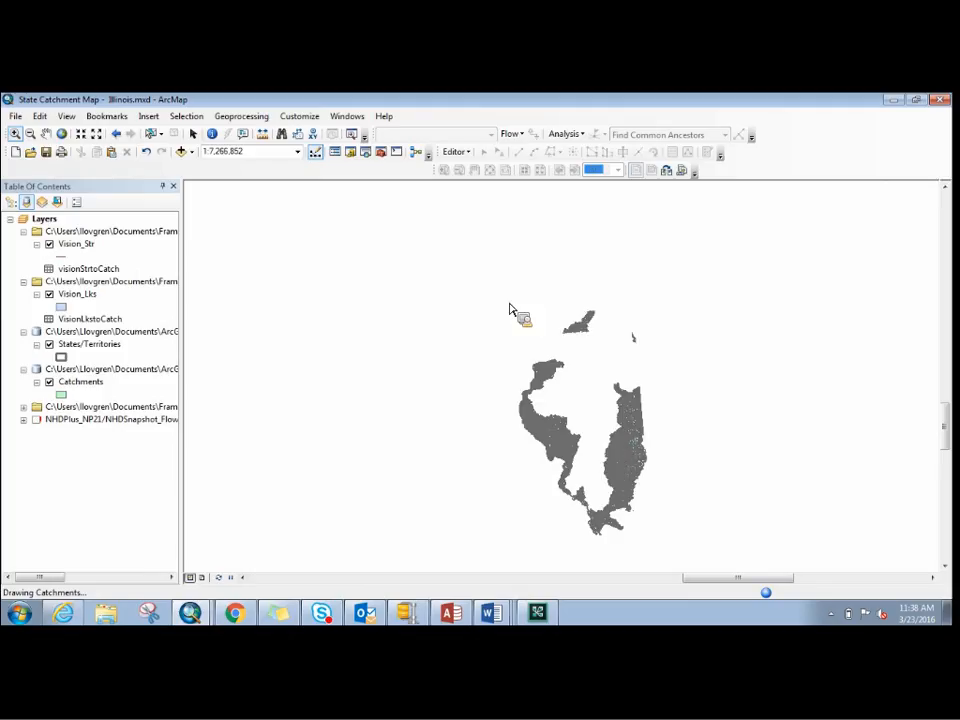
{"action": "mouse_move", "coordinate": [504, 286]}
{"action": "left_mouse_down"}
{"action": "mouse_move", "coordinate": [576, 486]}
{"action": "mouse_move", "coordinate": [640, 528]}
{"action": "mouse_move", "coordinate": [671, 568]}
{"action": "left_mouse_up"}
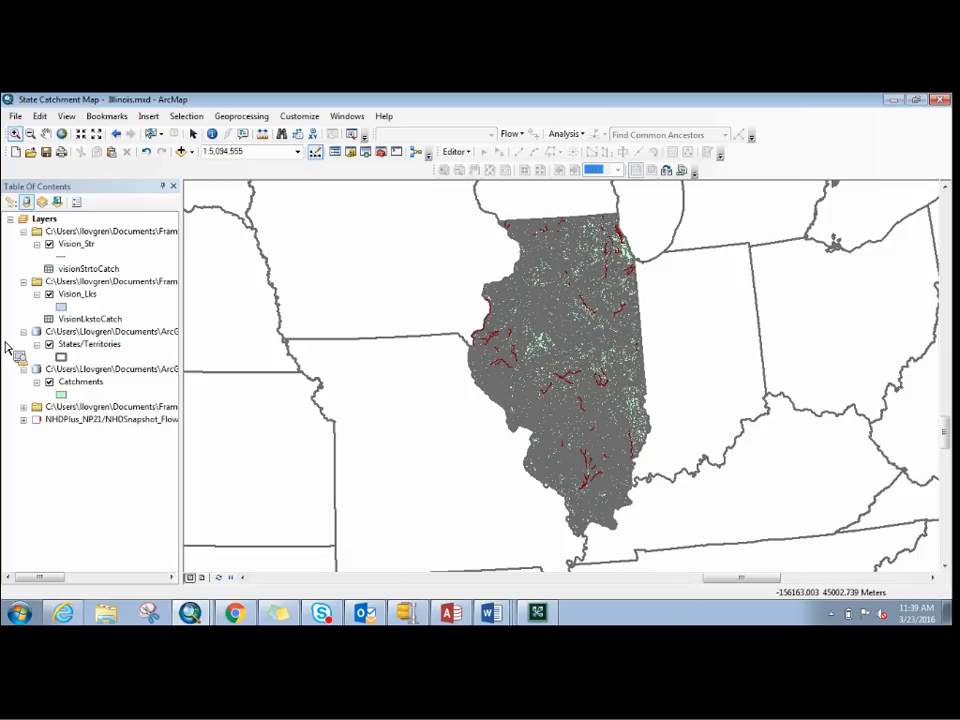
- Start a relate on the Catchments layer and load visionStrtoCatch.dbf from the Vision_Str folder as the related table
{"action": "left_click_drag", "start_coordinate": [123, 292], "coordinate": [111, 331]}
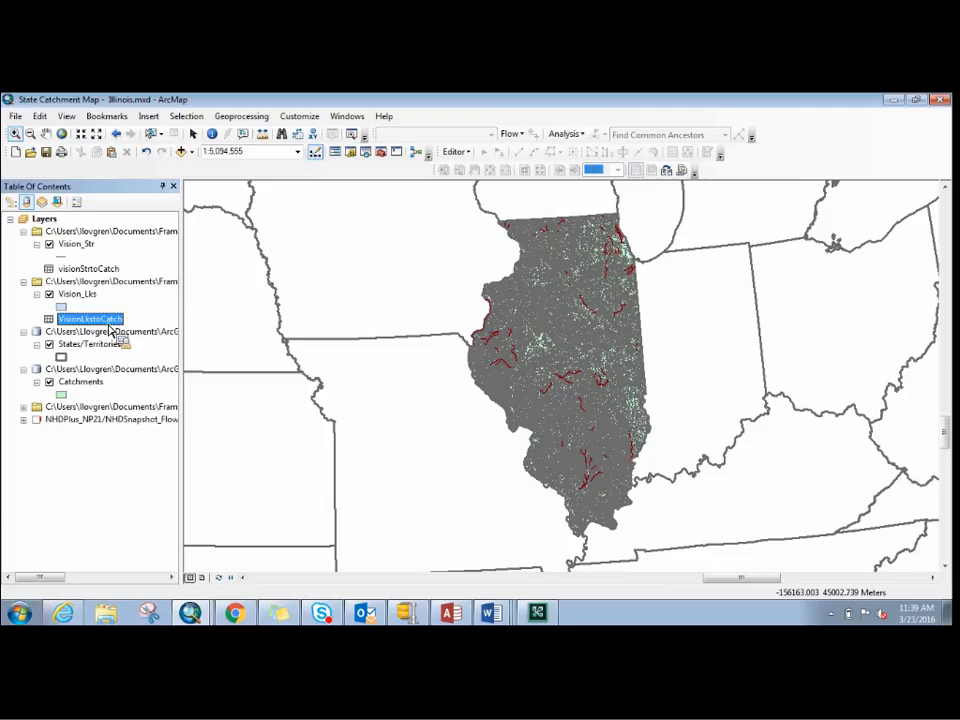
{"action": "left_click", "coordinate": [86, 384]}
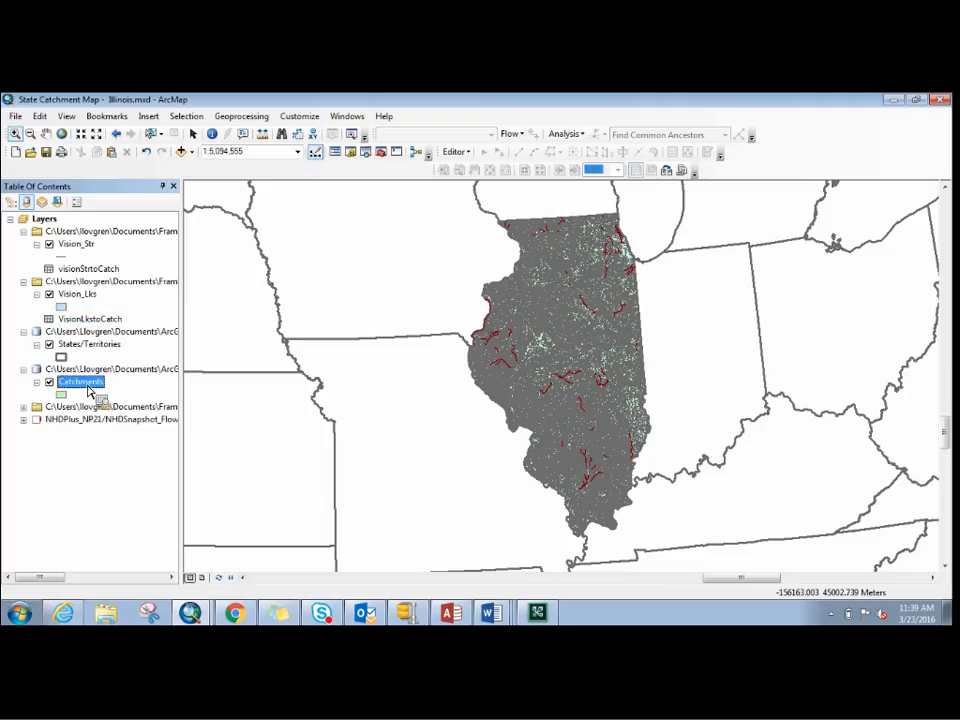
{"action": "right_click", "coordinate": [89, 388]}
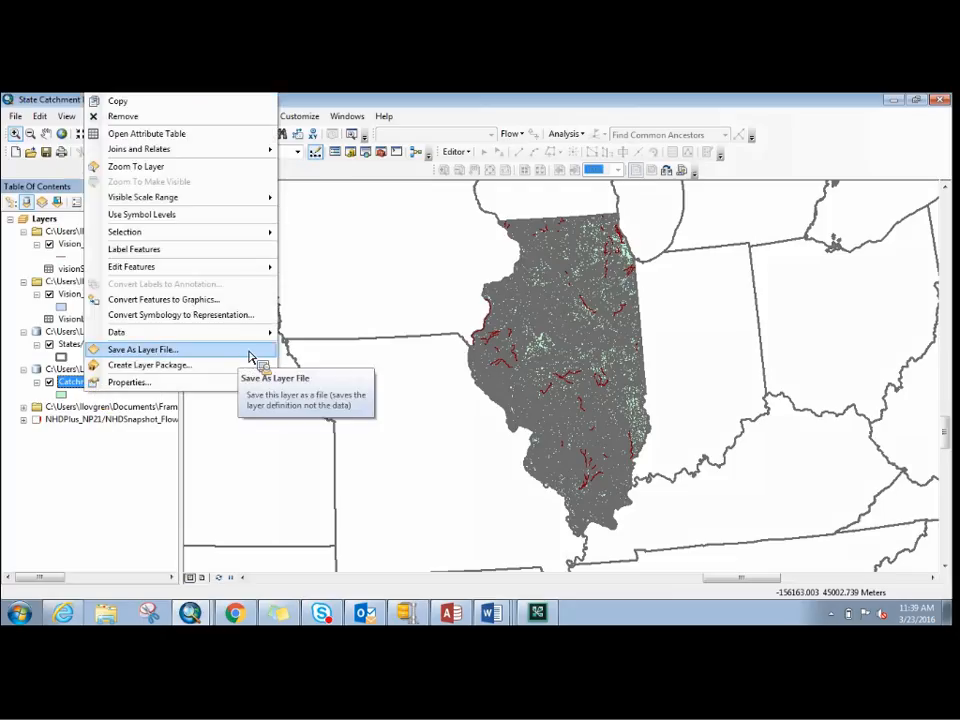
{"action": "mouse_move", "coordinate": [262, 149]}
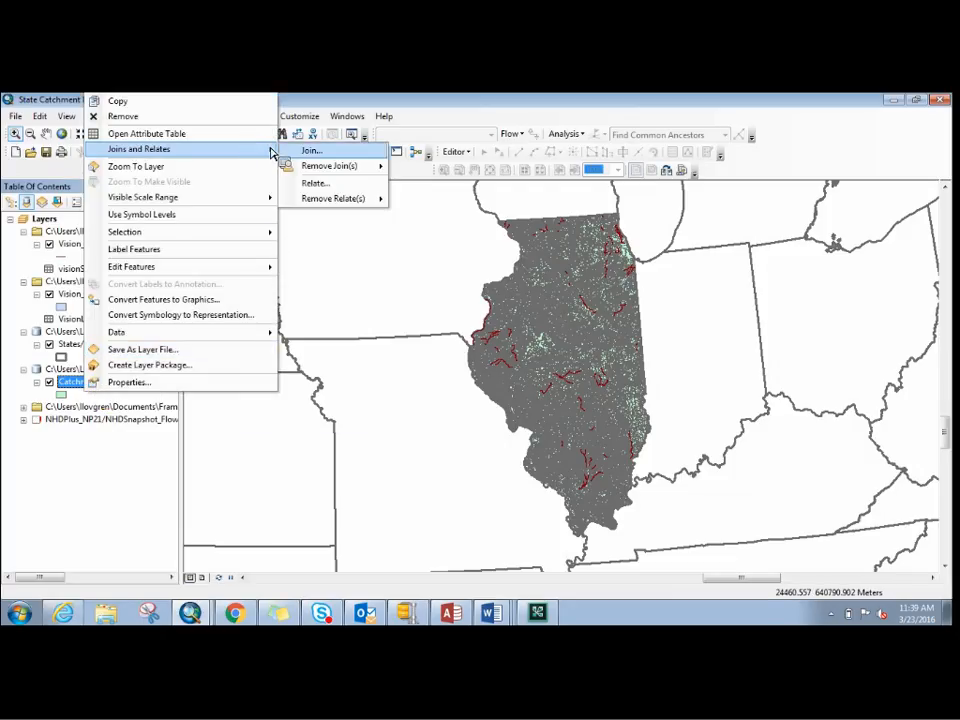
{"action": "left_click", "coordinate": [300, 184]}
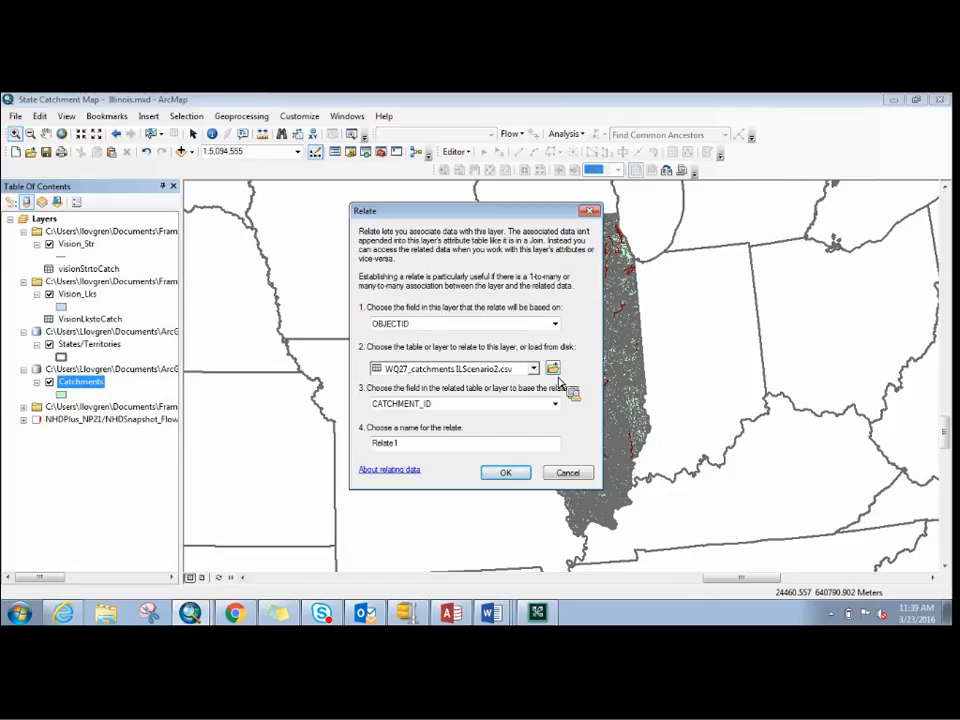
{"action": "left_click", "coordinate": [556, 372]}
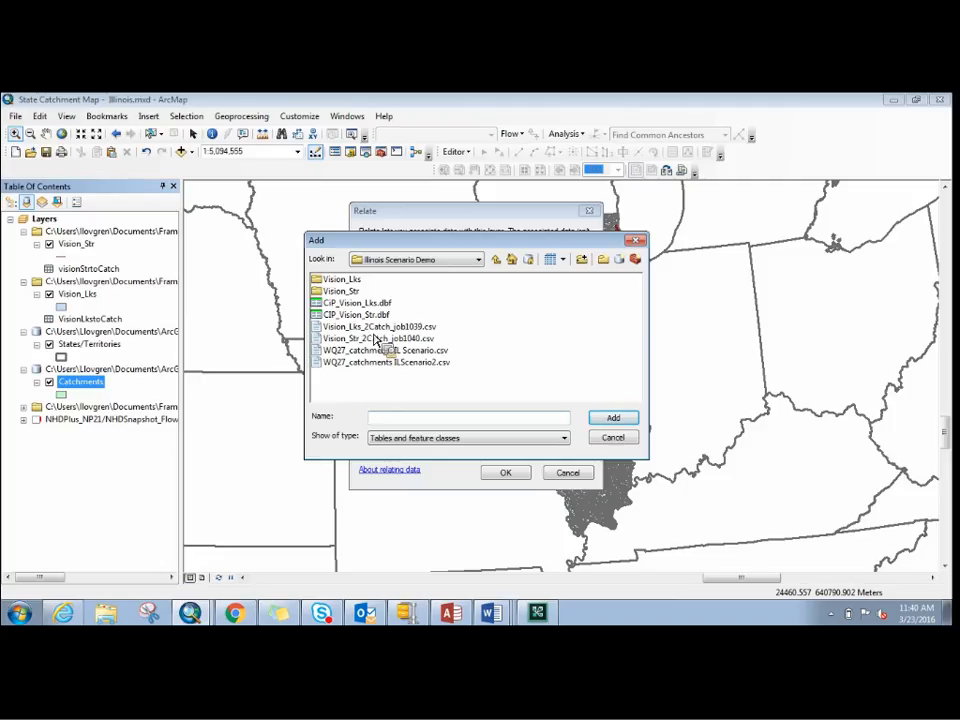
{"action": "double_click", "coordinate": [346, 281]}
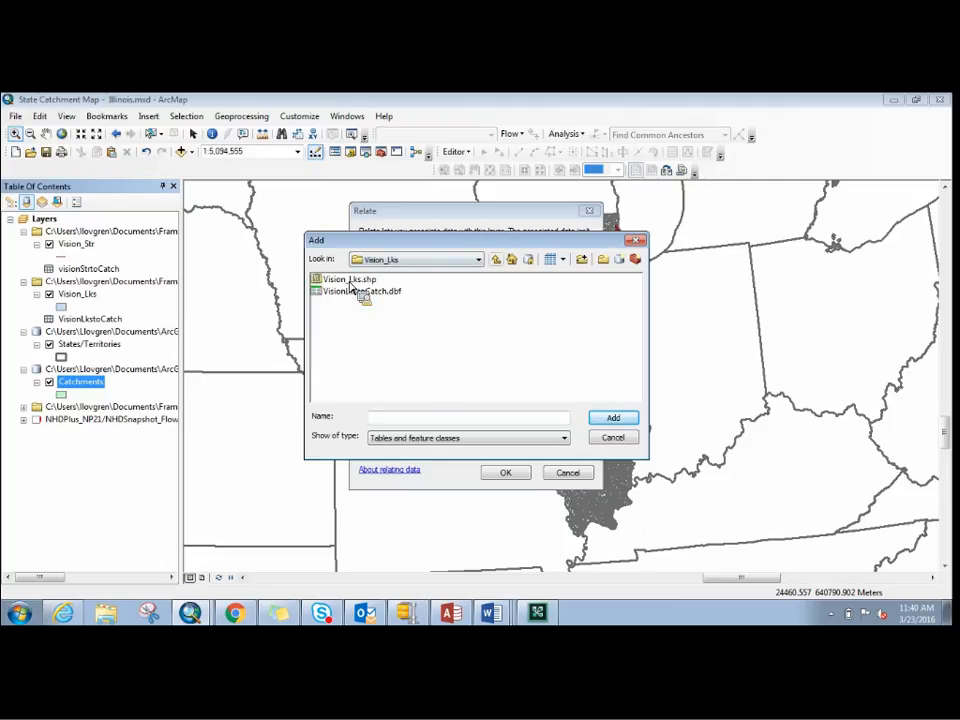
{"action": "left_click", "coordinate": [495, 260]}
{"action": "double_click", "coordinate": [343, 291]}
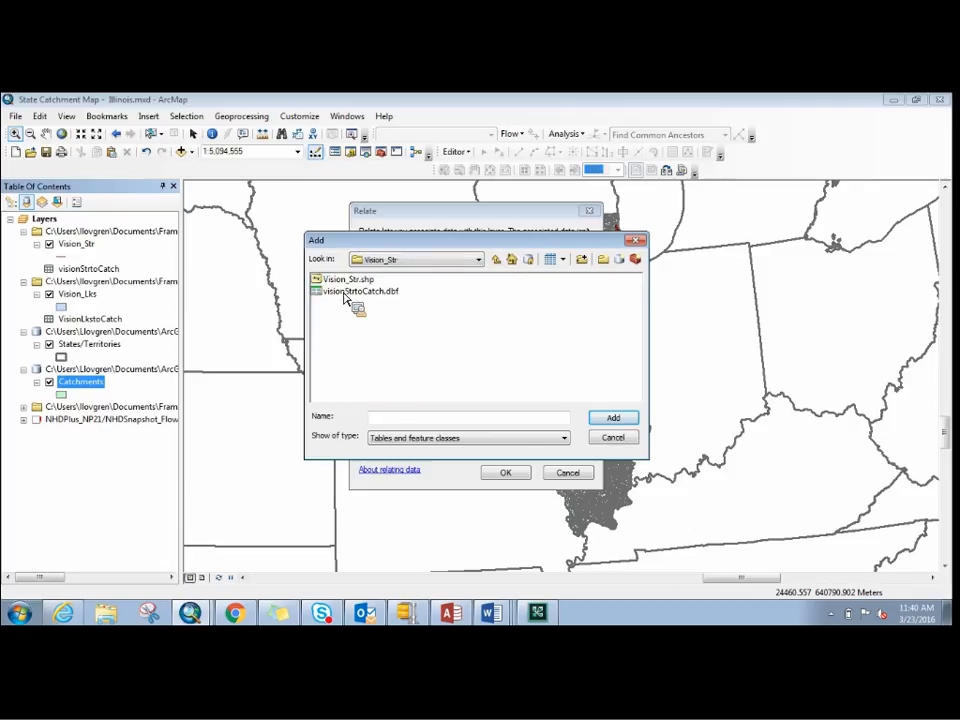
{"action": "left_click", "coordinate": [366, 291]}
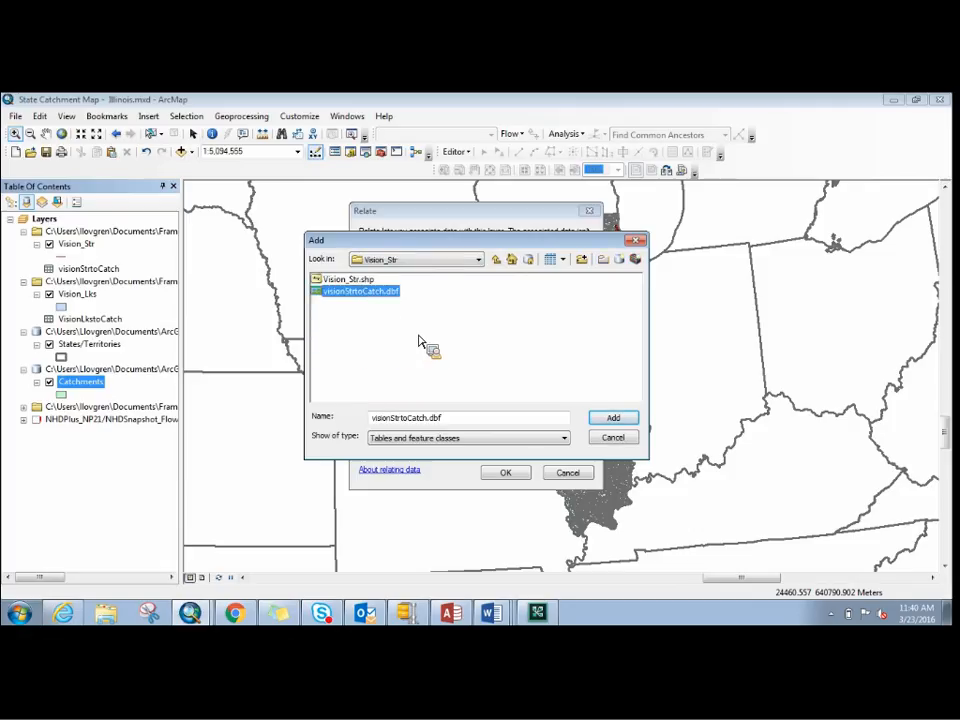
{"action": "left_click", "coordinate": [614, 439]}
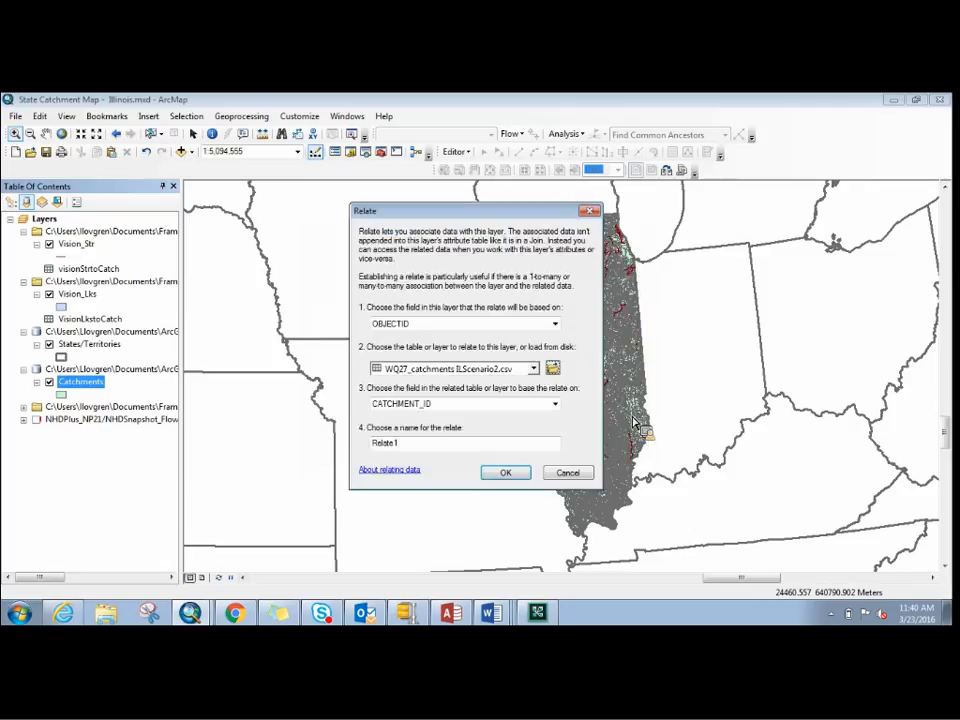
- Base the Catchments relate on the layer's FEATUREID field and match it to FeatureID in the stream table
{"action": "left_click", "coordinate": [555, 324]}
{"action": "left_click", "coordinate": [510, 346]}
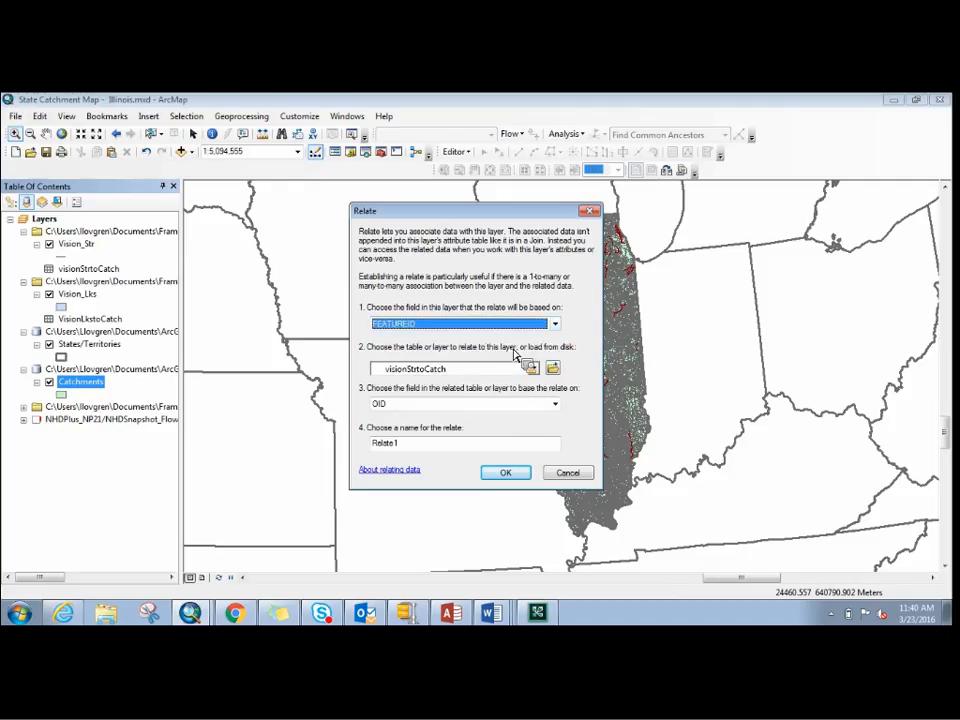
{"action": "left_click", "coordinate": [556, 404]}
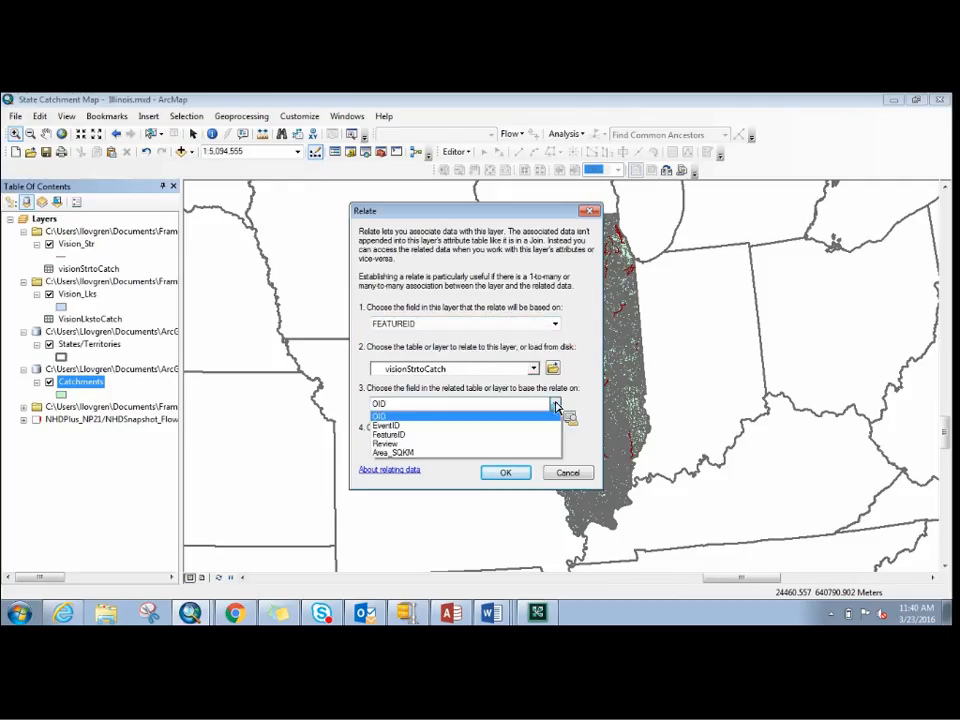
{"action": "left_click", "coordinate": [545, 434]}
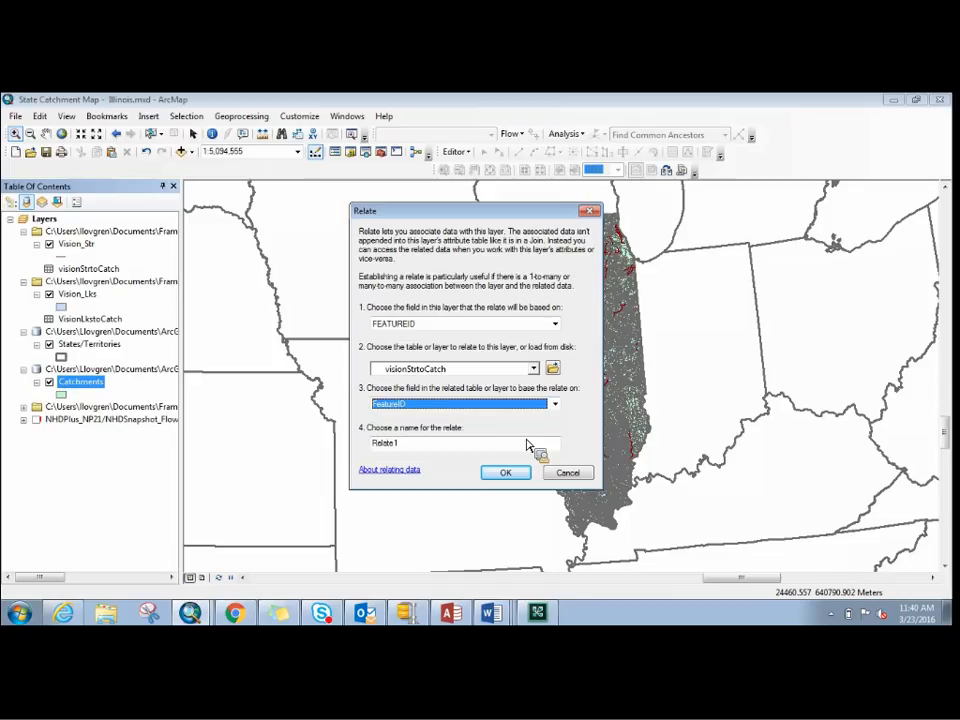
- Name the Catchments relate CIPtoCatchSTR and create it
{"action": "left_click", "coordinate": [463, 454]}
{"action": "double_click", "coordinate": [386, 447]}
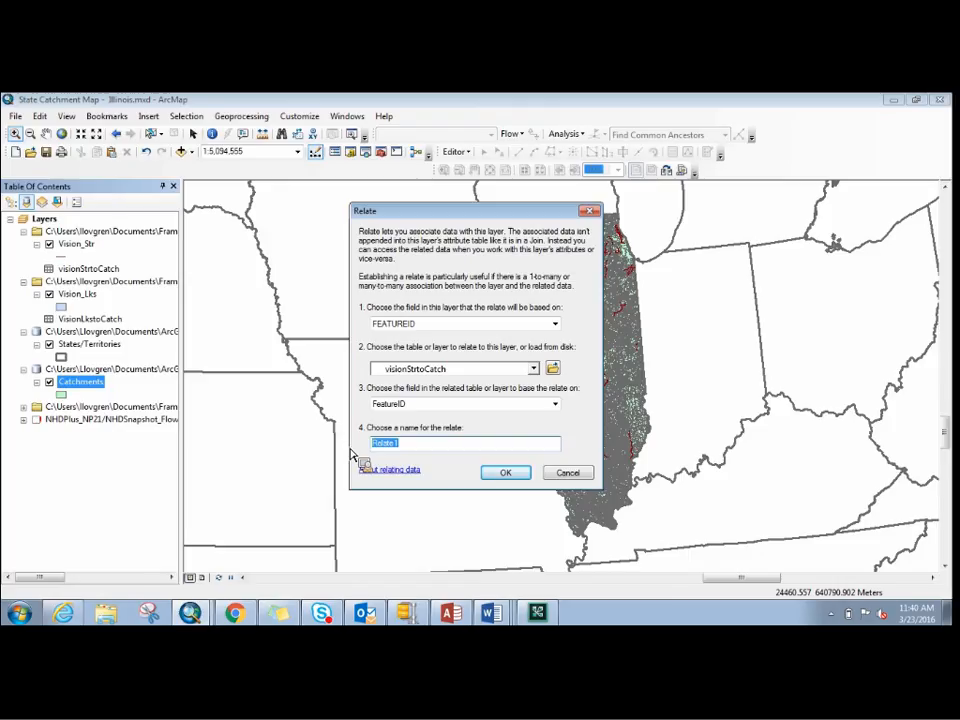
{"action": "type", "text": "ClPtoCatchSTR"}
{"action": "left_click", "coordinate": [530, 474]}
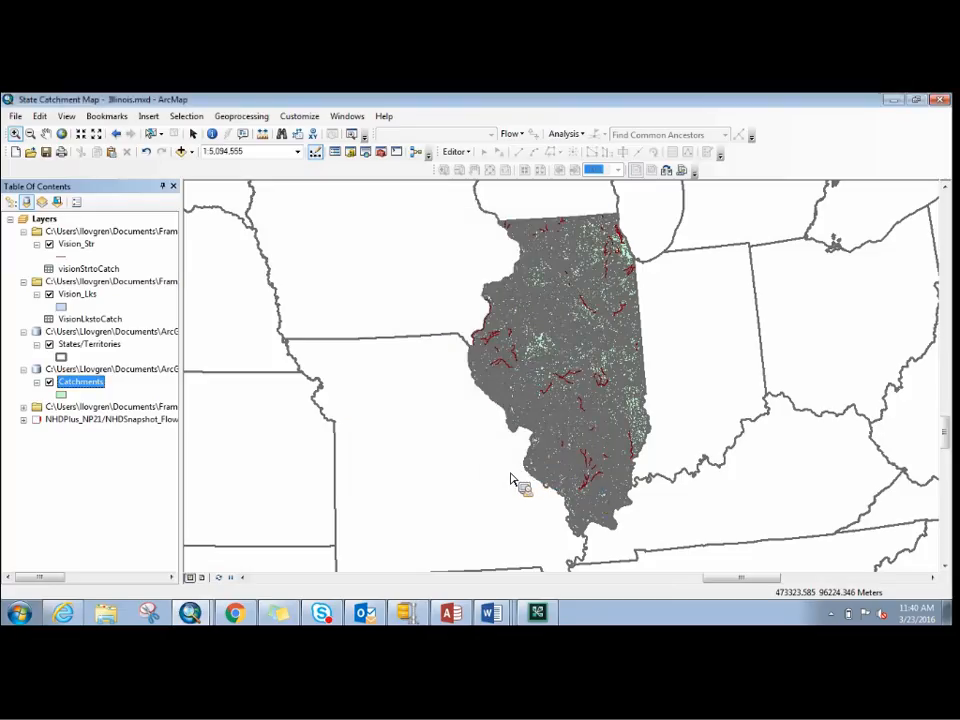
- Start a relate on the Vision_Str layer and base it on the AUID field
{"action": "left_click_drag", "start_coordinate": [70, 338], "coordinate": [94, 254]}
{"action": "right_click", "coordinate": [94, 254]}
{"action": "mouse_move", "coordinate": [140, 310]}
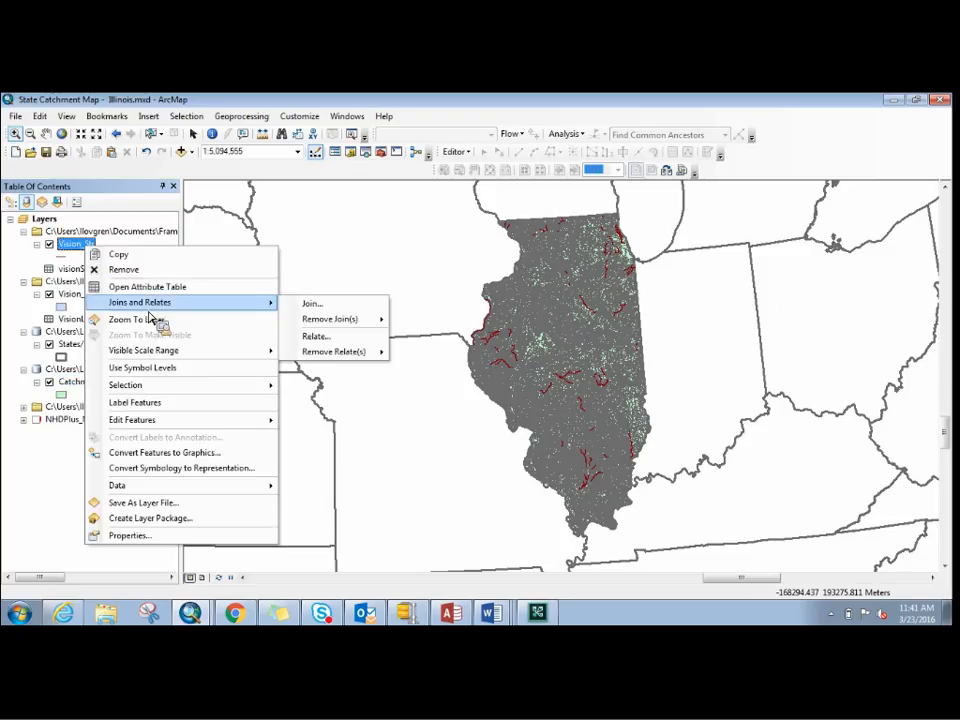
{"action": "left_click", "coordinate": [318, 336]}
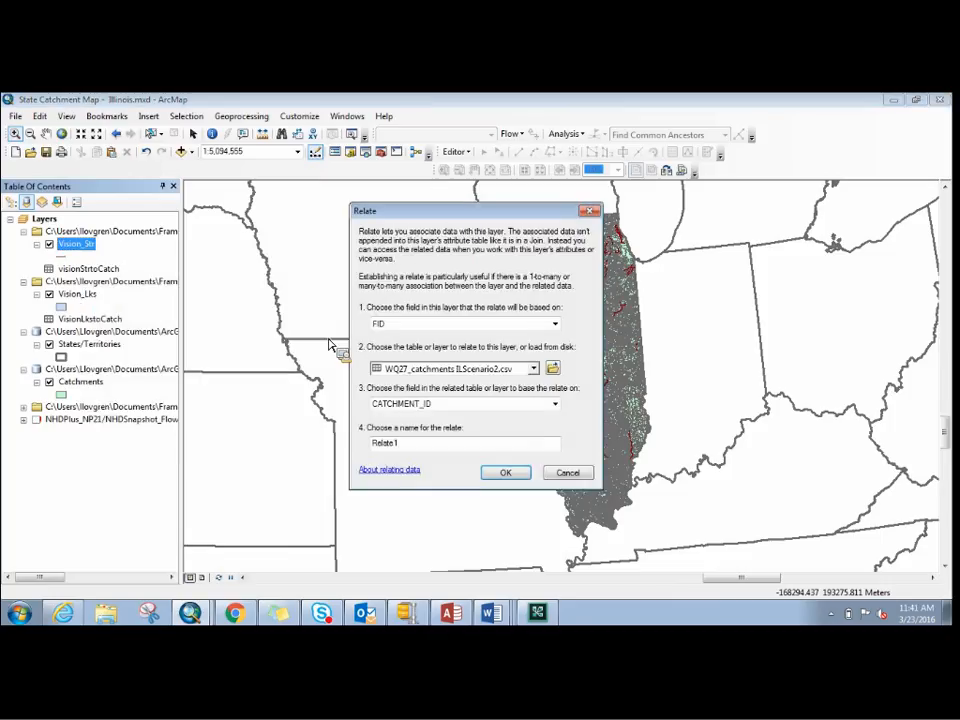
{"action": "left_click", "coordinate": [555, 325]}
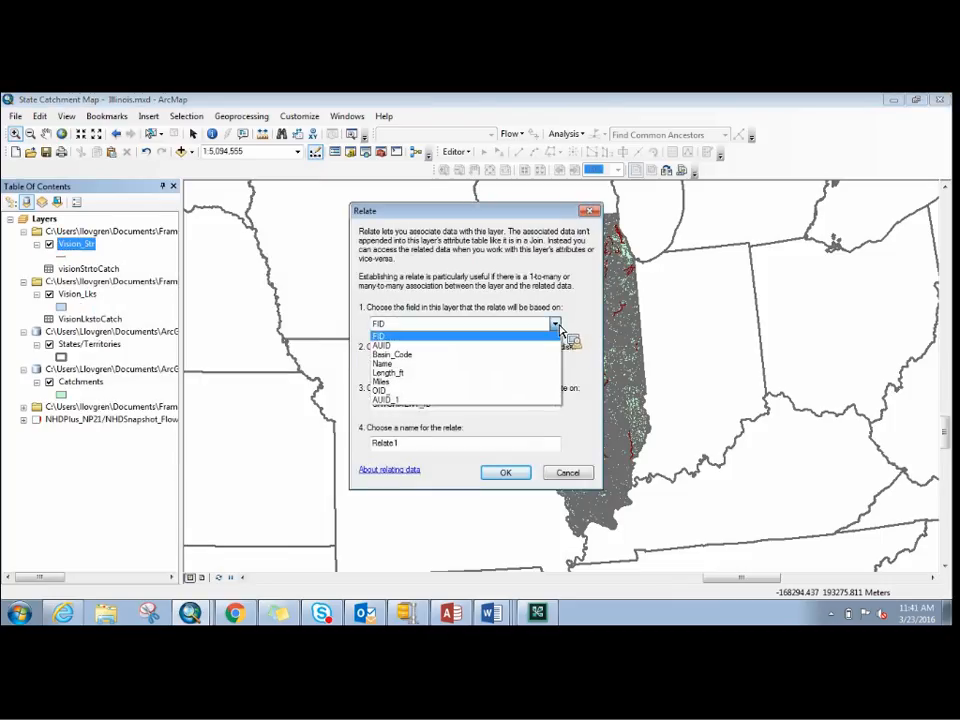
{"action": "left_click", "coordinate": [388, 346]}
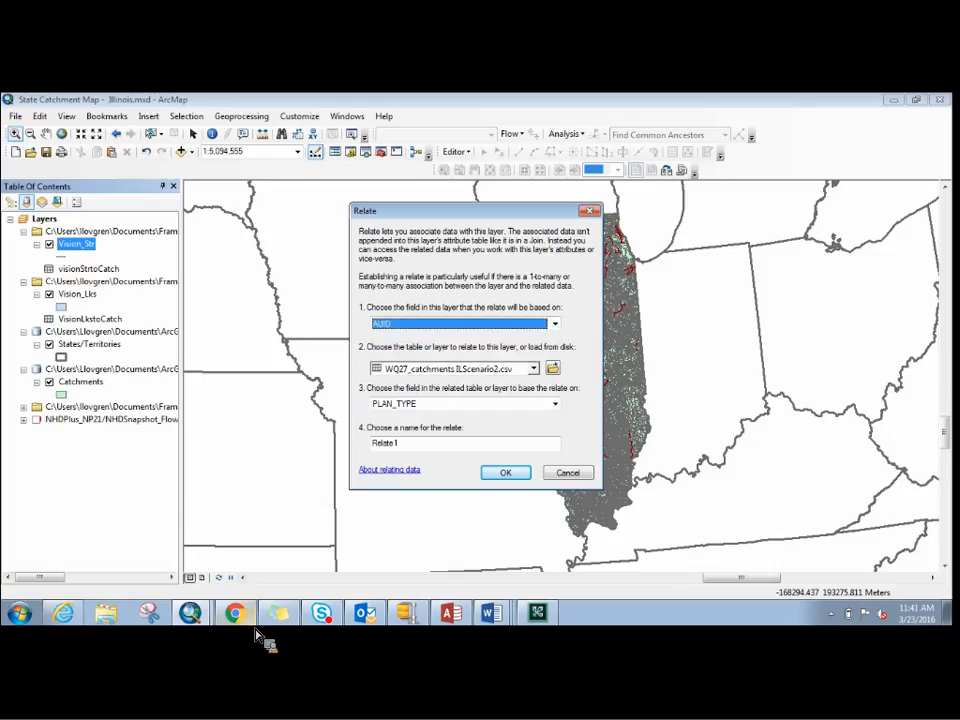
- Choose the visionStrtoCatch table already in the map as the table related to Vision_Str
{"action": "mouse_move", "coordinate": [256, 630]}
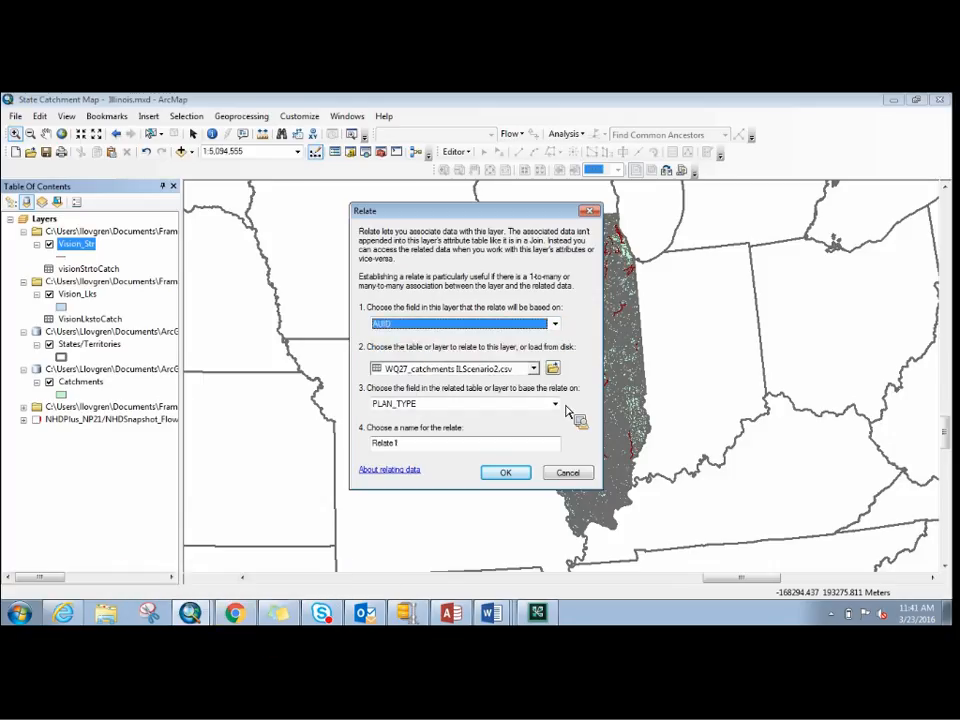
{"action": "left_click", "coordinate": [553, 368]}
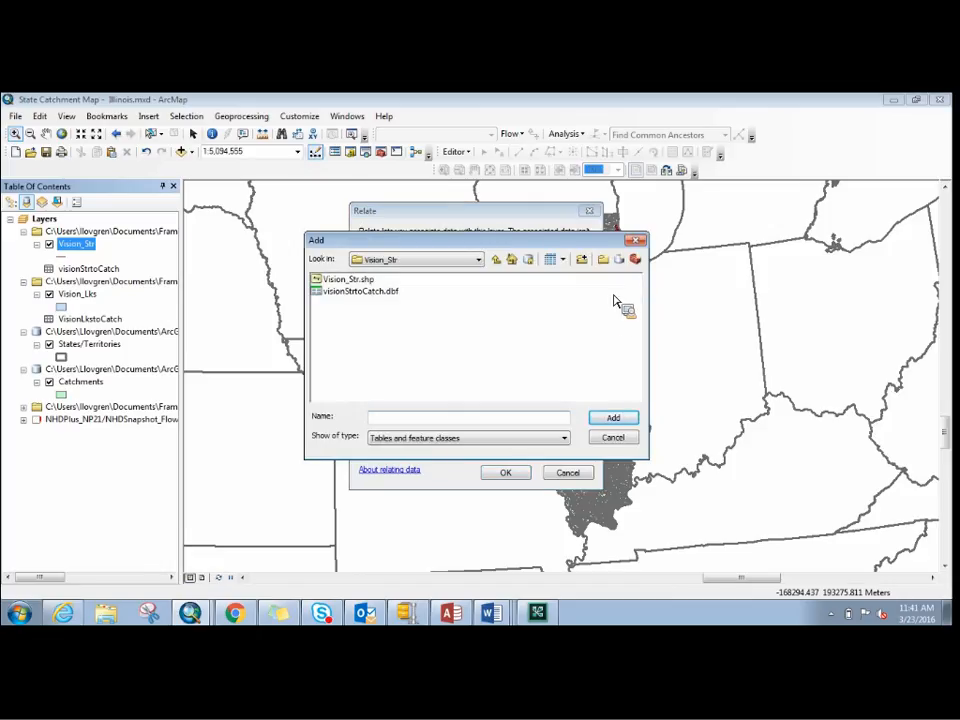
{"action": "left_click", "coordinate": [634, 240]}
{"action": "left_click", "coordinate": [533, 368]}
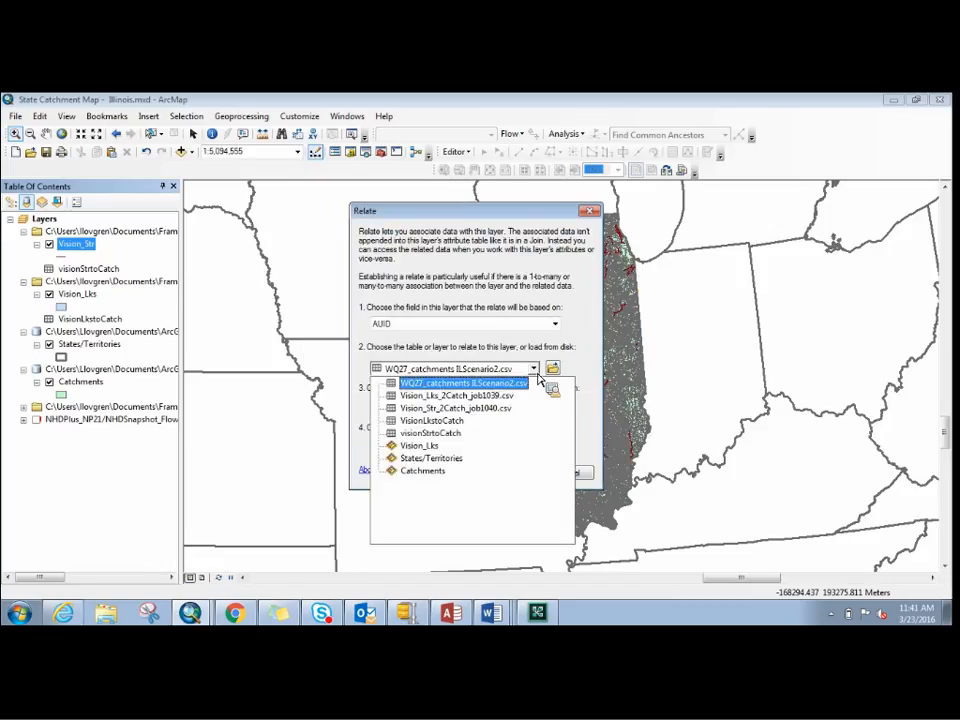
{"action": "left_click", "coordinate": [425, 433]}
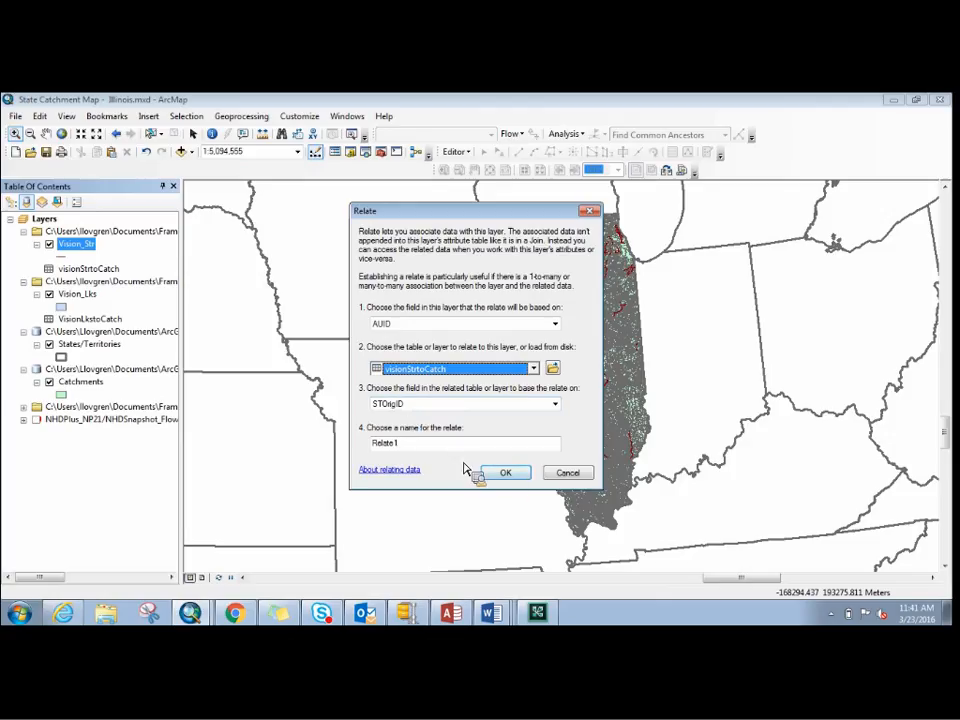
- Name the Vision_Str relate StateGIStoCIPRelate and create it
{"action": "left_click_drag", "start_coordinate": [424, 441], "coordinate": [245, 432]}
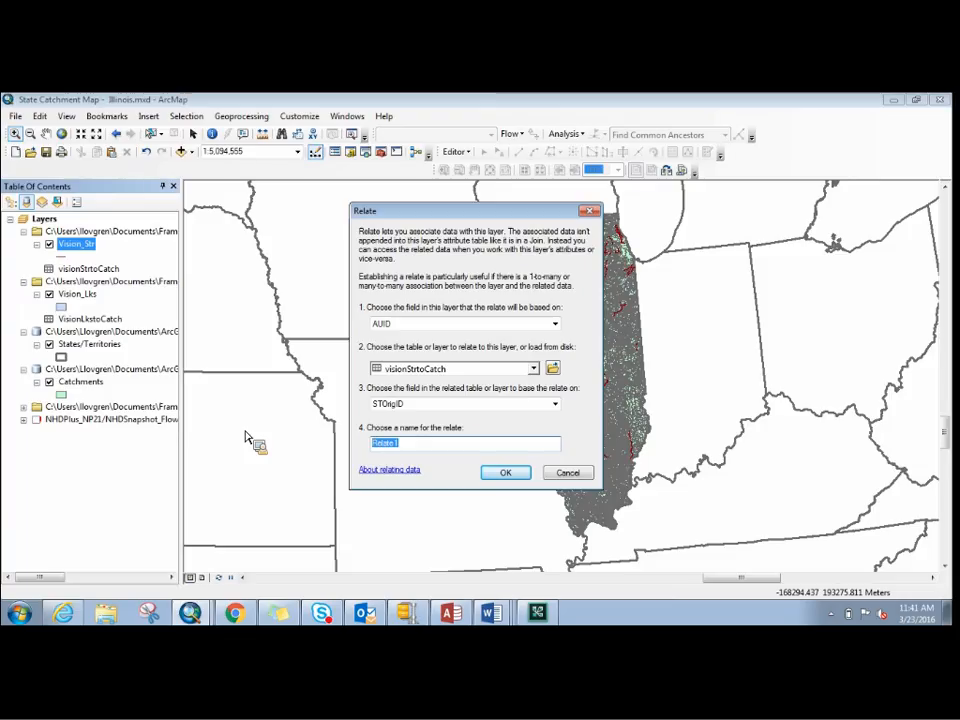
{"action": "type", "text": "Stage"}
{"action": "type", "text": "e"}
{"action": "type", "text": "GISto"}
{"action": "type", "text": "C"}
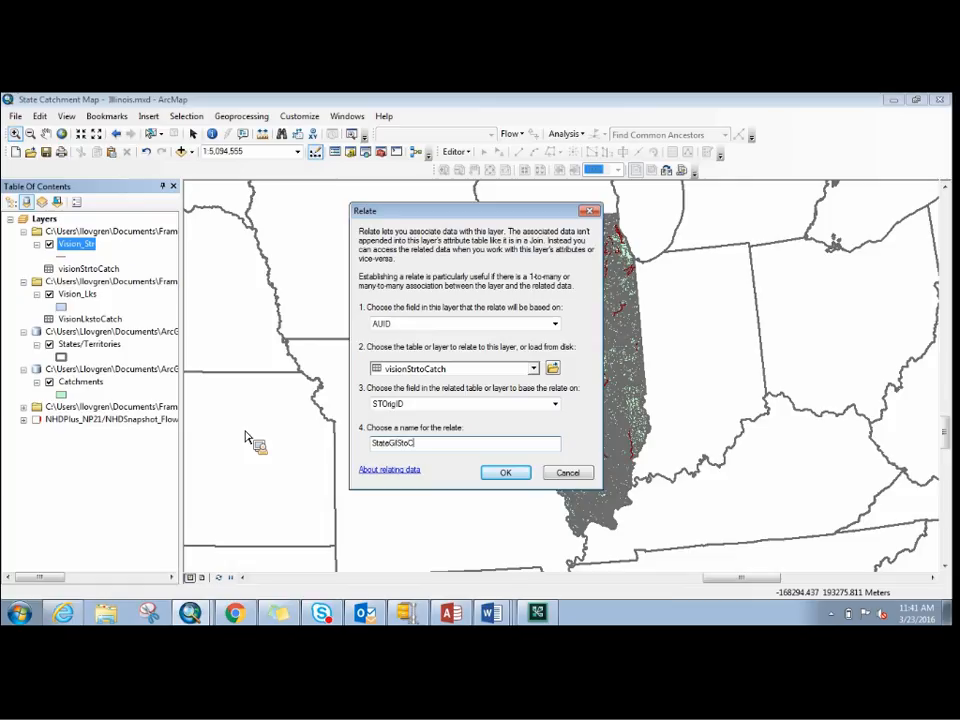
{"action": "type", "text": "IPRelate"}
{"action": "left_click", "coordinate": [503, 473]}
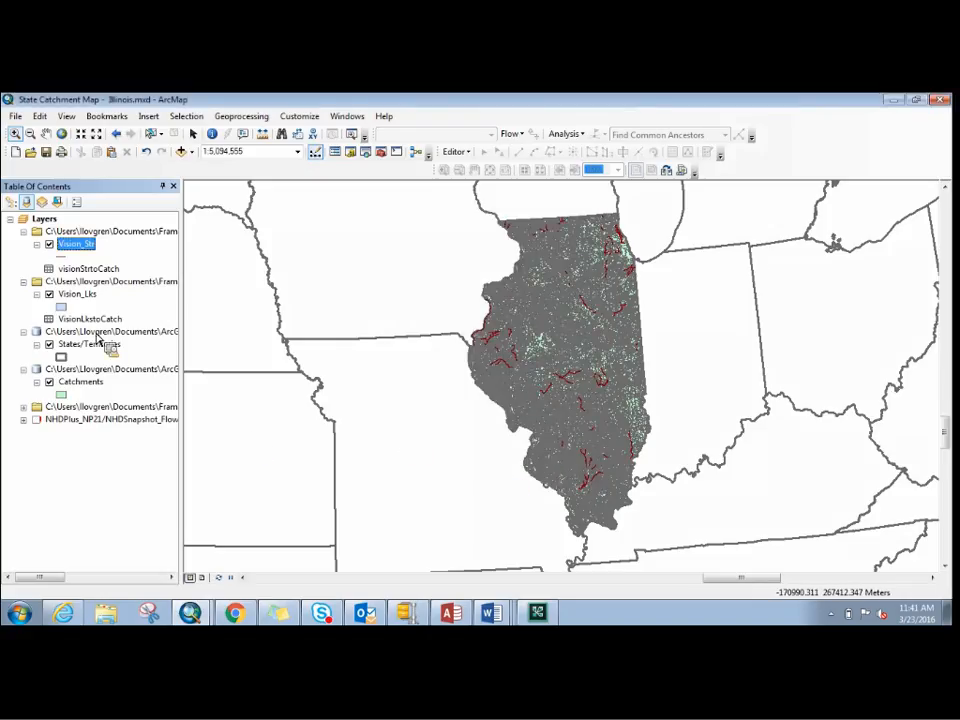
- Remove the existing stream table relate from the Catchments layer
{"action": "right_click", "coordinate": [87, 384]}
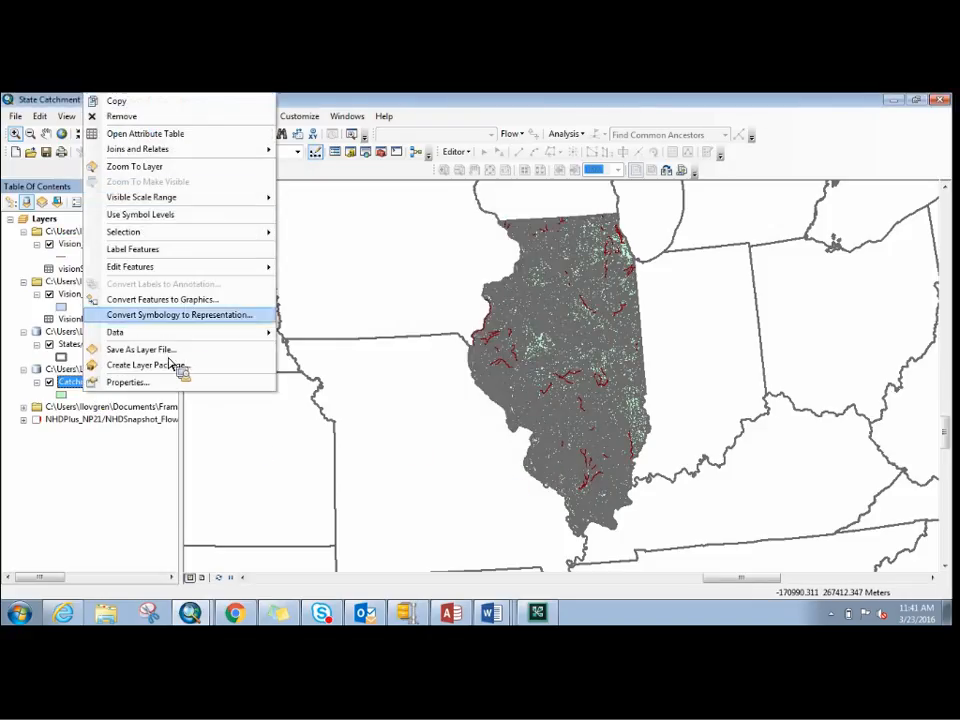
{"action": "mouse_move", "coordinate": [268, 150]}
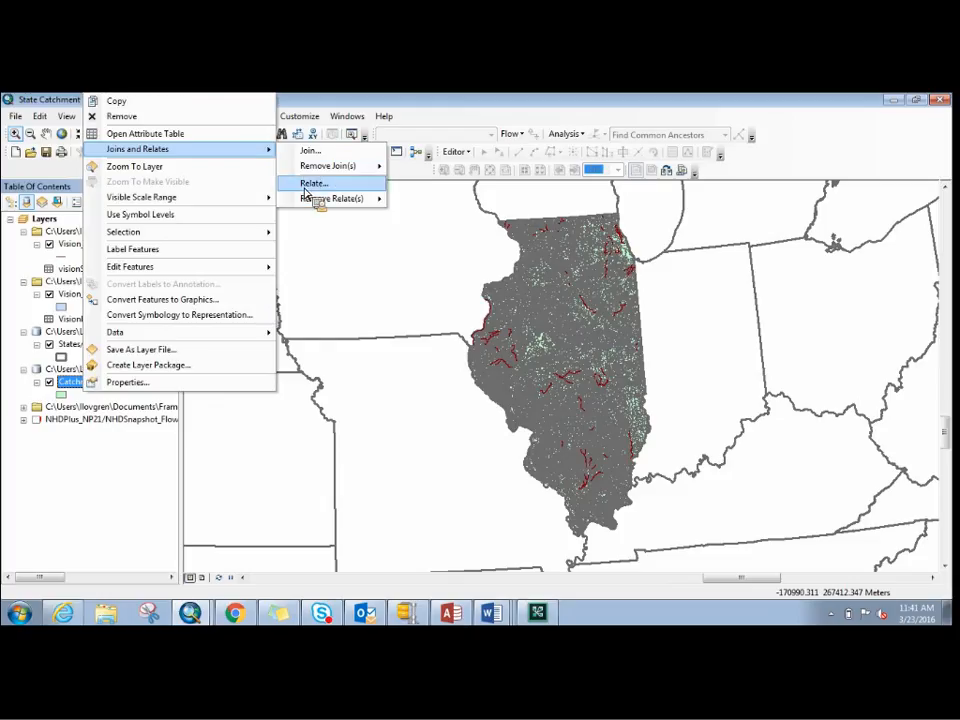
{"action": "mouse_move", "coordinate": [311, 200]}
{"action": "left_click", "coordinate": [428, 218]}
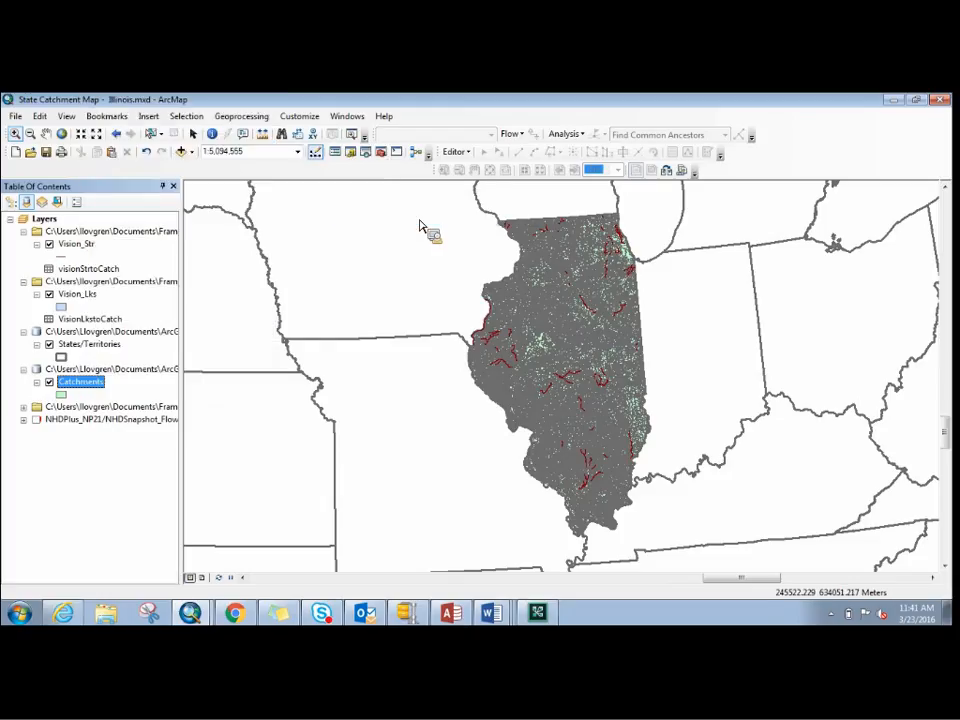
- Start a relate on the Catchments layer and choose visionStrtoCatch as its related table
{"action": "right_click", "coordinate": [93, 384]}
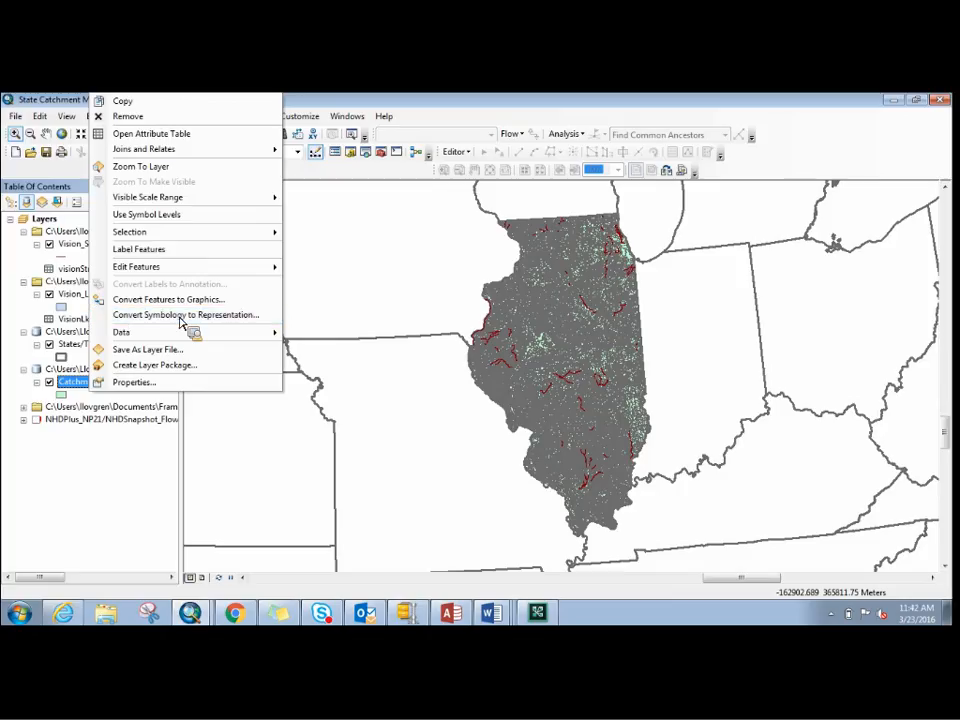
{"action": "mouse_move", "coordinate": [235, 155]}
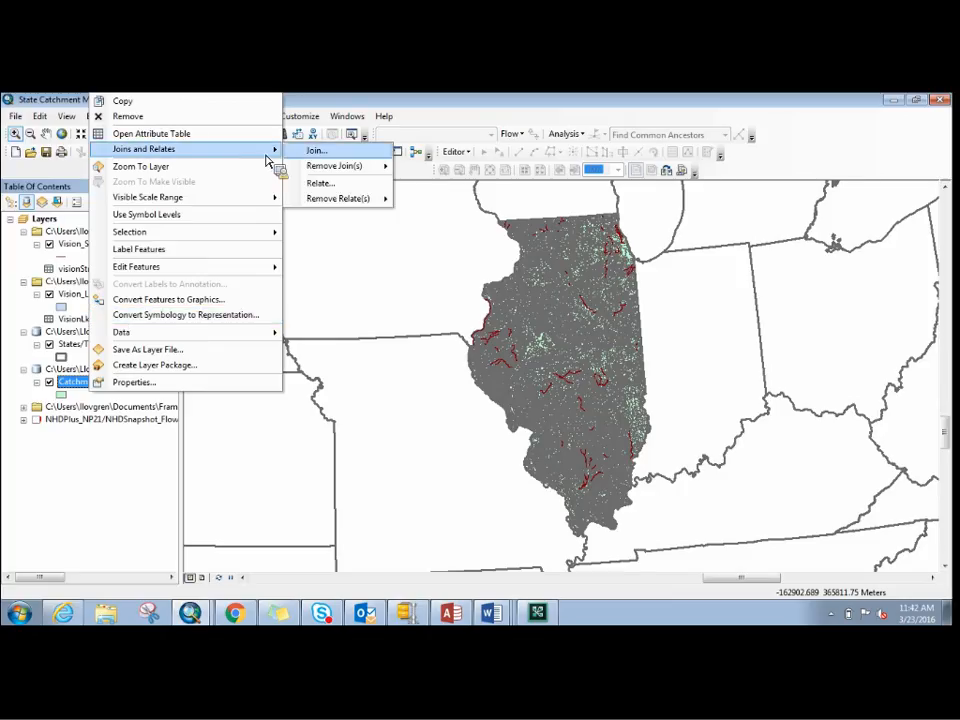
{"action": "left_click", "coordinate": [316, 184]}
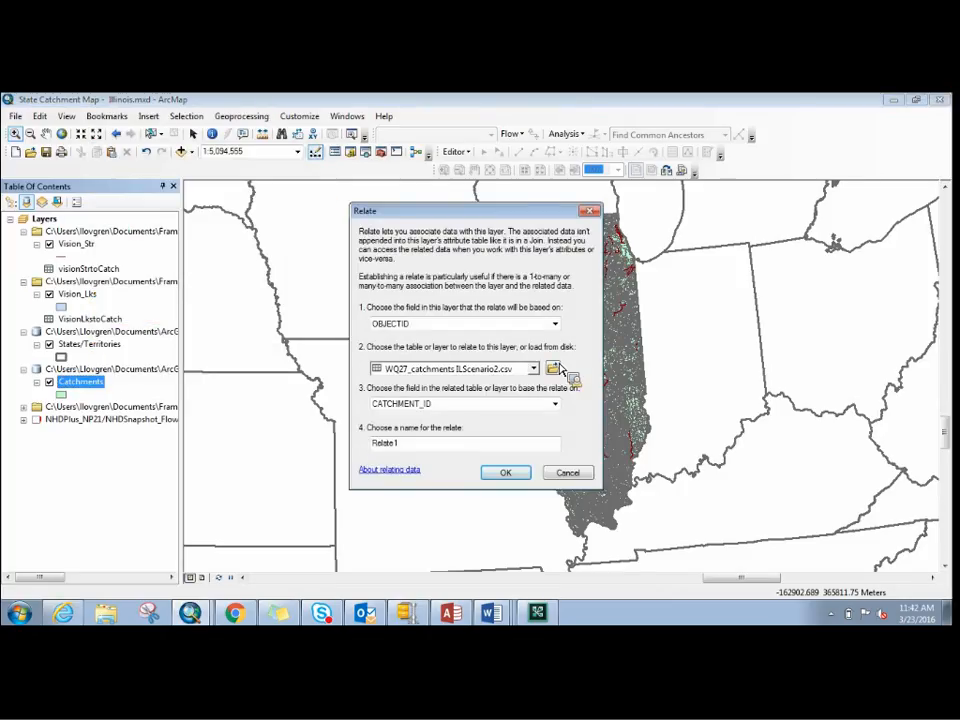
{"action": "left_click", "coordinate": [534, 369]}
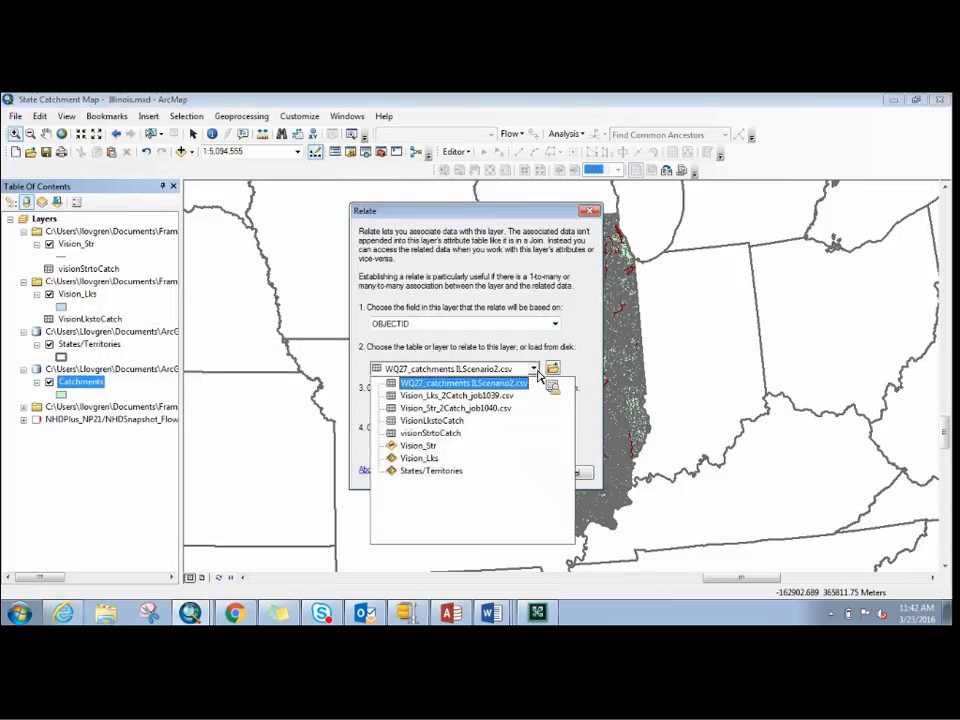
{"action": "left_click", "coordinate": [430, 435]}
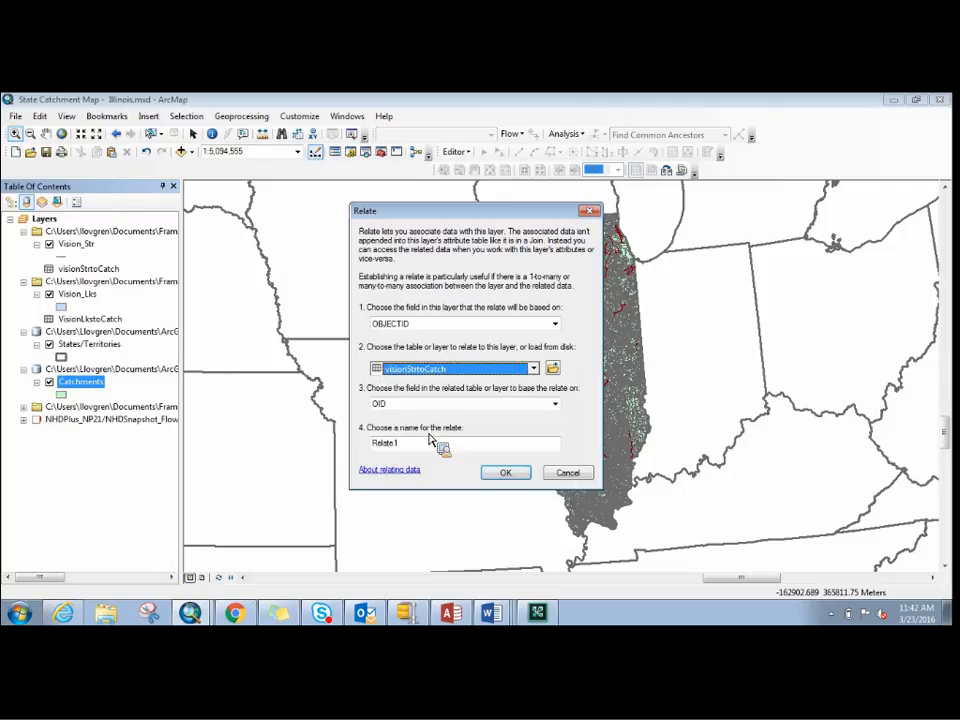
- Match the Catchments FEATUREID field to the table's FeatureID field and create the relate as CIPtoCatchStrRelate
{"action": "left_click", "coordinate": [555, 324]}
{"action": "left_click", "coordinate": [512, 346]}
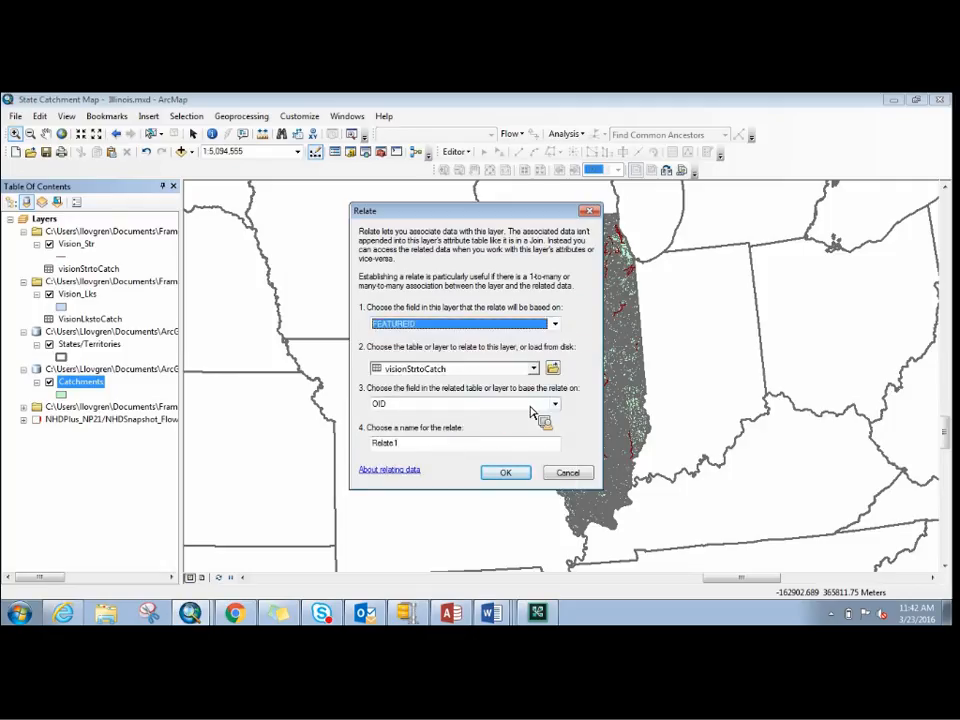
{"action": "left_click", "coordinate": [555, 404]}
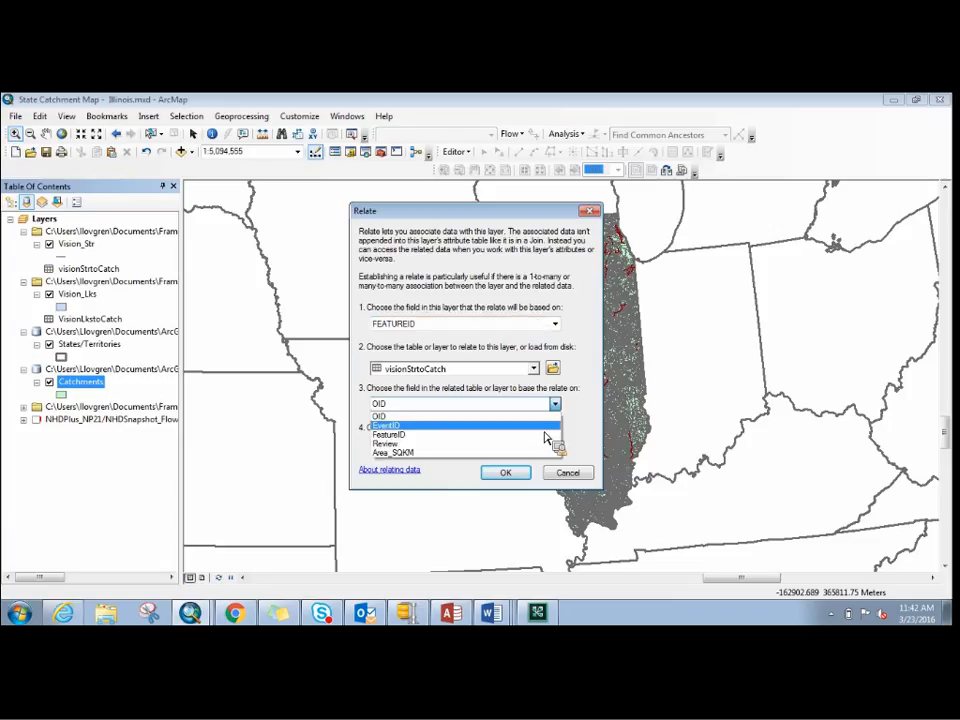
{"action": "left_click", "coordinate": [545, 436]}
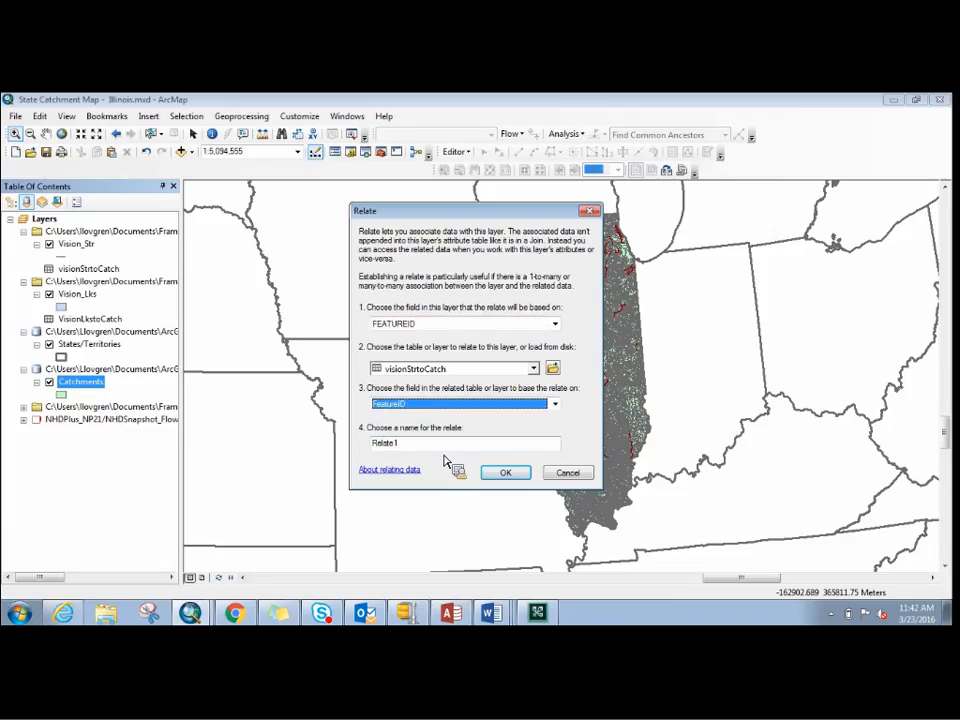
{"action": "key", "text": "Tab"}
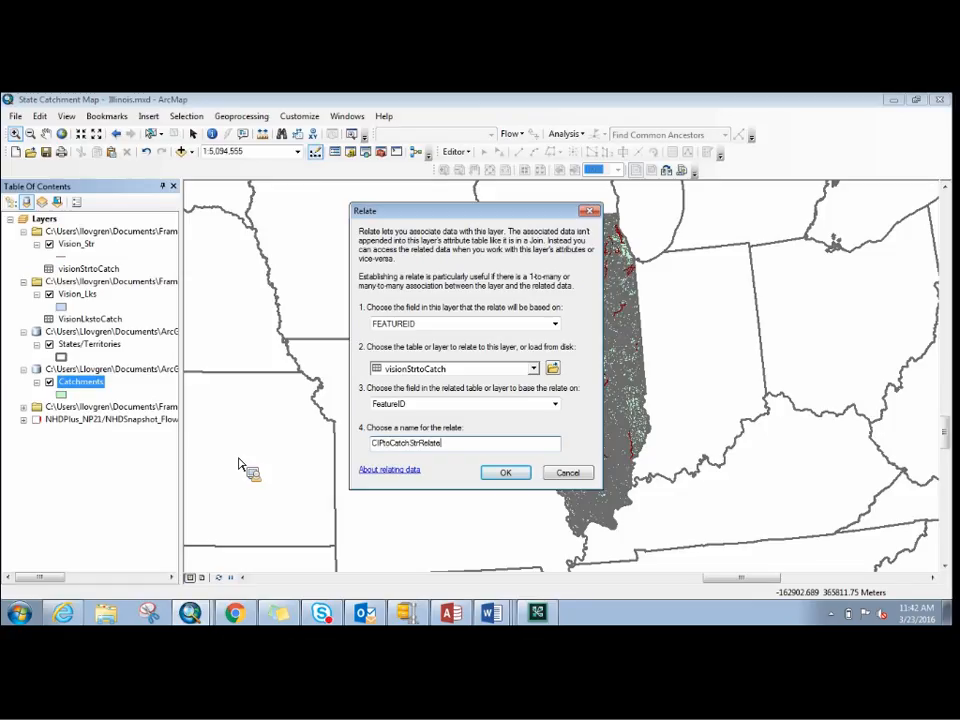
{"action": "key", "text": "Return"}
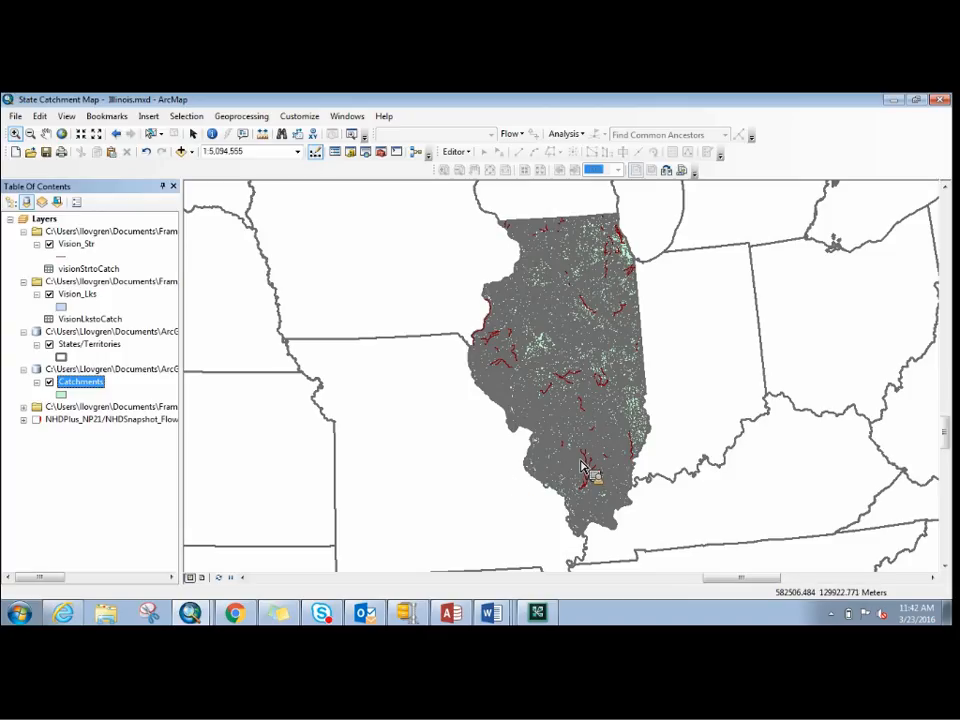
- Set the line width of the Vision_Str stream symbol to 2
{"action": "left_click_drag", "start_coordinate": [604, 497], "coordinate": [612, 495]}
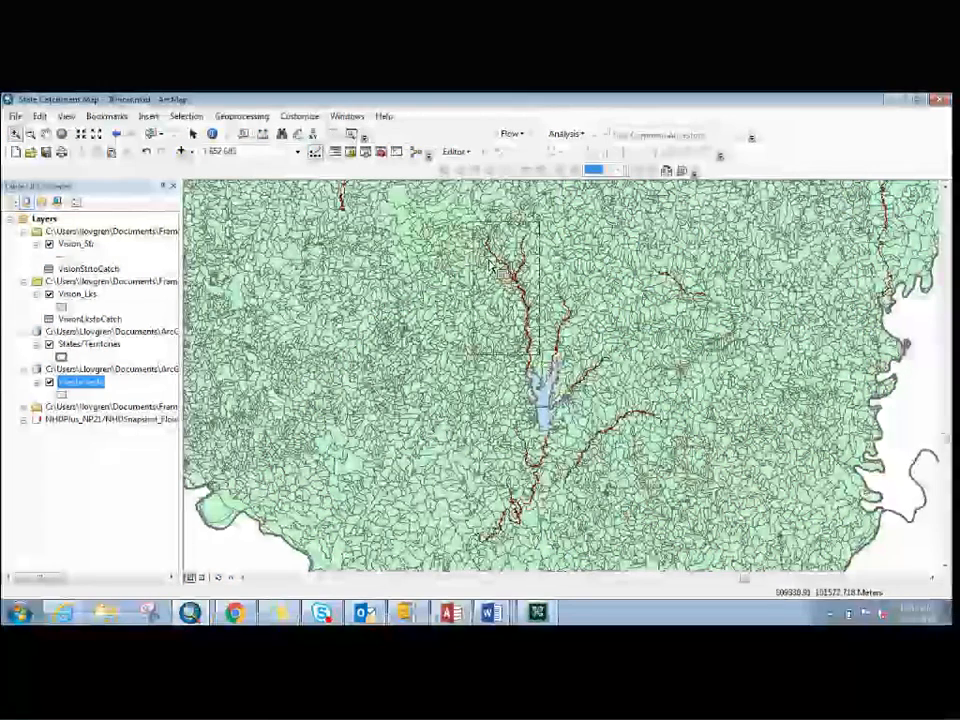
{"action": "left_click_drag", "start_coordinate": [469, 222], "coordinate": [540, 353]}
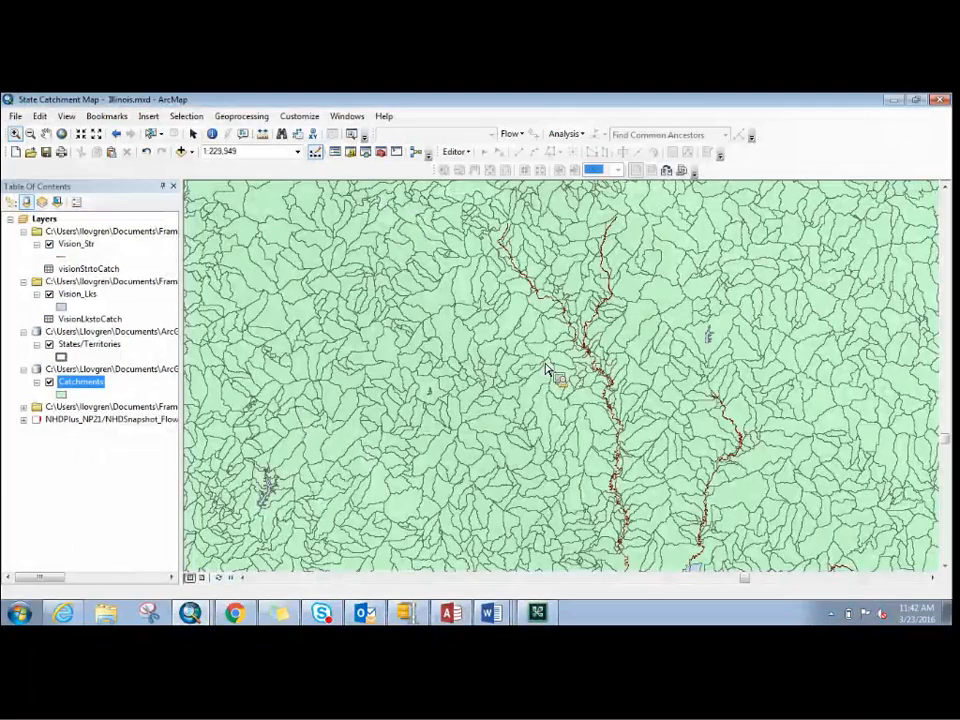
{"action": "left_click", "coordinate": [45, 133]}
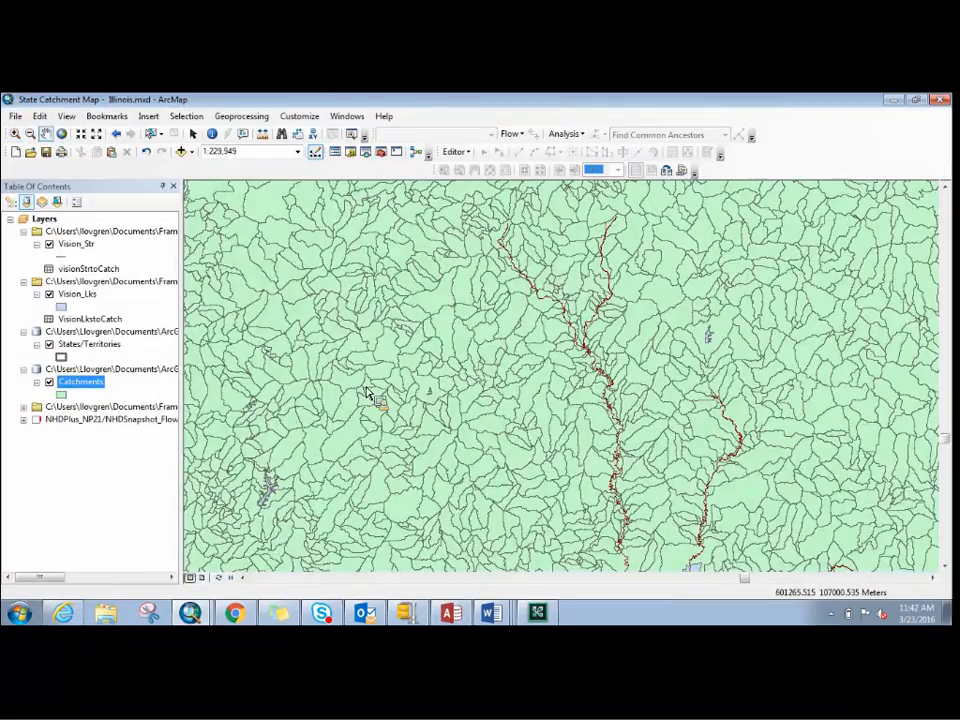
{"action": "left_click_drag", "start_coordinate": [457, 336], "coordinate": [414, 241]}
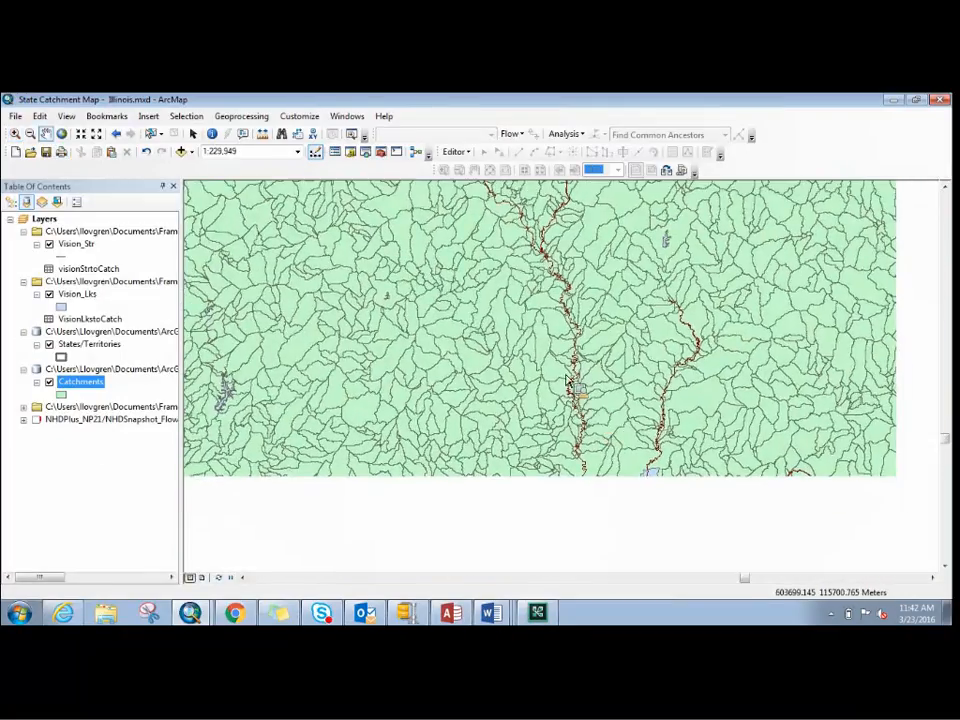
{"action": "left_click_drag", "start_coordinate": [590, 427], "coordinate": [572, 393]}
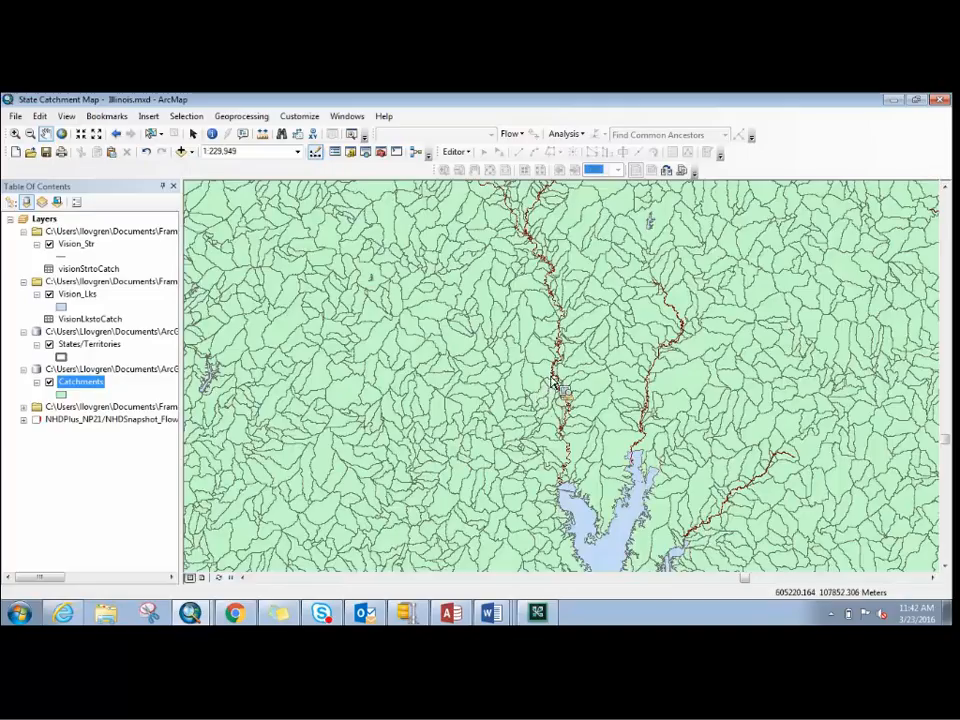
{"action": "left_click", "coordinate": [60, 259]}
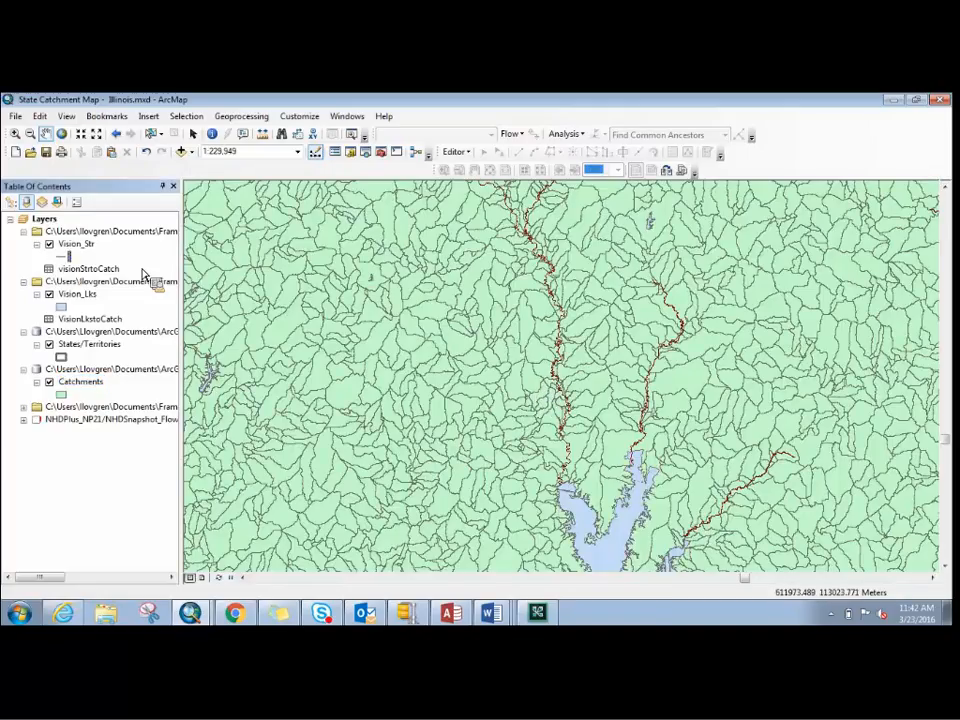
{"action": "left_click", "coordinate": [68, 257]}
{"action": "left_click", "coordinate": [617, 316]}
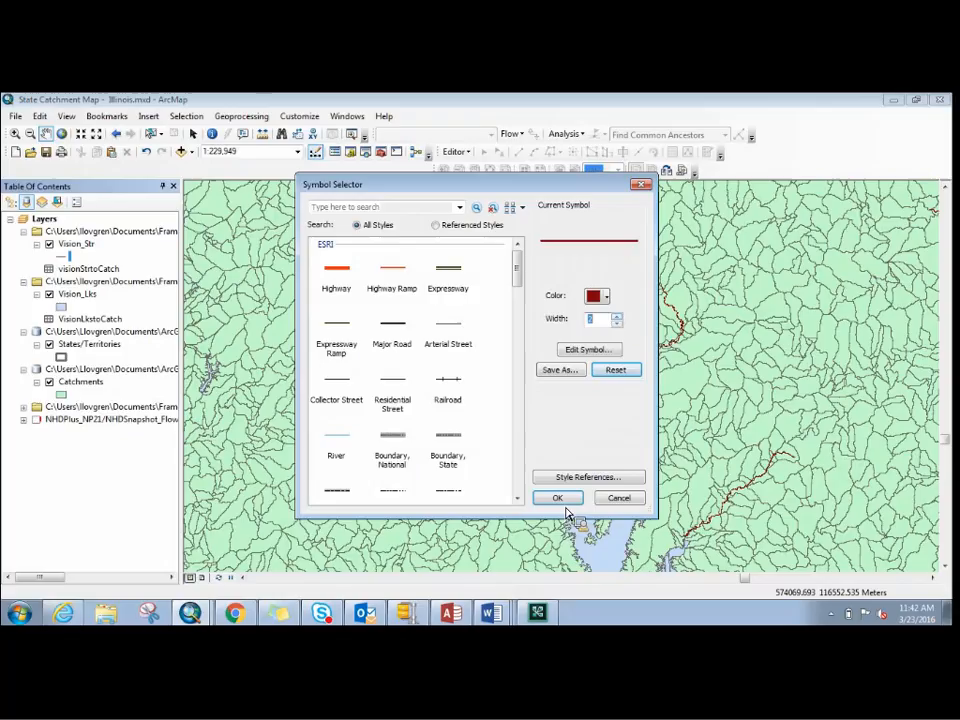
{"action": "left_click", "coordinate": [559, 498]}
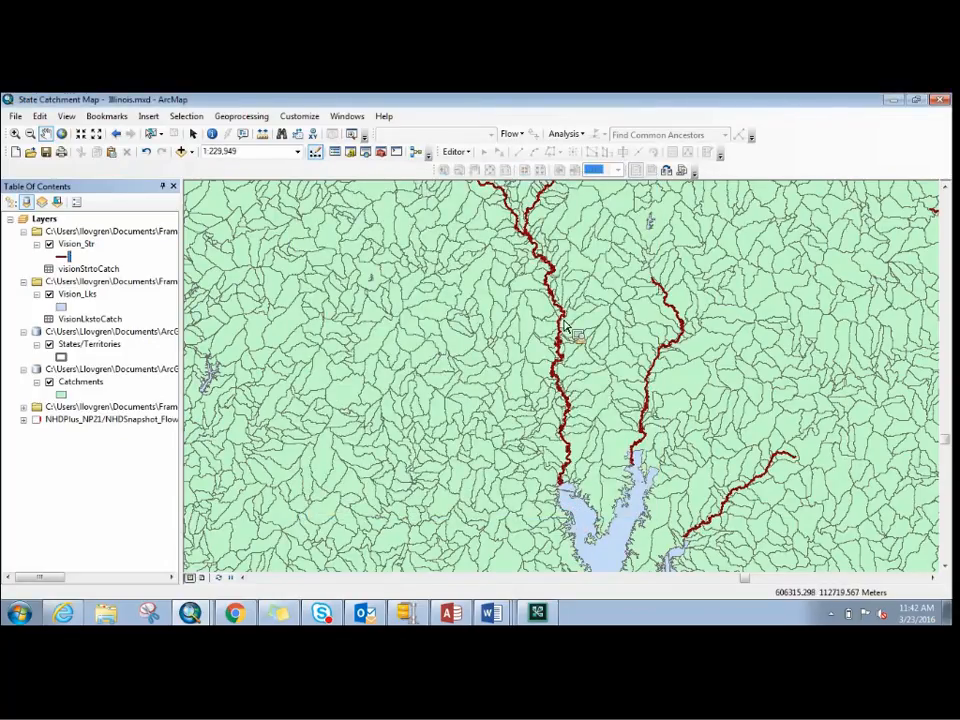
- Select the stream feeding the lake's northwestern arm and the catchments around it by drawing a short selection line along the stream
{"action": "left_click_drag", "start_coordinate": [622, 400], "coordinate": [559, 378]}
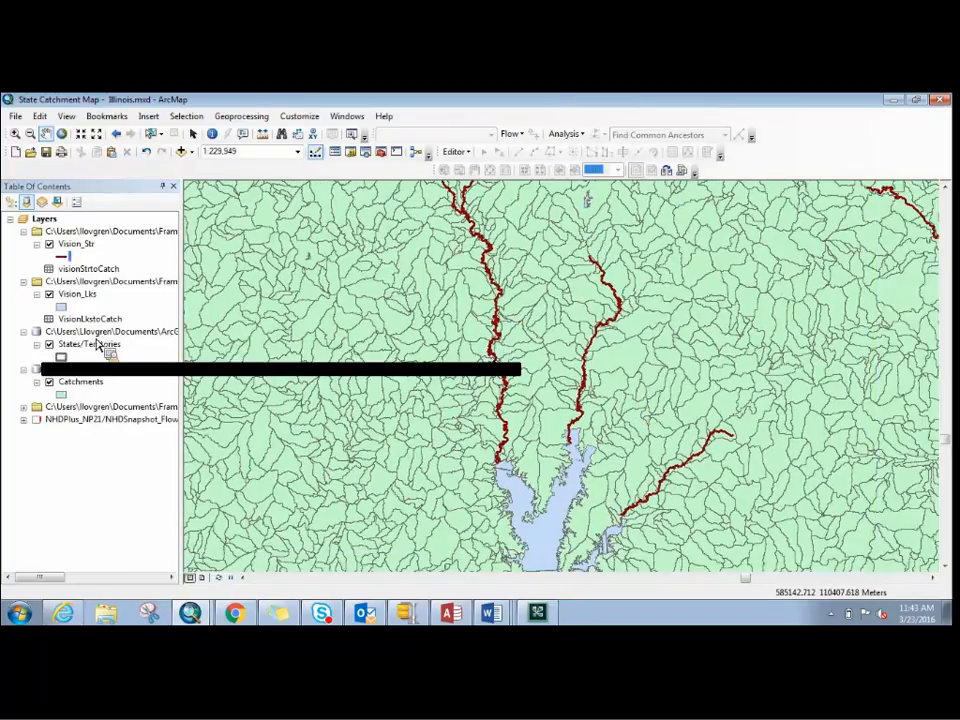
{"action": "left_click_drag", "start_coordinate": [594, 438], "coordinate": [547, 345]}
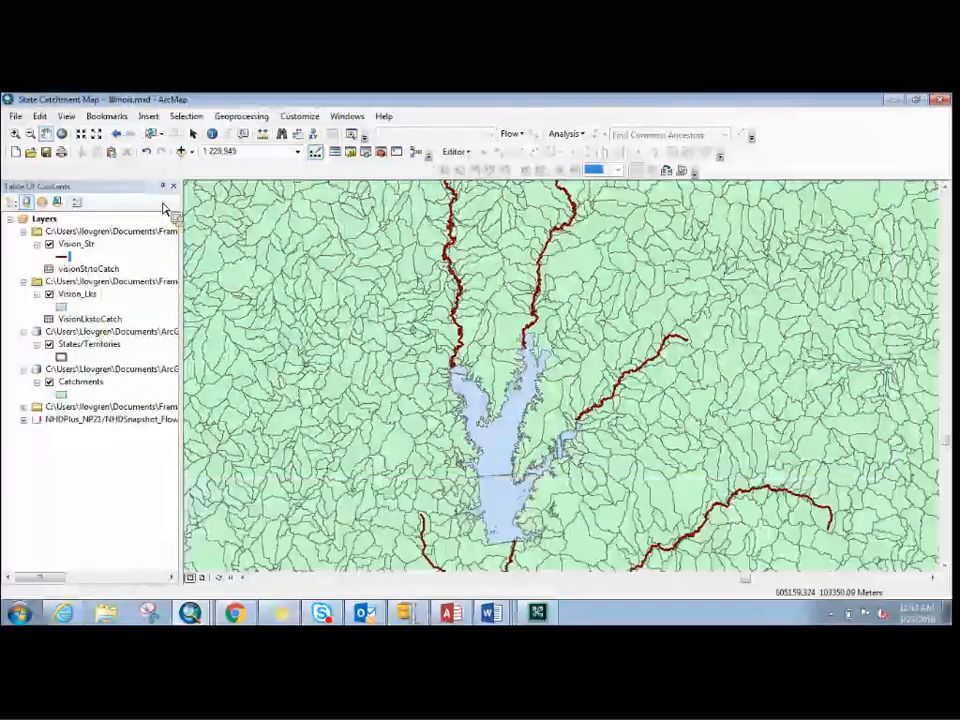
{"action": "left_click", "coordinate": [163, 139]}
{"action": "left_click", "coordinate": [170, 209]}
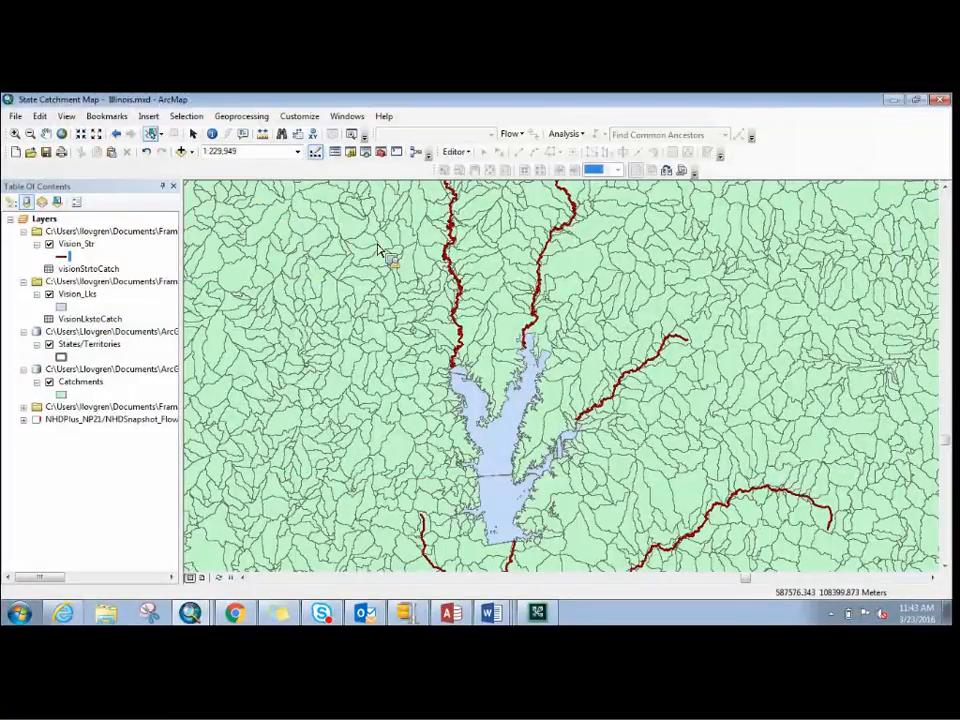
{"action": "left_click", "coordinate": [455, 226]}
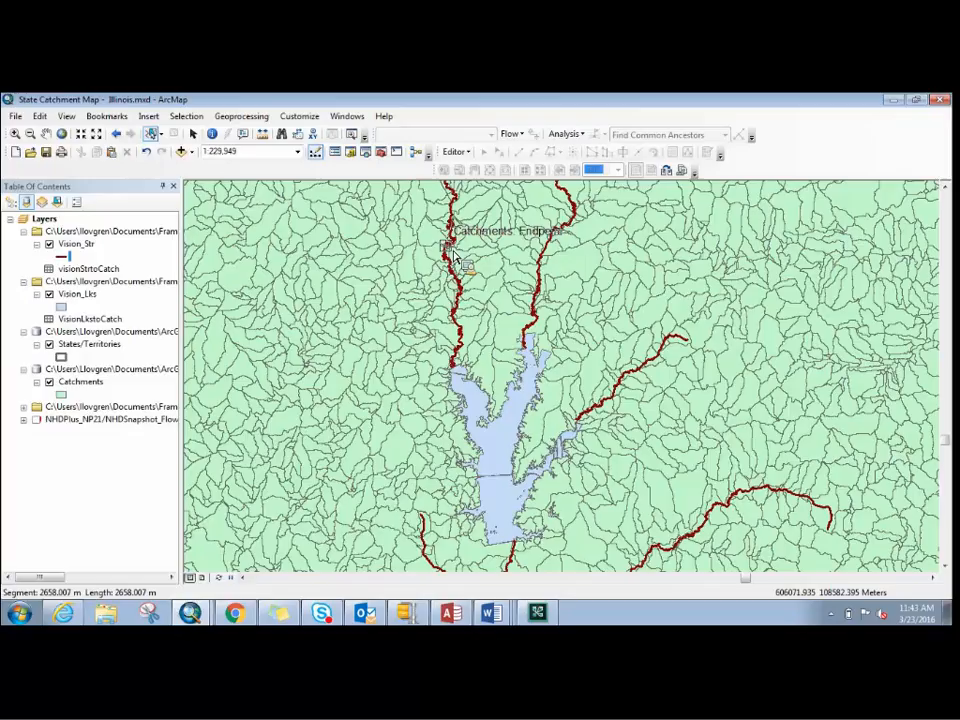
{"action": "left_click", "coordinate": [453, 258]}
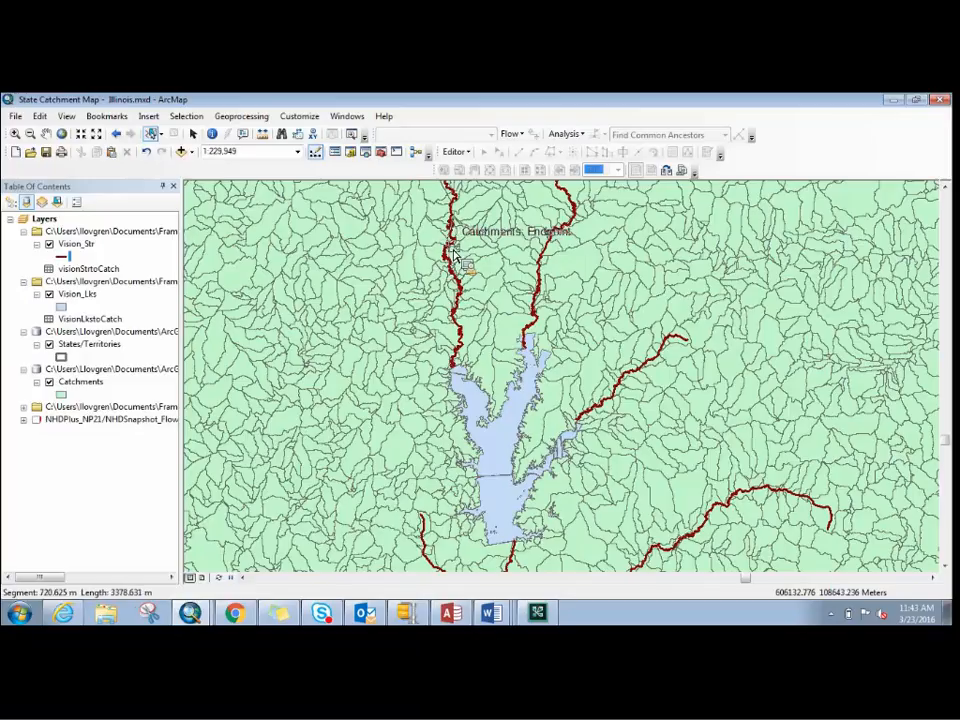
{"action": "double_click", "coordinate": [453, 258]}
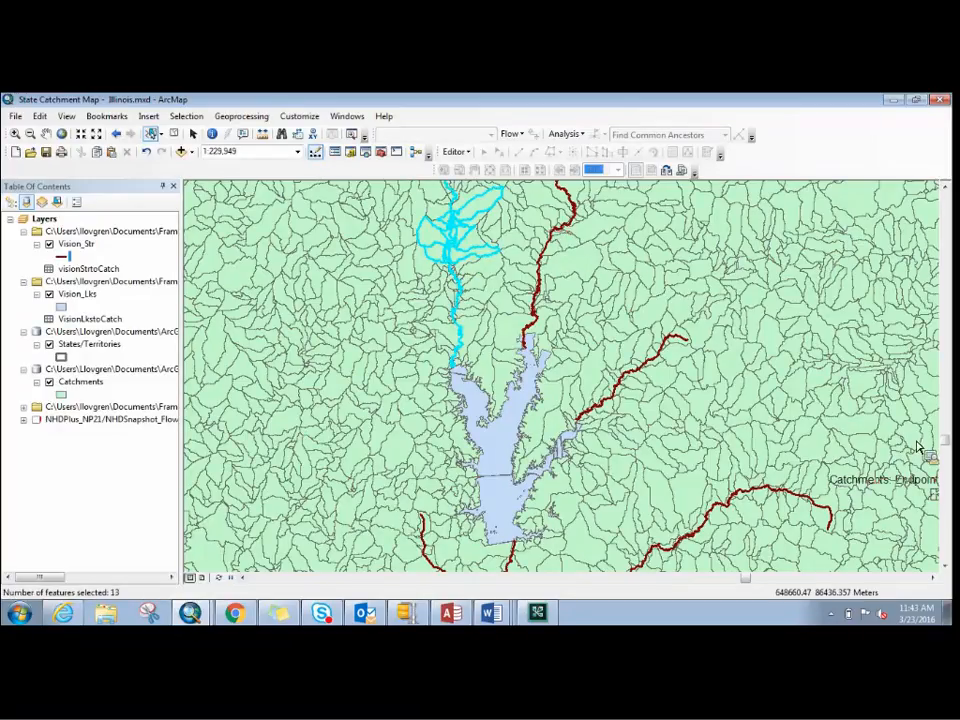
- Apply the Yellow fill symbol to the Catchments layer
{"action": "left_click", "coordinate": [947, 188]}
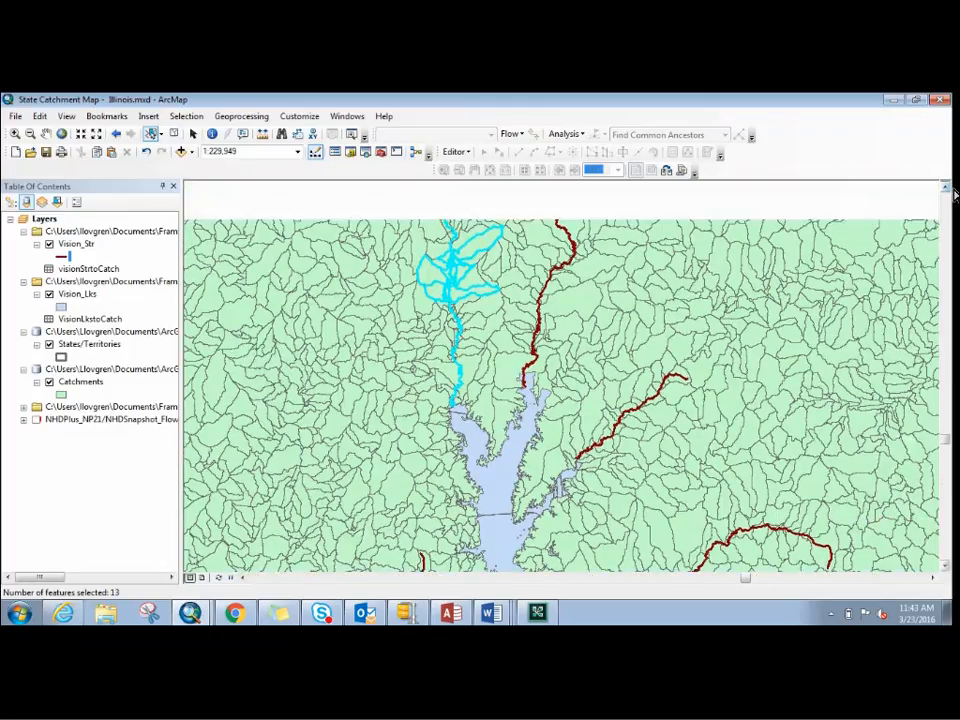
{"action": "left_click", "coordinate": [947, 188]}
{"action": "left_click", "coordinate": [947, 188]}
{"action": "left_click", "coordinate": [948, 188]}
{"action": "left_click", "coordinate": [948, 188]}
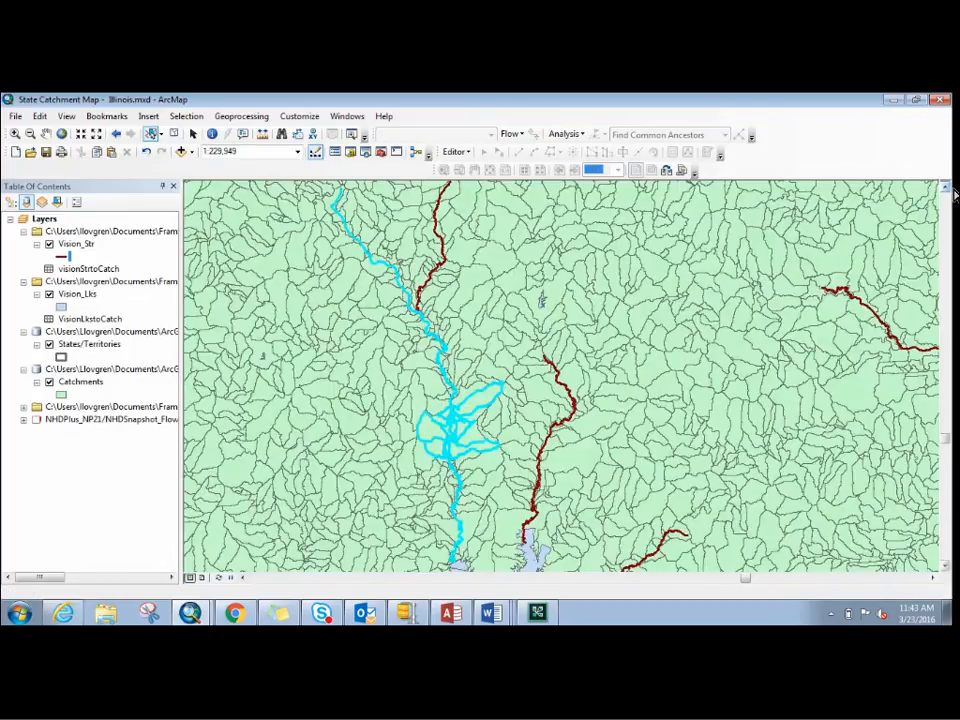
{"action": "left_click", "coordinate": [948, 188]}
{"action": "left_click", "coordinate": [948, 188]}
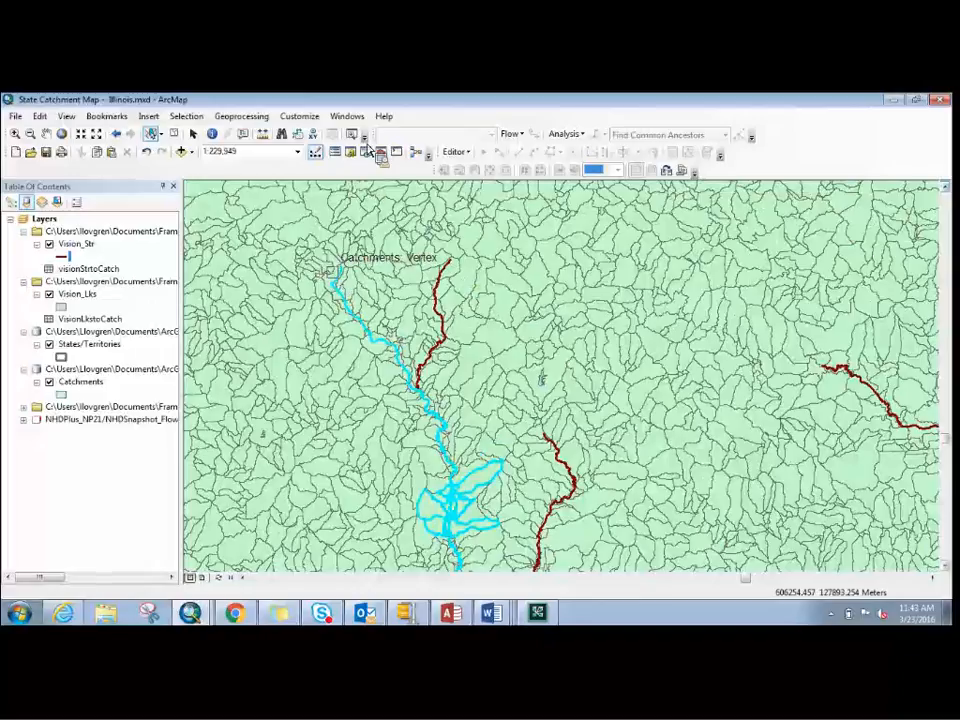
{"action": "left_click", "coordinate": [212, 133]}
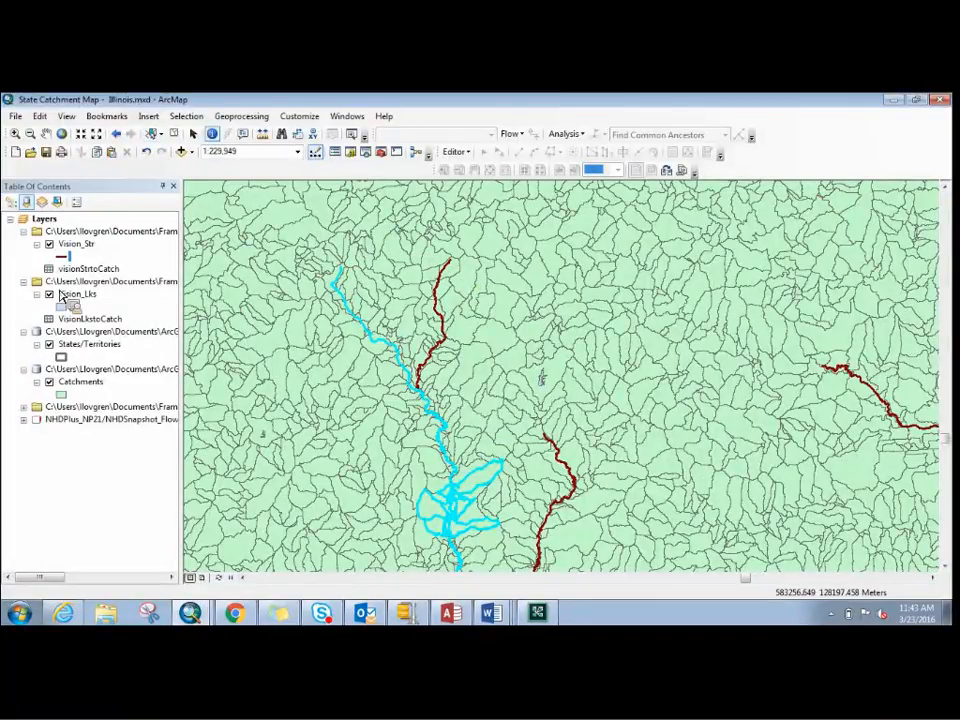
{"action": "left_click", "coordinate": [61, 394]}
{"action": "left_click", "coordinate": [390, 385]}
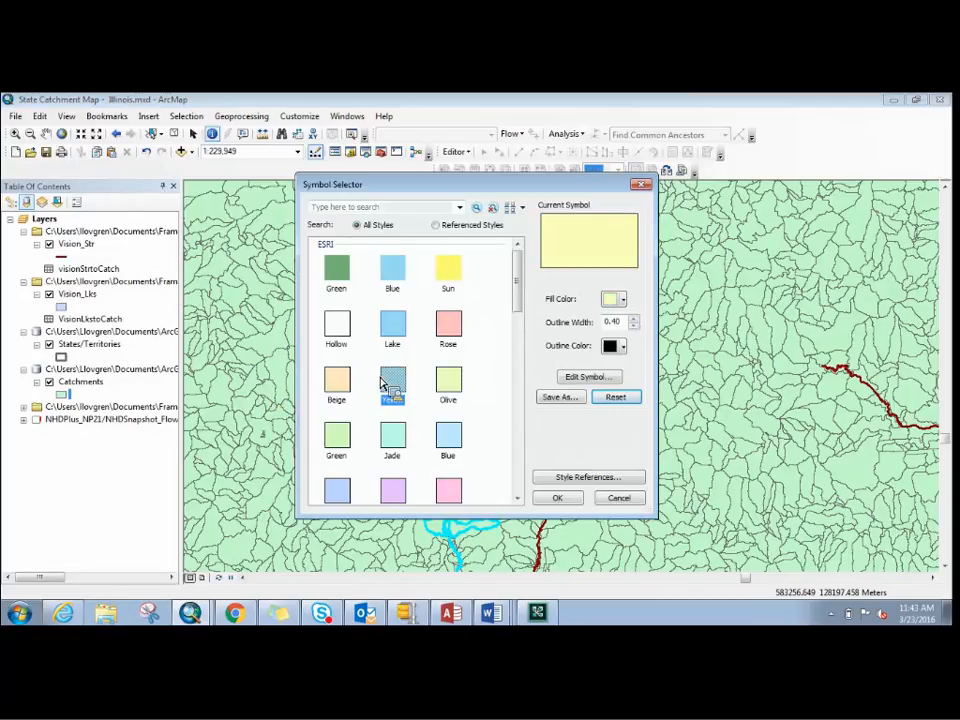
{"action": "left_click", "coordinate": [556, 497]}
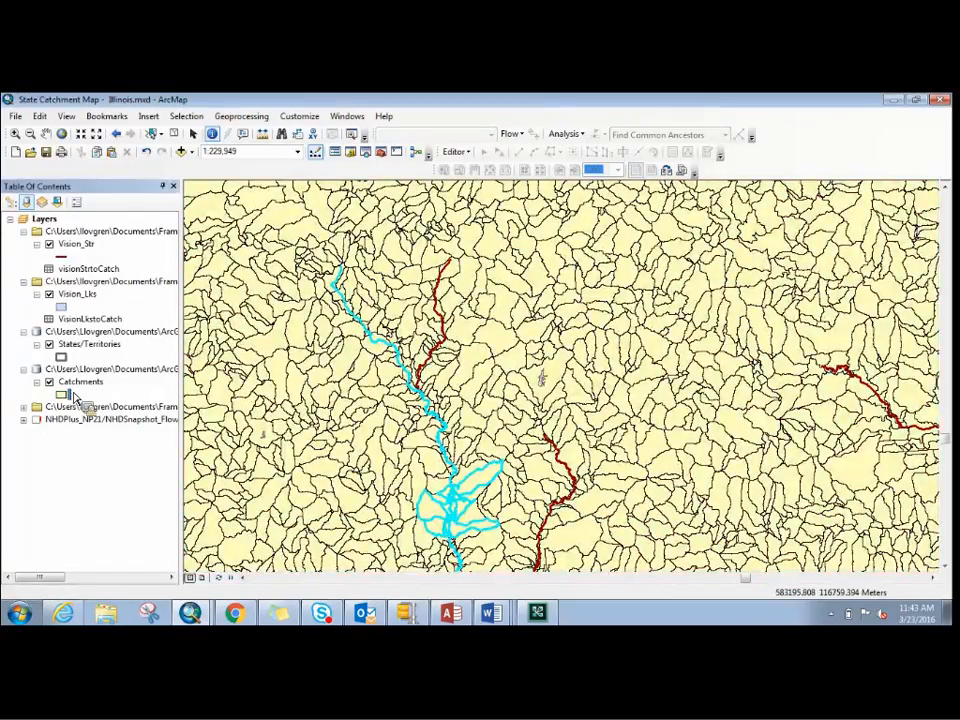
- Apply the Hollow symbol to the Catchments layer so only the catchment outlines are drawn
{"action": "left_click", "coordinate": [72, 396]}
{"action": "left_click", "coordinate": [337, 322]}
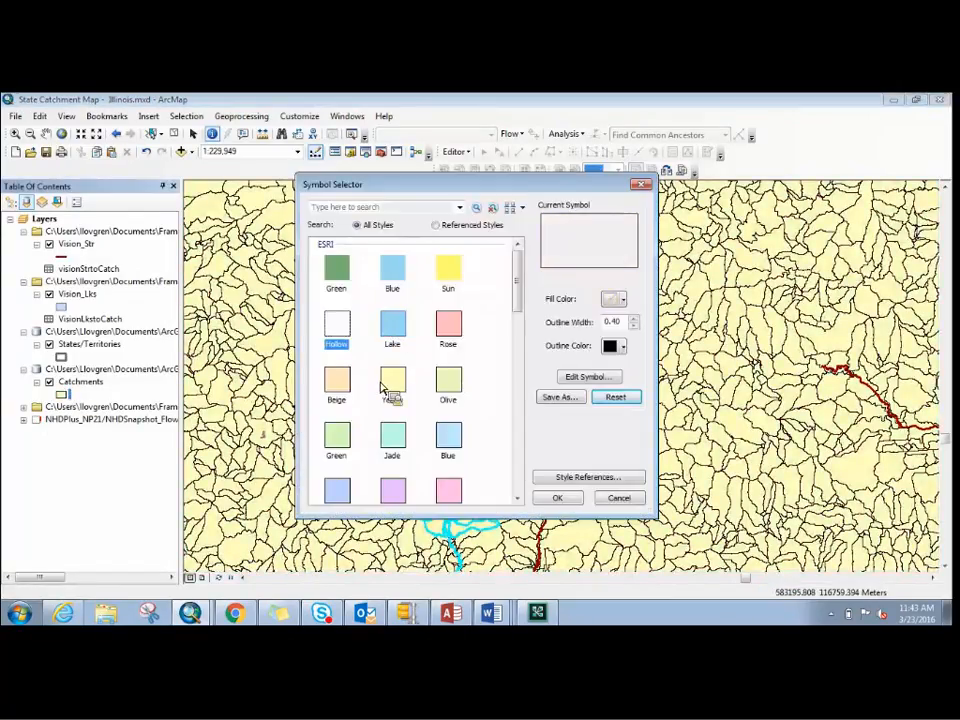
{"action": "left_click", "coordinate": [557, 497]}
{"action": "left_click", "coordinate": [566, 508]}
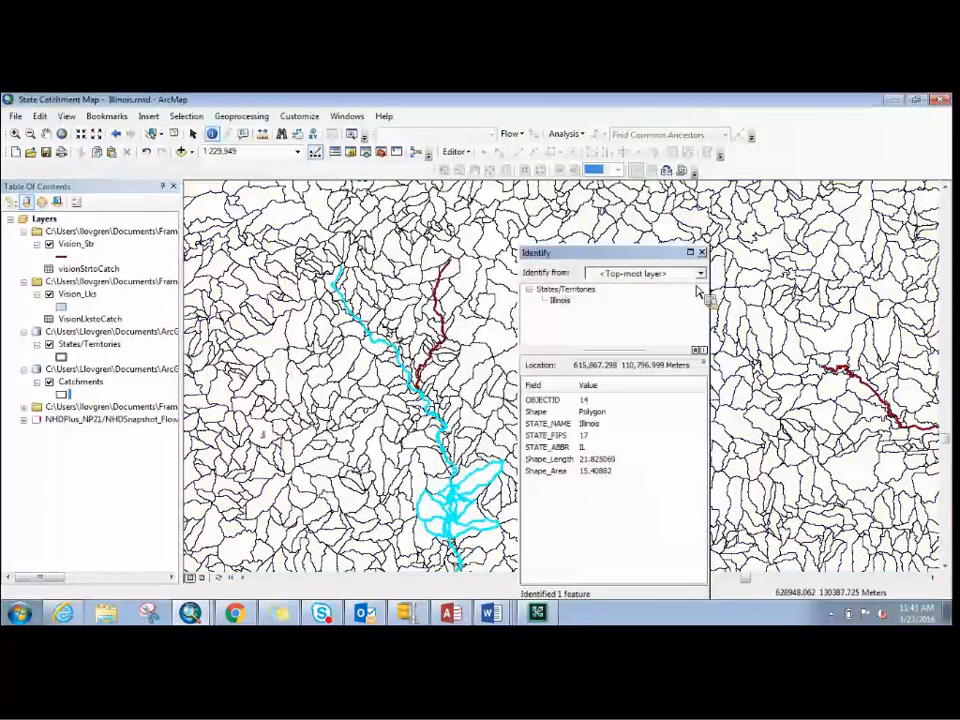
{"action": "left_click", "coordinate": [702, 252]}
- Open the attribute table of the Vision_Str layer and show only the selected stream record
{"action": "left_click", "coordinate": [46, 133]}
{"action": "left_click_drag", "start_coordinate": [672, 467], "coordinate": [684, 410]}
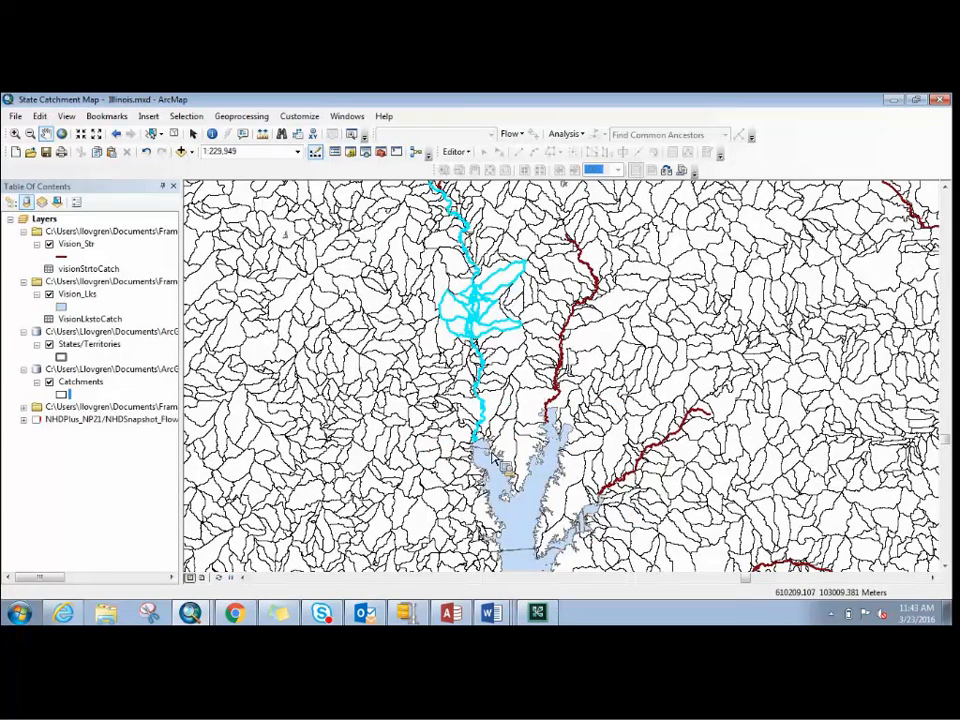
{"action": "left_click_drag", "start_coordinate": [546, 360], "coordinate": [571, 477]}
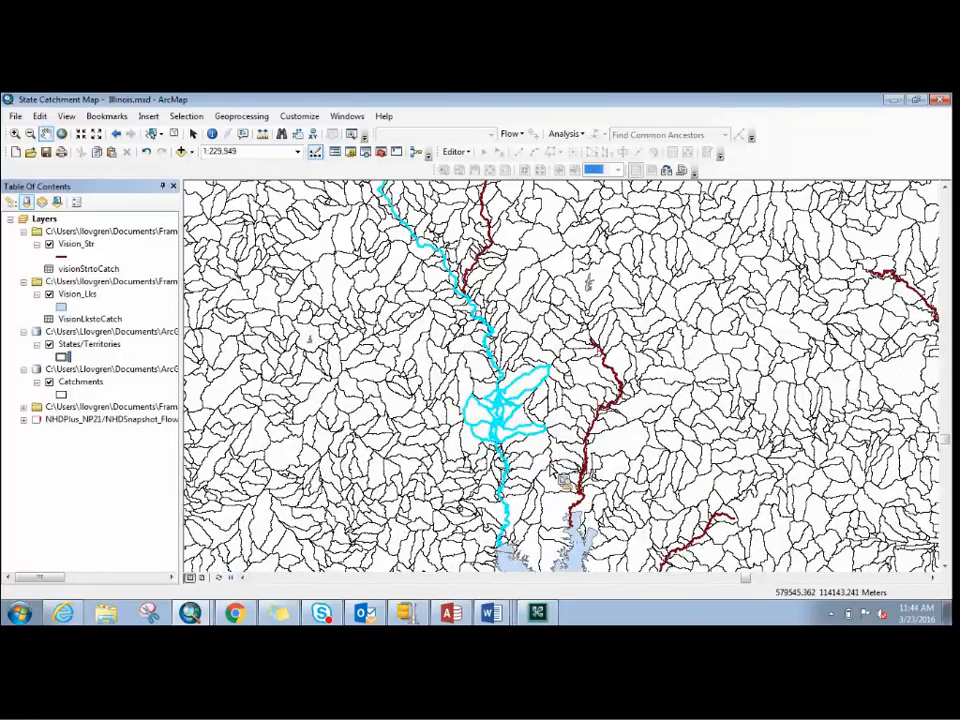
{"action": "right_click", "coordinate": [78, 246]}
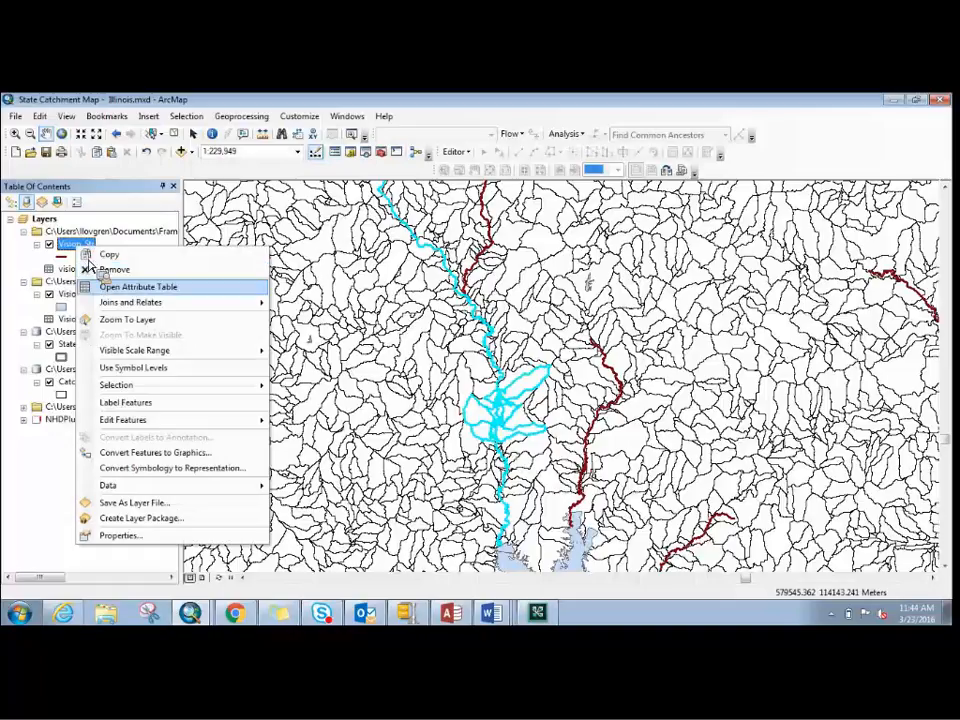
{"action": "left_click", "coordinate": [104, 290]}
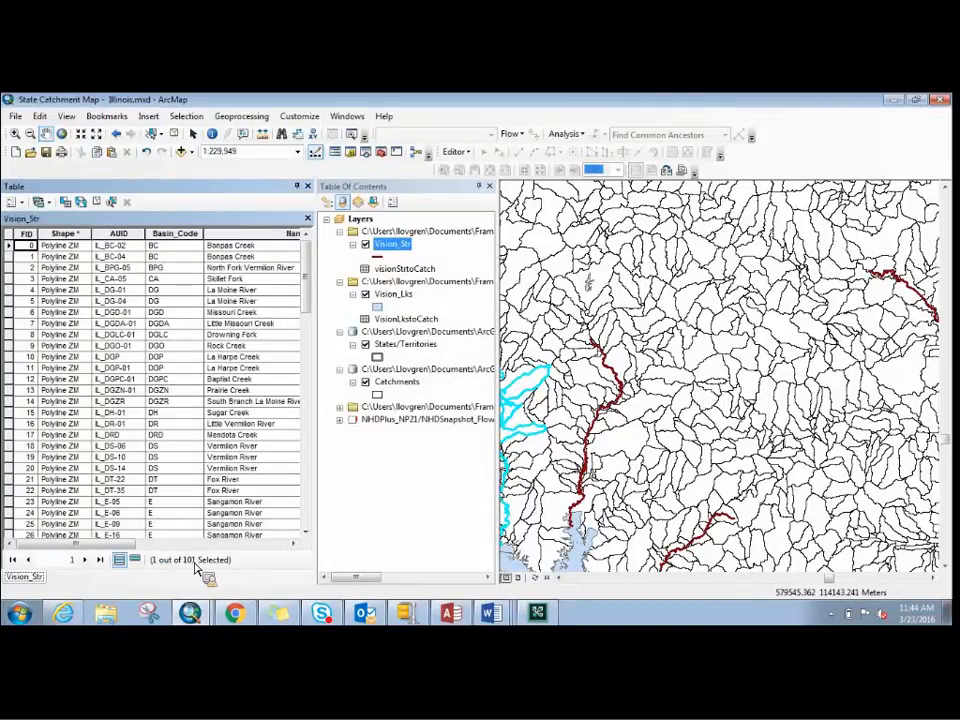
{"action": "left_click", "coordinate": [135, 560]}
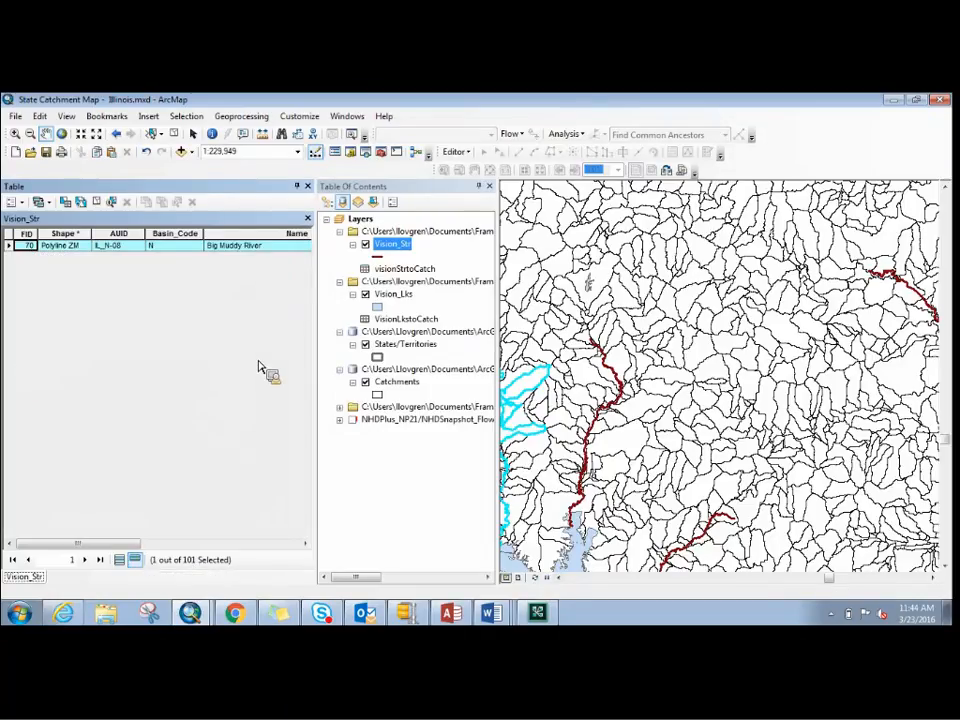
- Select the records related to the stream in the visionStrtoCatch table through the StateGIStoCIPRelate relate
{"action": "left_click_drag", "start_coordinate": [259, 367], "coordinate": [330, 263]}
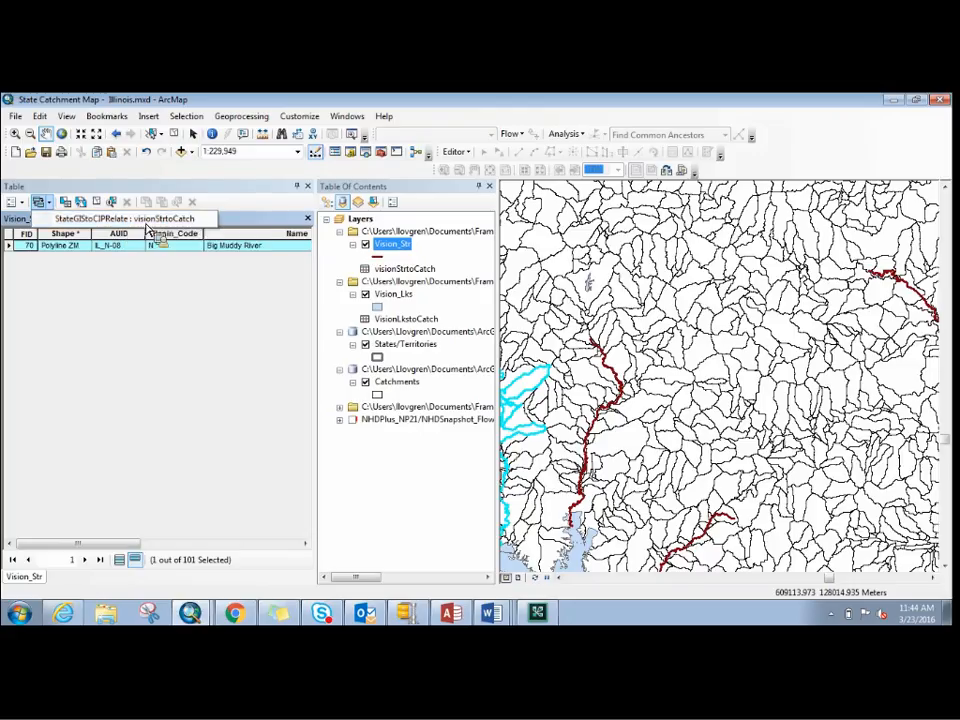
{"action": "left_click", "coordinate": [145, 226]}
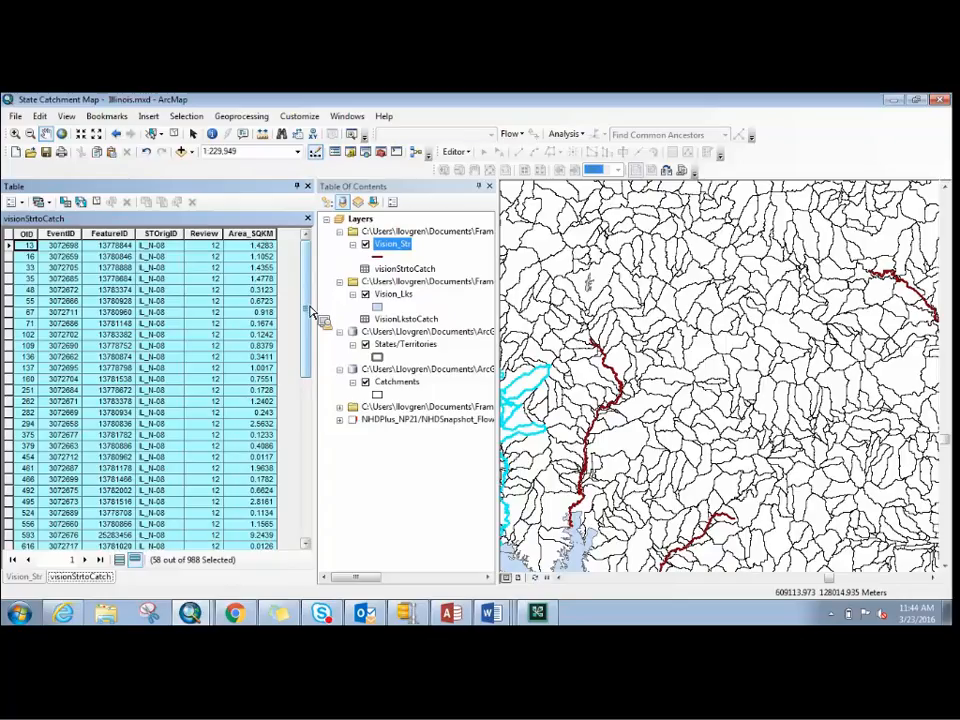
{"action": "left_click_drag", "start_coordinate": [311, 321], "coordinate": [315, 280]}
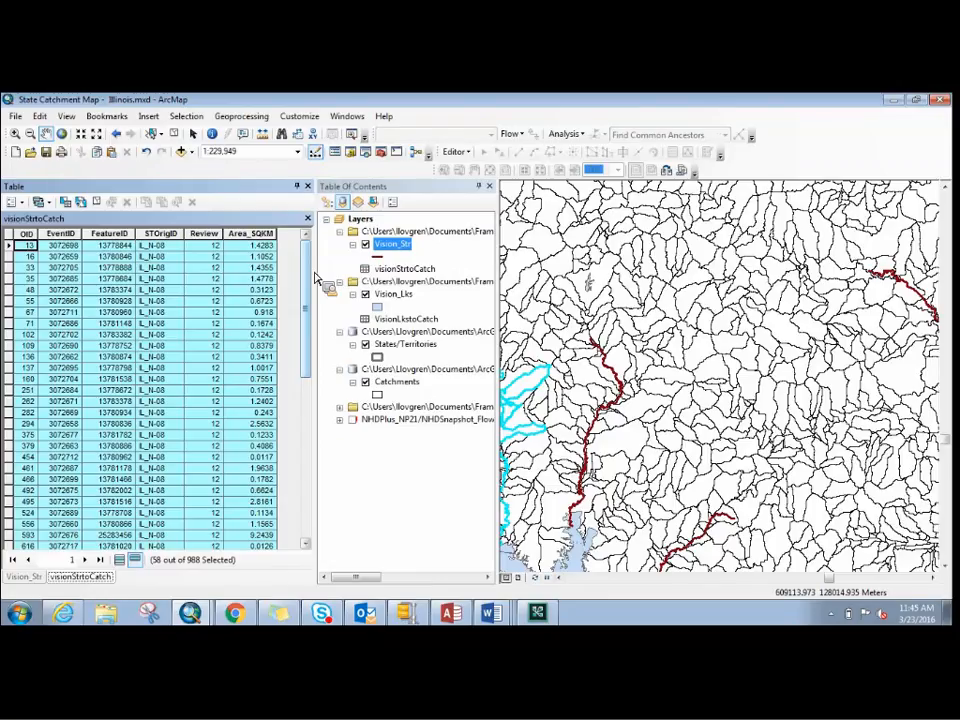
- Select the related catchments through the CIPtoCatchStrRelate : Catchment_IL relate, and close the table to view them along the stream
{"action": "left_click", "coordinate": [42, 203]}
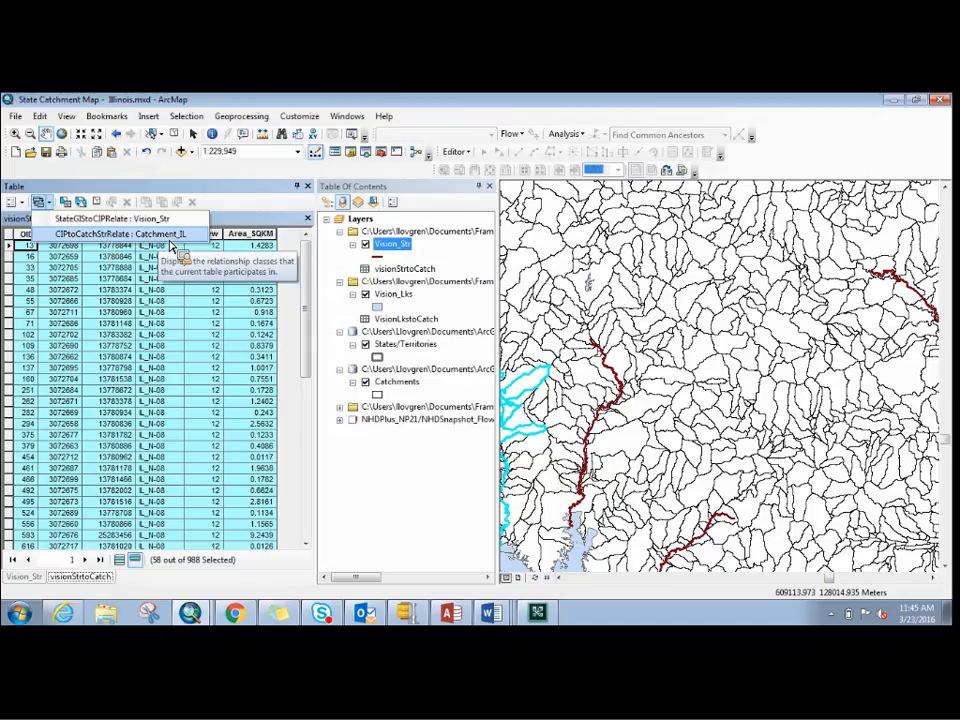
{"action": "left_click", "coordinate": [172, 246]}
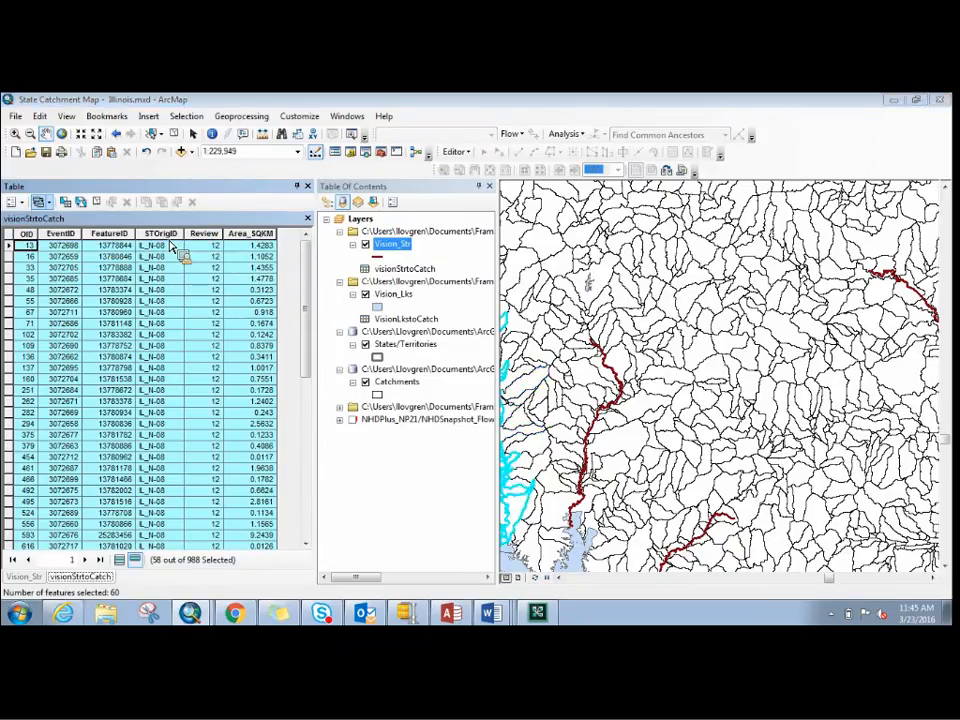
{"action": "left_click", "coordinate": [307, 186]}
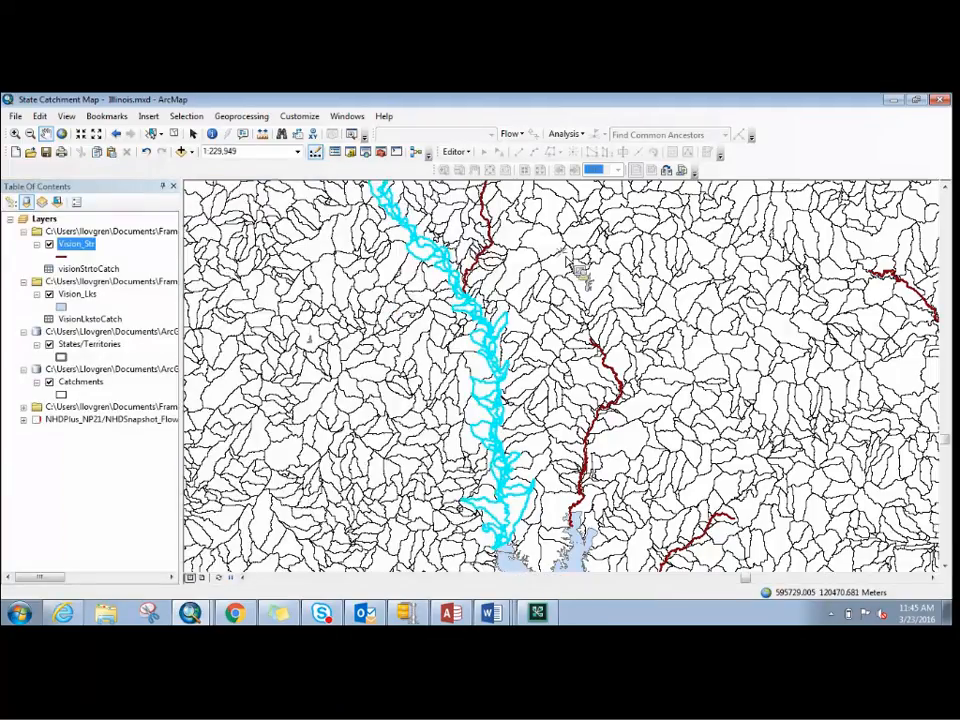
{"action": "left_click_drag", "start_coordinate": [587, 274], "coordinate": [607, 357]}
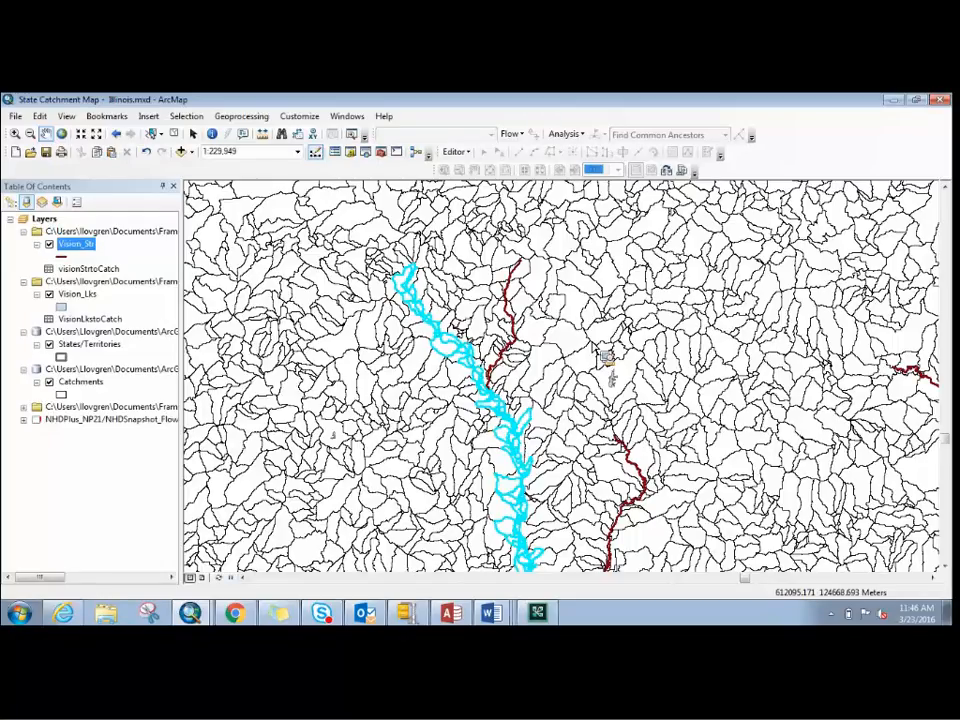
- Switch to the Word document Instructions - Viewing Scenarios Geospatially (3) and review it from the Background through Section 1
{"action": "left_click", "coordinate": [490, 613]}
{"action": "left_click", "coordinate": [444, 537]}
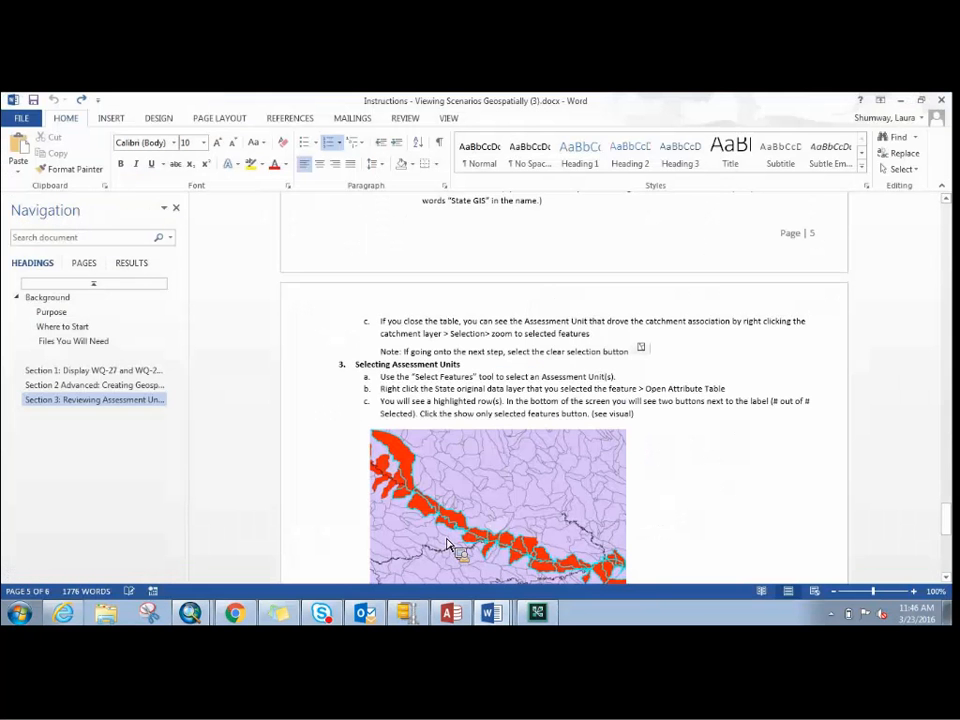
{"action": "left_click_drag", "start_coordinate": [945, 530], "coordinate": [936, 223]}
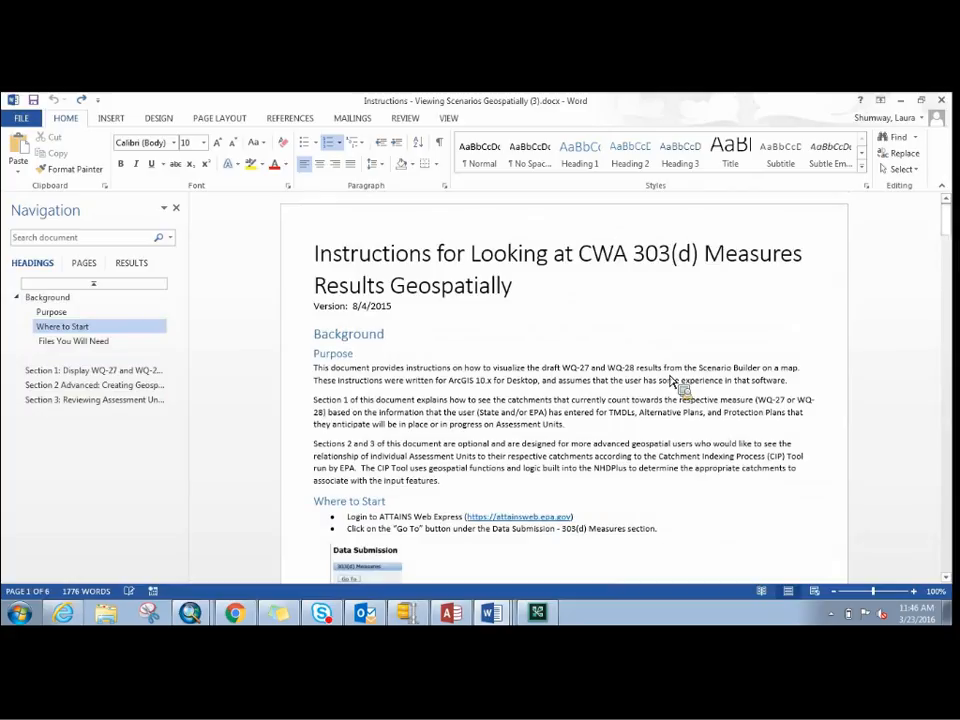
{"action": "left_click_drag", "start_coordinate": [944, 212], "coordinate": [950, 276]}
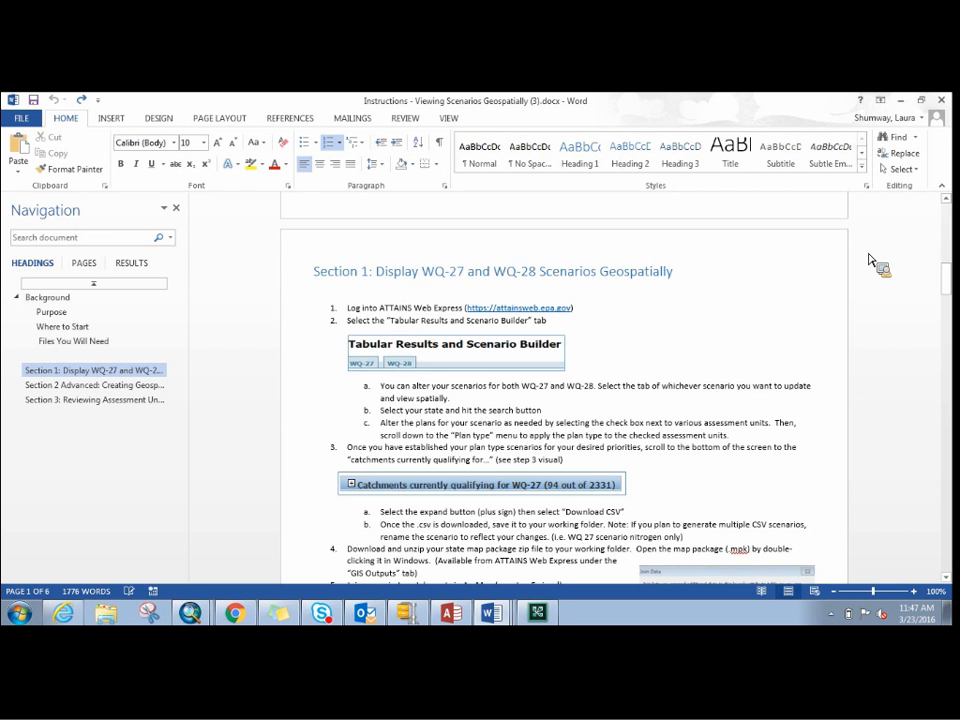
{"action": "left_click_drag", "start_coordinate": [945, 291], "coordinate": [930, 386]}
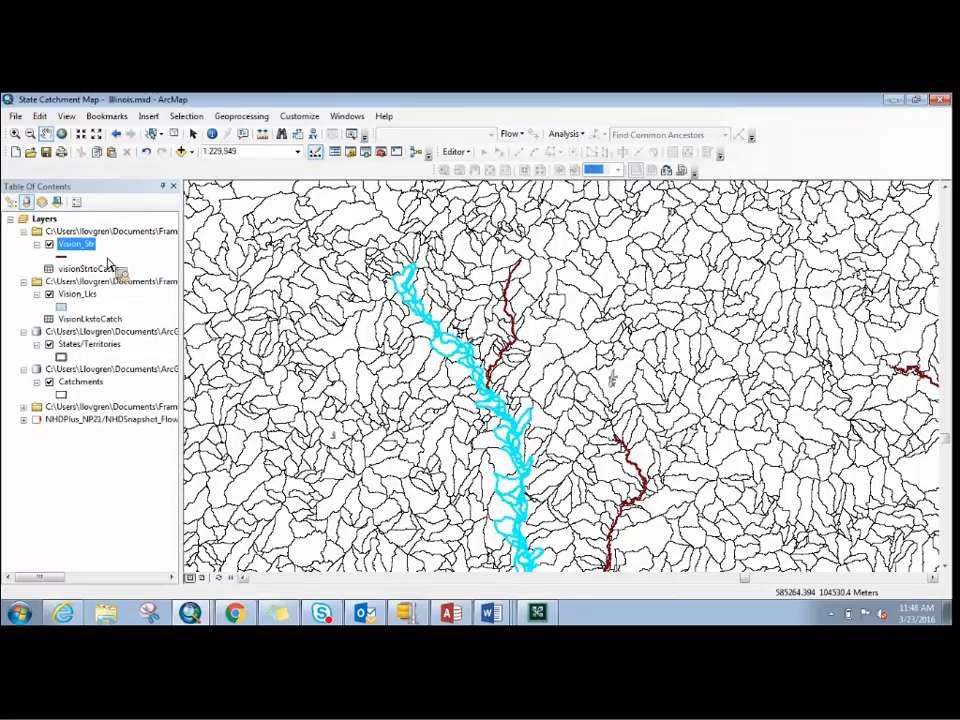
- Minimize the ArcMap window and stop sharing the screen in Adobe Connect
{"action": "mouse_move", "coordinate": [495, 622]}
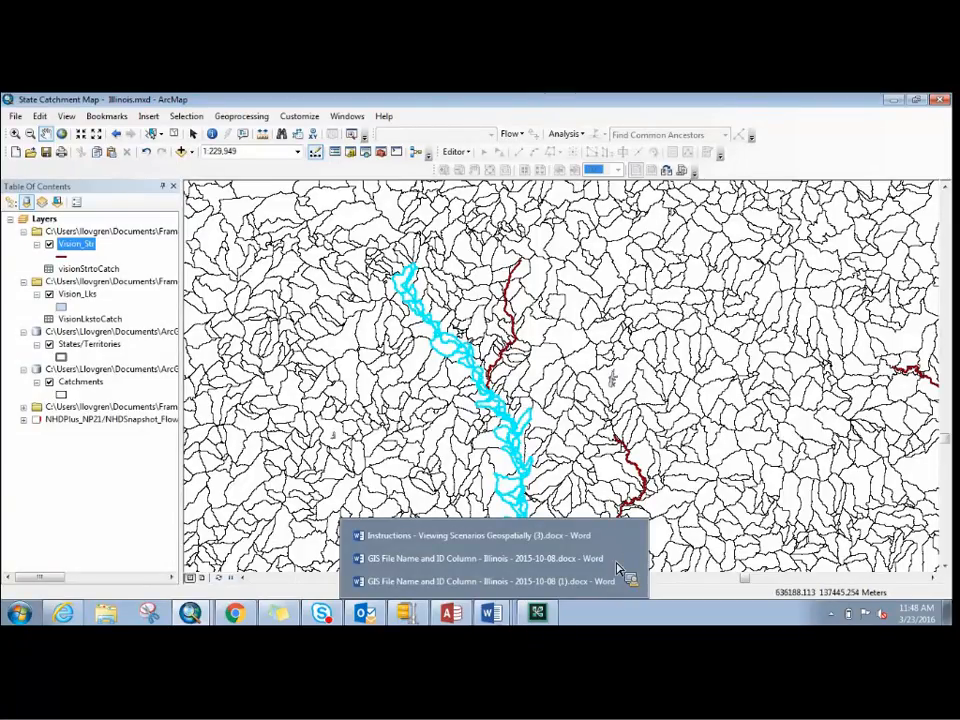
{"action": "left_click", "coordinate": [891, 100]}
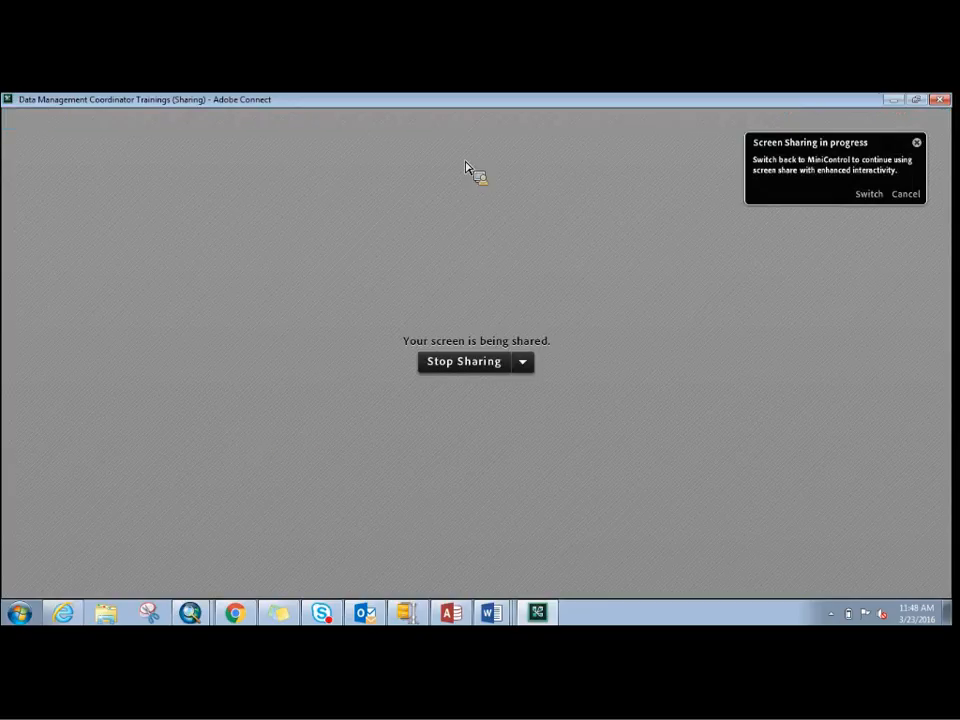
{"action": "left_click", "coordinate": [464, 361]}
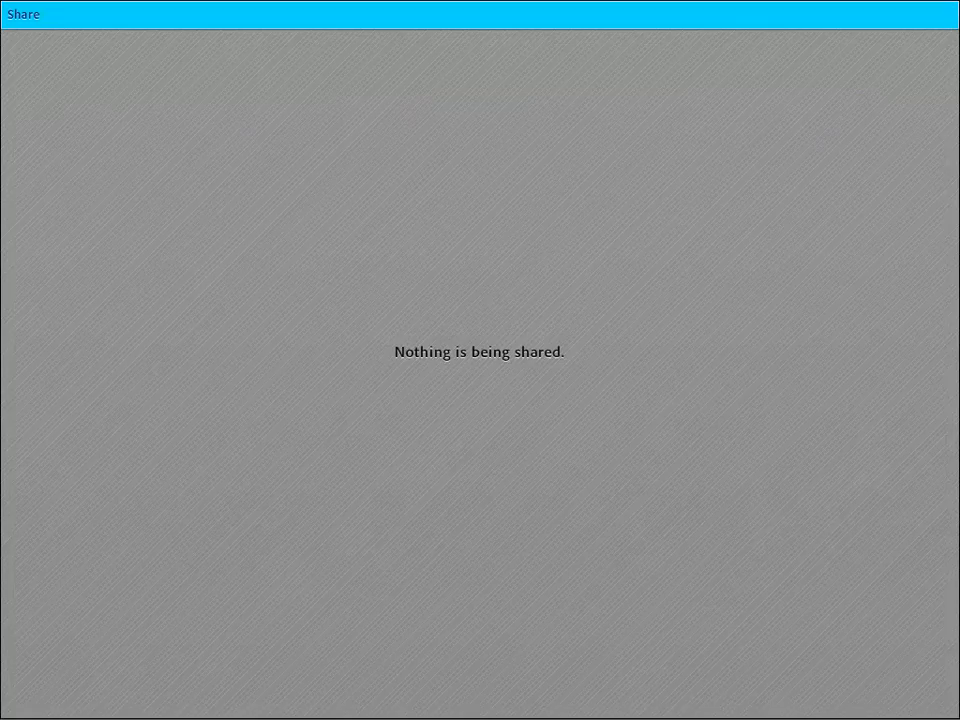